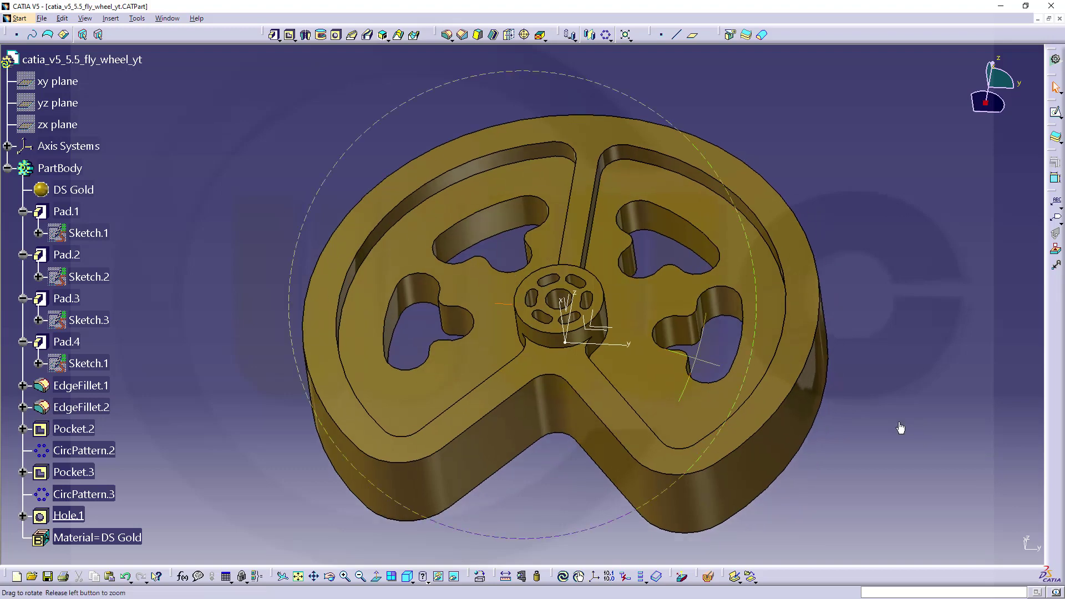
Orbit the finished gold flywheel model, then bring up its reference drawing PDF.
{"action": "middle_click_drag", "start_coordinate": [865, 402], "coordinate": [503, 456]}
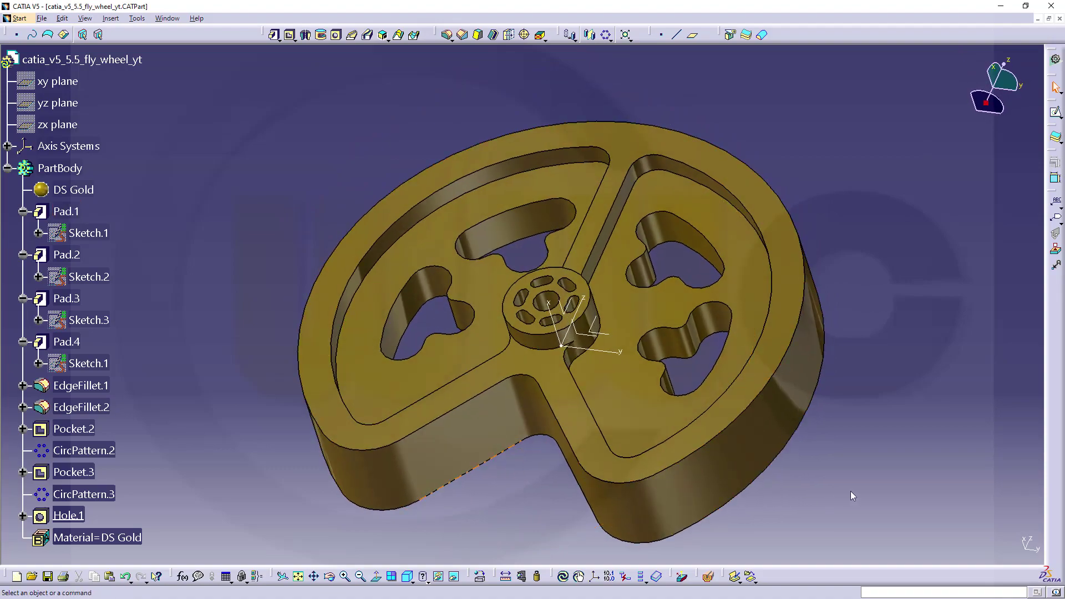
{"action": "key", "text": "alt+Tab"}
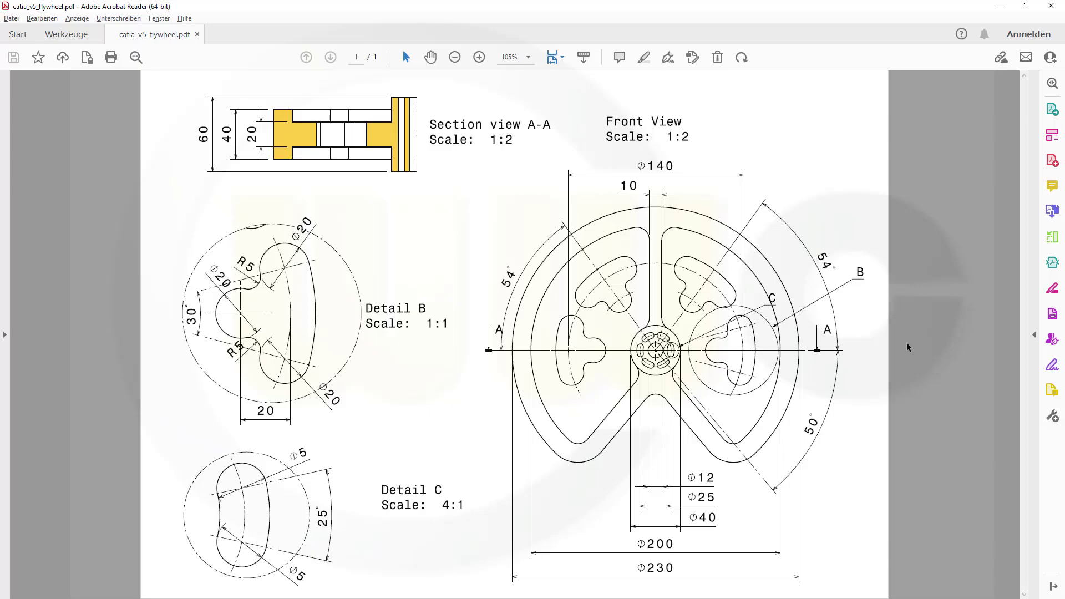
Go back from the flywheel drawing to the empty CATIA part catia_v5_5_fly_wheel_yt.
{"action": "key", "text": "alt+Tab"}
Start a sketch on the yz plane and draw a circle right of the origin.
{"action": "left_click", "coordinate": [1055, 112]}
{"action": "left_click", "coordinate": [559, 292]}
{"action": "left_click_drag", "start_coordinate": [594, 328], "coordinate": [568, 322]}
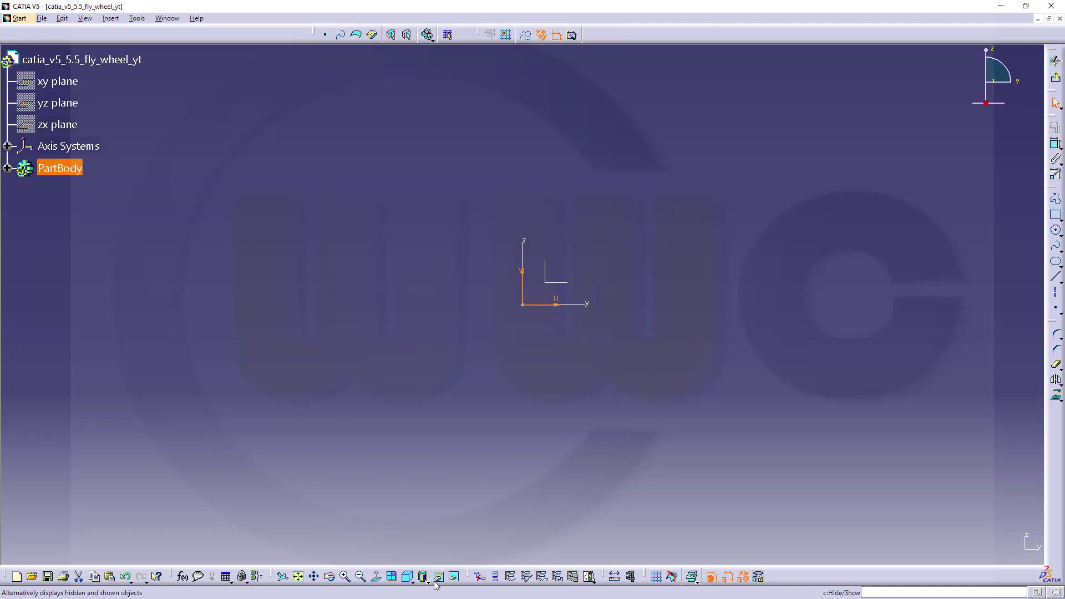
{"action": "left_click", "coordinate": [638, 471]}
{"action": "left_click", "coordinate": [1055, 230]}
{"action": "left_click", "coordinate": [694, 267]}
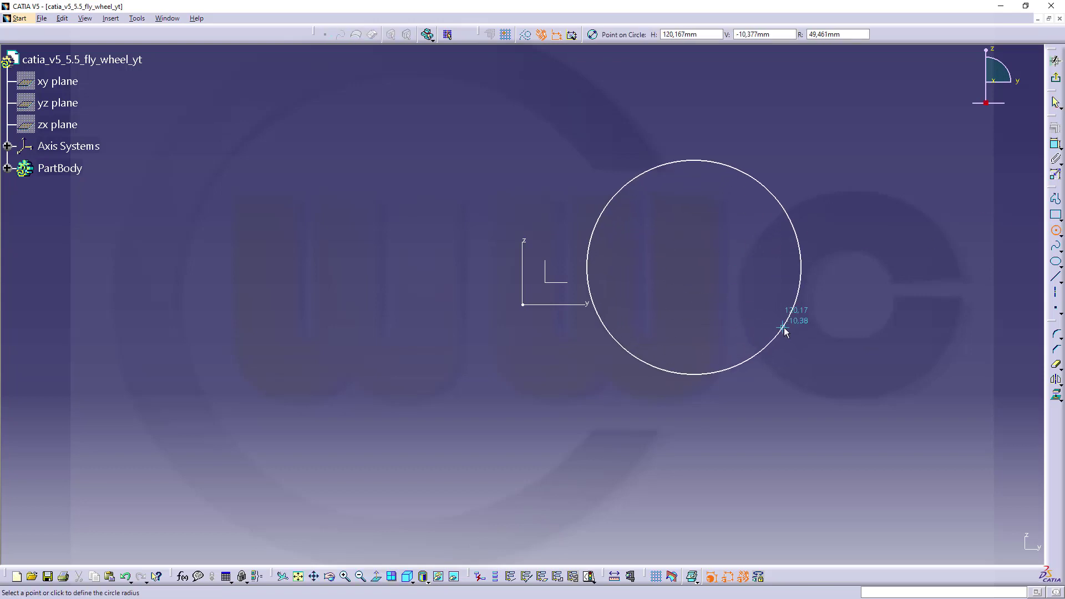
{"action": "left_click", "coordinate": [784, 325]}
Dimension the circle's diameter to 230 mm.
{"action": "left_click", "coordinate": [1055, 145]}
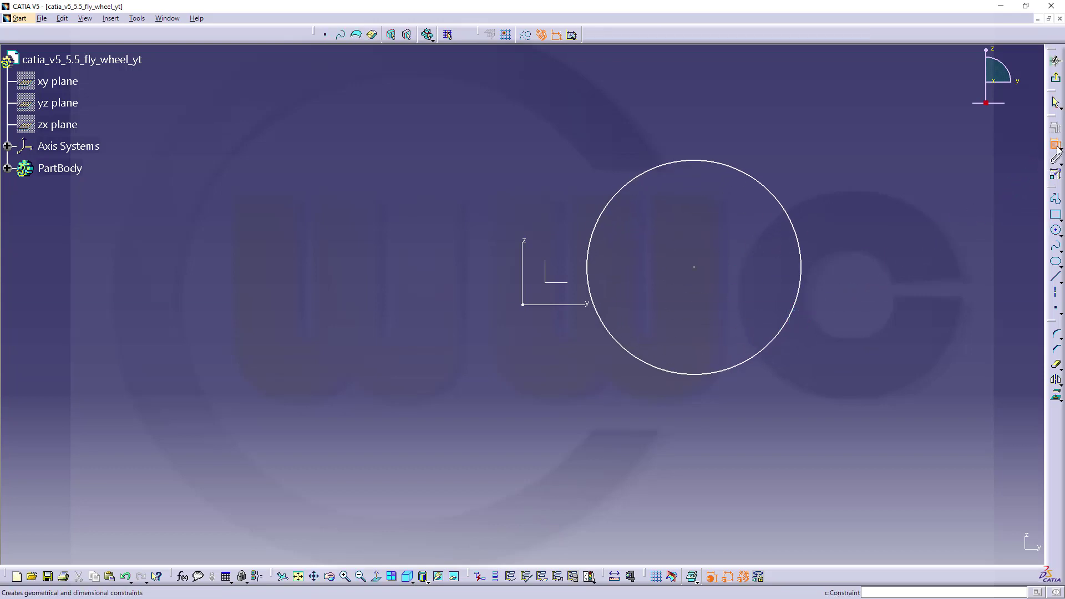
{"action": "left_click", "coordinate": [801, 276]}
{"action": "left_click", "coordinate": [839, 258]}
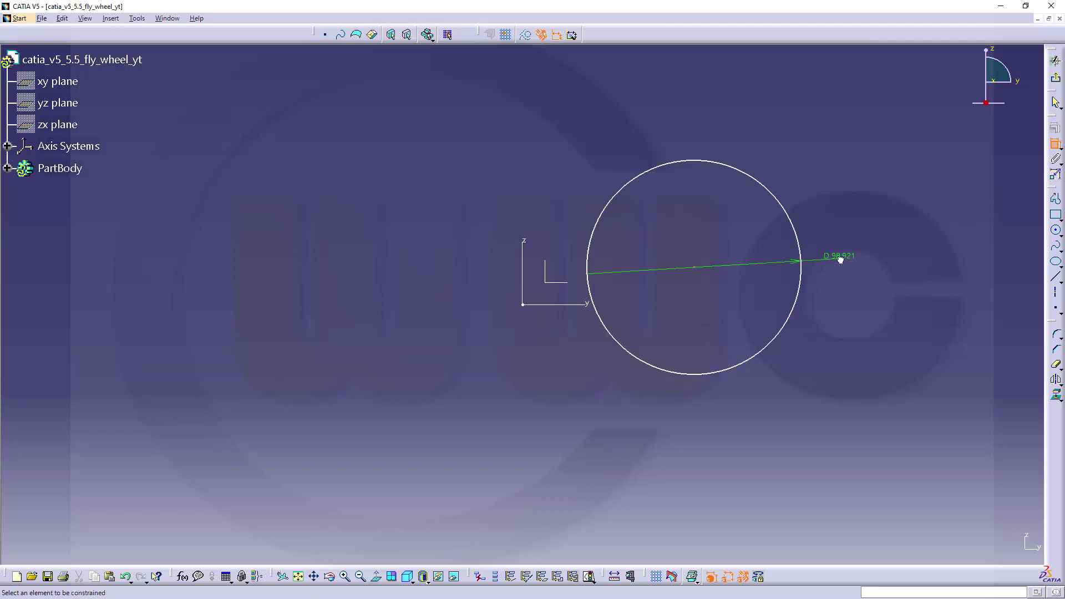
{"action": "double_click", "coordinate": [840, 256]}
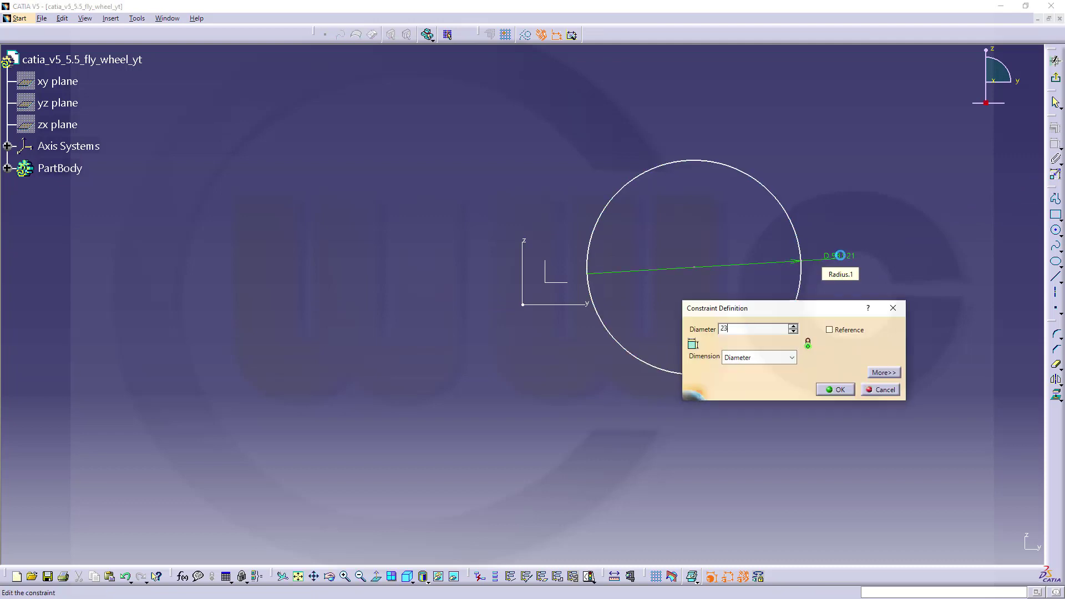
{"action": "type", "text": "230"}
{"action": "key", "text": "Return"}
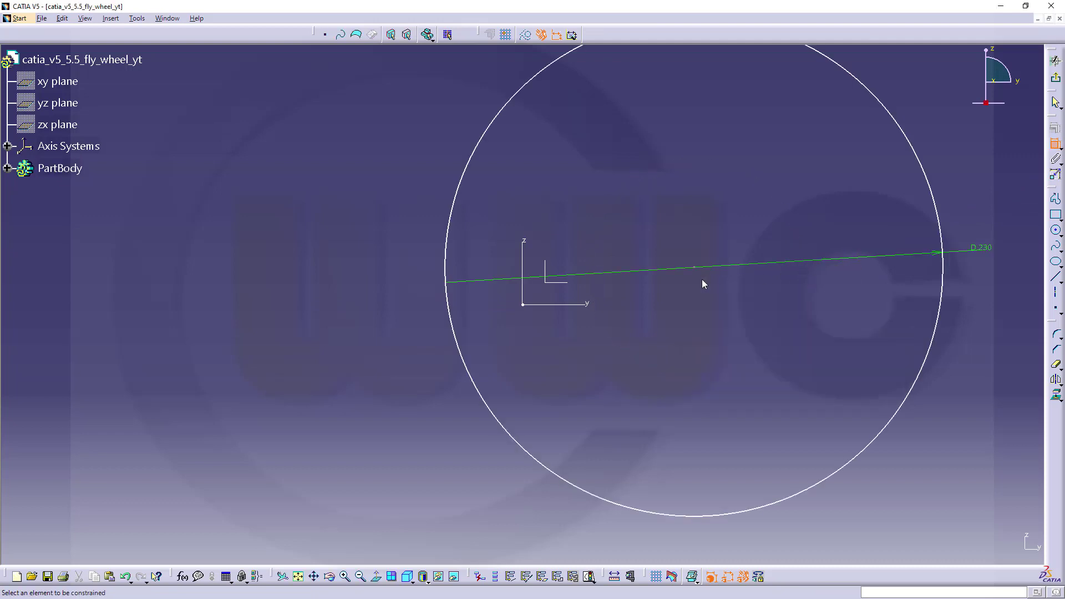
Constrain the circle's centre onto the horizontal and vertical axes so it sits at the origin.
{"action": "left_click", "coordinate": [696, 271]}
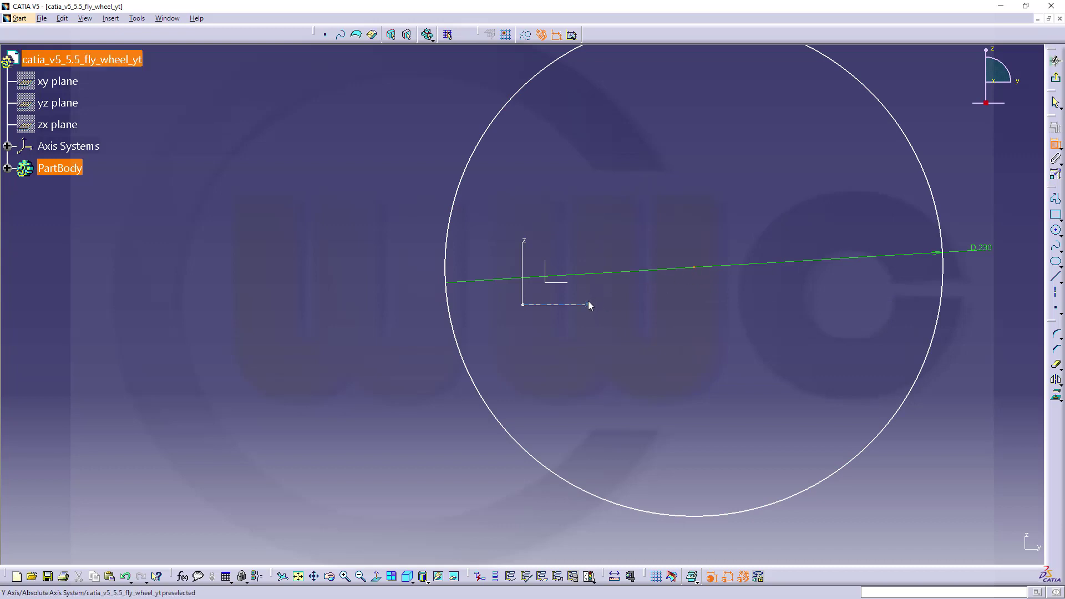
{"action": "left_click", "coordinate": [587, 304]}
{"action": "right_click", "coordinate": [590, 300]}
{"action": "left_click", "coordinate": [636, 351]}
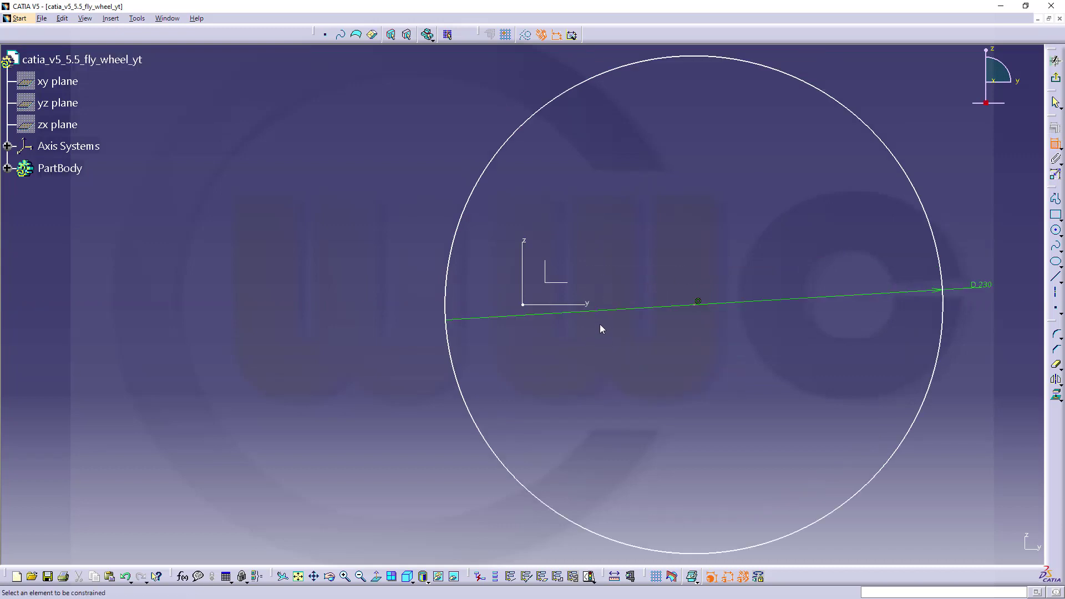
{"action": "left_click", "coordinate": [698, 303]}
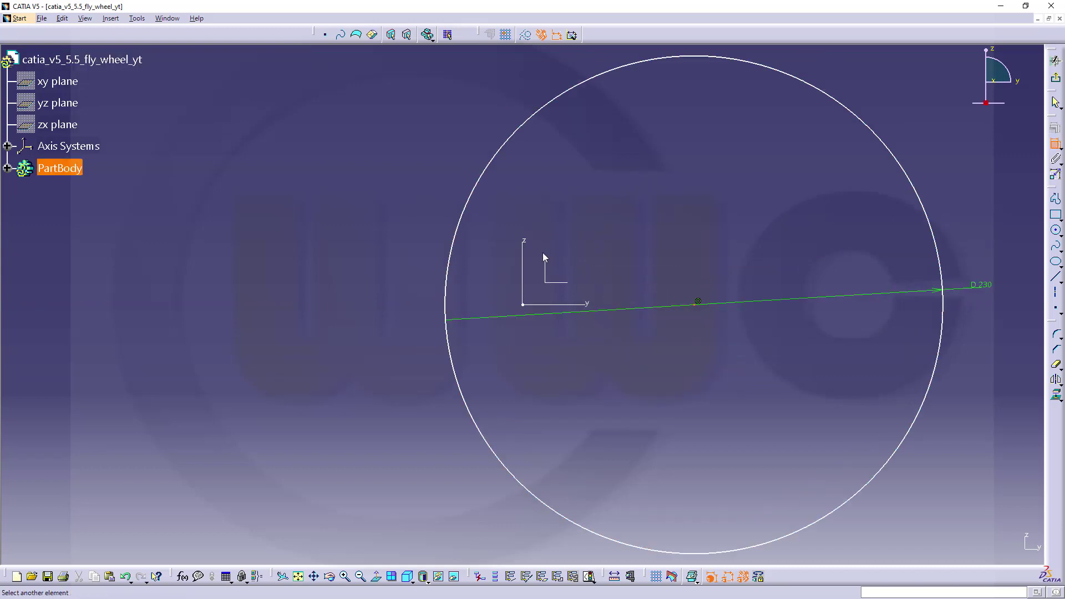
{"action": "left_click", "coordinate": [524, 240]}
{"action": "right_click", "coordinate": [560, 204]}
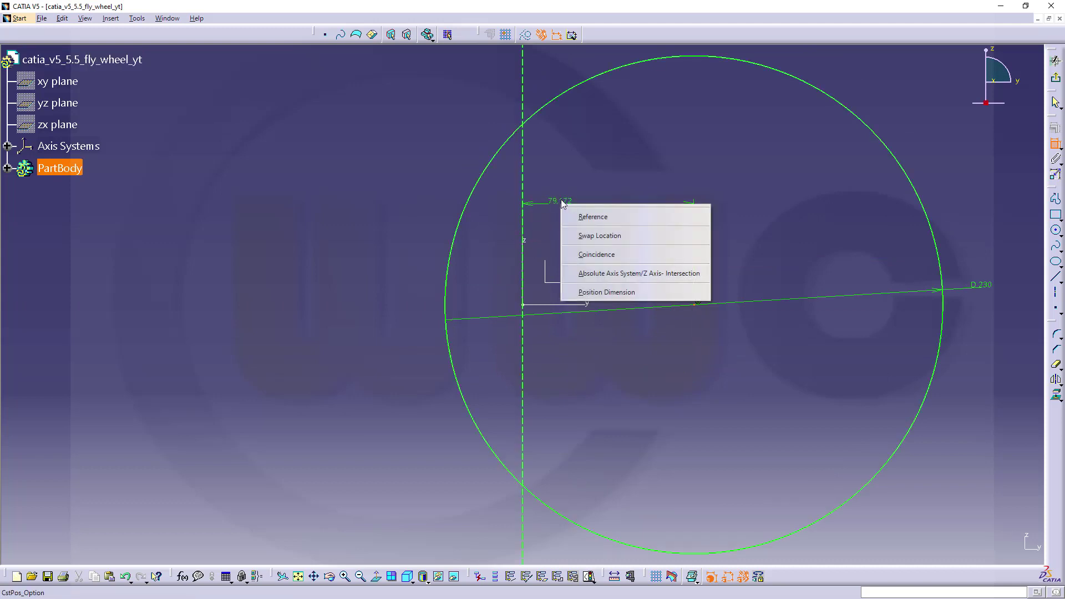
{"action": "left_click", "coordinate": [635, 264]}
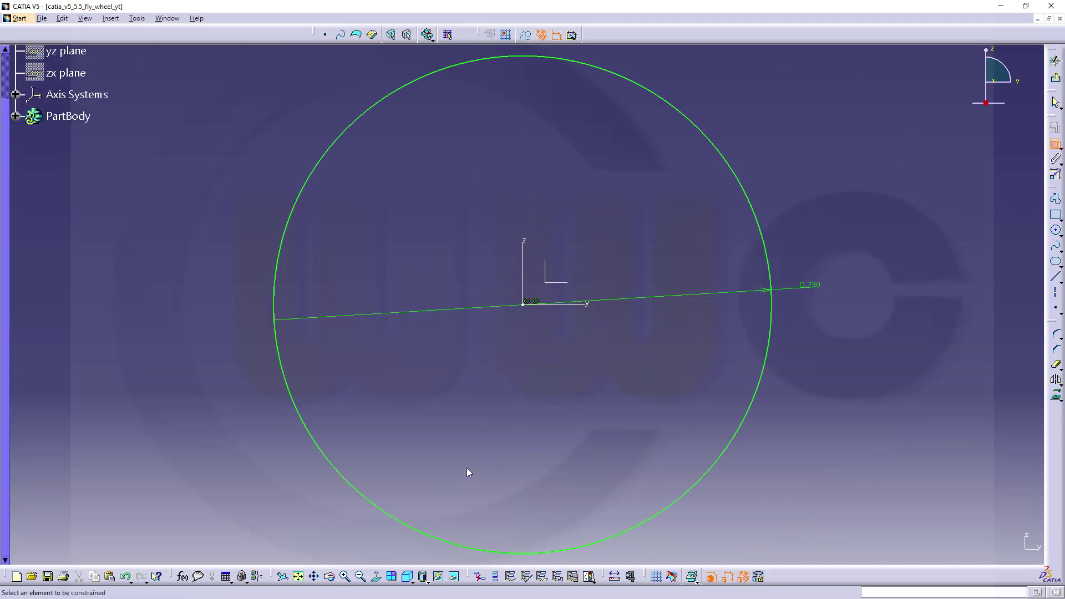
Draw two construction lines meeting at the sketch origin, angled down to the left and right.
{"action": "scroll", "coordinate": [468, 467], "scroll_direction": "up", "scroll_amount": 2}
{"action": "mouse_move", "coordinate": [546, 447]}
{"action": "middle_mouse_down", "text": "ctrl"}
{"action": "mouse_move", "coordinate": [499, 447]}
{"action": "mouse_move", "coordinate": [513, 326]}
{"action": "middle_mouse_up", "text": "ctrl"}
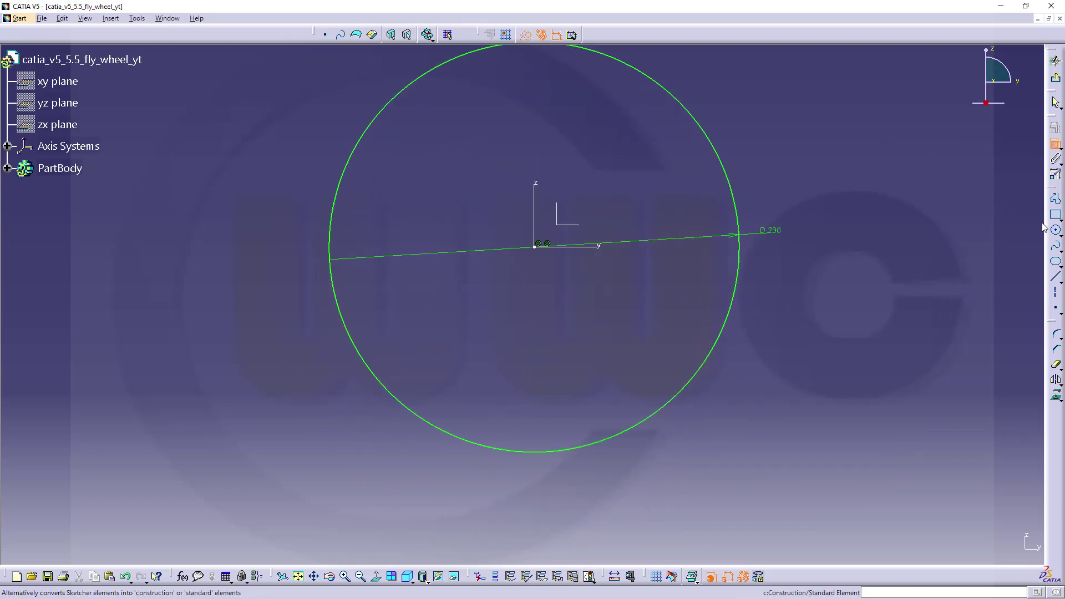
{"action": "left_click", "coordinate": [1054, 247]}
{"action": "left_click", "coordinate": [1055, 199]}
{"action": "left_click", "coordinate": [325, 430]}
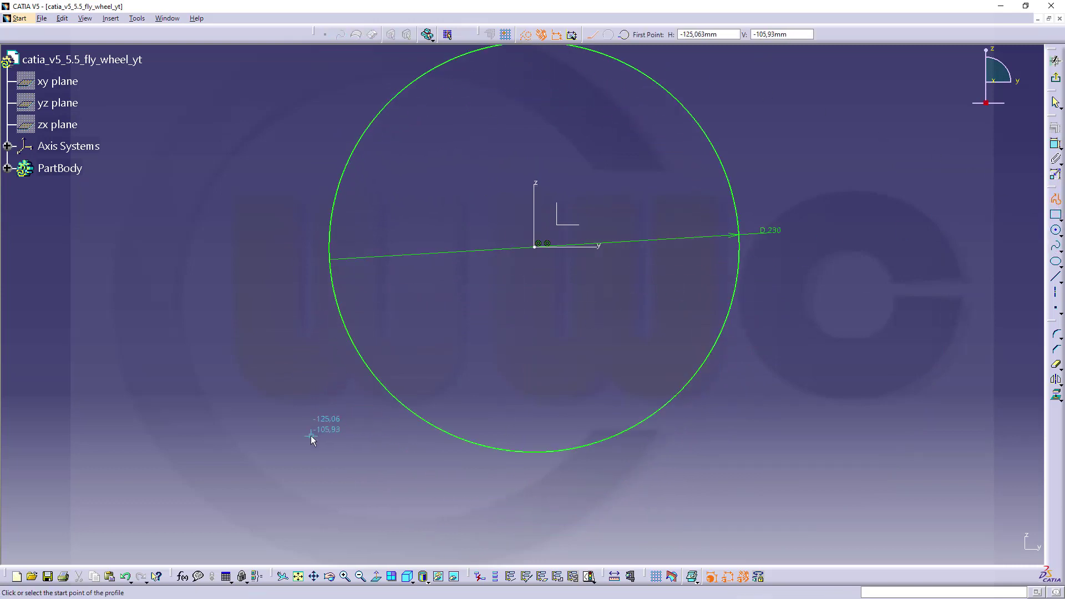
{"action": "left_click", "coordinate": [535, 247]}
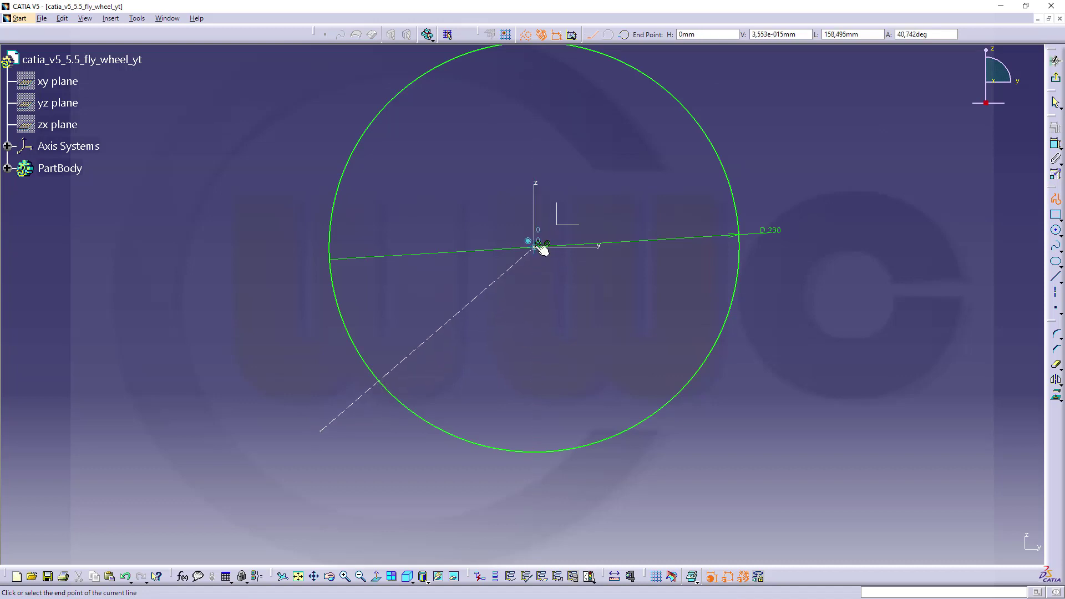
{"action": "double_click", "coordinate": [739, 415]}
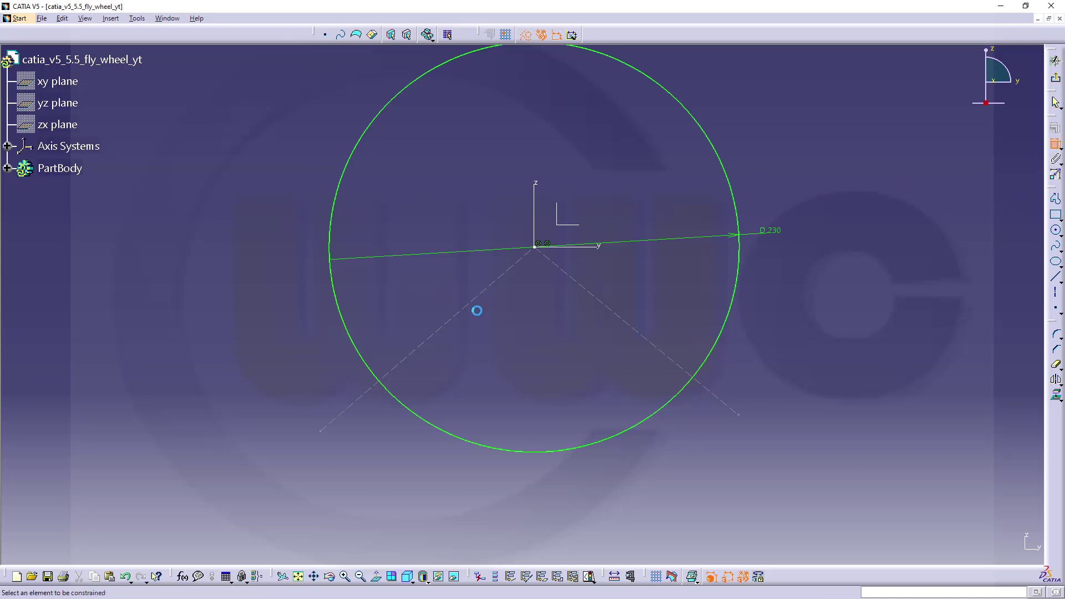
Make the two construction lines symmetric about the vertical axis.
{"action": "left_click", "coordinate": [465, 316]}
{"action": "left_click", "coordinate": [616, 315]}
{"action": "right_click", "coordinate": [545, 328]}
{"action": "left_click", "coordinate": [582, 453]}
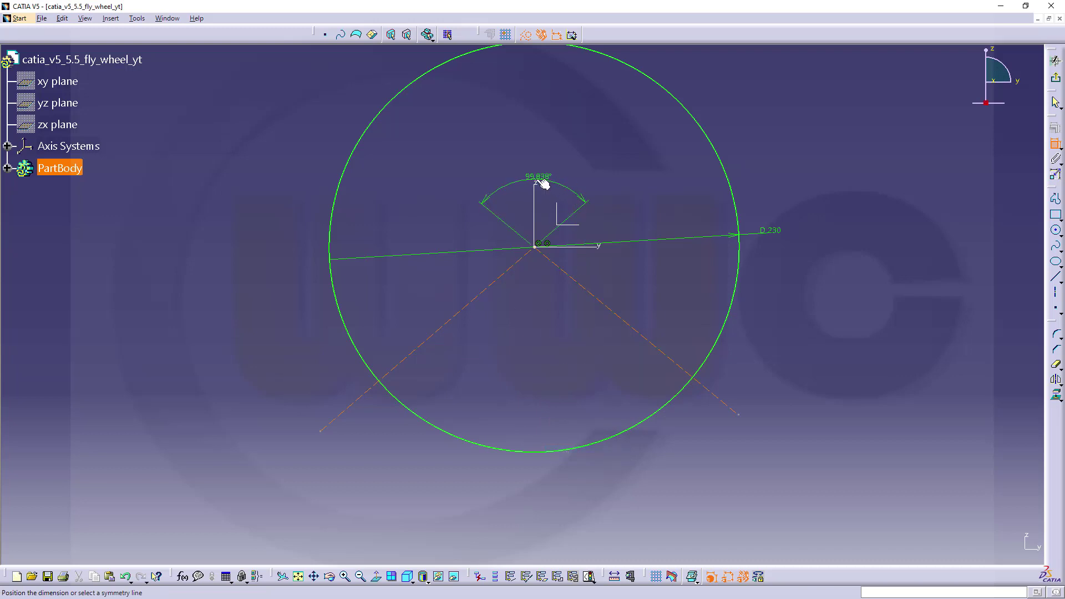
{"action": "left_click", "coordinate": [540, 190]}
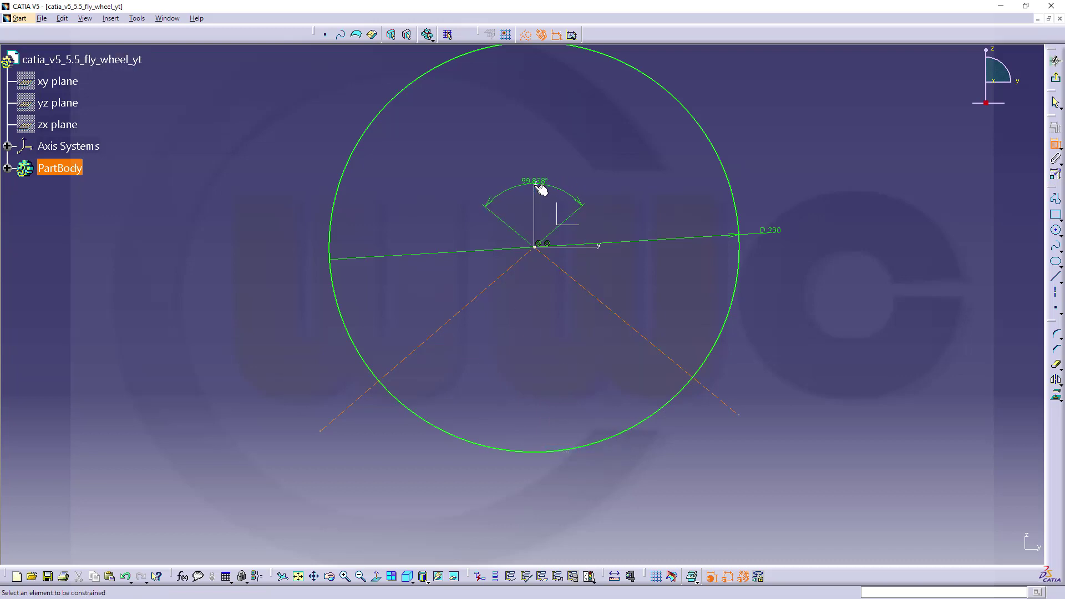
Set the right construction line's angle to the horizontal axis at 50°.
{"action": "left_click", "coordinate": [606, 306]}
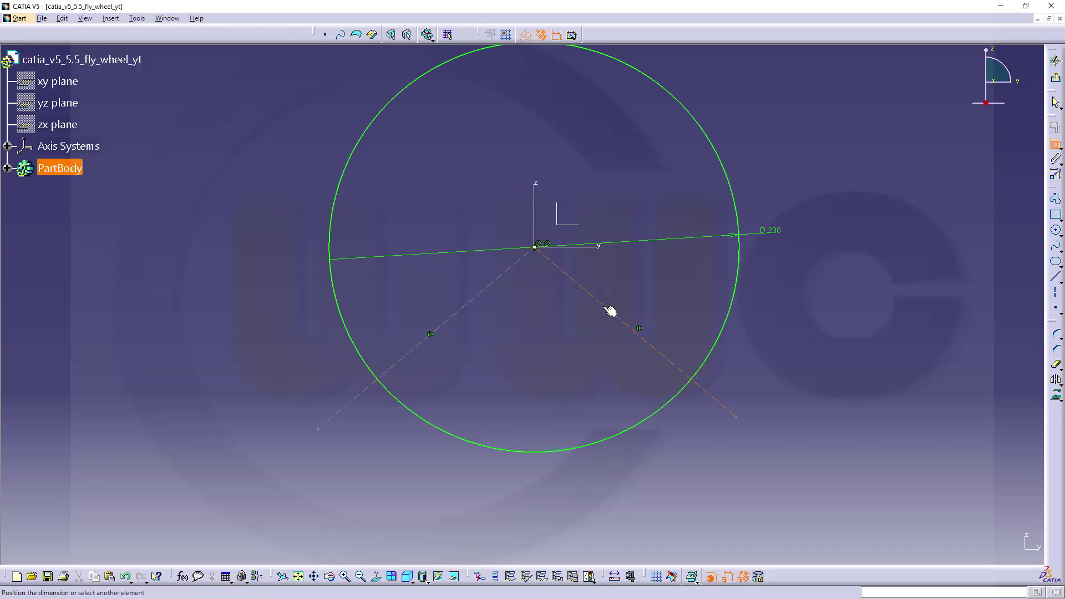
{"action": "left_click", "coordinate": [599, 248]}
{"action": "left_click", "coordinate": [643, 294]}
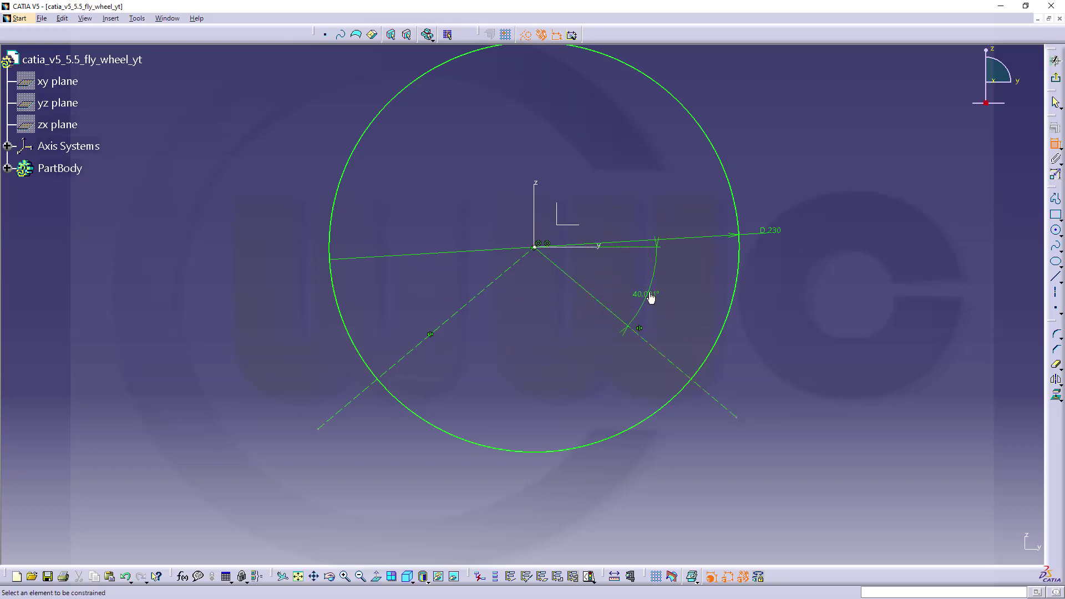
{"action": "double_click", "coordinate": [649, 294]}
{"action": "type", "text": "50"}
{"action": "key", "text": "Return"}
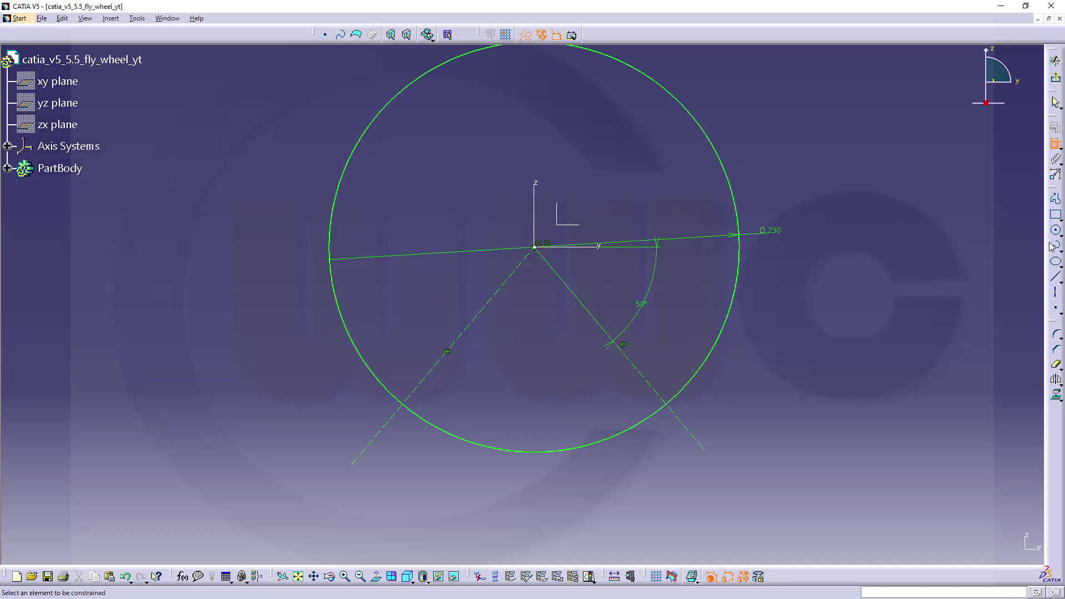
{"action": "left_click", "coordinate": [1059, 217]}
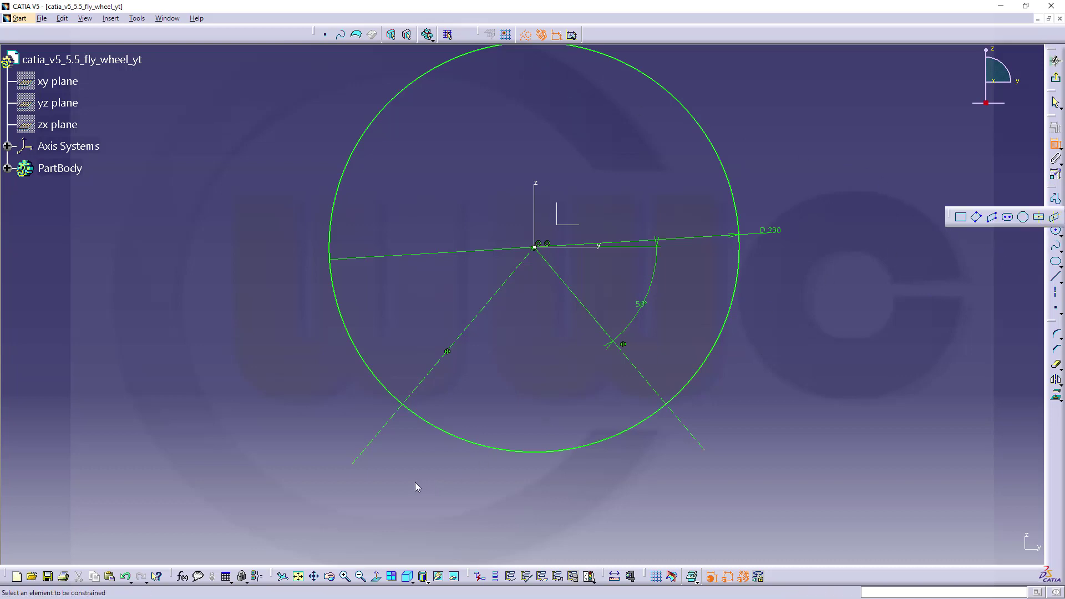
Draw a V of two solid lines with its apex below the origin.
{"action": "left_click", "coordinate": [1055, 201]}
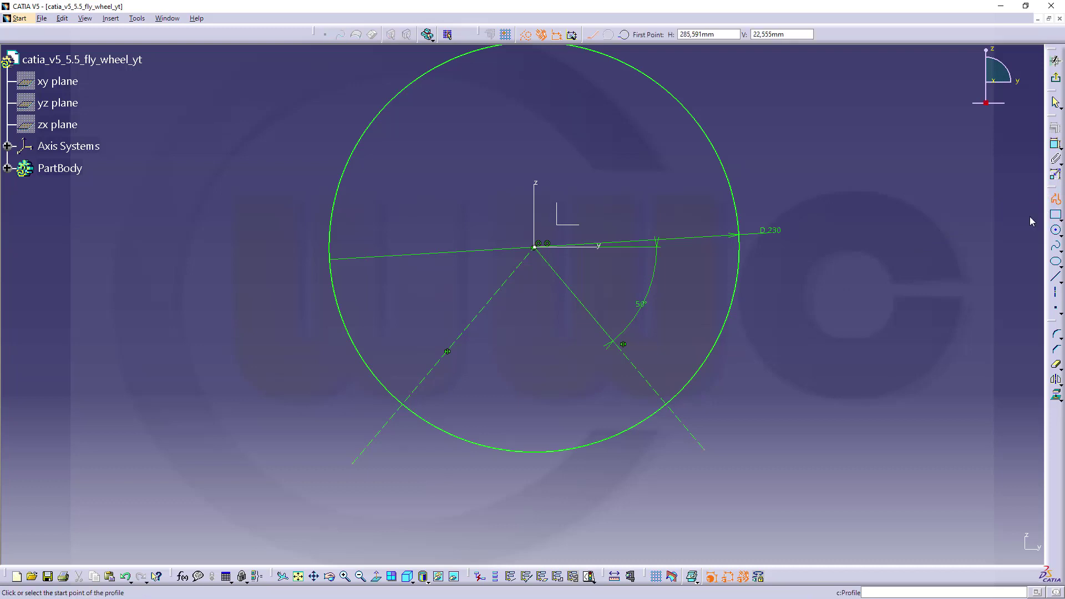
{"action": "left_click", "coordinate": [422, 477]}
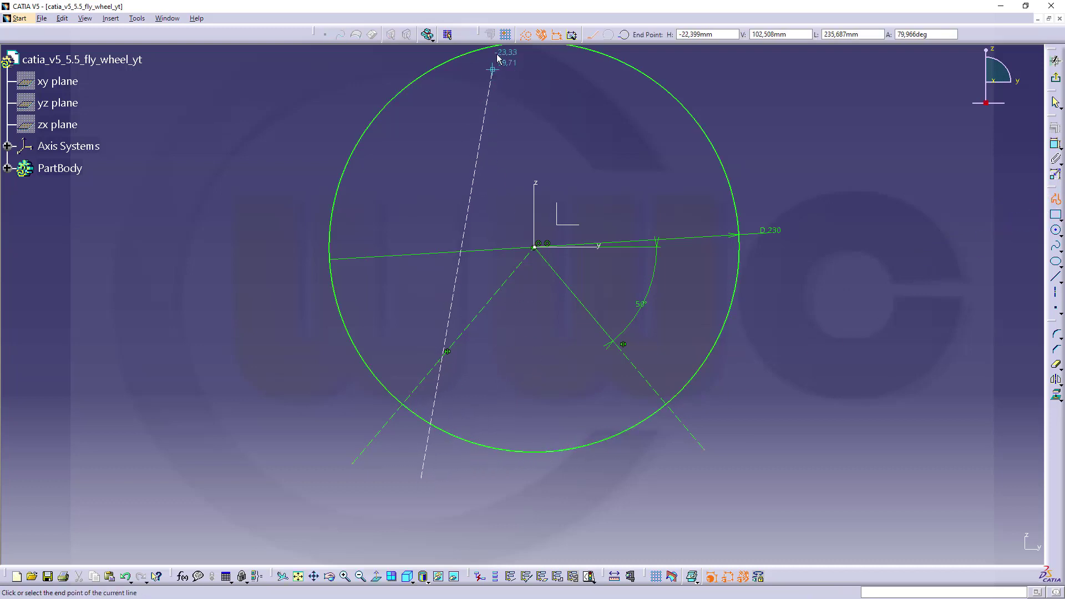
{"action": "left_click", "coordinate": [531, 346]}
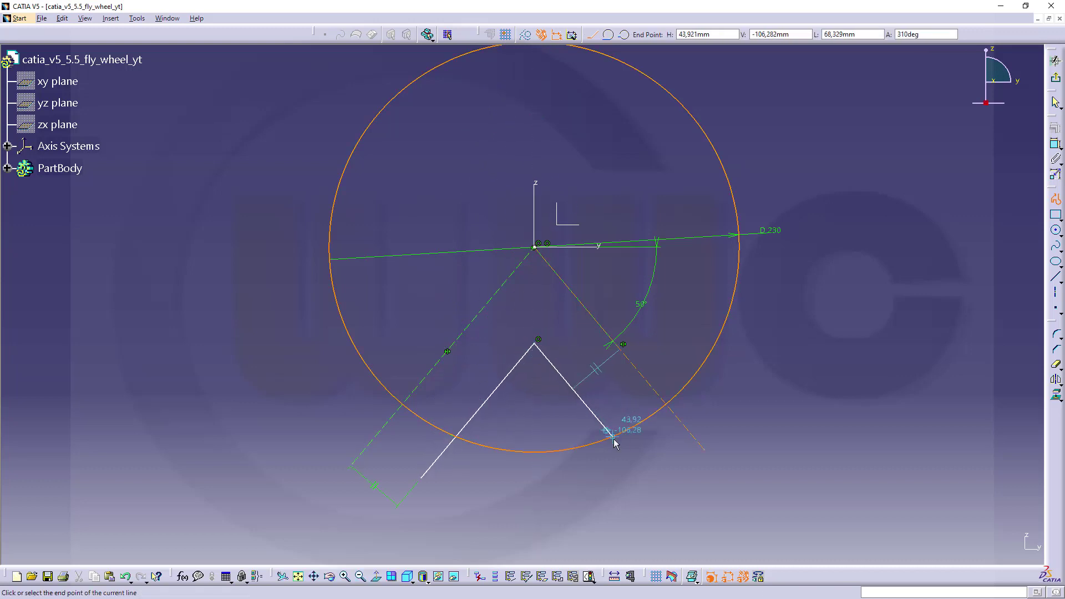
{"action": "double_click", "coordinate": [636, 464]}
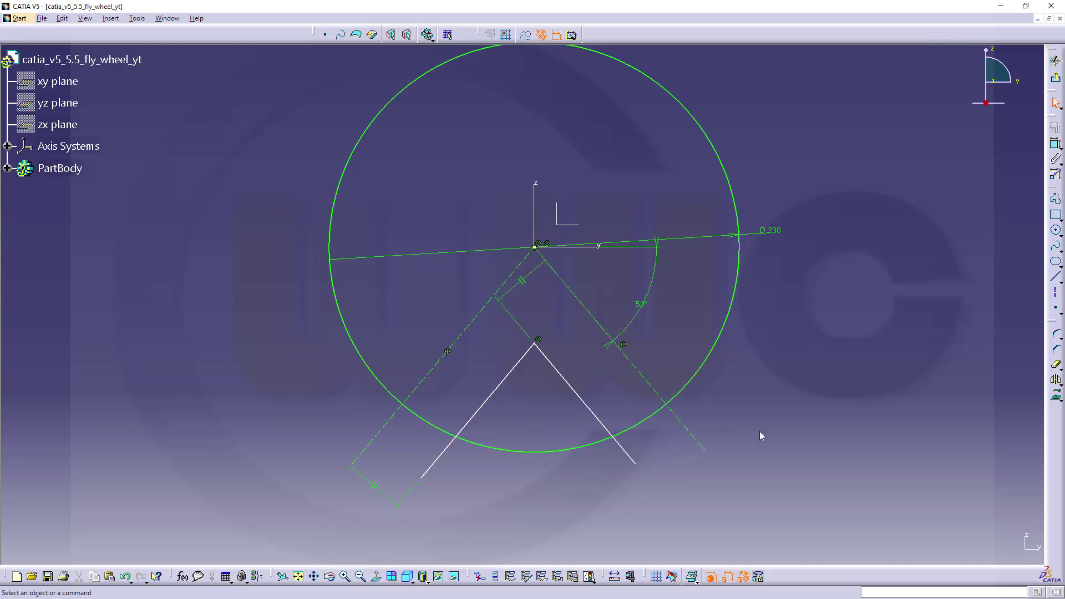
Dimension the V's right line 19 mm offset from its parallel construction line.
{"action": "left_click", "coordinate": [1055, 146]}
{"action": "left_click", "coordinate": [579, 393]}
{"action": "left_click", "coordinate": [637, 369]}
{"action": "left_click", "coordinate": [615, 391]}
{"action": "double_click", "coordinate": [616, 385]}
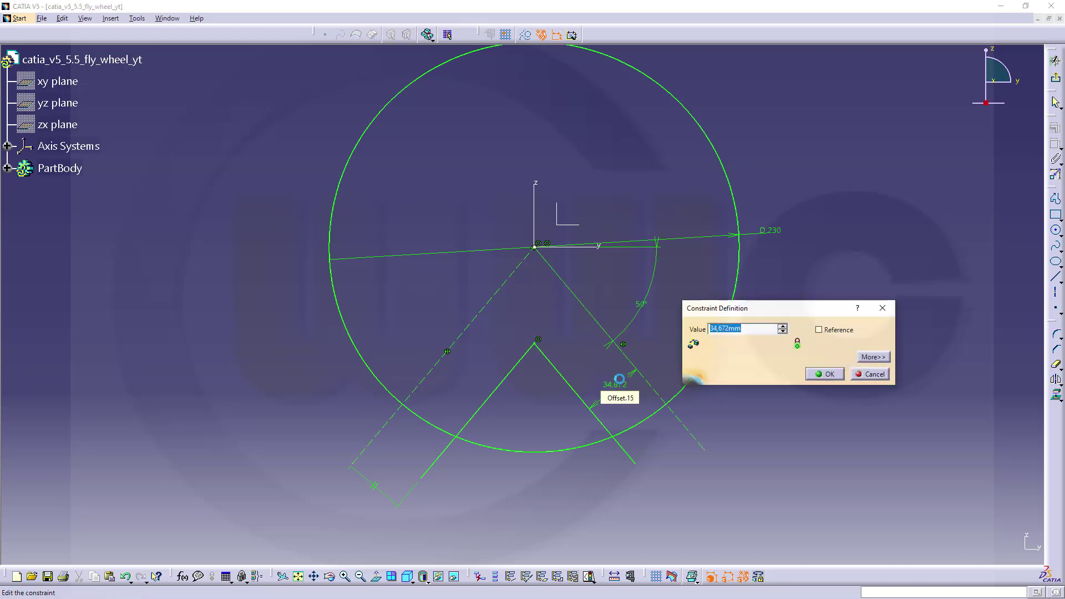
{"action": "key", "text": "Return"}
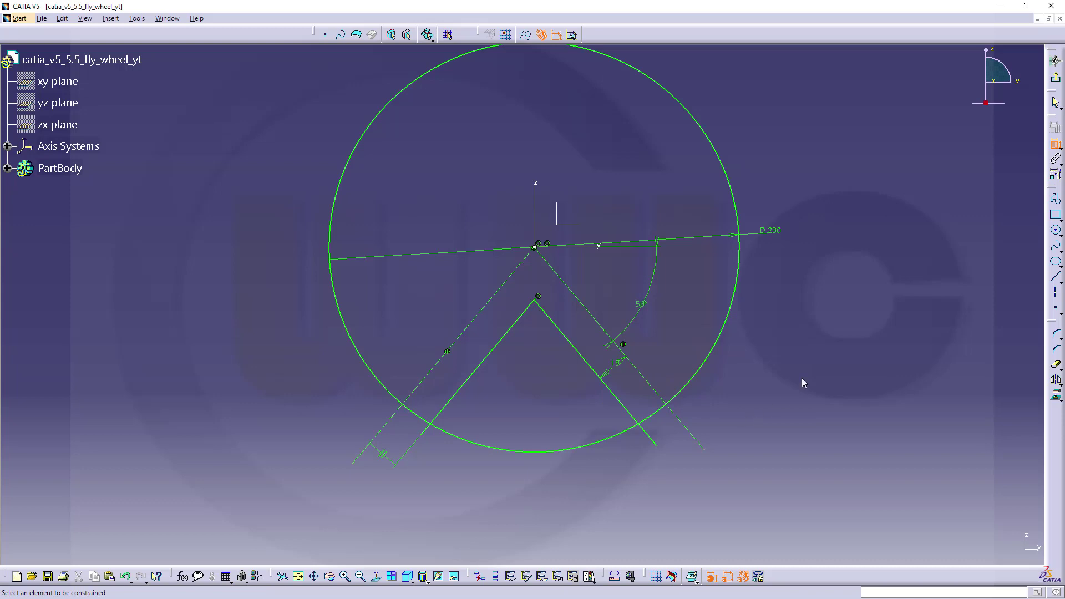
Quick-trim the overhanging line ends and the circle's bottom arc, then exit the sketch.
{"action": "left_click", "coordinate": [1055, 364]}
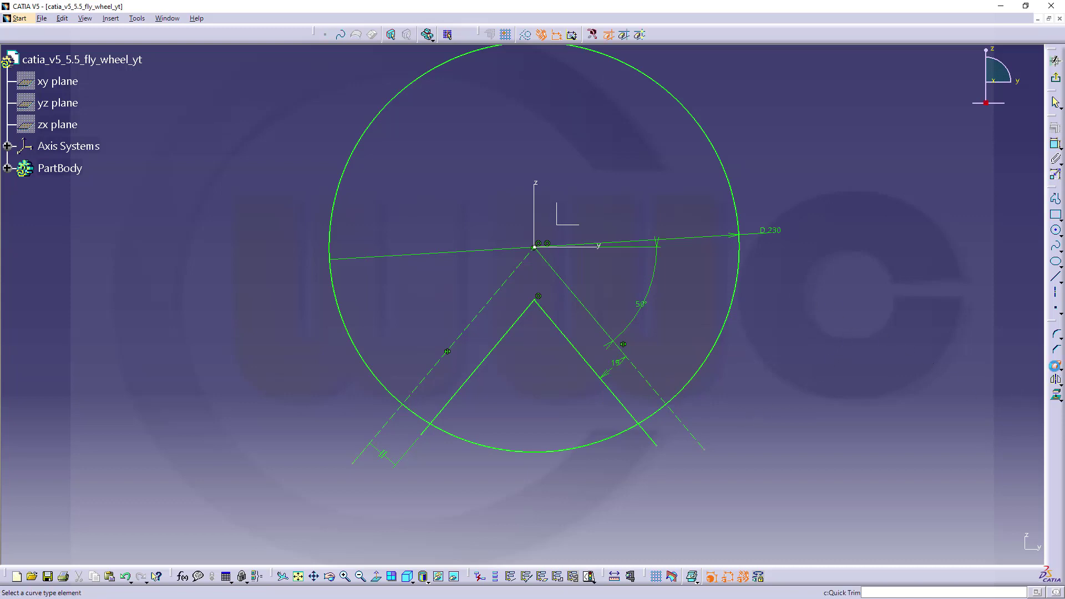
{"action": "left_click", "coordinate": [696, 440]}
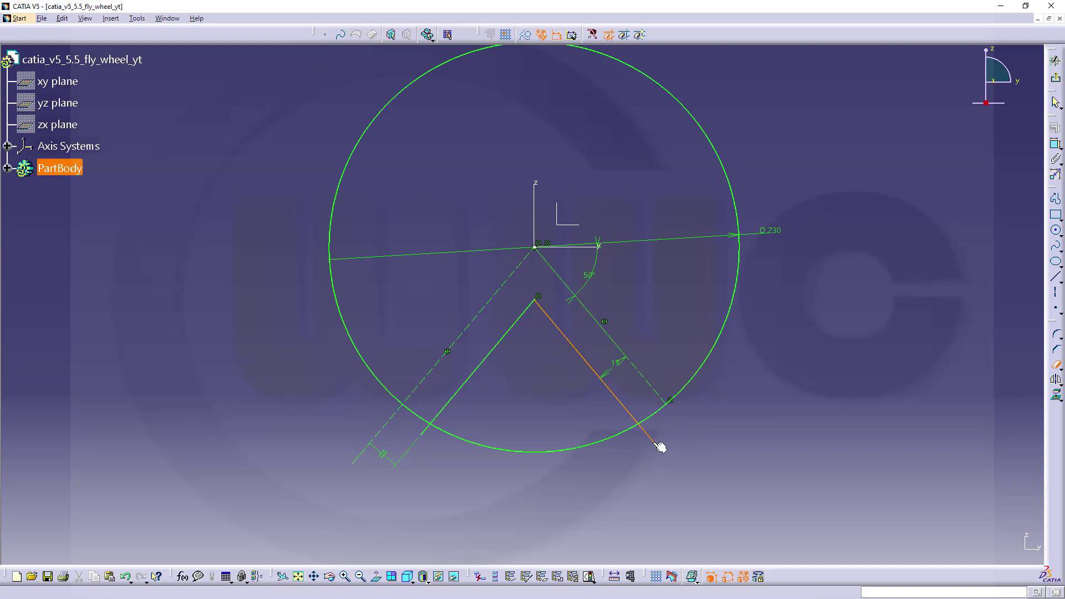
{"action": "left_click", "coordinate": [655, 443]}
{"action": "left_click", "coordinate": [429, 432]}
{"action": "left_click", "coordinate": [392, 423]}
{"action": "left_click", "coordinate": [497, 449]}
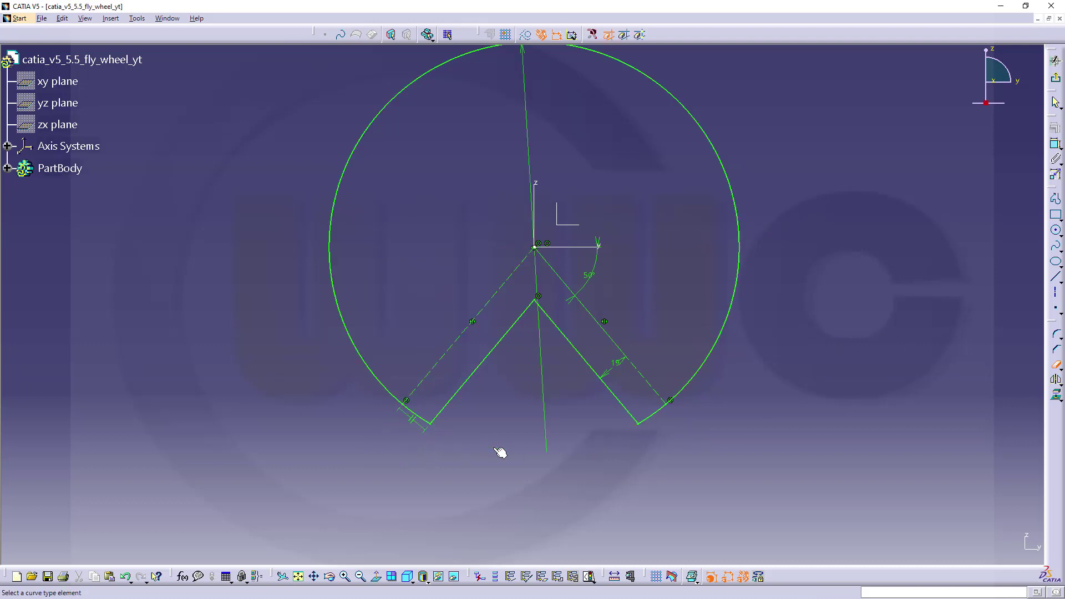
{"action": "left_click", "coordinate": [1056, 77]}
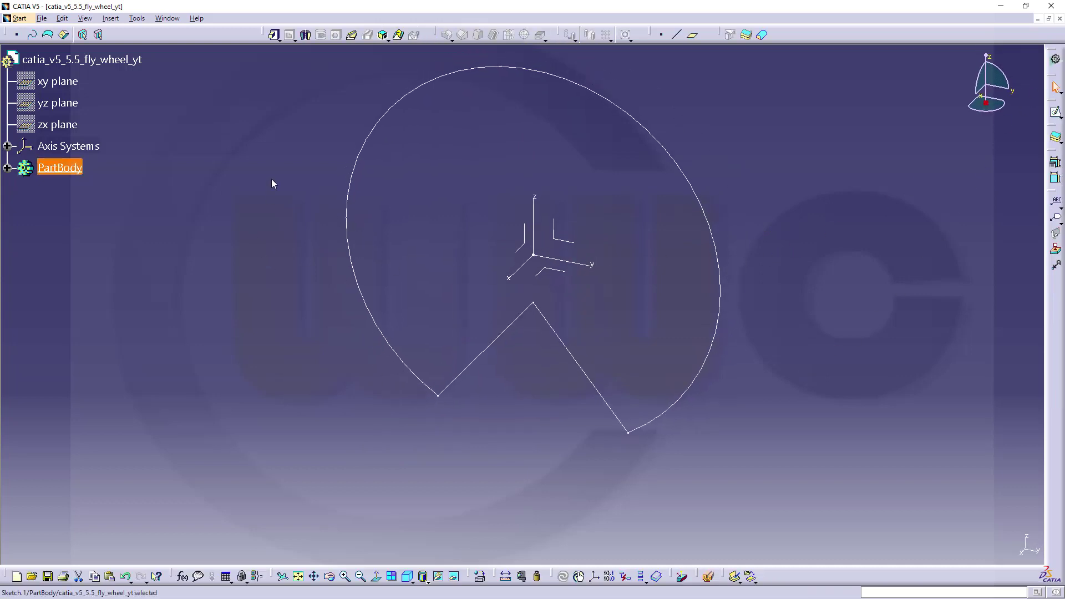
Pad the notched sketch 20 mm with mirrored extent as a thick pad of 15 mm.
{"action": "left_click", "coordinate": [273, 35]}
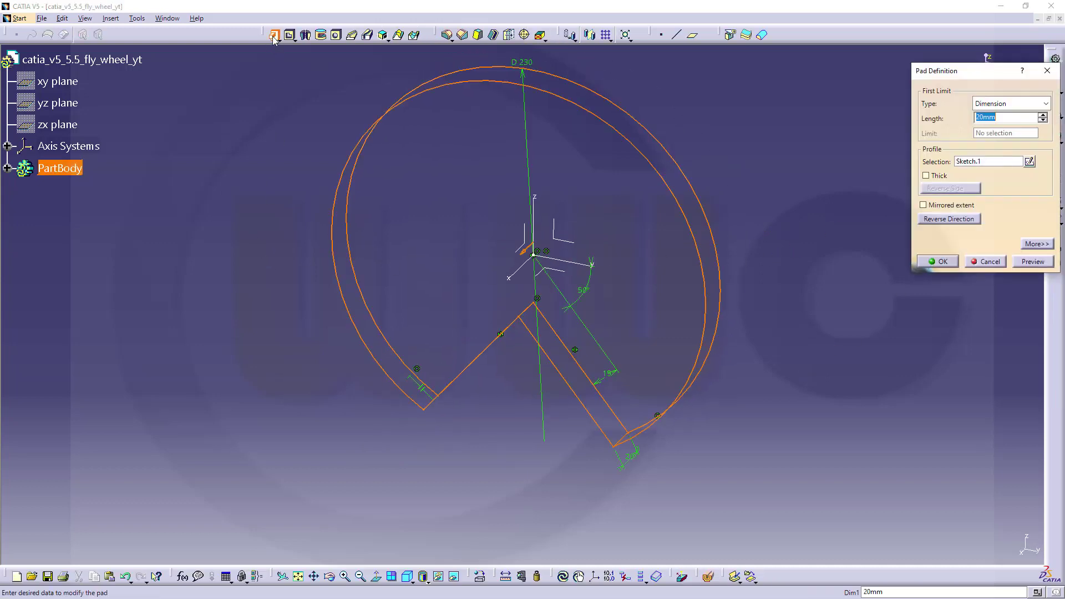
{"action": "left_click", "coordinate": [924, 205]}
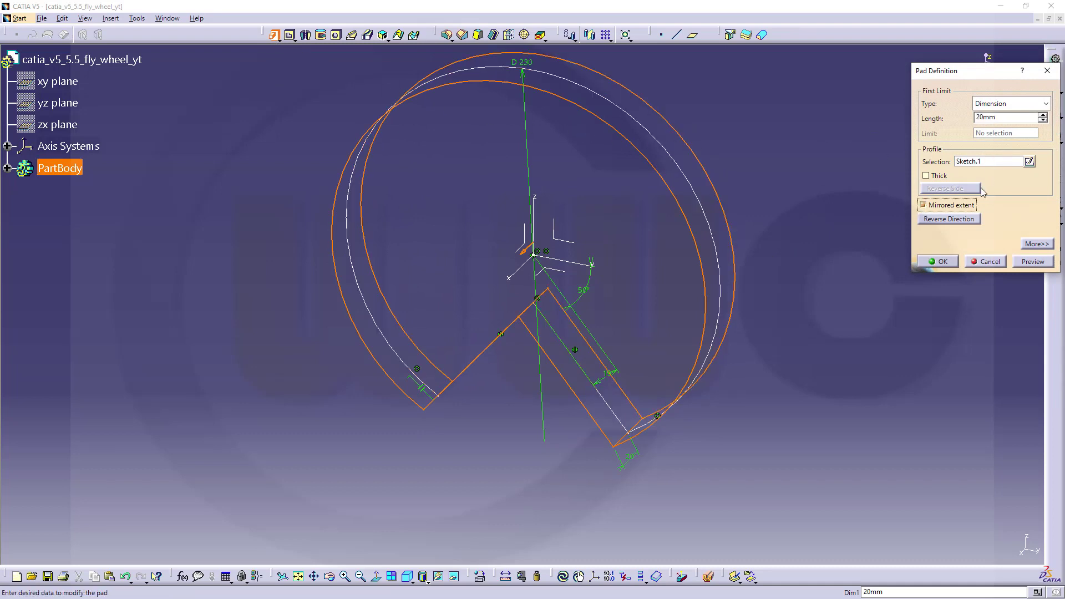
{"action": "left_click", "coordinate": [925, 176]}
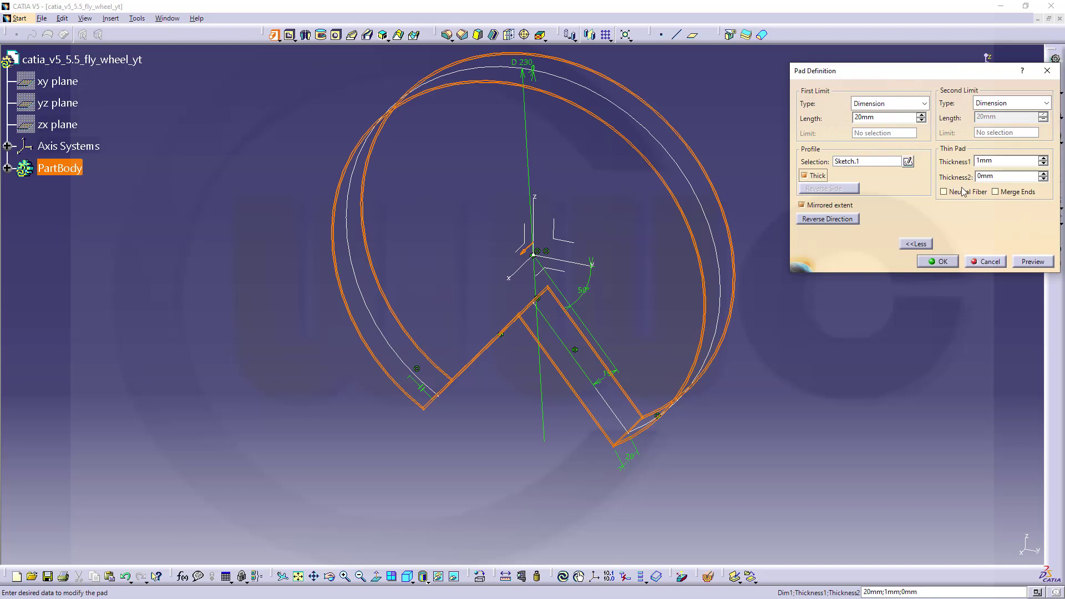
{"action": "left_click_drag", "start_coordinate": [960, 156], "coordinate": [880, 149]}
{"action": "type", "text": "15"}
{"action": "key", "text": "Tab"}
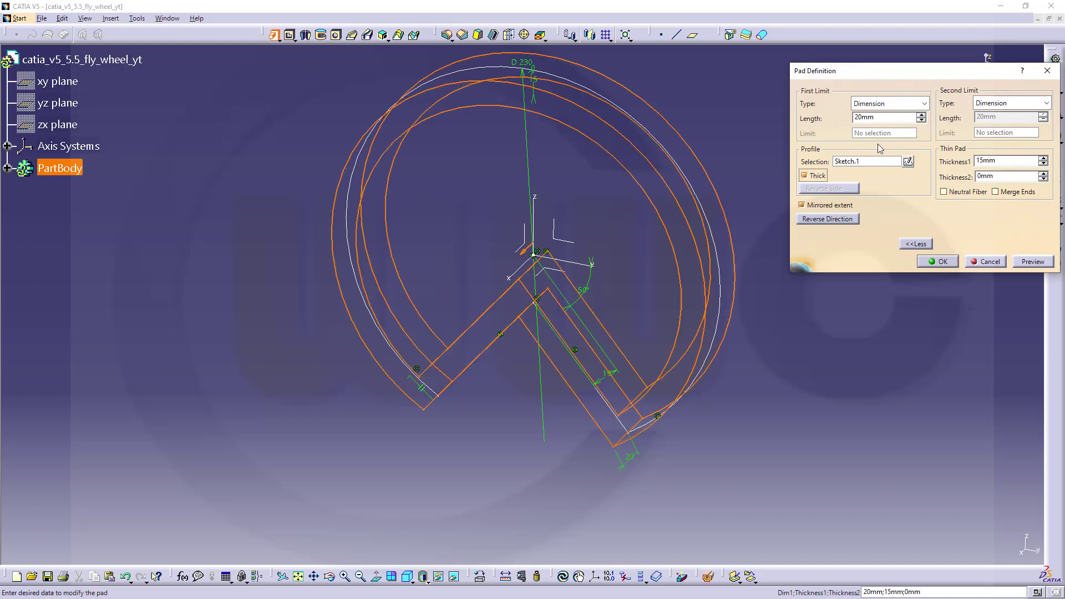
{"action": "left_click", "coordinate": [937, 262]}
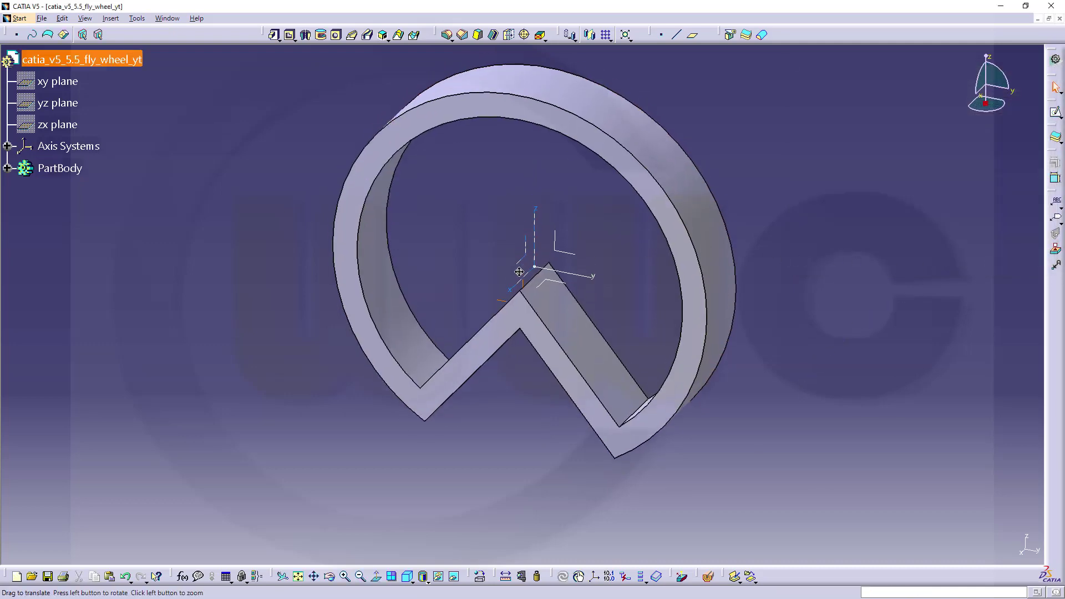
{"action": "middle_click_drag", "start_coordinate": [519, 276], "coordinate": [387, 226]}
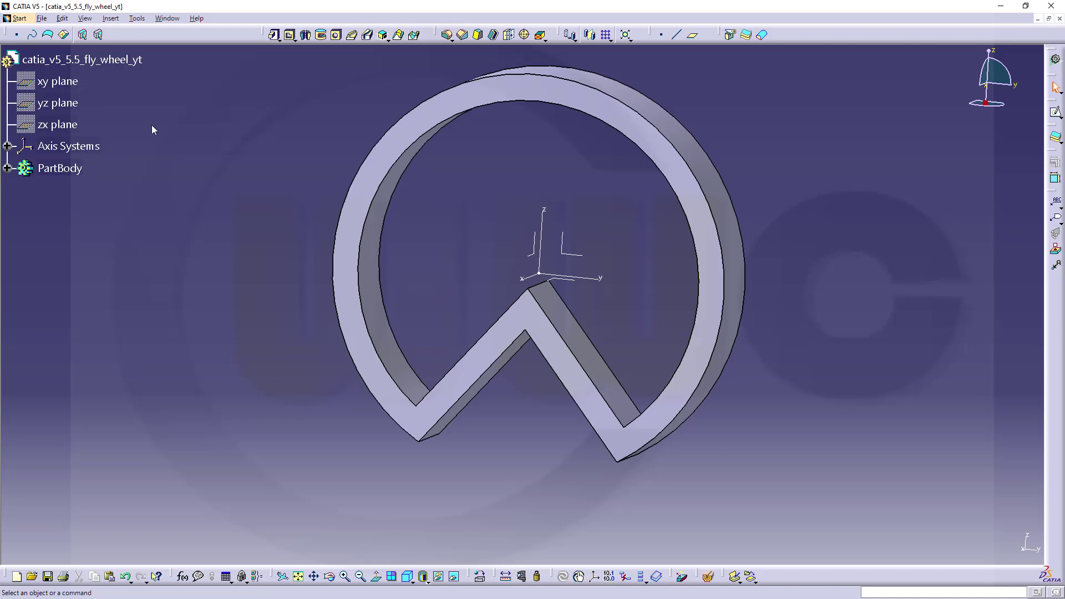
Start a new sketch on the YZ plane and draw a small circle near the origin.
{"action": "left_click", "coordinate": [1056, 113]}
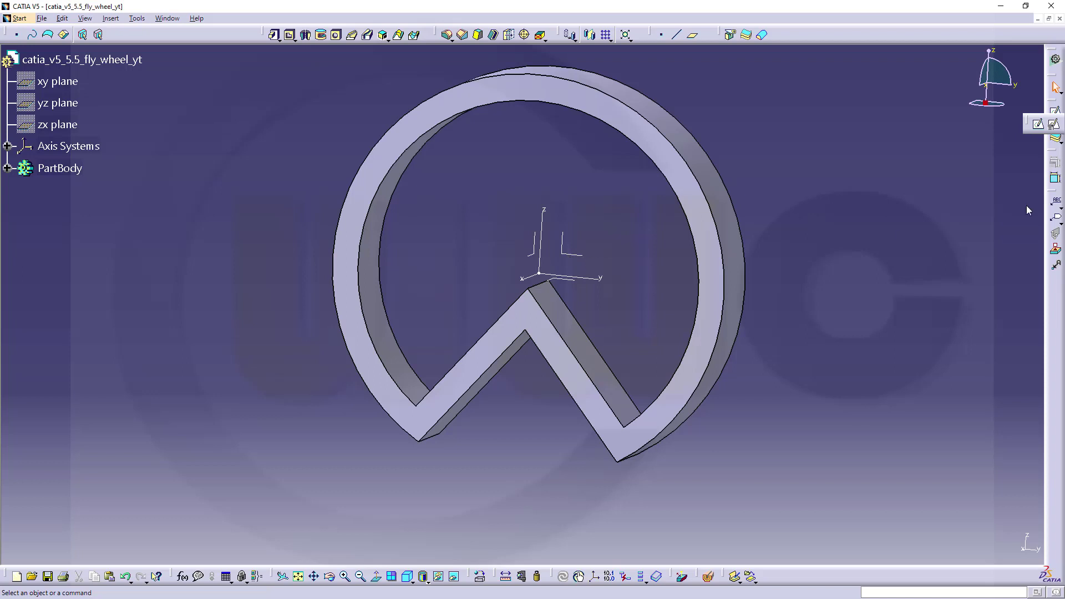
{"action": "left_click", "coordinate": [1038, 124]}
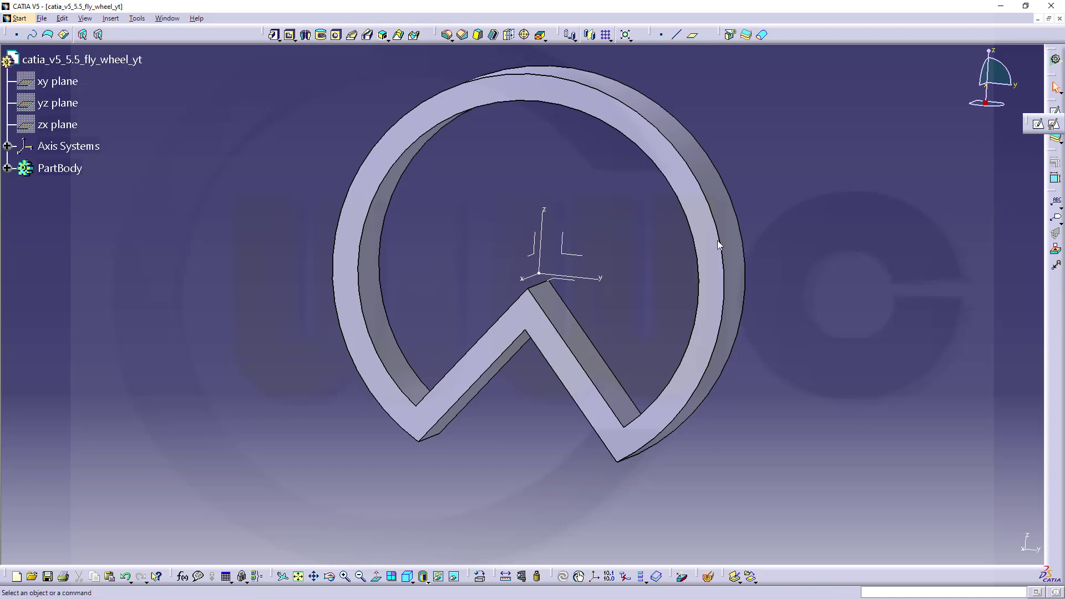
{"action": "left_click", "coordinate": [574, 256]}
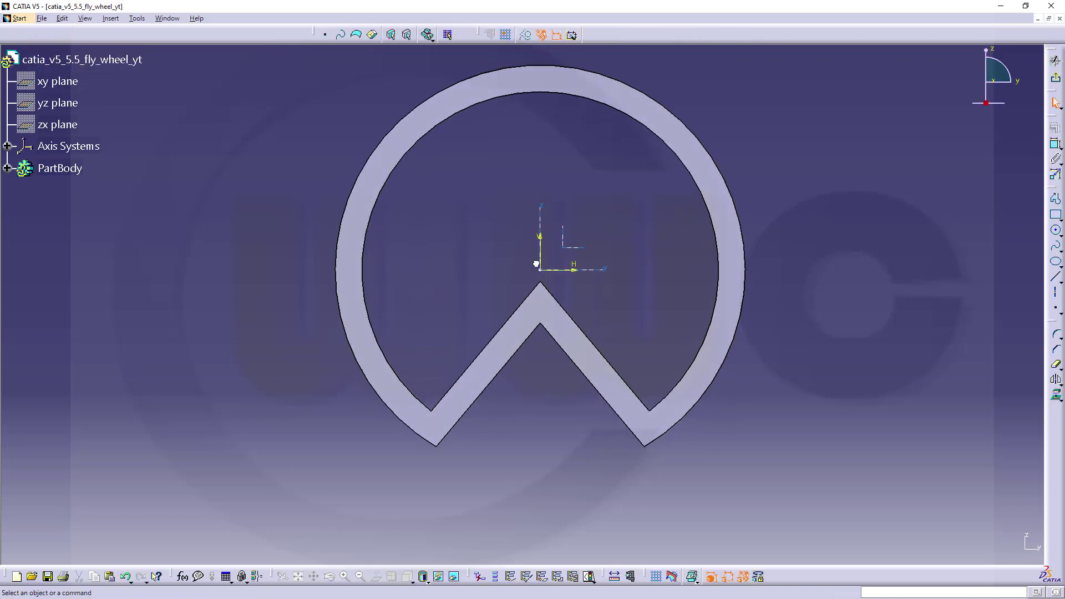
{"action": "left_click", "coordinate": [587, 284]}
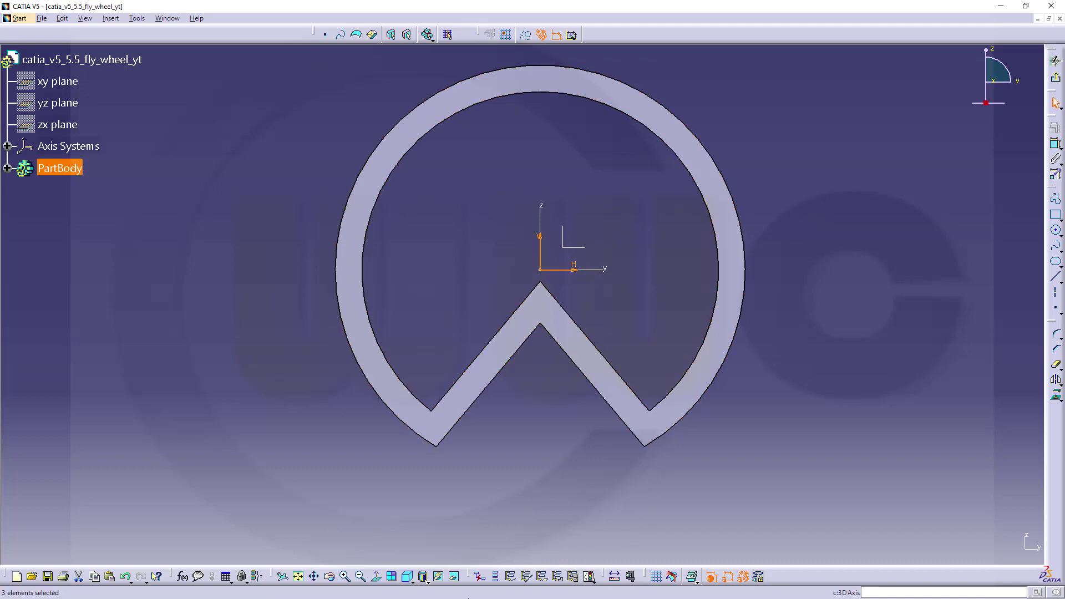
{"action": "left_click", "coordinate": [739, 407]}
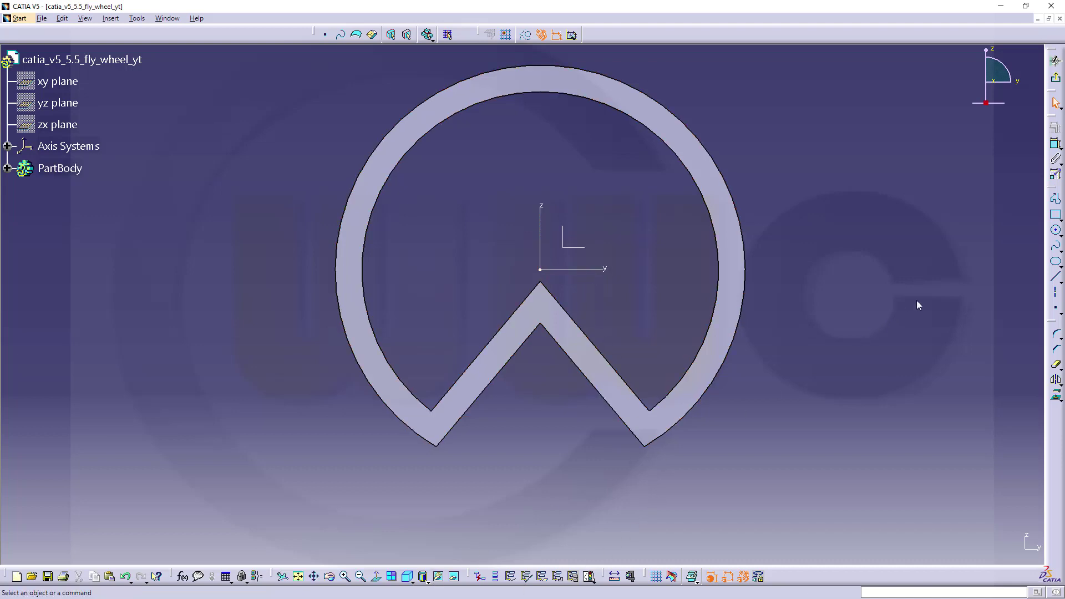
{"action": "left_click", "coordinate": [1055, 231]}
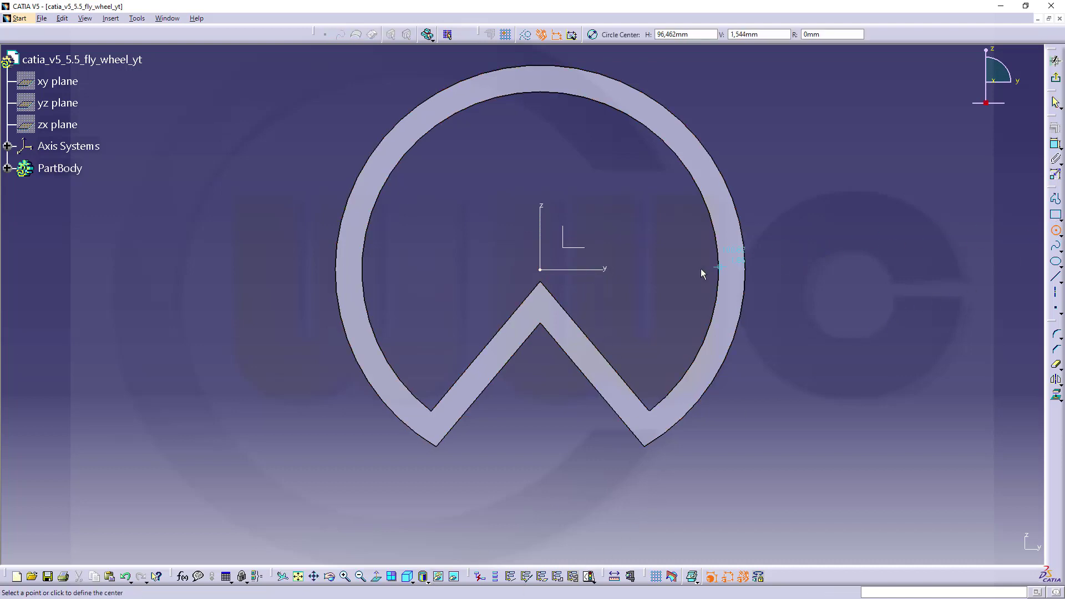
{"action": "left_click", "coordinate": [647, 270]}
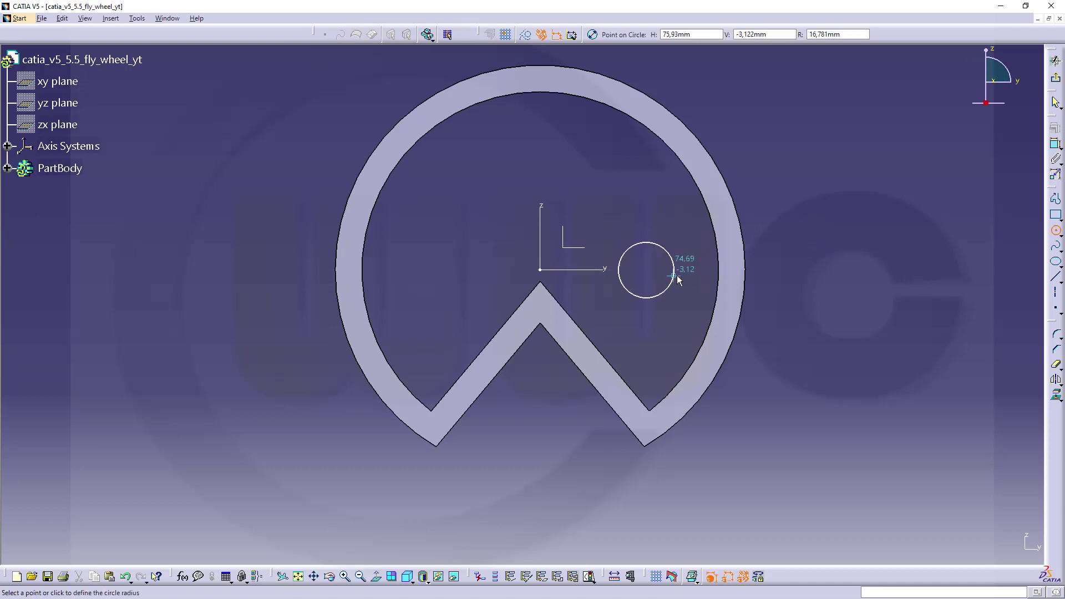
{"action": "left_click", "coordinate": [675, 276]}
Dimension the circle to 40 mm diameter and centre it on the vertical axis.
{"action": "left_click", "coordinate": [1056, 145]}
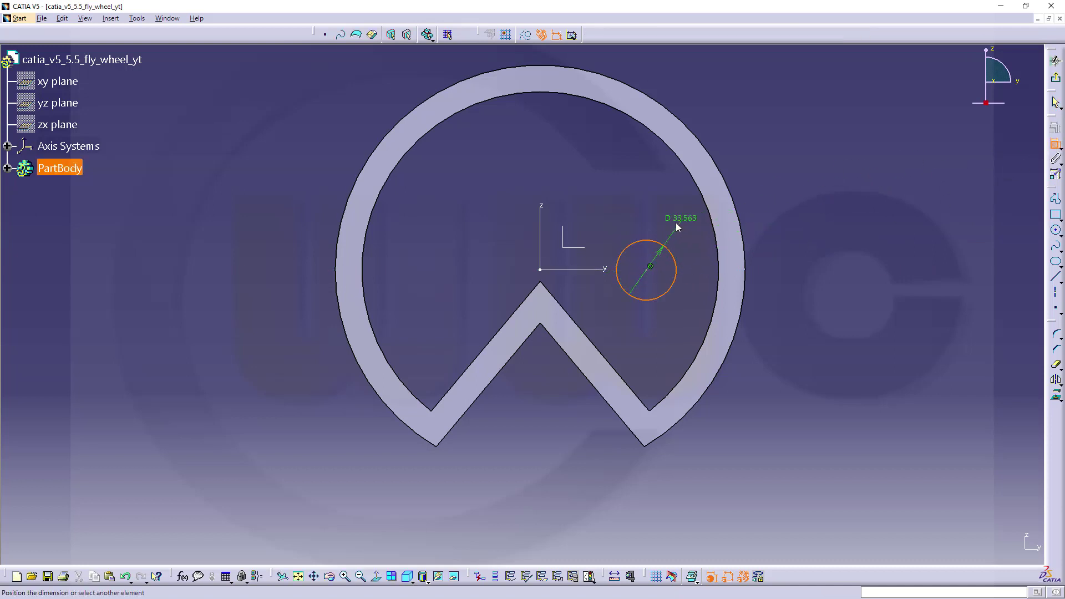
{"action": "double_click", "coordinate": [671, 225]}
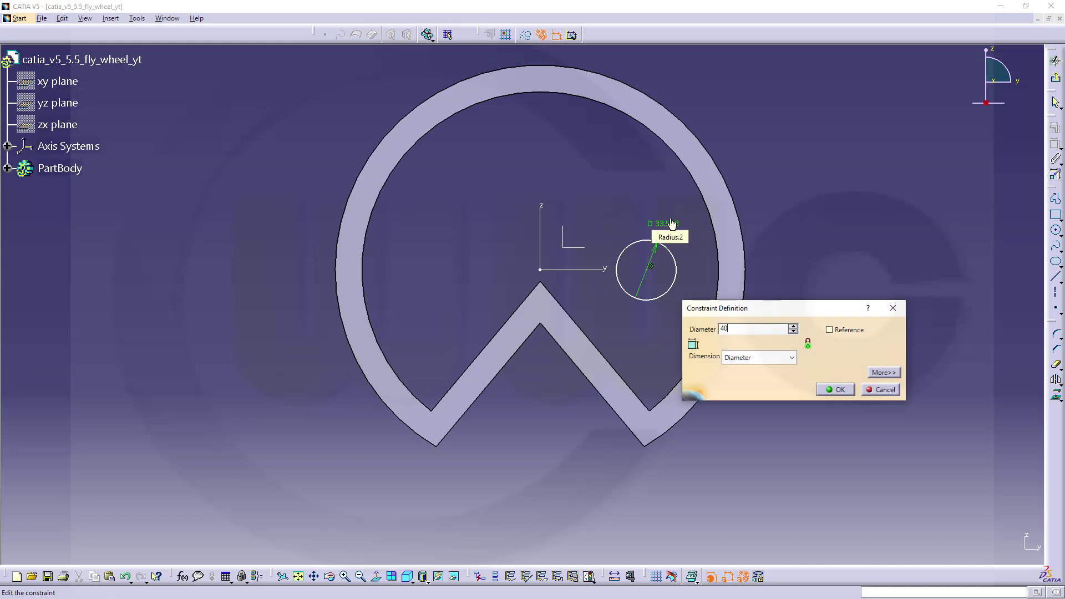
{"action": "type", "text": "40"}
{"action": "key", "text": "Return"}
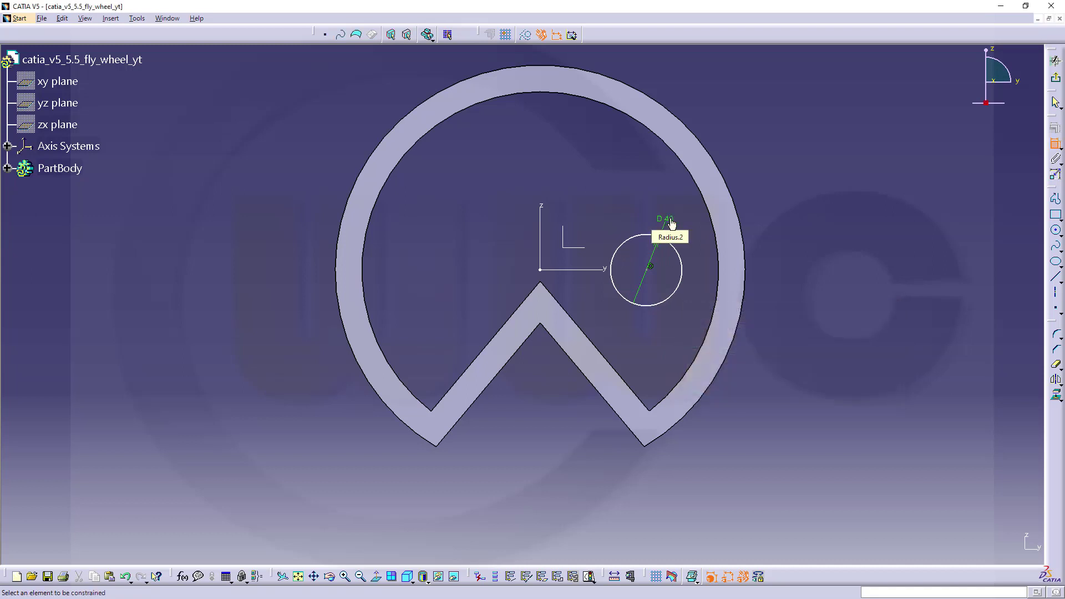
{"action": "left_click", "coordinate": [648, 276]}
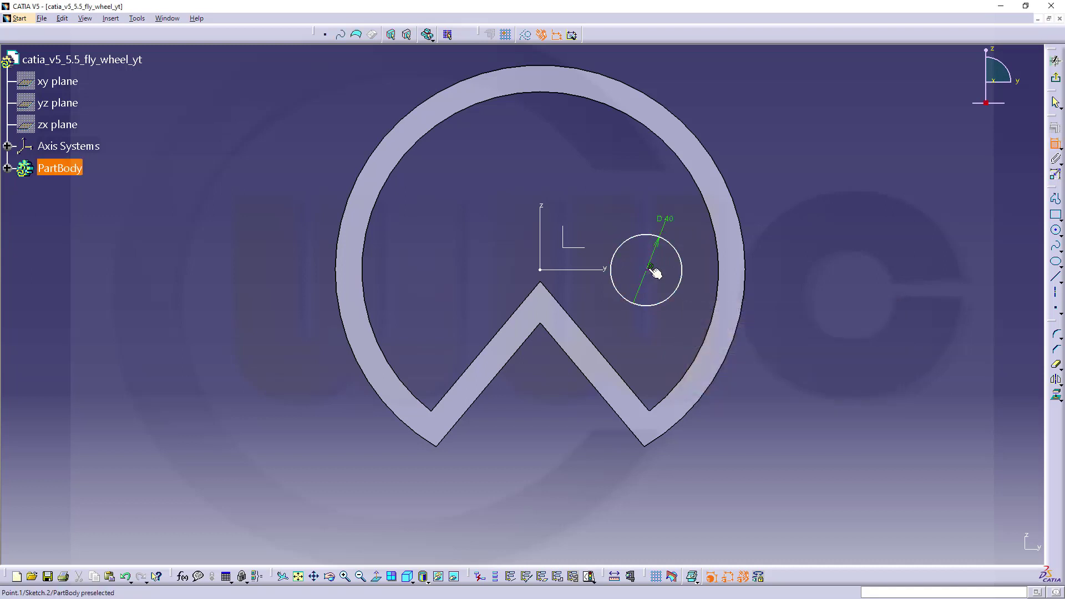
{"action": "left_click", "coordinate": [540, 202]}
{"action": "right_click", "coordinate": [551, 189]}
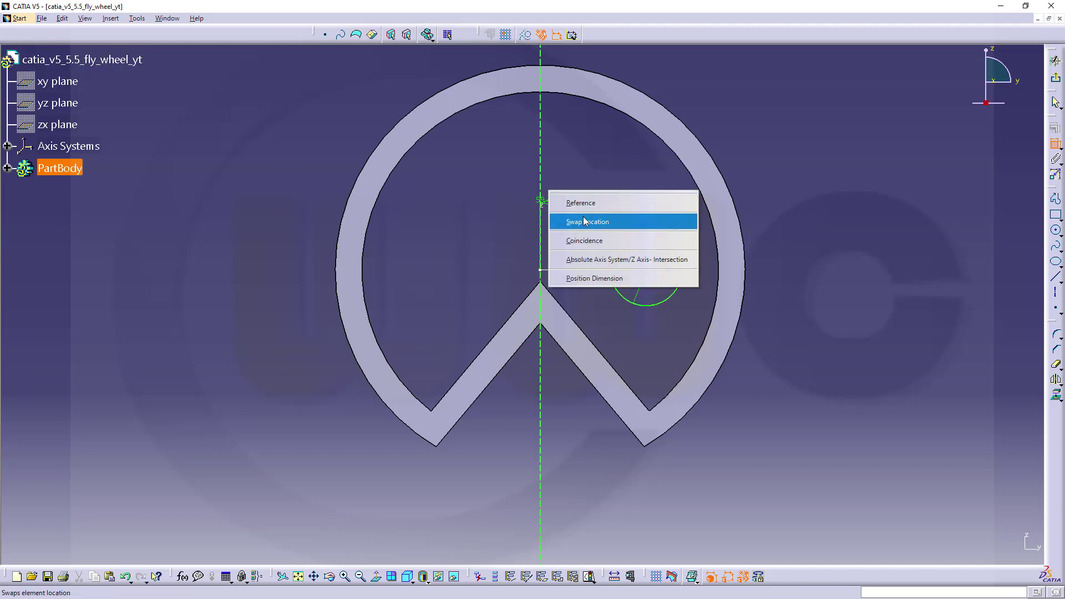
{"action": "left_click", "coordinate": [584, 240]}
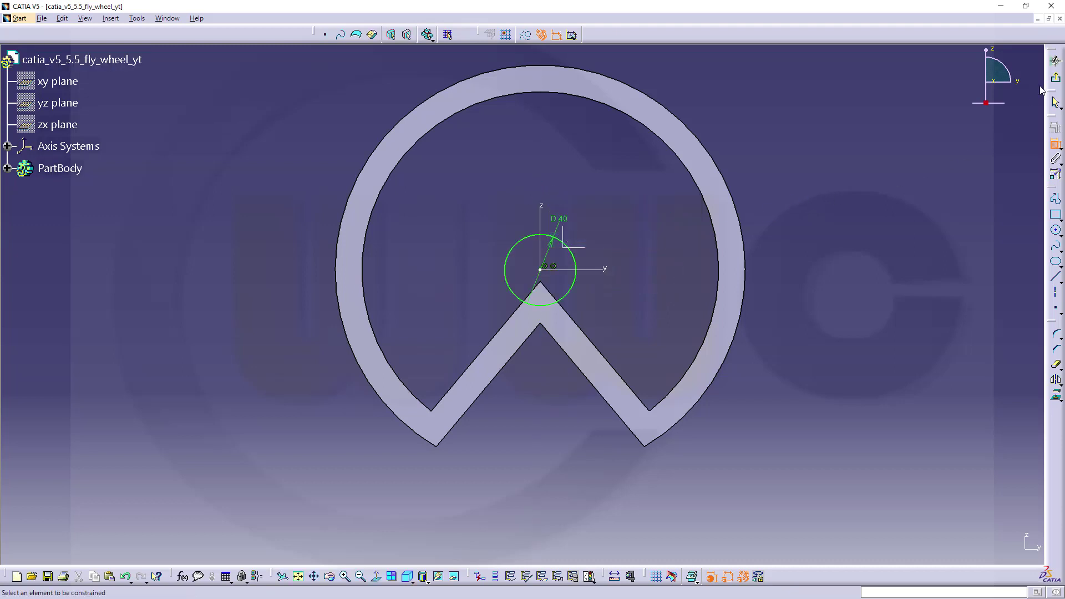
Exit the sketch and pad the 40 mm circle 30 mm with mirrored extent.
{"action": "left_click", "coordinate": [1056, 78]}
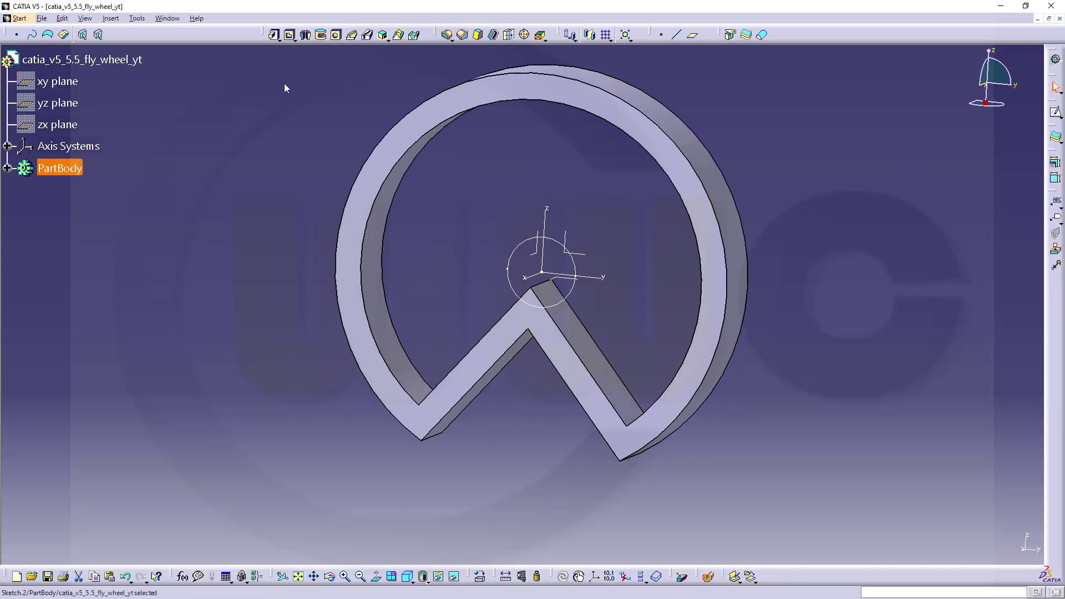
{"action": "left_click", "coordinate": [273, 35]}
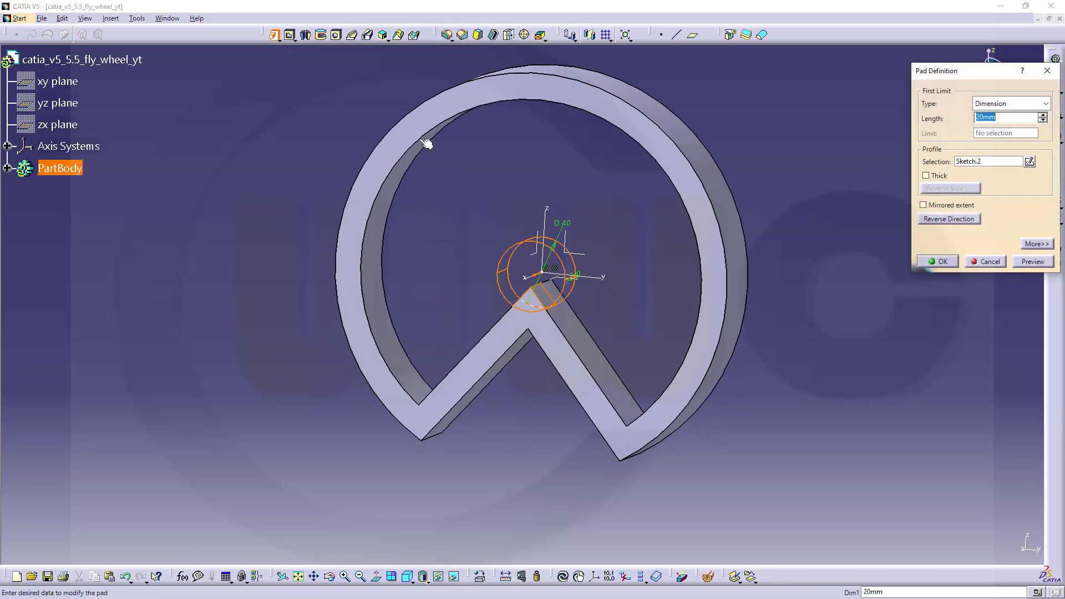
{"action": "left_click", "coordinate": [926, 206]}
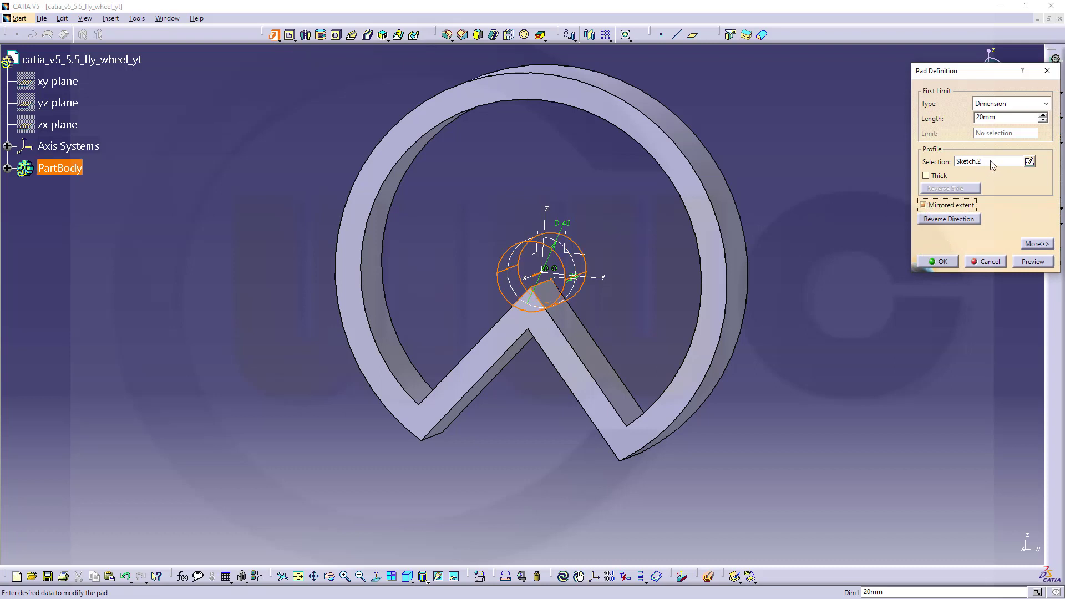
{"action": "double_click", "coordinate": [1005, 118]}
{"action": "key", "text": "Return"}
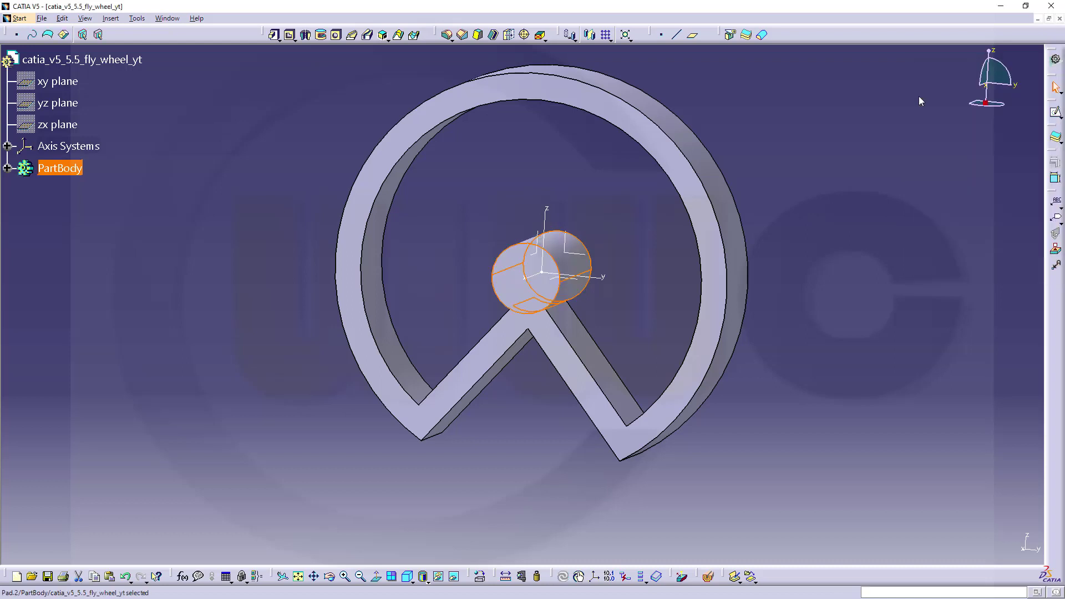
{"action": "left_click", "coordinate": [634, 248]}
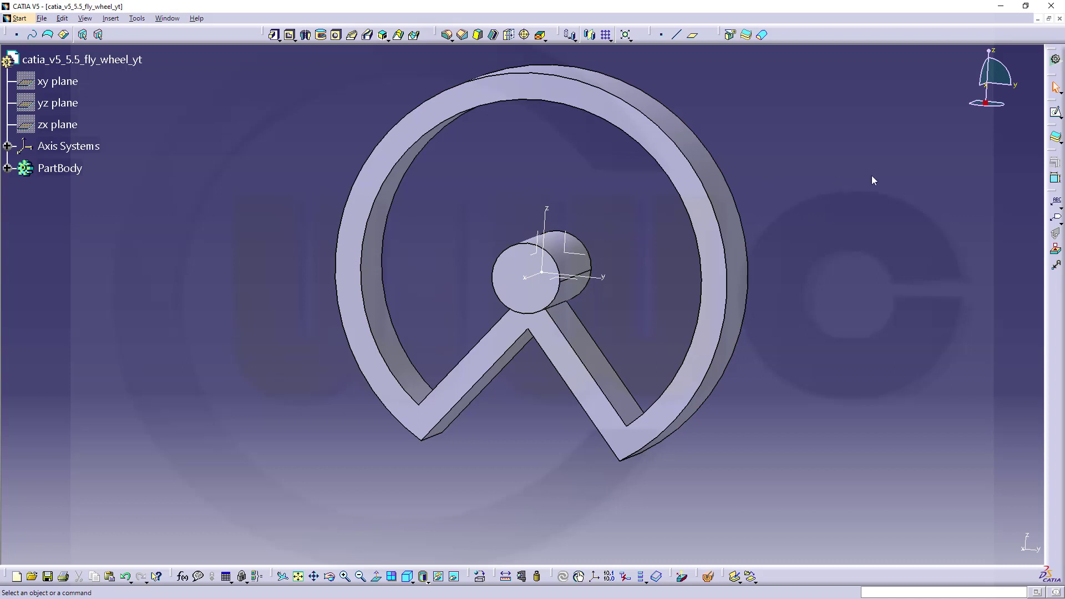
Start a sketch on the cylinder's front face and draw a single line.
{"action": "left_click", "coordinate": [1053, 113]}
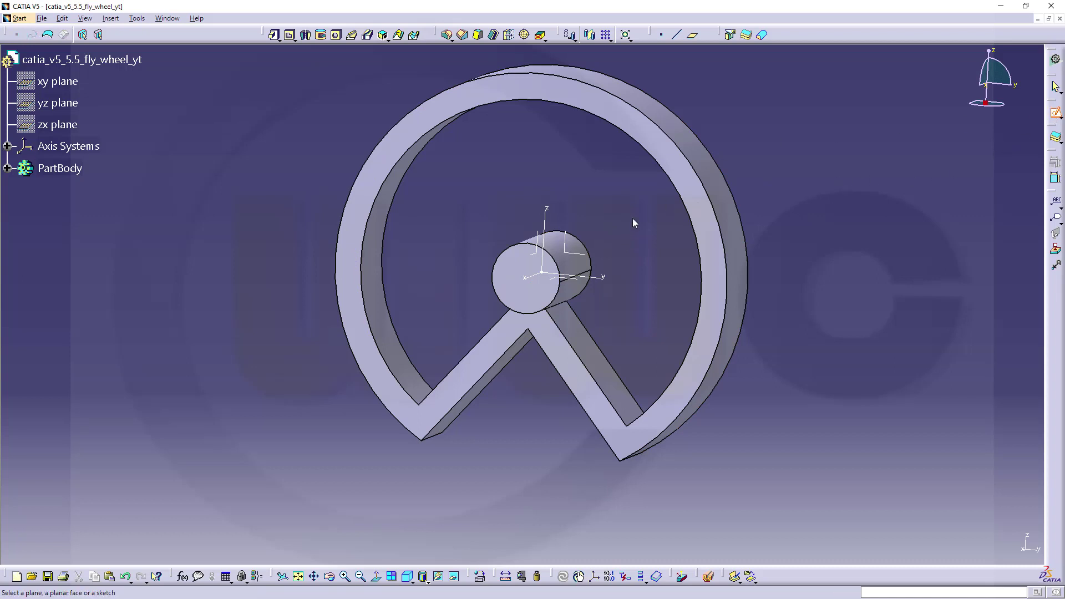
{"action": "left_click", "coordinate": [586, 260]}
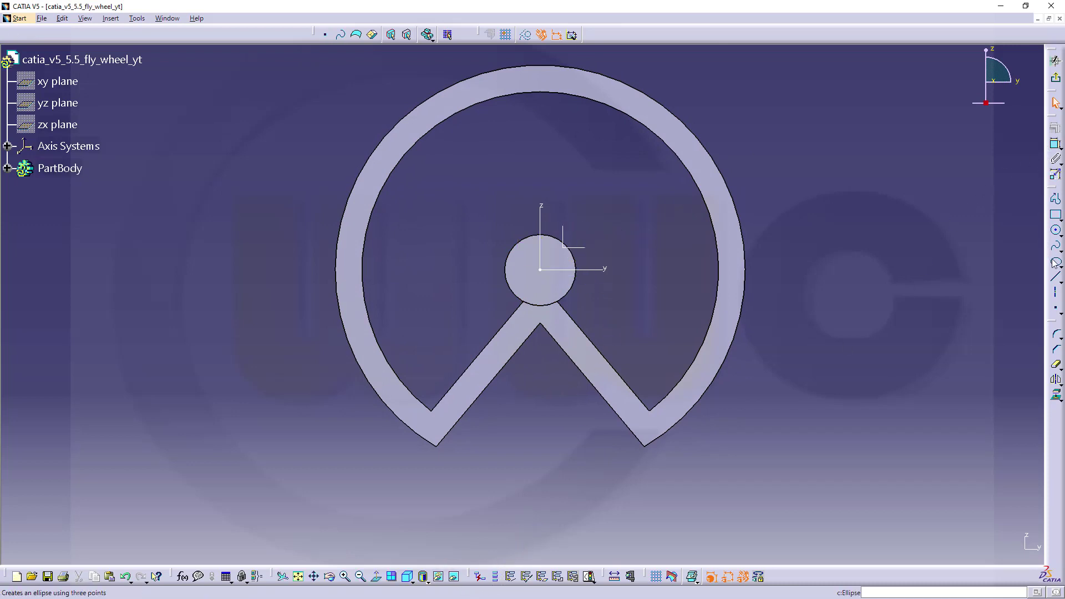
{"action": "left_click", "coordinate": [1055, 277]}
{"action": "left_click", "coordinate": [597, 137]}
{"action": "left_click", "coordinate": [648, 282]}
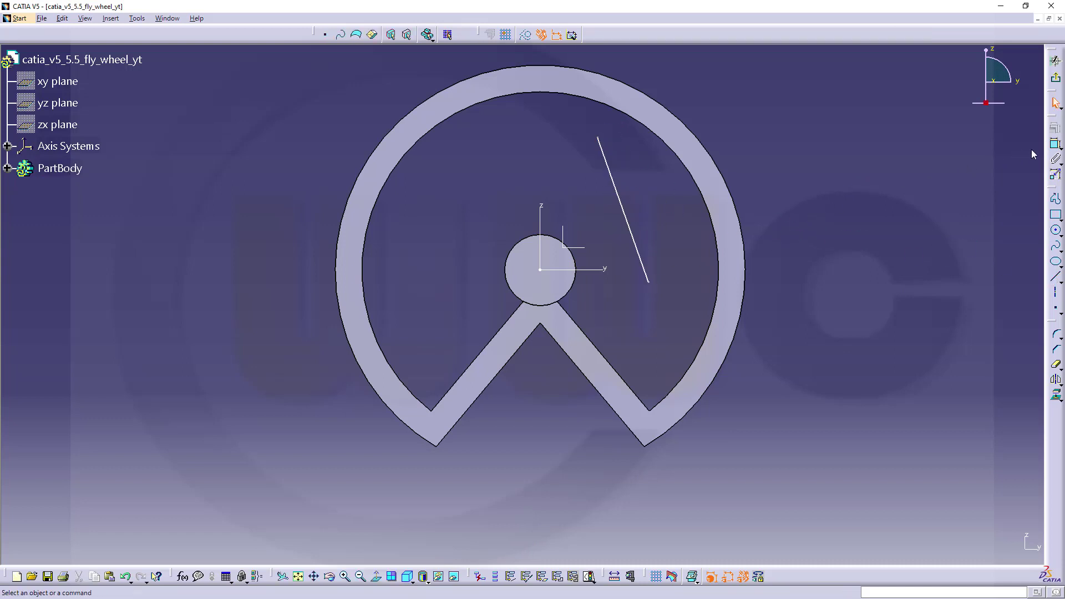
Constrain the line onto the vertical axis with its lower end at the hub centre.
{"action": "left_click", "coordinate": [1054, 145]}
{"action": "left_click", "coordinate": [624, 208]}
{"action": "left_click", "coordinate": [541, 206]}
{"action": "right_click", "coordinate": [555, 185]}
{"action": "left_click", "coordinate": [614, 260]}
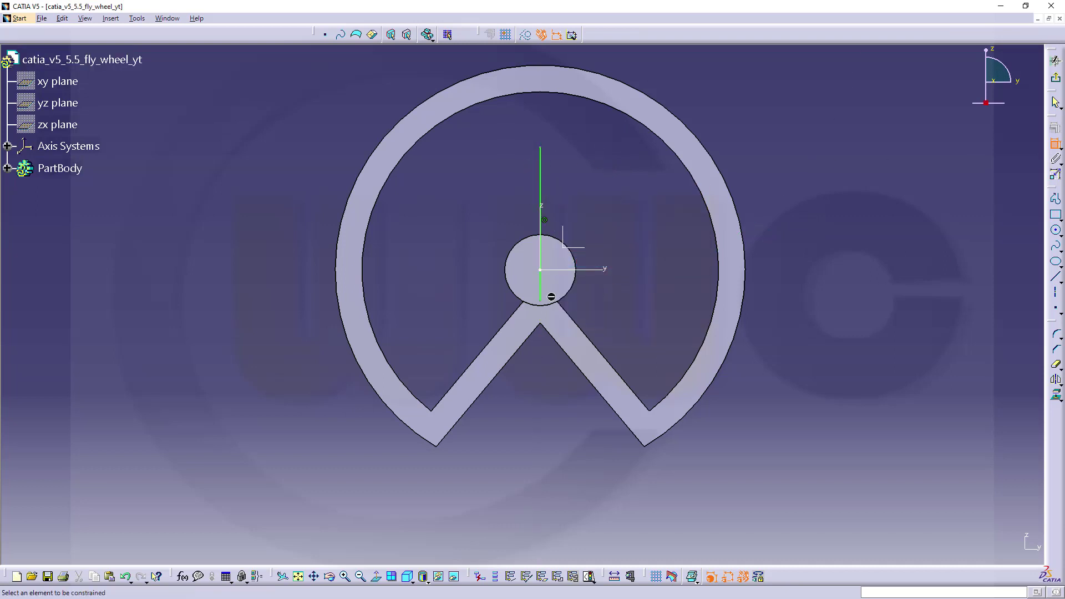
{"action": "left_click", "coordinate": [547, 304]}
{"action": "left_click", "coordinate": [595, 270]}
{"action": "right_click", "coordinate": [619, 243]}
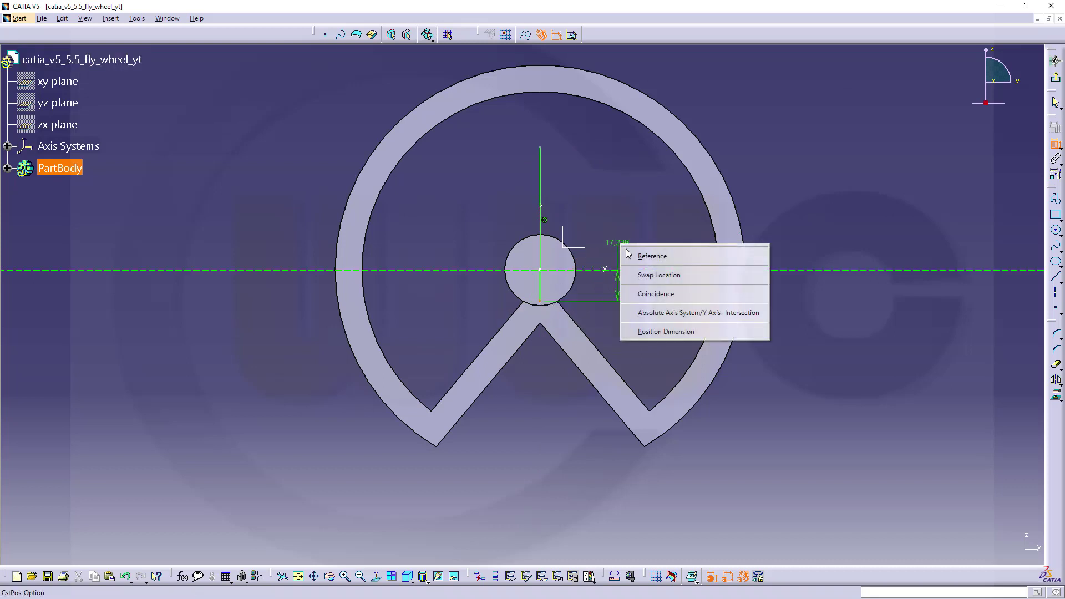
{"action": "left_click", "coordinate": [660, 292]}
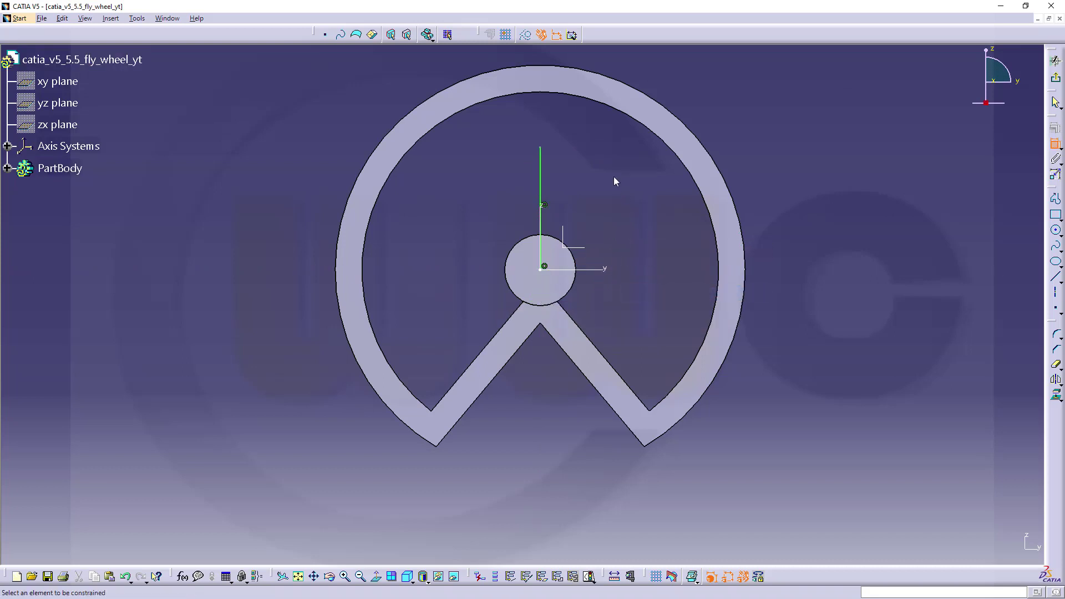
Dimension the spoke line to 105 mm long.
{"action": "left_click", "coordinate": [547, 187]}
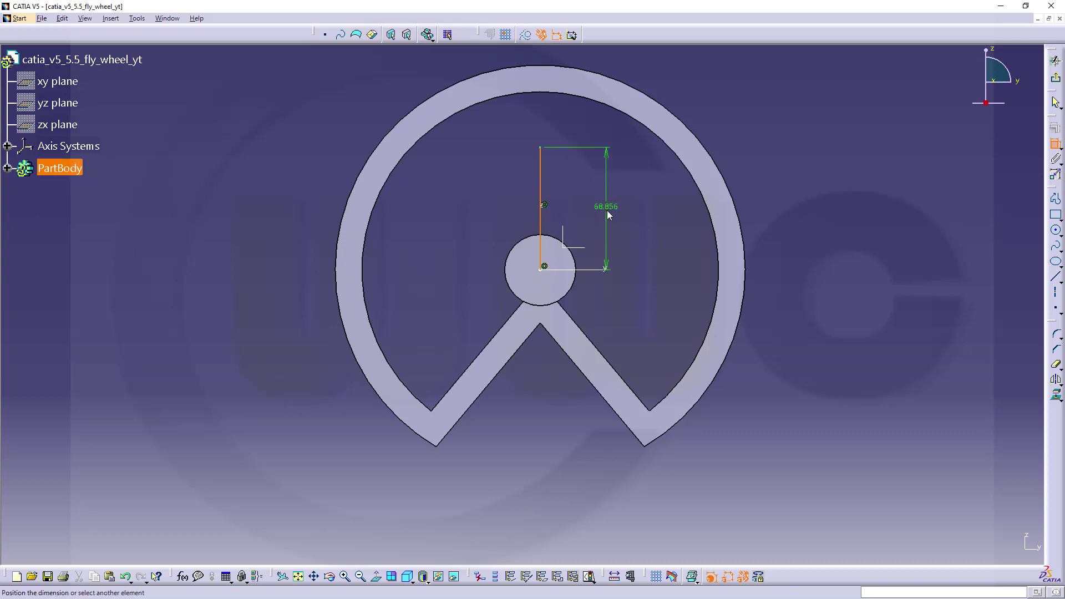
{"action": "left_click", "coordinate": [606, 210]}
{"action": "double_click", "coordinate": [606, 206]}
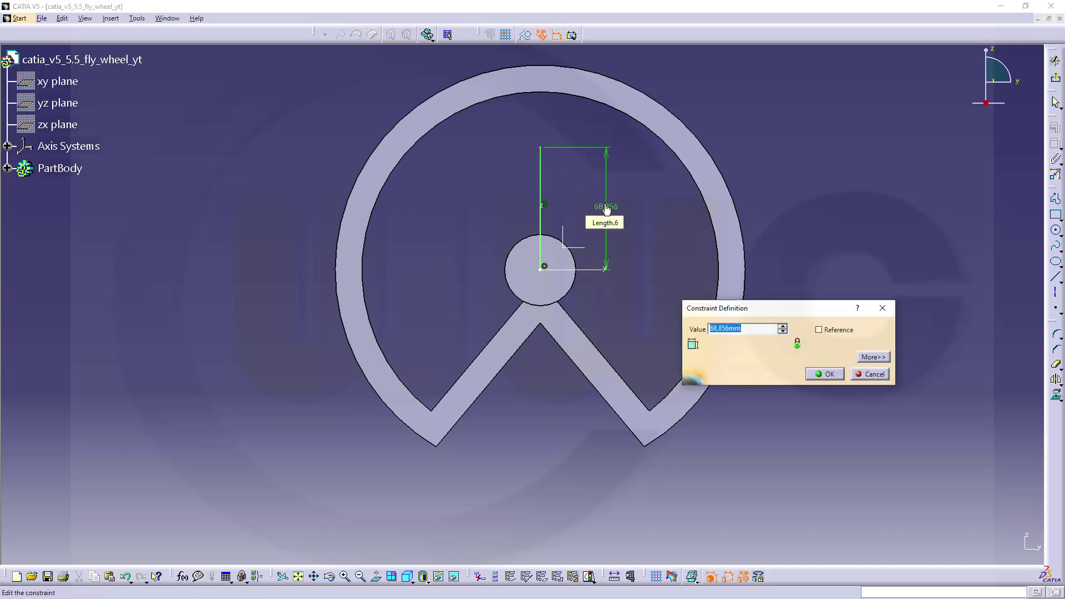
{"action": "key", "text": "Return"}
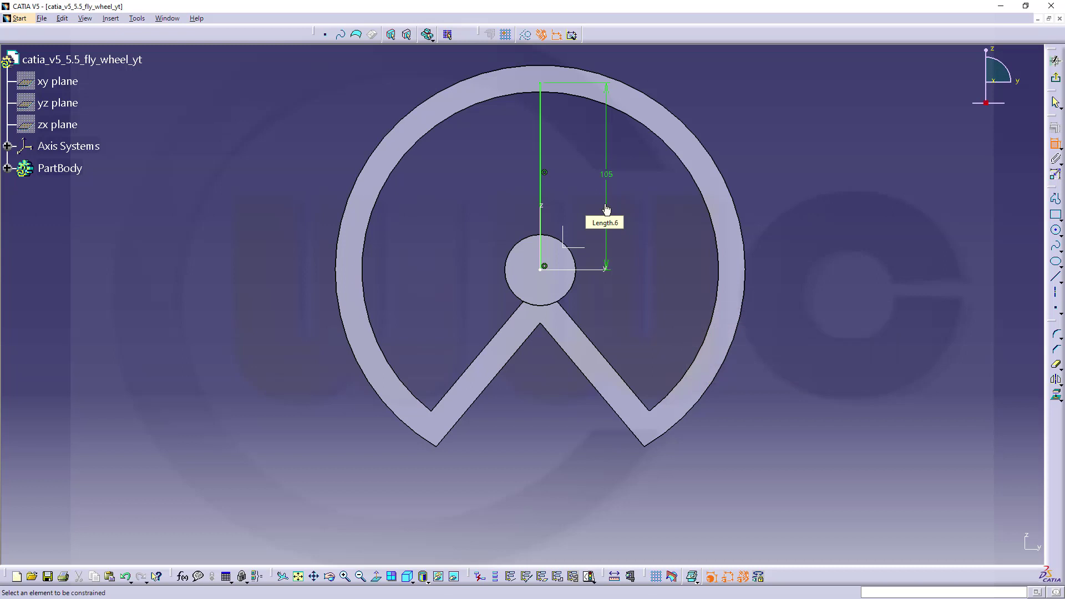
Leave the sketcher and pad Sketch.3 with mirrored extent and 20 mm length.
{"action": "left_click", "coordinate": [1055, 78]}
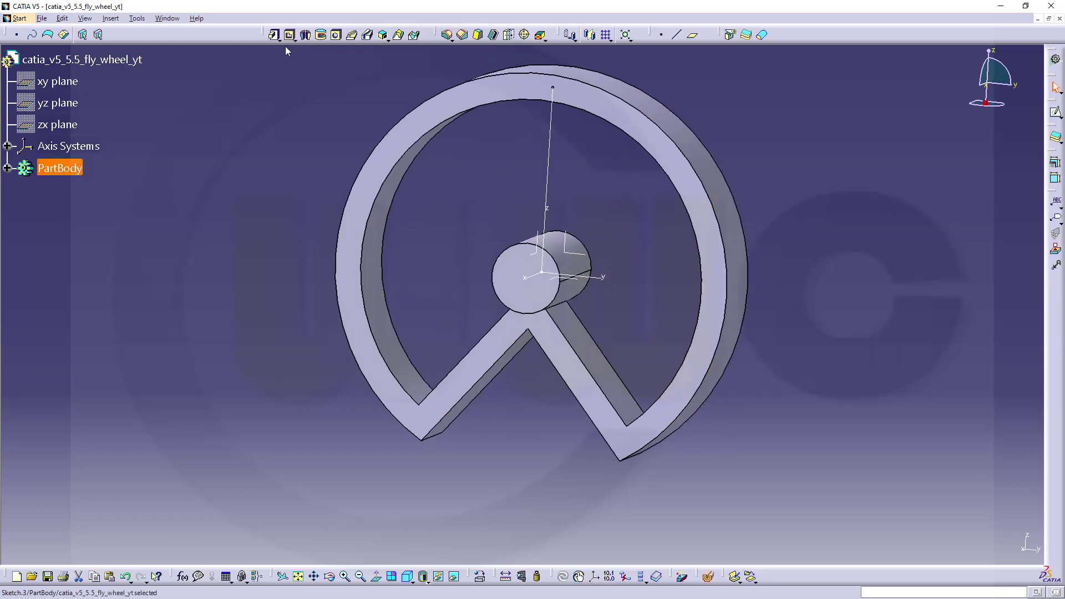
{"action": "left_click", "coordinate": [274, 35]}
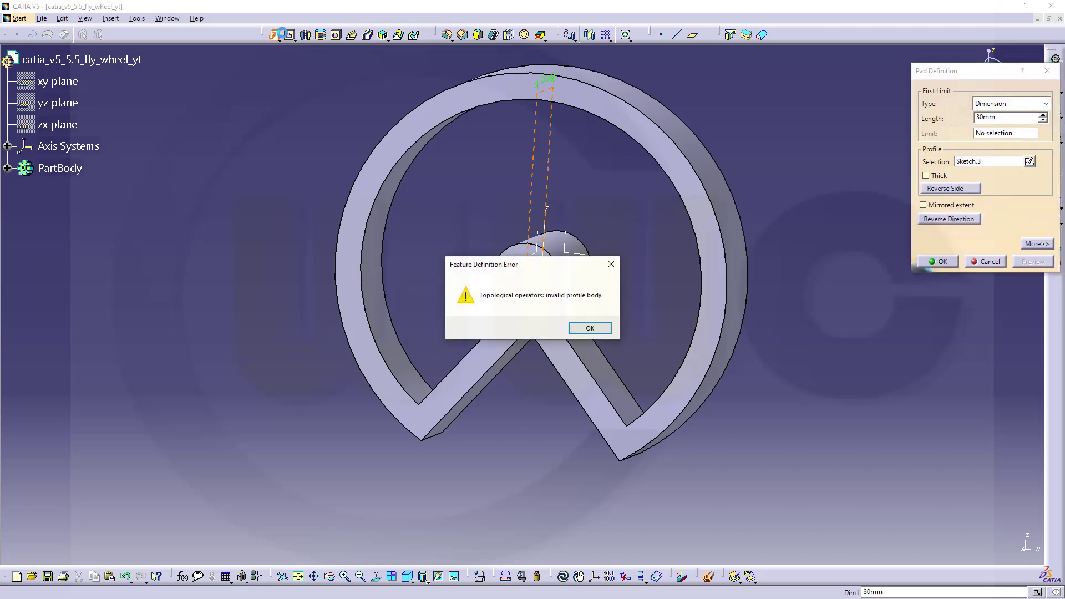
{"action": "left_click", "coordinate": [589, 328]}
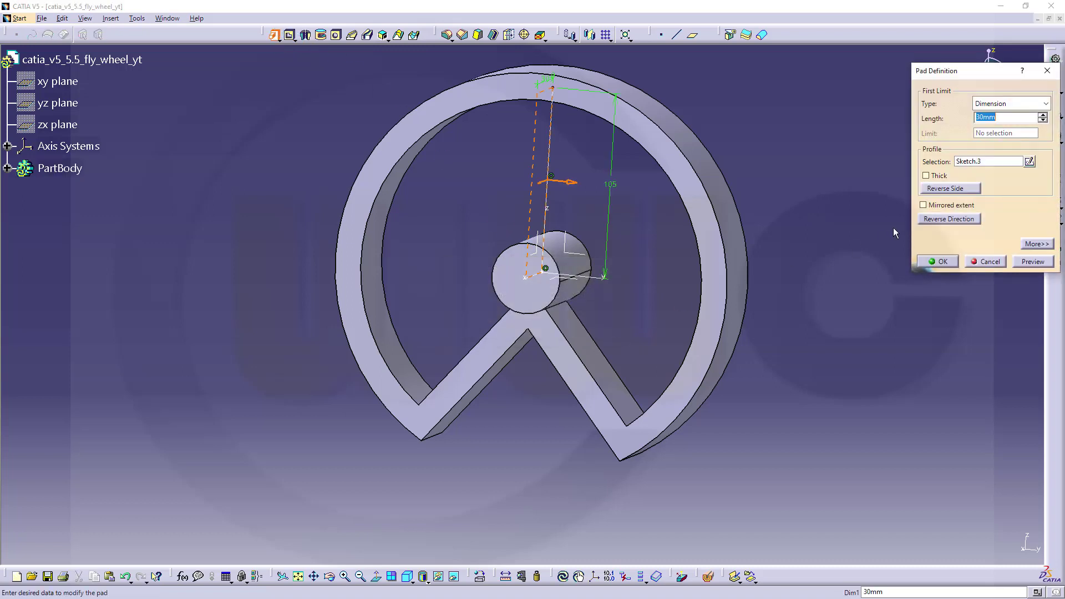
{"action": "left_click", "coordinate": [924, 206]}
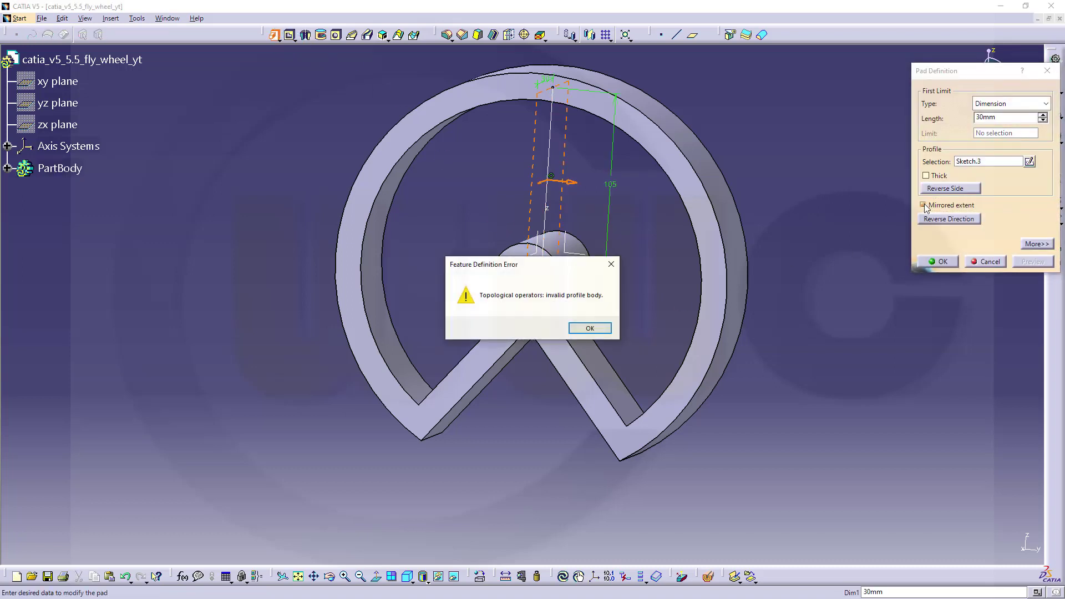
{"action": "left_click", "coordinate": [590, 329]}
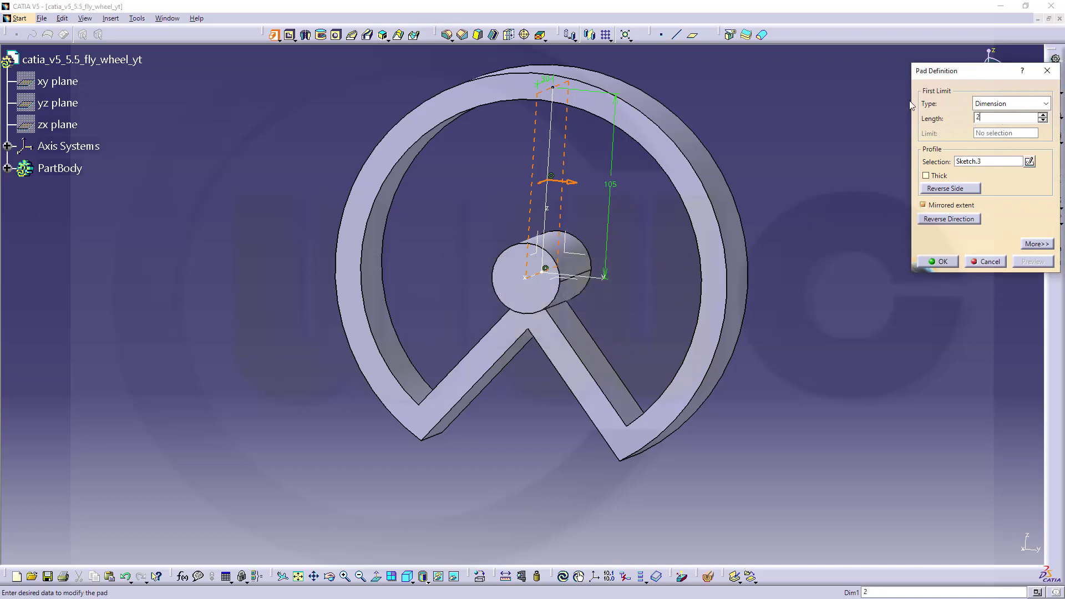
{"action": "type", "text": "20"}
{"action": "key", "text": "Return"}
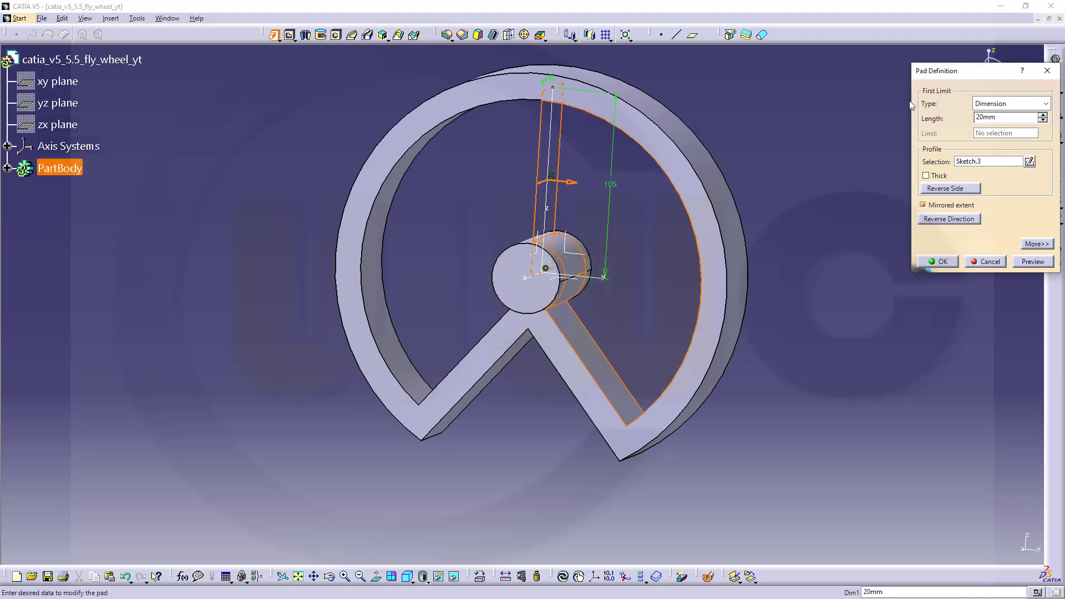
Make the pad thick on the neutral fiber with 10 mm thickness and create the spoke.
{"action": "left_click", "coordinate": [925, 176]}
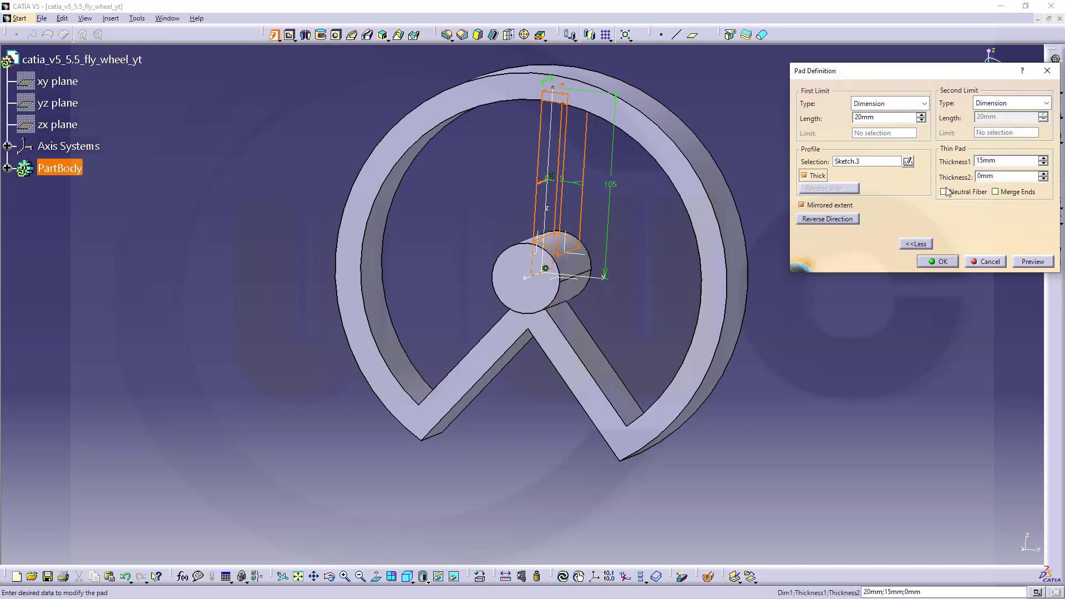
{"action": "left_click", "coordinate": [944, 191]}
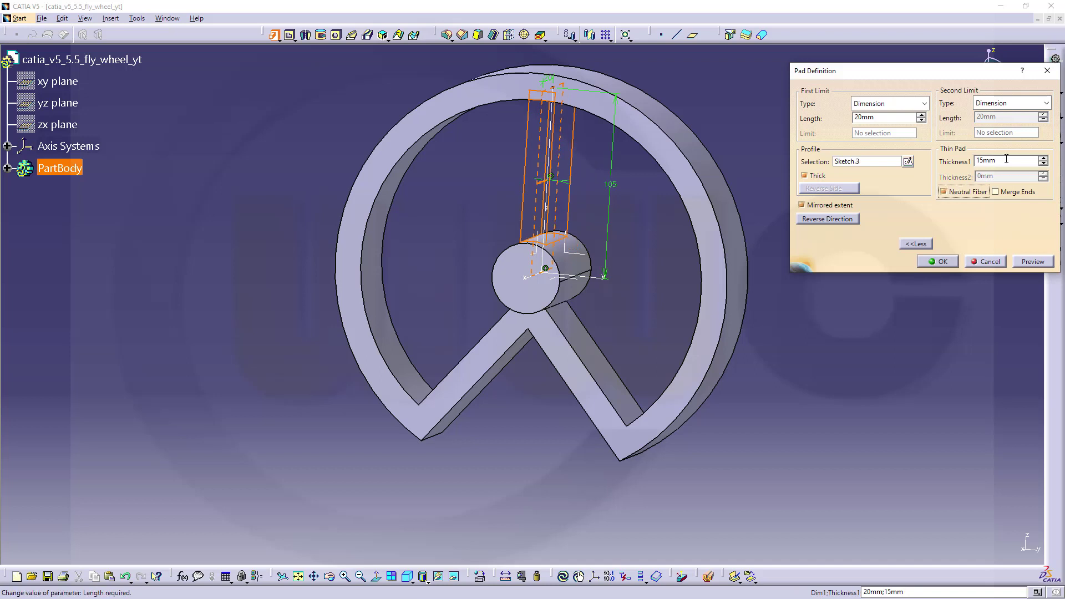
{"action": "double_click", "coordinate": [980, 157]}
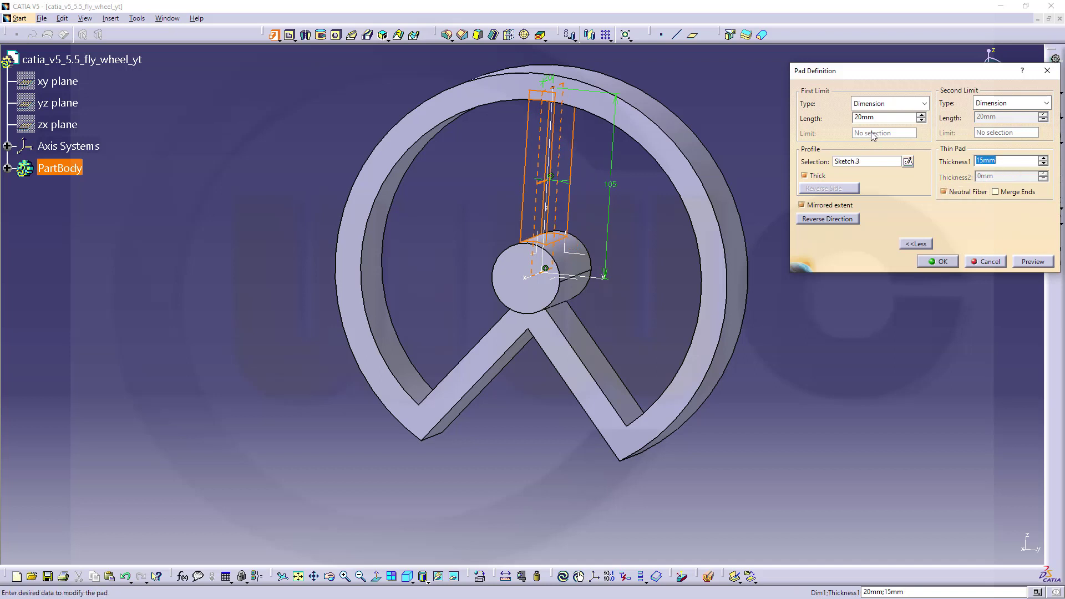
{"action": "key", "text": "Tab"}
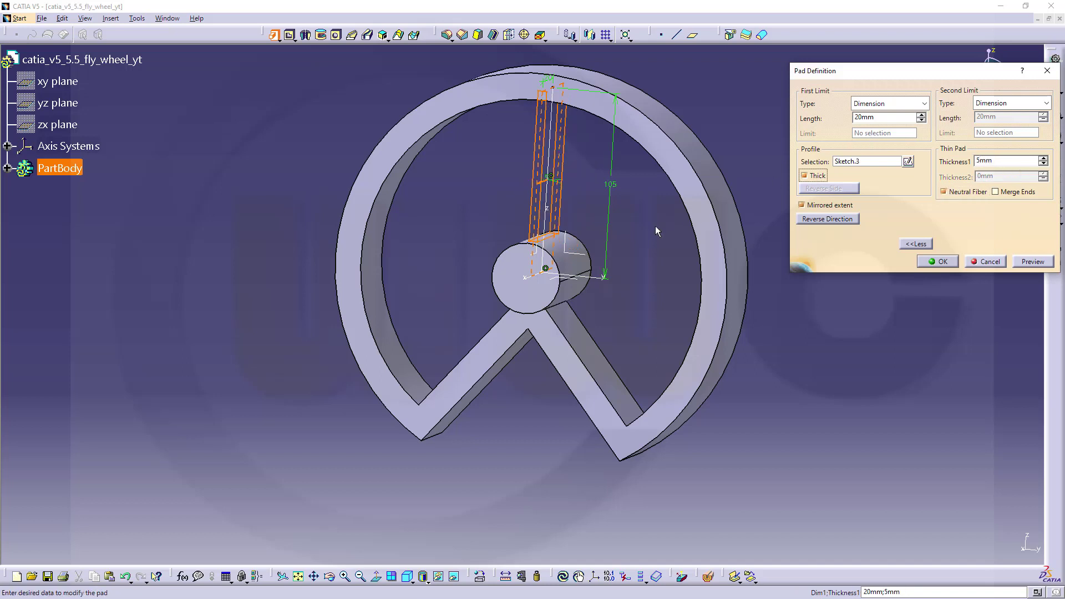
{"action": "middle_click_drag", "start_coordinate": [645, 235], "coordinate": [676, 226]}
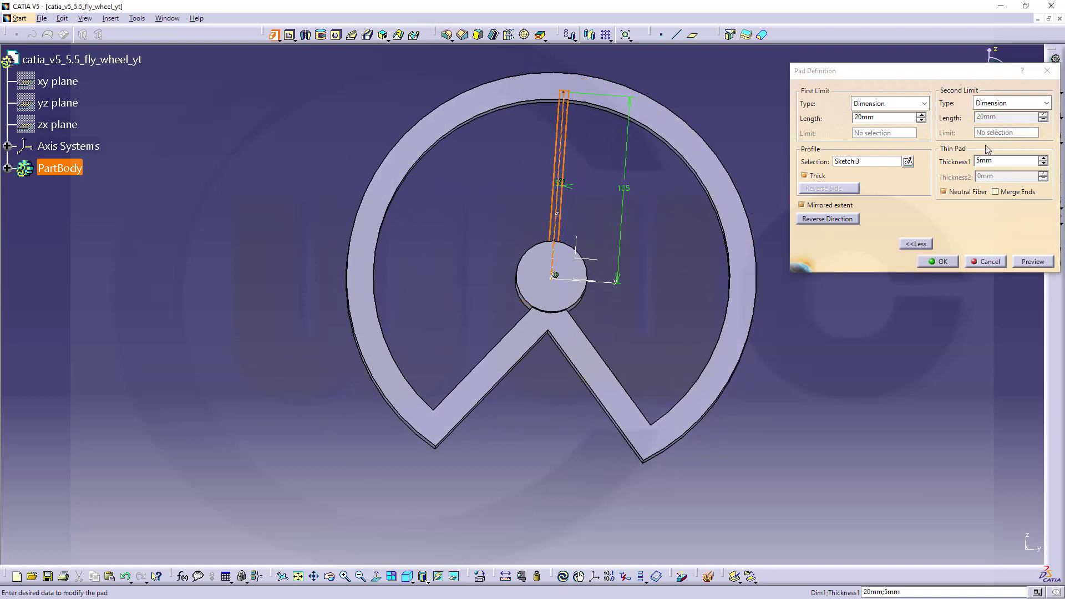
{"action": "double_click", "coordinate": [998, 160]}
{"action": "type", "text": "10"}
{"action": "key", "text": "Tab"}
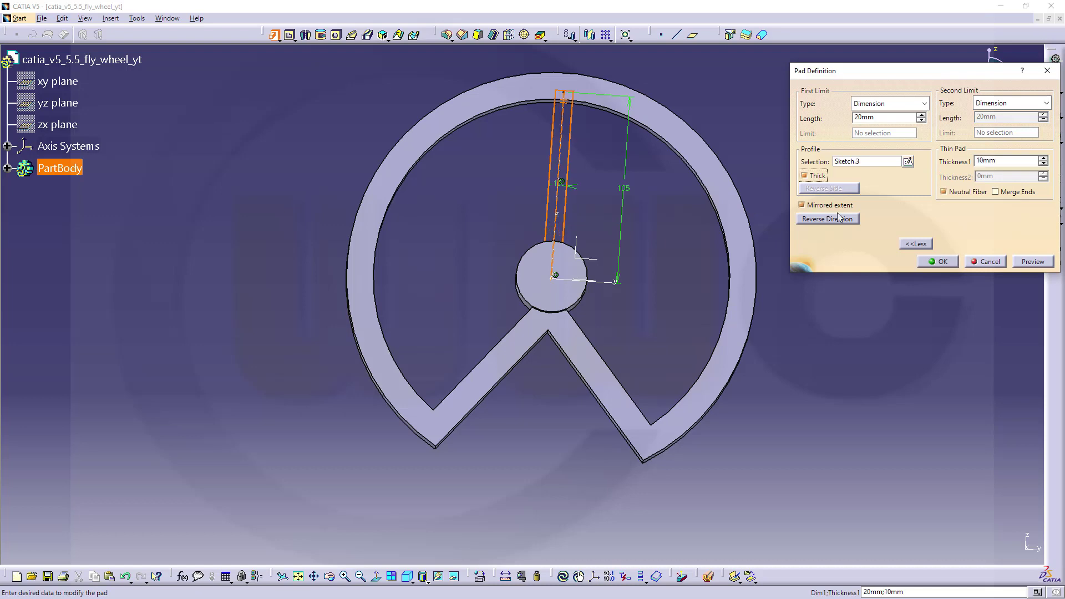
{"action": "left_click", "coordinate": [942, 261]}
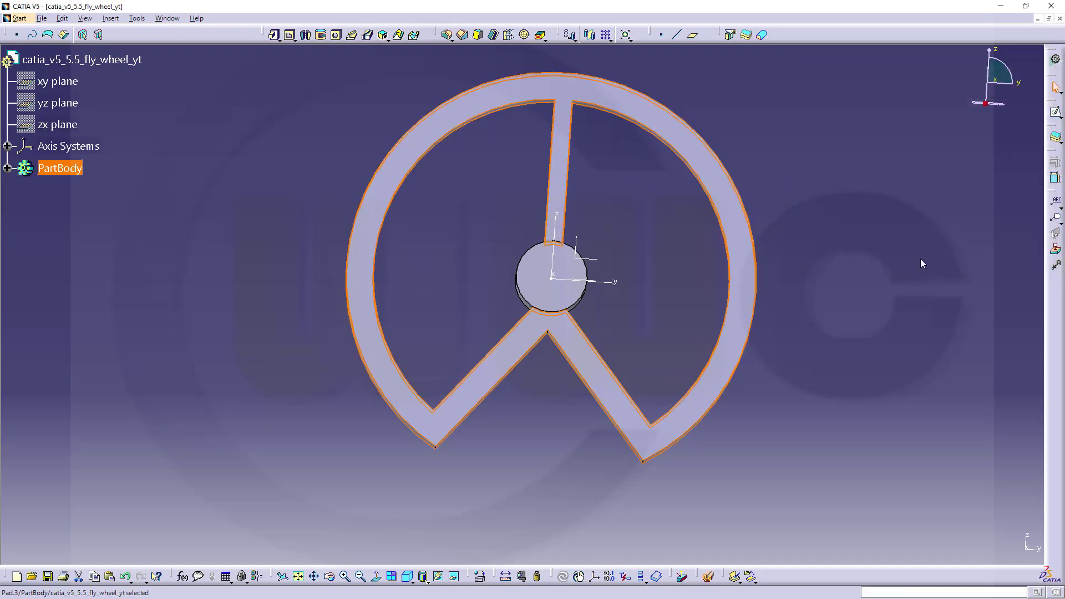
{"action": "middle_click_drag", "start_coordinate": [606, 271], "coordinate": [463, 288]}
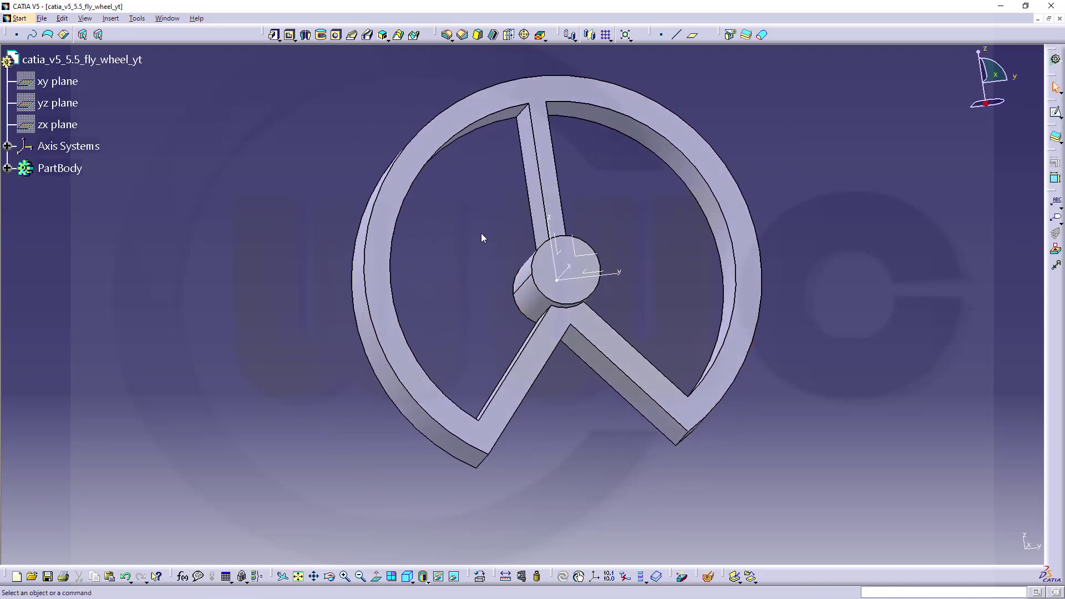
Start a 10 mm edge fillet and pick the edges where the spokes meet the hub.
{"action": "left_click", "coordinate": [447, 35]}
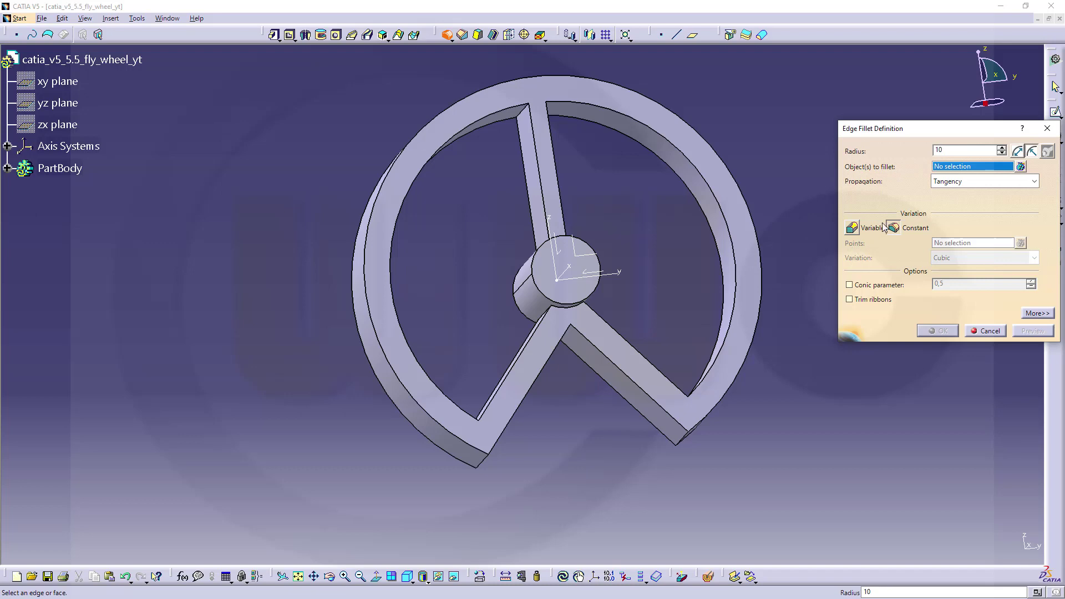
{"action": "type", "text": "10"}
{"action": "middle_click_drag", "start_coordinate": [801, 319], "coordinate": [651, 352]}
{"action": "left_click", "coordinate": [575, 337]}
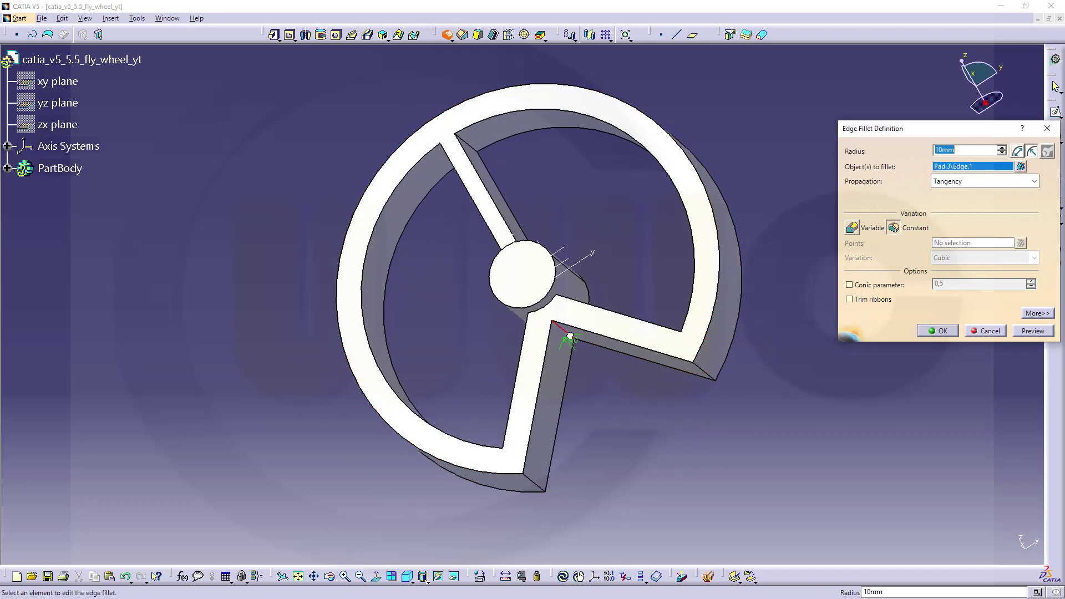
{"action": "middle_click_drag", "start_coordinate": [465, 257], "coordinate": [554, 346]}
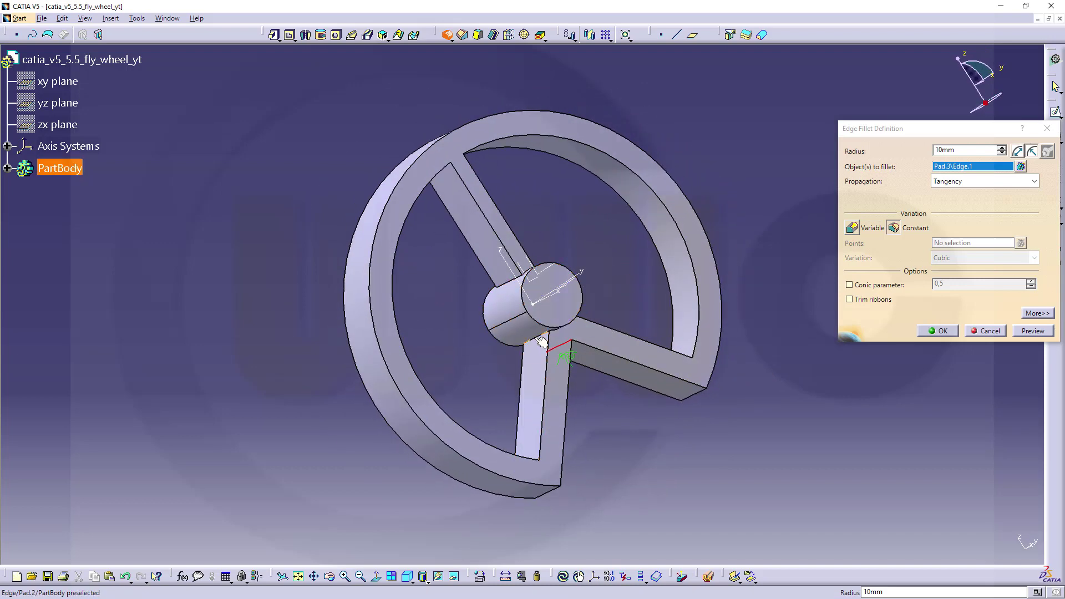
{"action": "left_click", "coordinate": [533, 335]}
{"action": "middle_click_drag", "start_coordinate": [458, 271], "coordinate": [506, 294]}
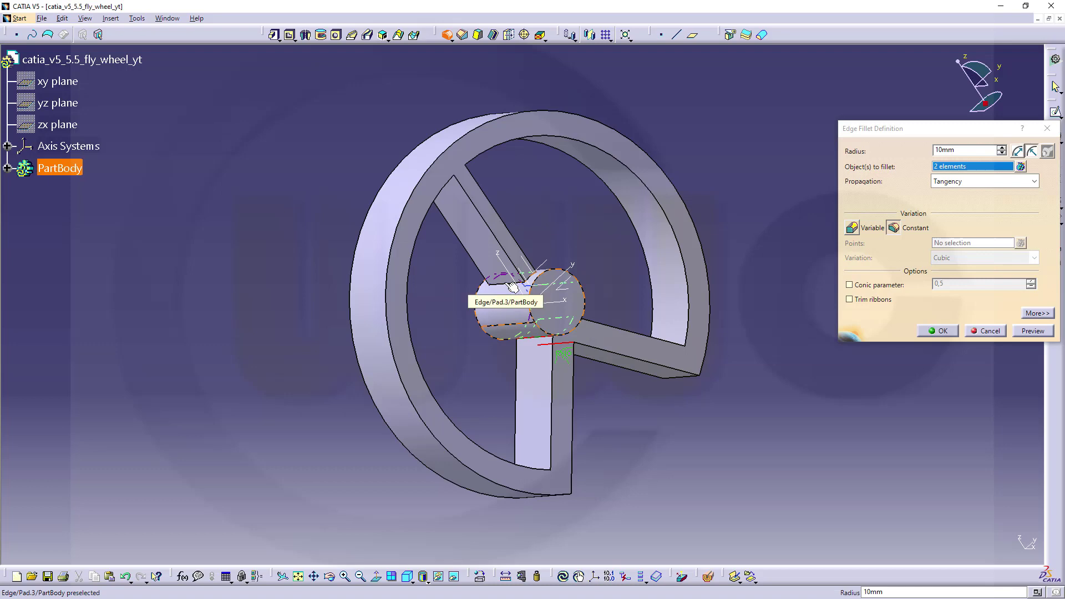
{"action": "middle_click_drag", "start_coordinate": [511, 288], "coordinate": [485, 206]}
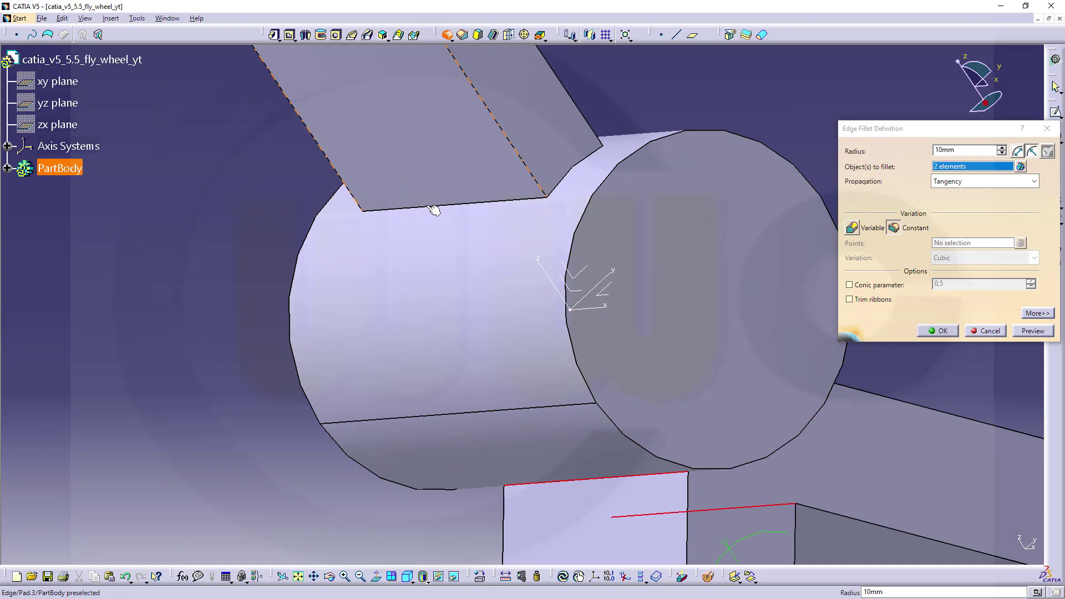
{"action": "middle_click_drag", "start_coordinate": [430, 209], "coordinate": [489, 169]}
{"action": "middle_click_drag", "start_coordinate": [518, 218], "coordinate": [584, 261]}
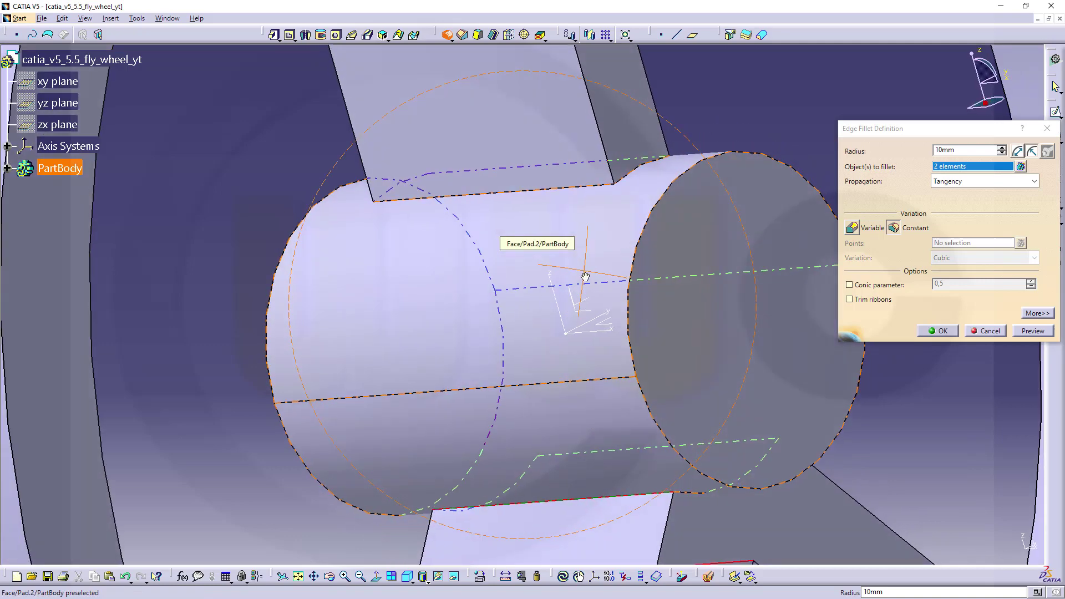
{"action": "left_click", "coordinate": [599, 188]}
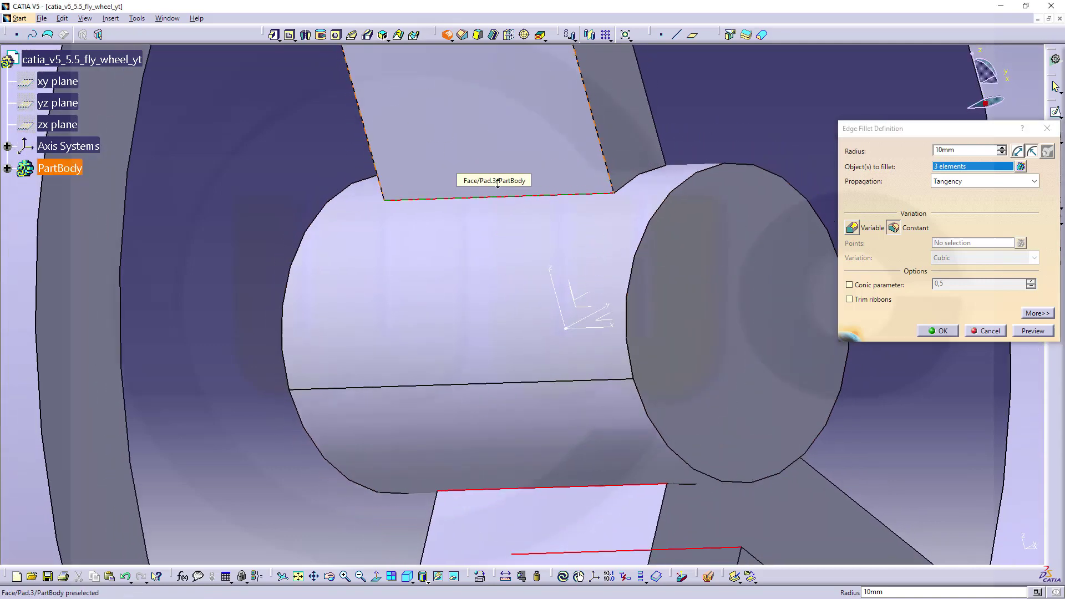
Add the spoke-to-rim, spoke-end and top spoke edges to the fillet.
{"action": "middle_click_drag", "start_coordinate": [499, 200], "coordinate": [475, 178]}
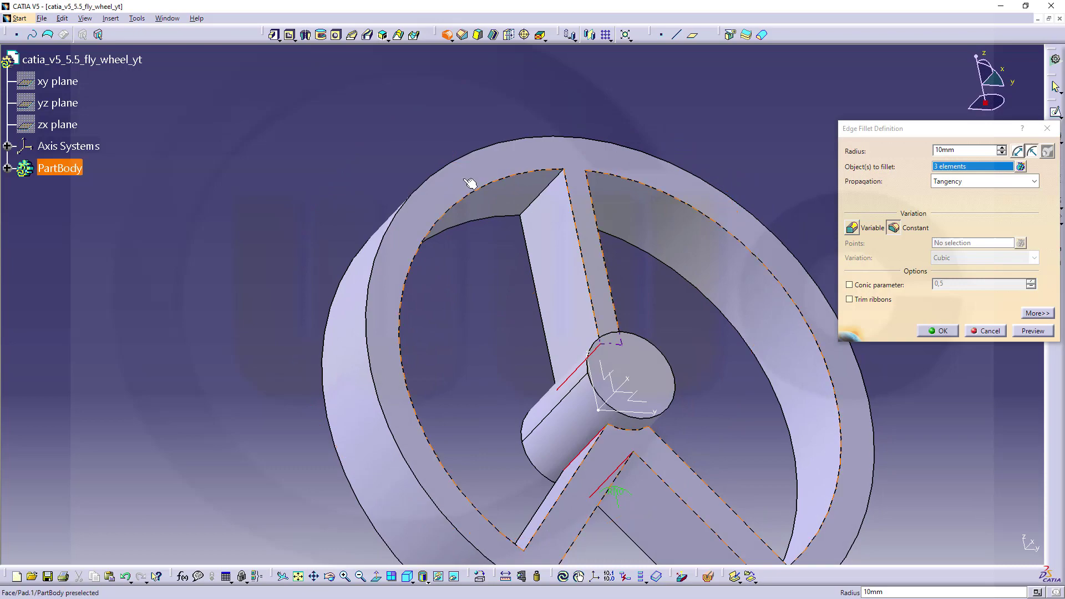
{"action": "left_click", "coordinate": [546, 196]}
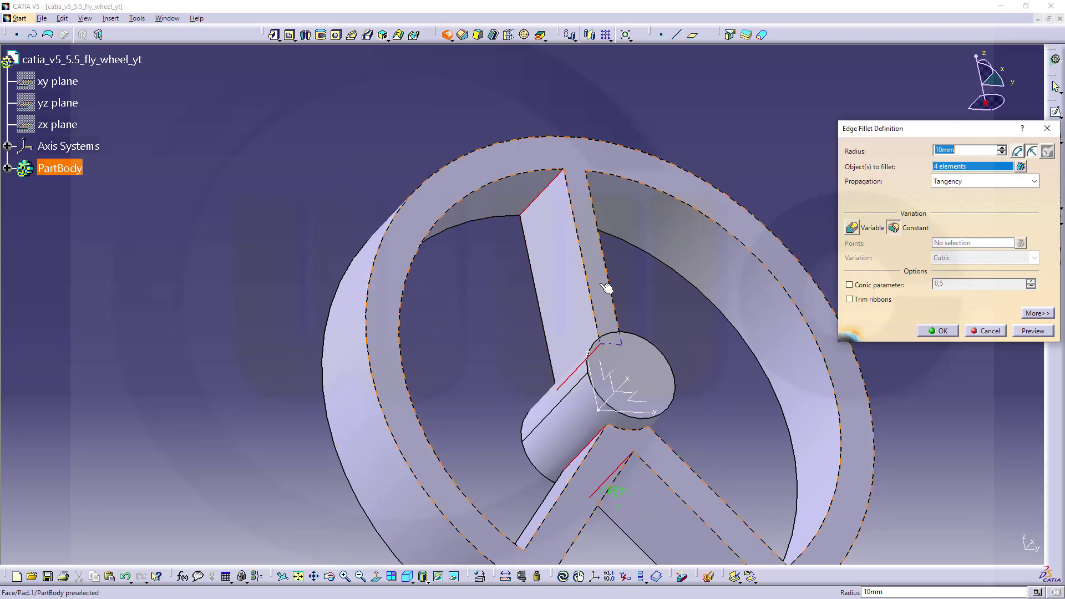
{"action": "middle_click_drag", "start_coordinate": [611, 290], "coordinate": [573, 249]}
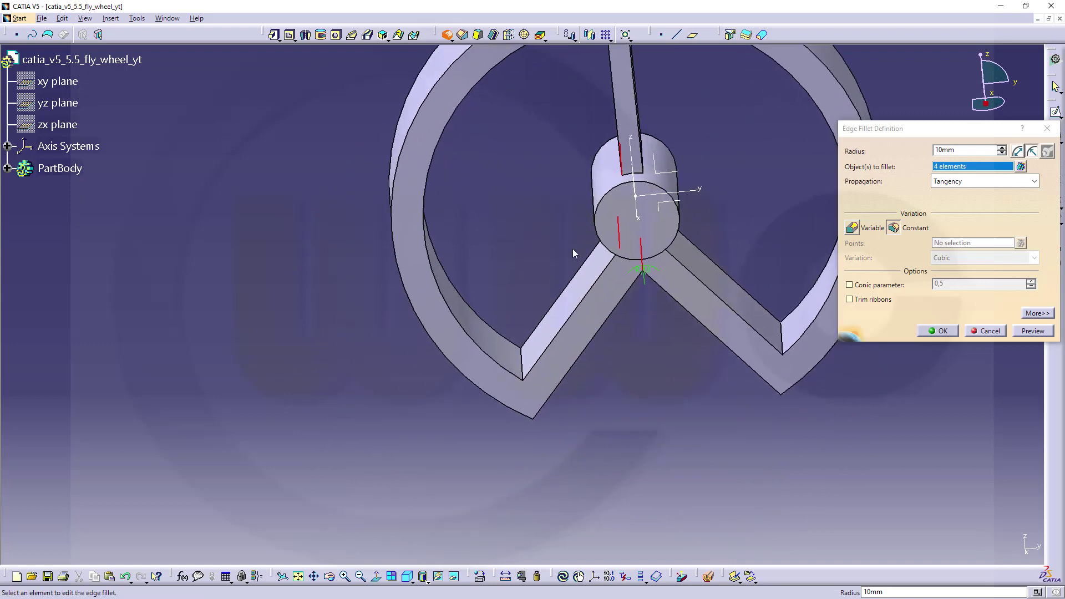
{"action": "left_click", "coordinate": [526, 369]}
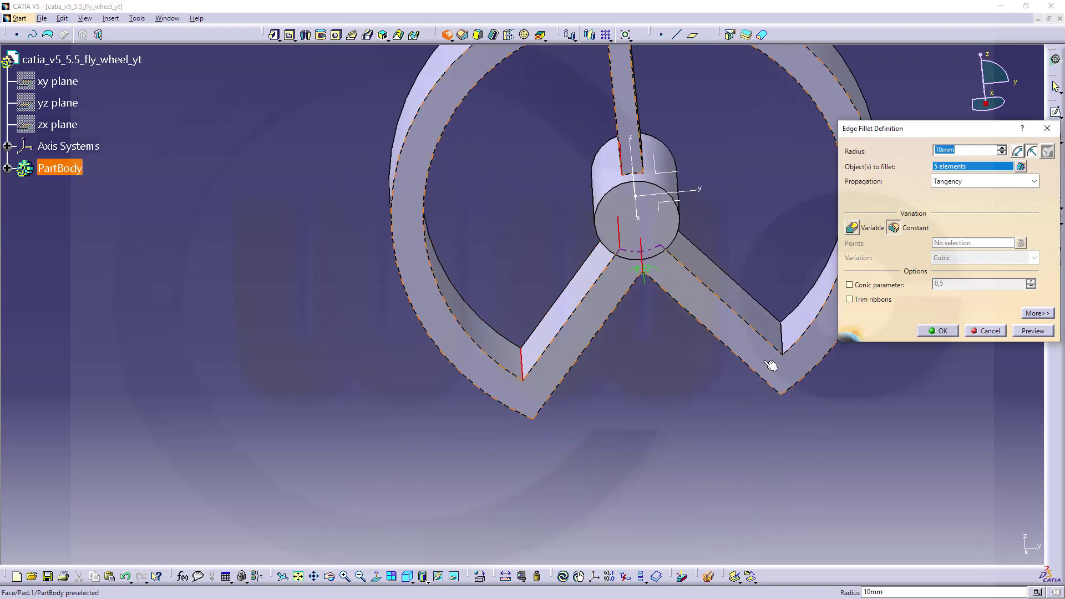
{"action": "left_click", "coordinate": [787, 343]}
{"action": "middle_click_drag", "start_coordinate": [786, 343], "coordinate": [487, 186]}
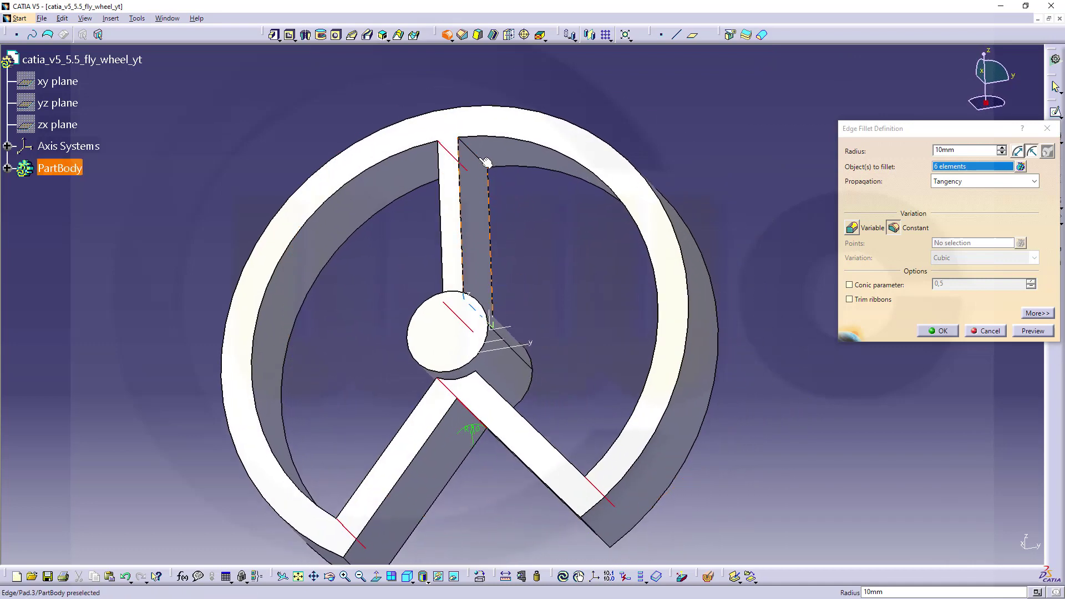
{"action": "left_click", "coordinate": [486, 162]}
{"action": "middle_click_drag", "start_coordinate": [543, 331], "coordinate": [469, 388]}
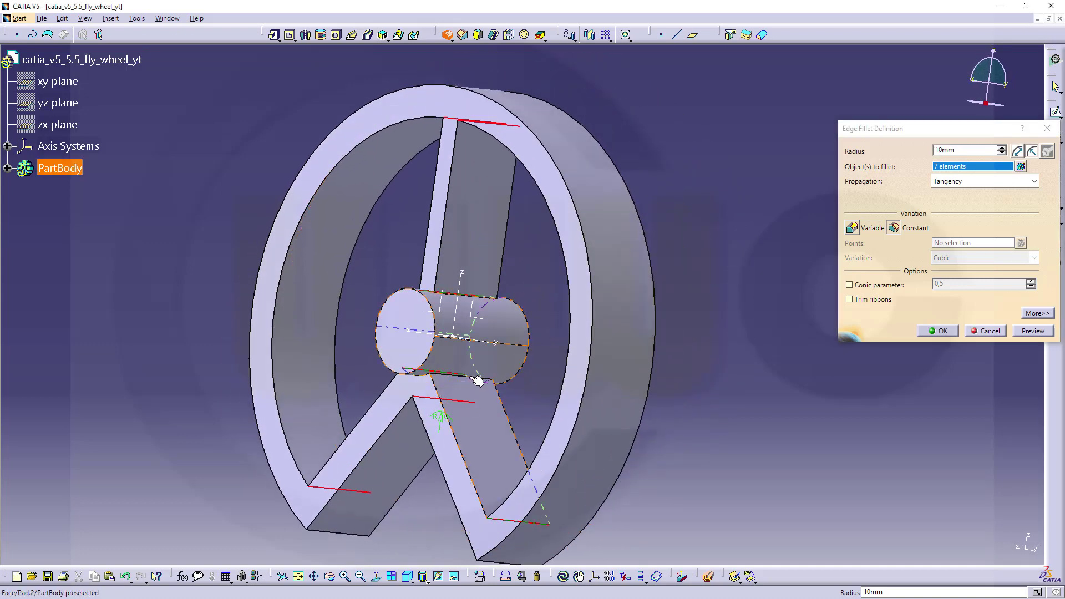
{"action": "middle_click_drag", "start_coordinate": [477, 381], "coordinate": [553, 256], "text": "ctrl"}
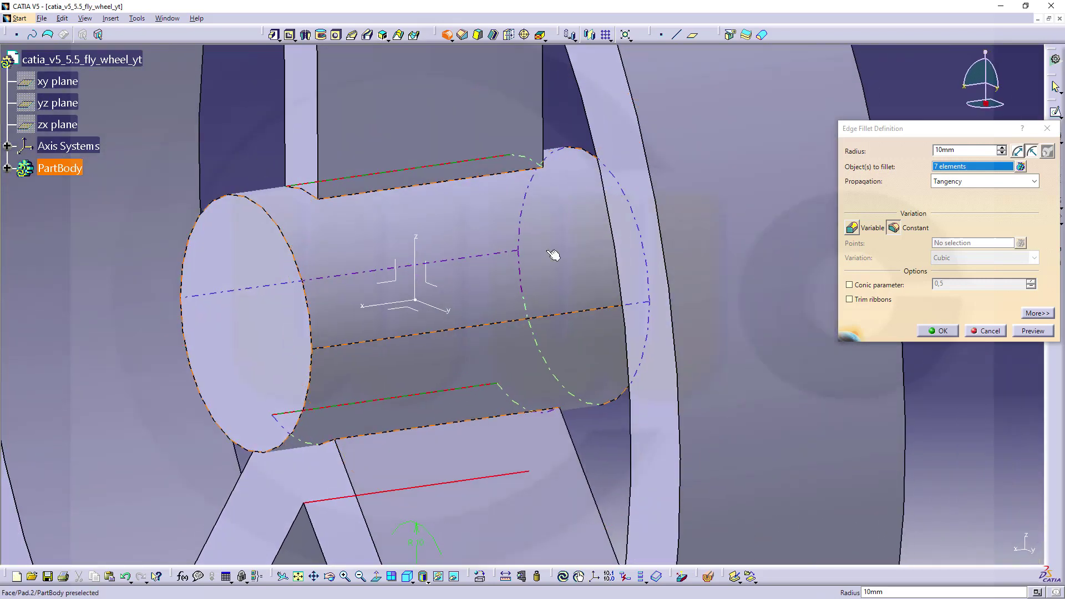
{"action": "left_click", "coordinate": [475, 420]}
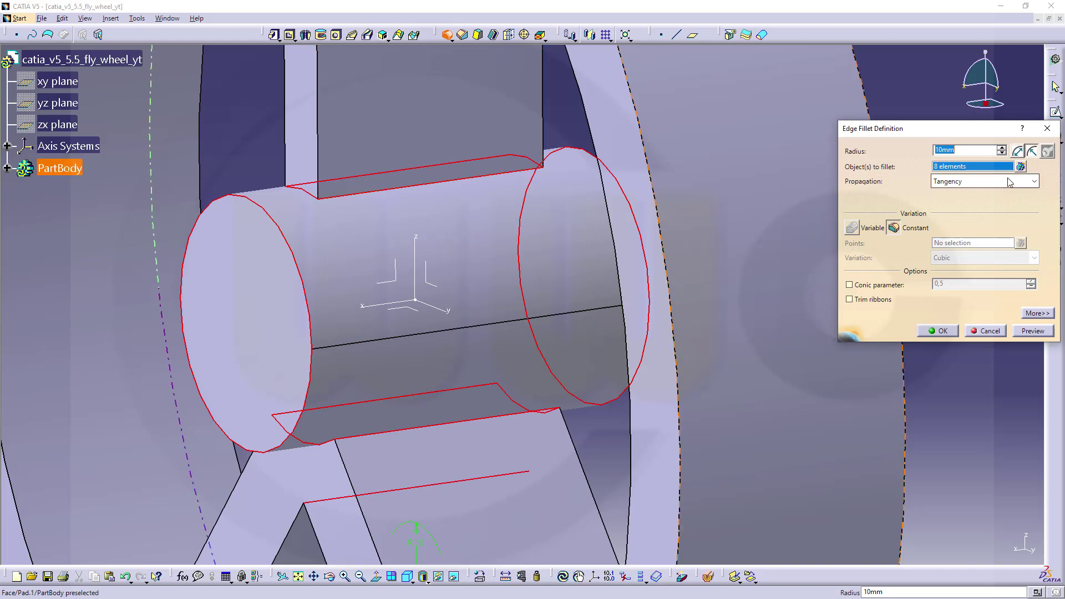
Remove Pad.3\Face.1 from the fillet list and adjust the remaining spoke edges.
{"action": "left_click", "coordinate": [1020, 166]}
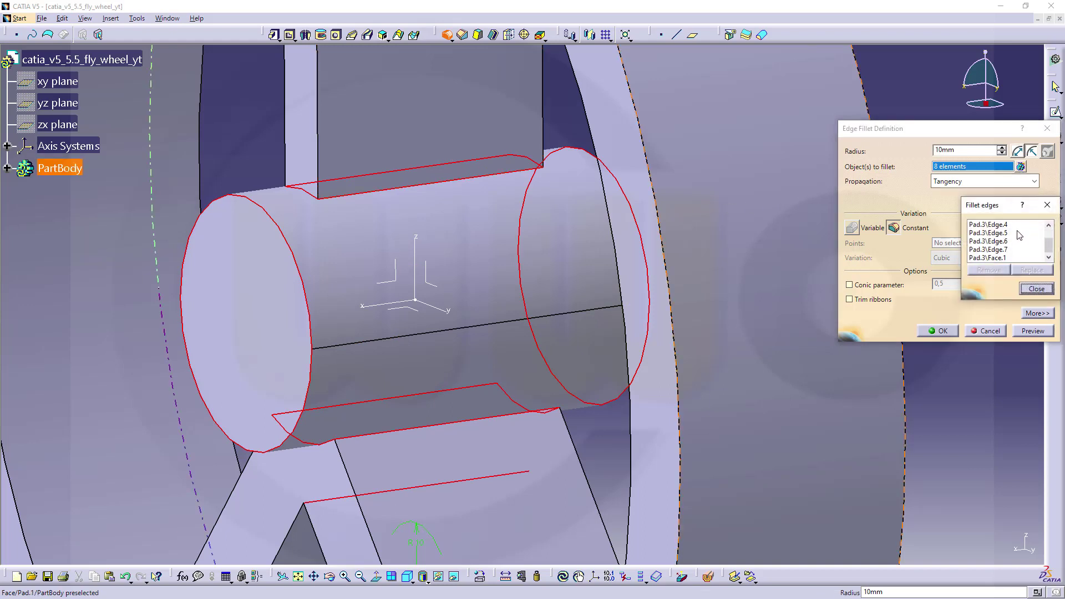
{"action": "left_click", "coordinate": [993, 258]}
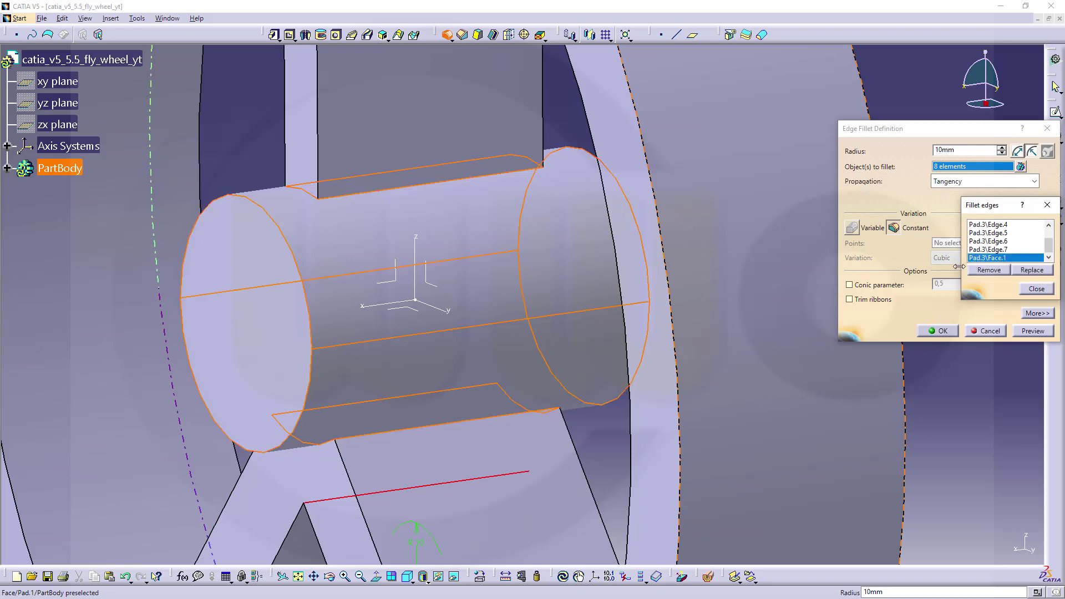
{"action": "left_click", "coordinate": [988, 270]}
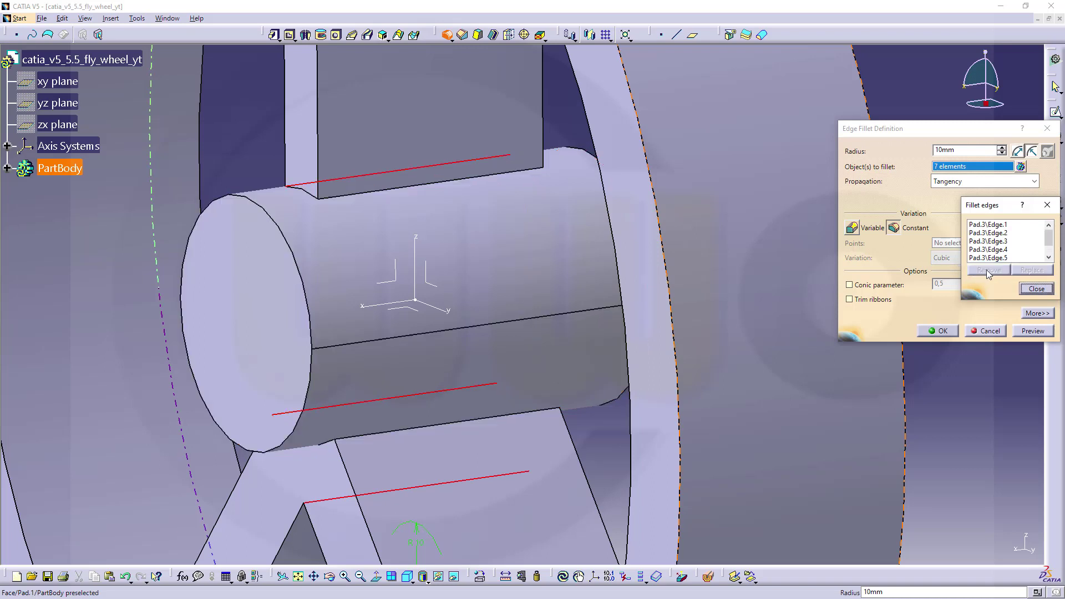
{"action": "middle_click_drag", "start_coordinate": [609, 473], "coordinate": [581, 354]}
{"action": "left_click", "coordinate": [556, 346]}
{"action": "middle_click_drag", "start_coordinate": [482, 204], "coordinate": [505, 546]}
{"action": "middle_click_drag", "start_coordinate": [535, 447], "coordinate": [727, 205]}
{"action": "left_click", "coordinate": [720, 230]}
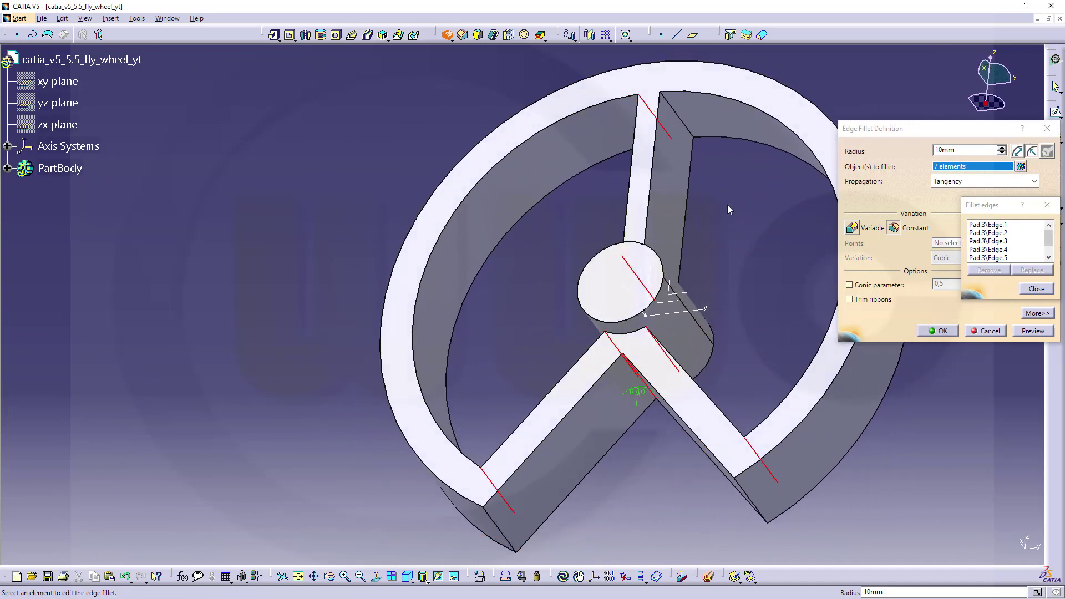
{"action": "left_click", "coordinate": [694, 130]}
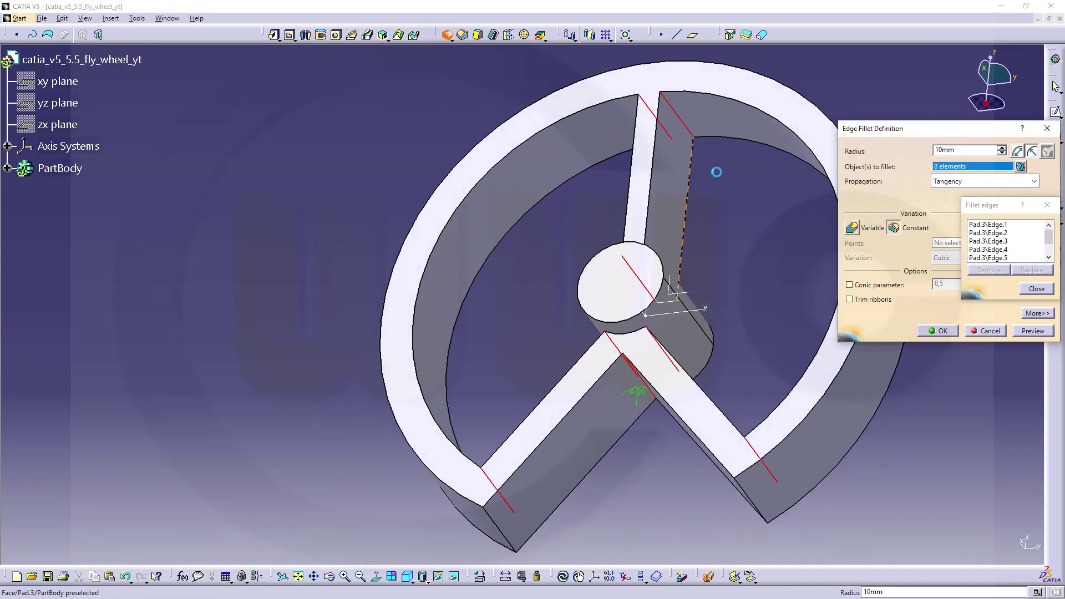
Apply the 10 mm fillets, then round the two outer notch edges with a 25 mm fillet.
{"action": "left_click", "coordinate": [940, 332]}
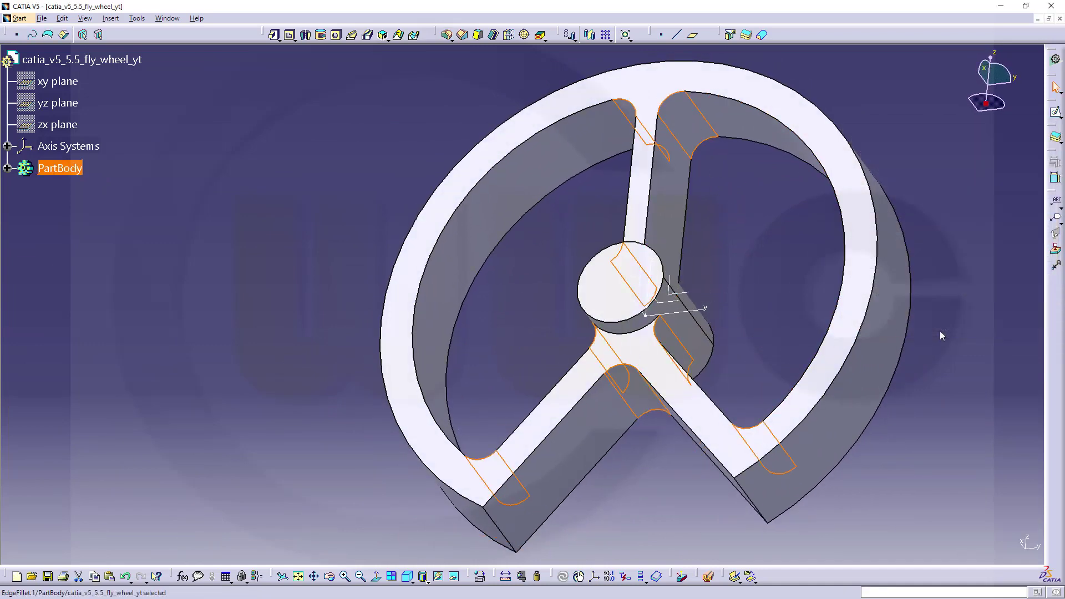
{"action": "mouse_move", "coordinate": [726, 301]}
{"action": "middle_mouse_down"}
{"action": "mouse_move", "coordinate": [737, 332]}
{"action": "mouse_move", "coordinate": [716, 287]}
{"action": "middle_mouse_up"}
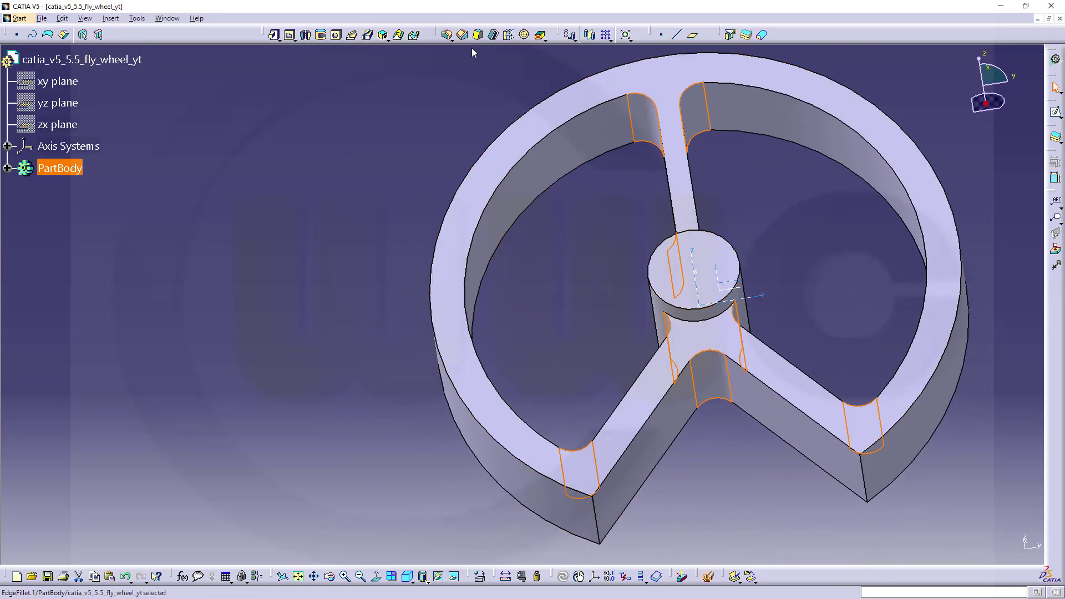
{"action": "left_click", "coordinate": [447, 36]}
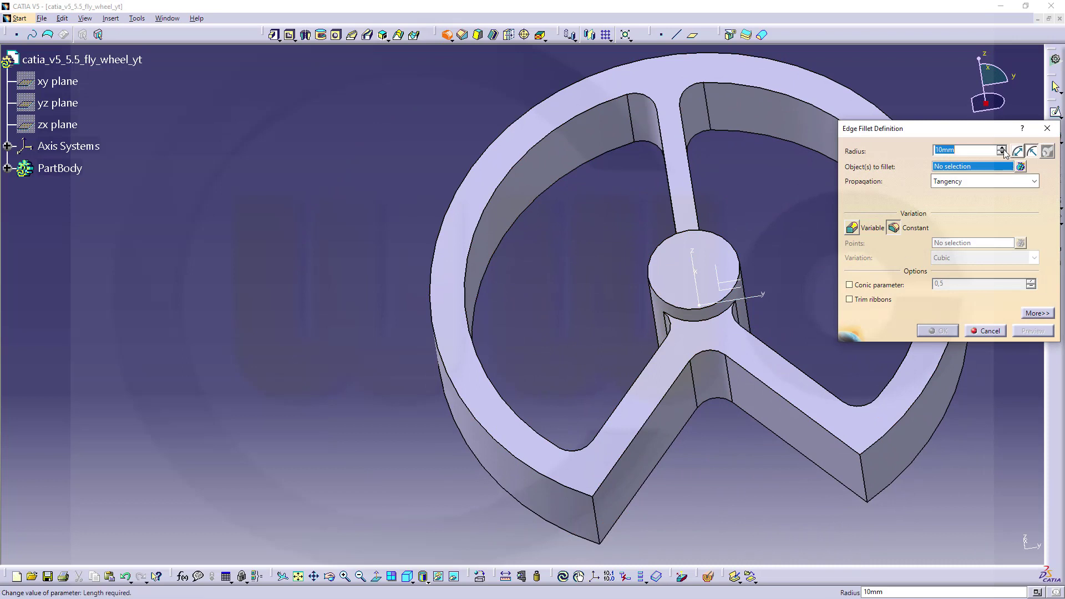
{"action": "type", "text": "25"}
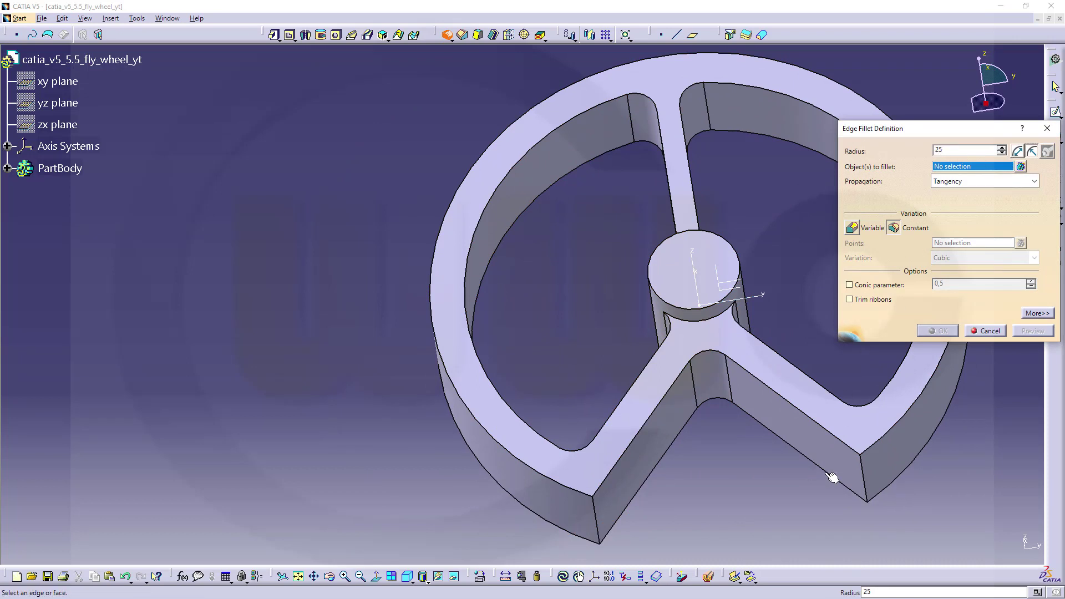
{"action": "left_click", "coordinate": [602, 531]}
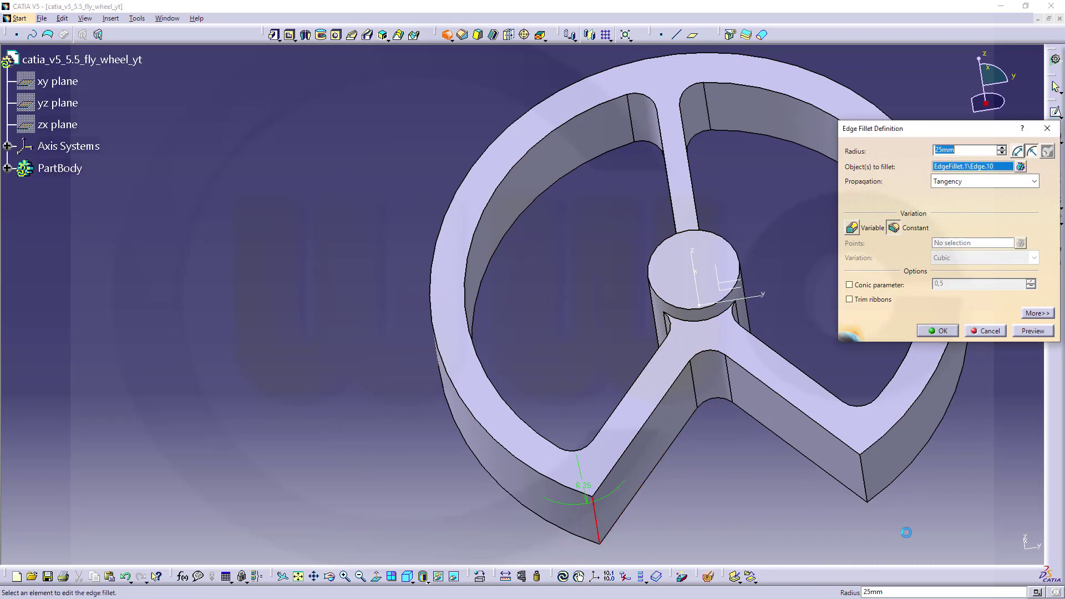
{"action": "left_click", "coordinate": [867, 488]}
{"action": "left_click", "coordinate": [937, 331]}
{"action": "middle_click_drag", "start_coordinate": [698, 143], "coordinate": [500, 239]}
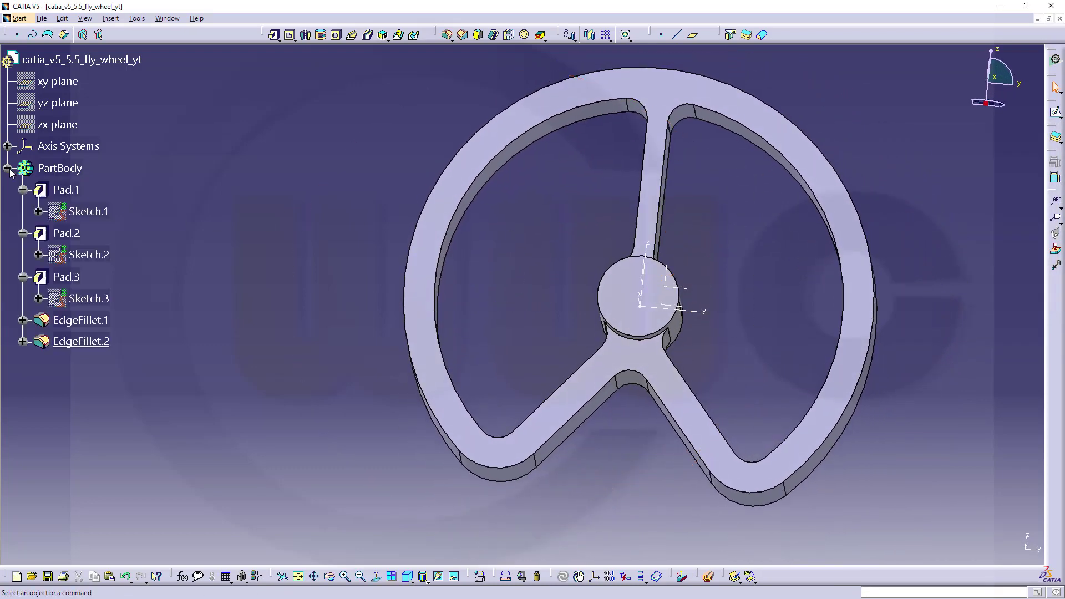
Pad Sketch.1 20 mm with mirrored extent as Pad.4, then re-edit and confirm it.
{"action": "left_click", "coordinate": [88, 211]}
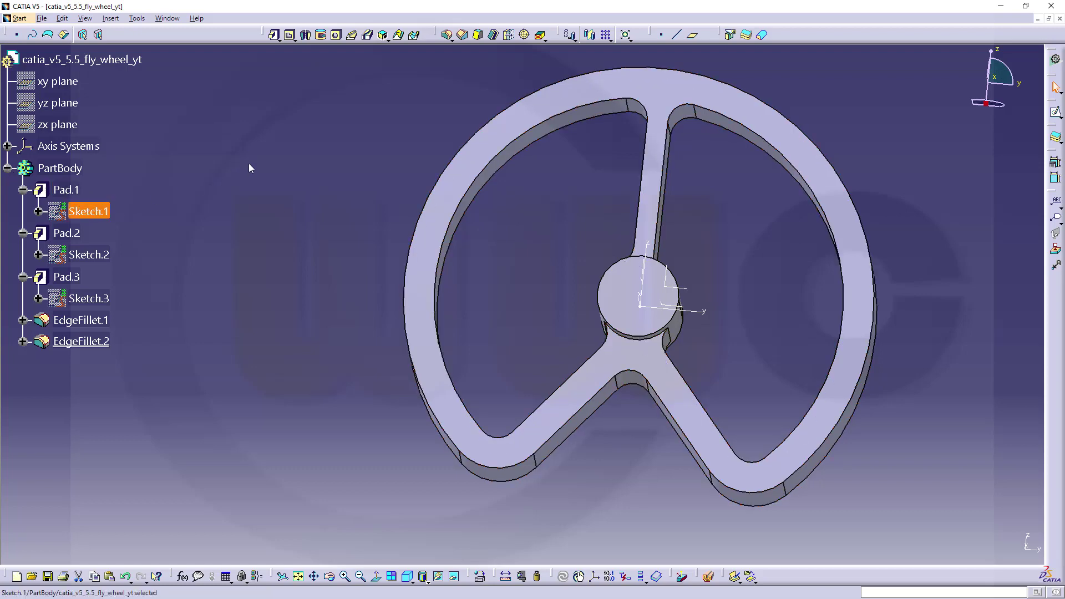
{"action": "left_click", "coordinate": [274, 36]}
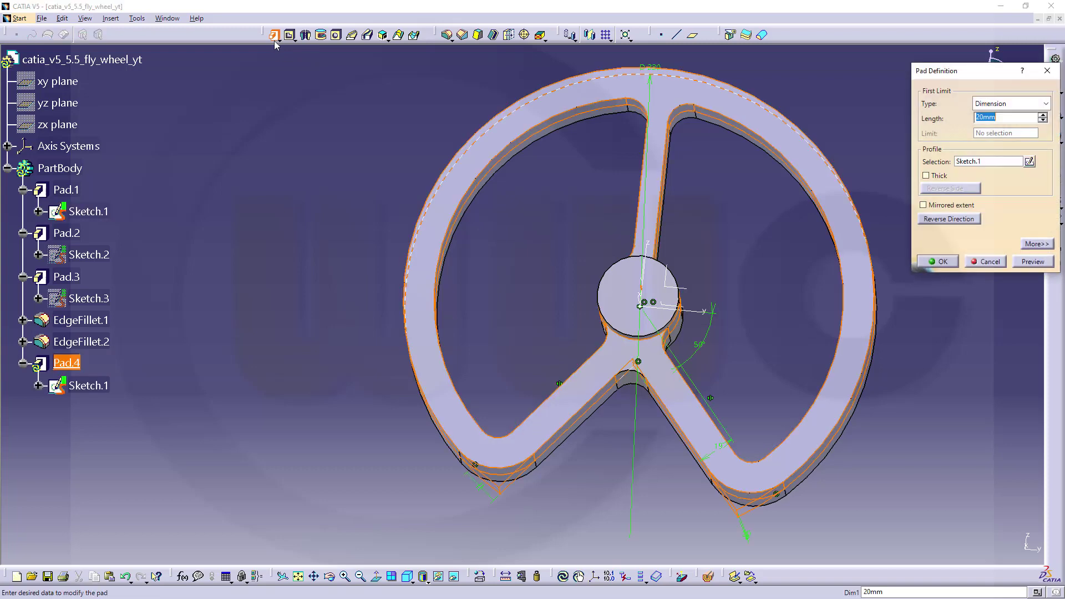
{"action": "left_click", "coordinate": [923, 205]}
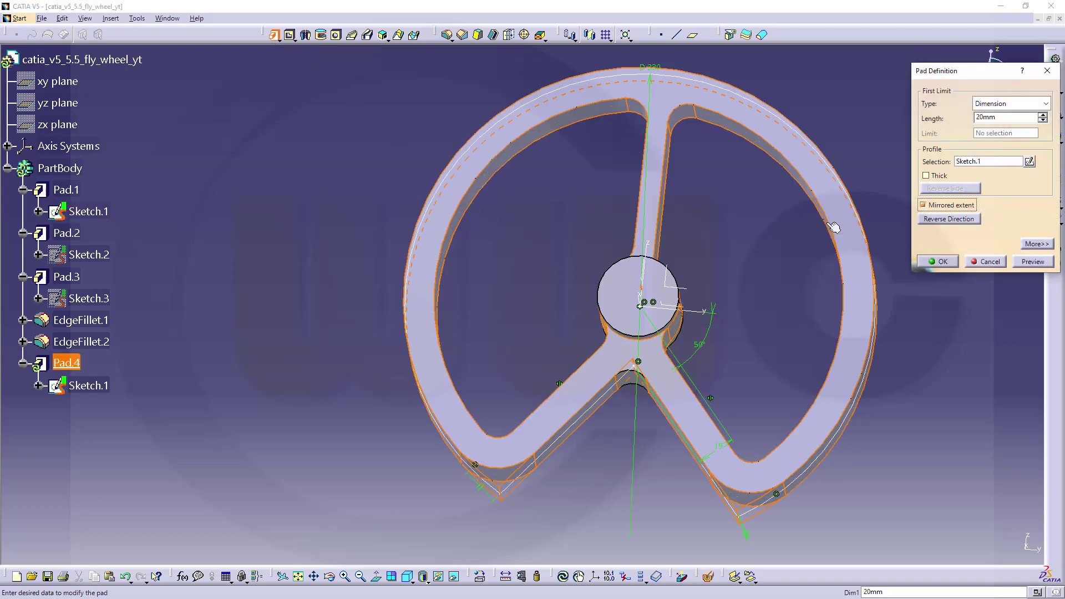
{"action": "middle_click_drag", "start_coordinate": [796, 241], "coordinate": [755, 222]}
{"action": "left_click", "coordinate": [941, 262]}
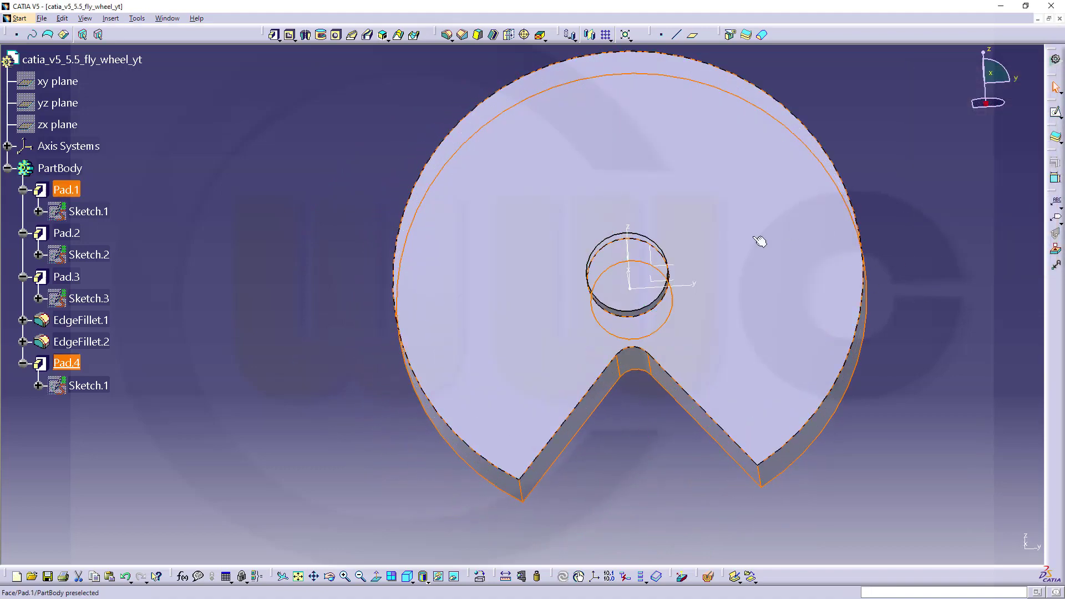
{"action": "double_click", "coordinate": [76, 364]}
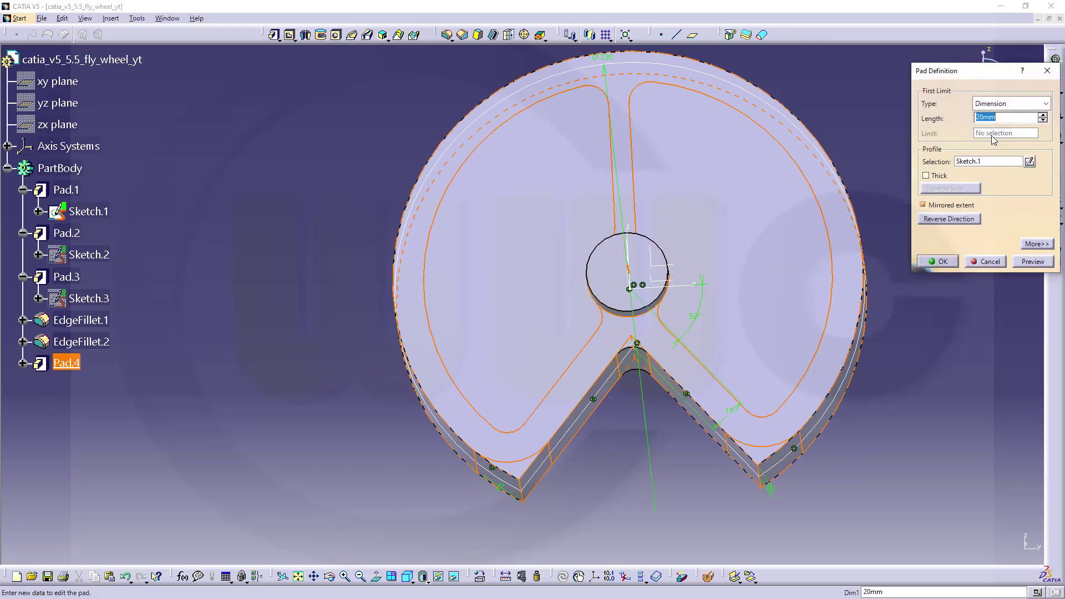
{"action": "key", "text": "Return"}
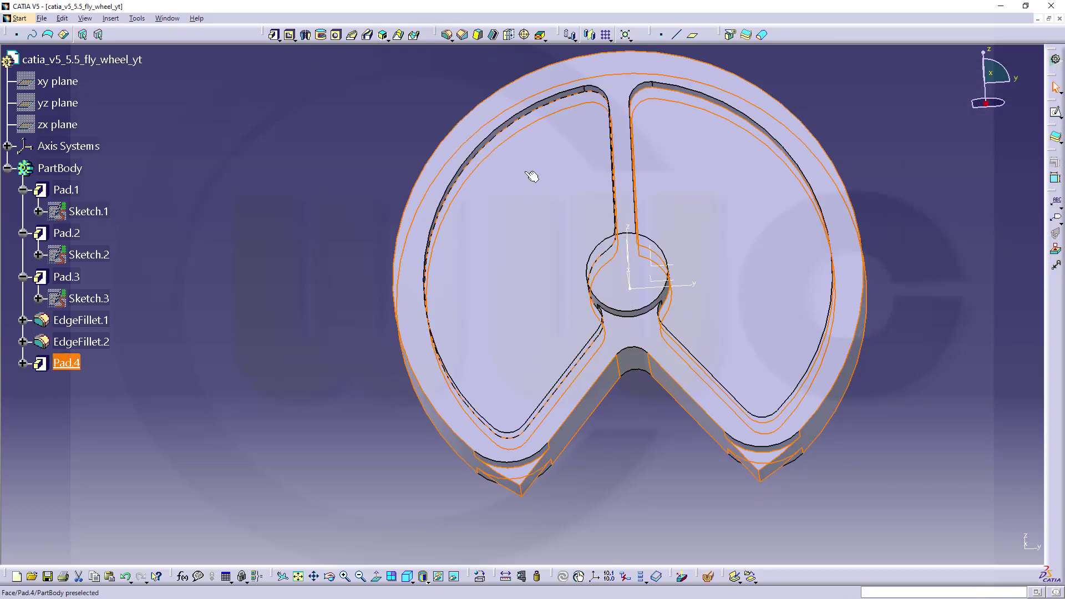
{"action": "middle_click_drag", "start_coordinate": [767, 397], "coordinate": [630, 455]}
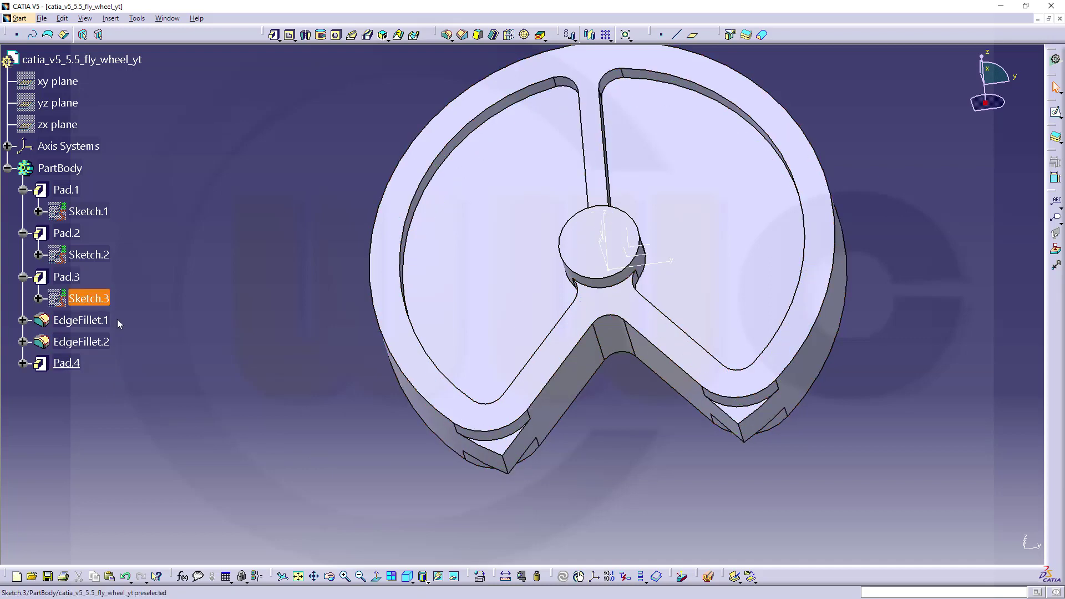
Reorder Pad.4 to come after Pad.3 and dismiss the rebuild warning.
{"action": "left_click", "coordinate": [83, 366]}
{"action": "right_click", "coordinate": [81, 365]}
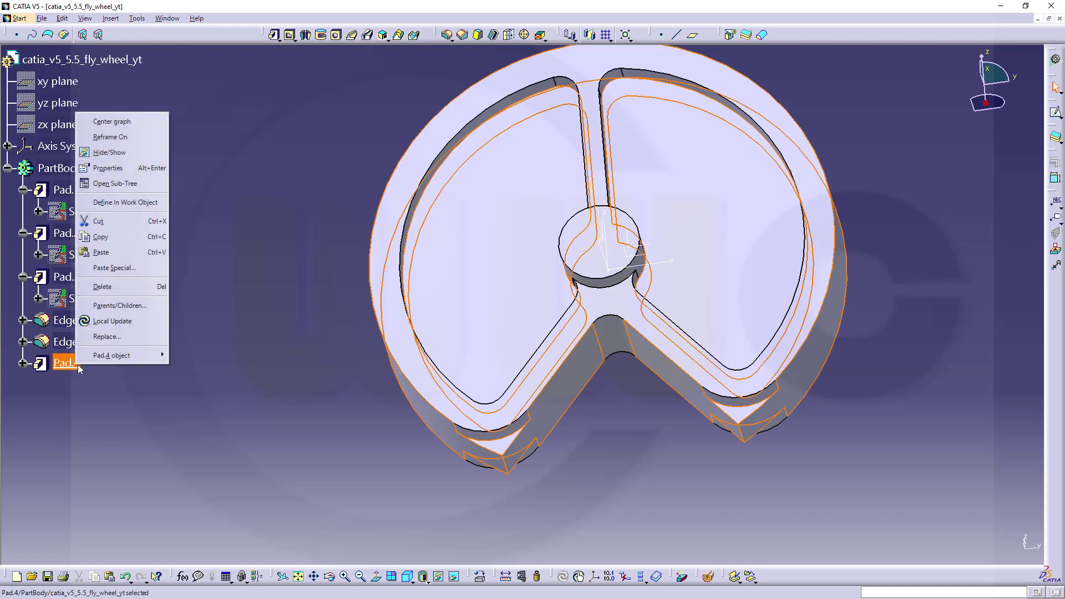
{"action": "mouse_move", "coordinate": [113, 356]}
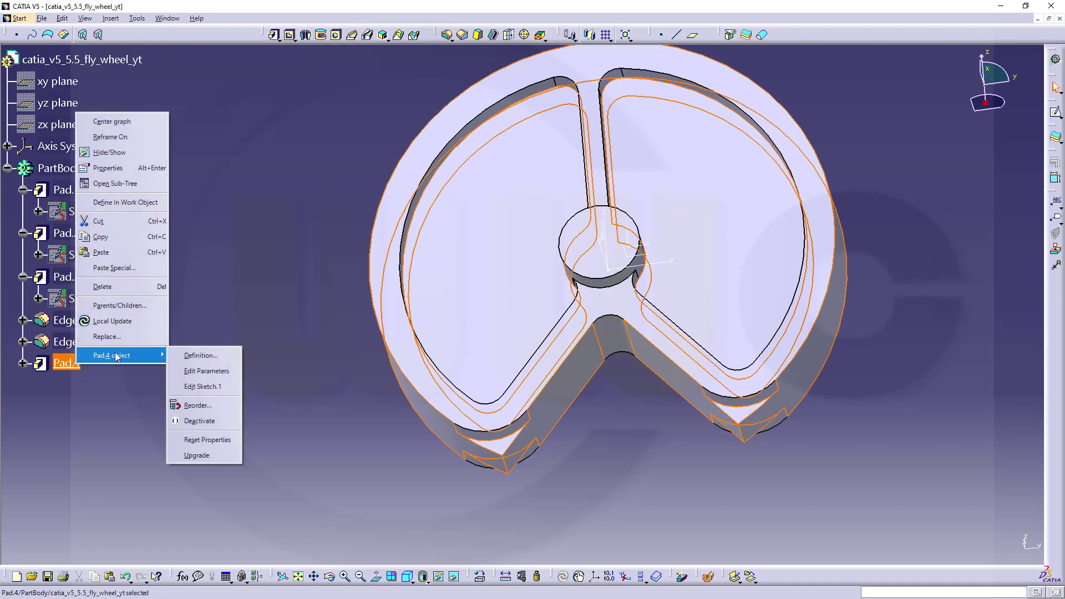
{"action": "left_click", "coordinate": [188, 407]}
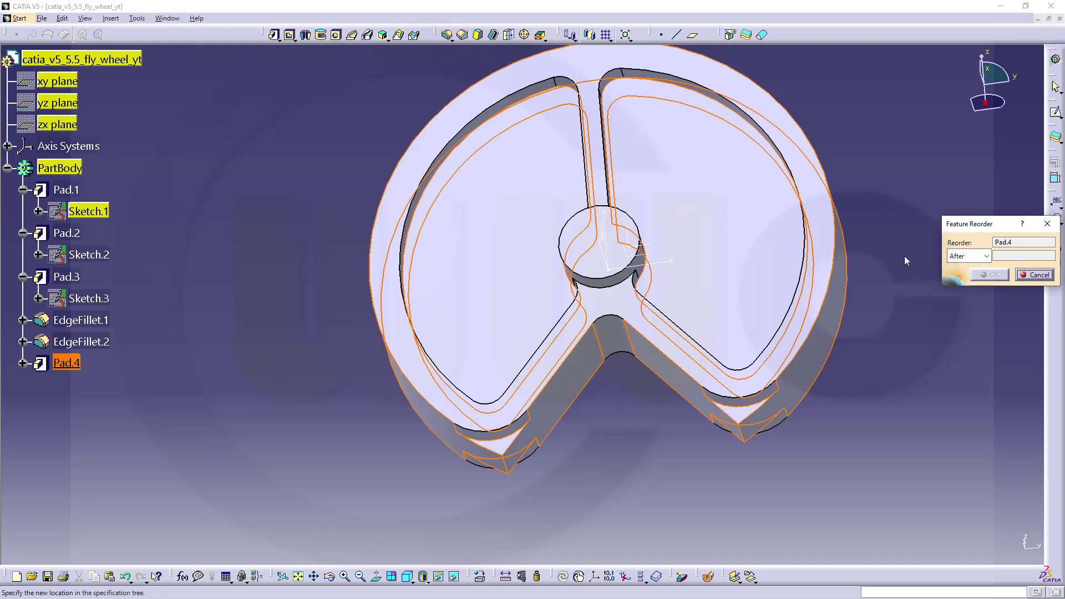
{"action": "left_click", "coordinate": [69, 276]}
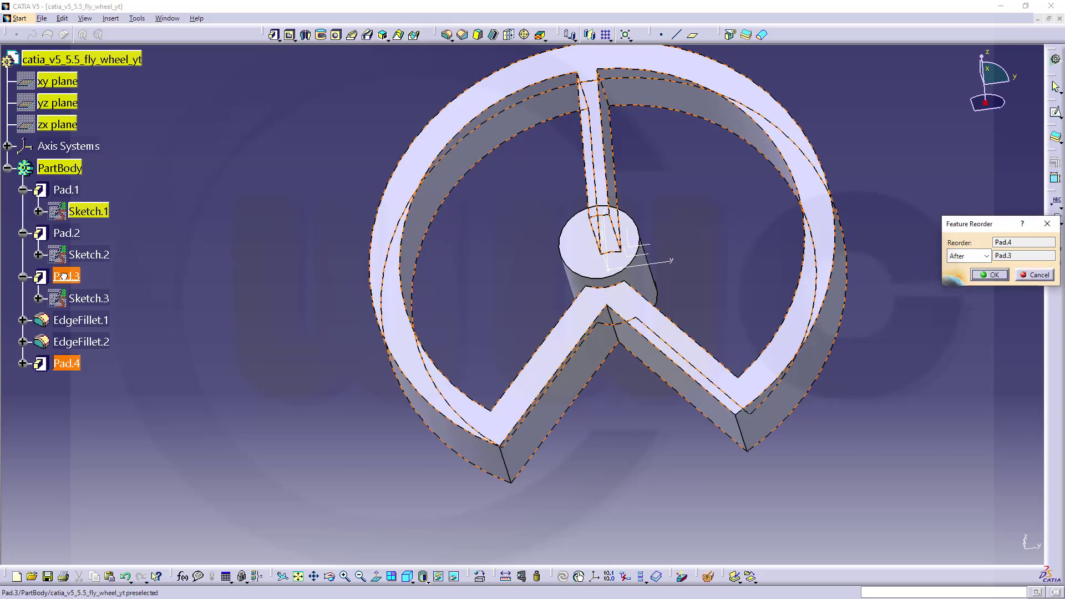
{"action": "left_click", "coordinate": [989, 274]}
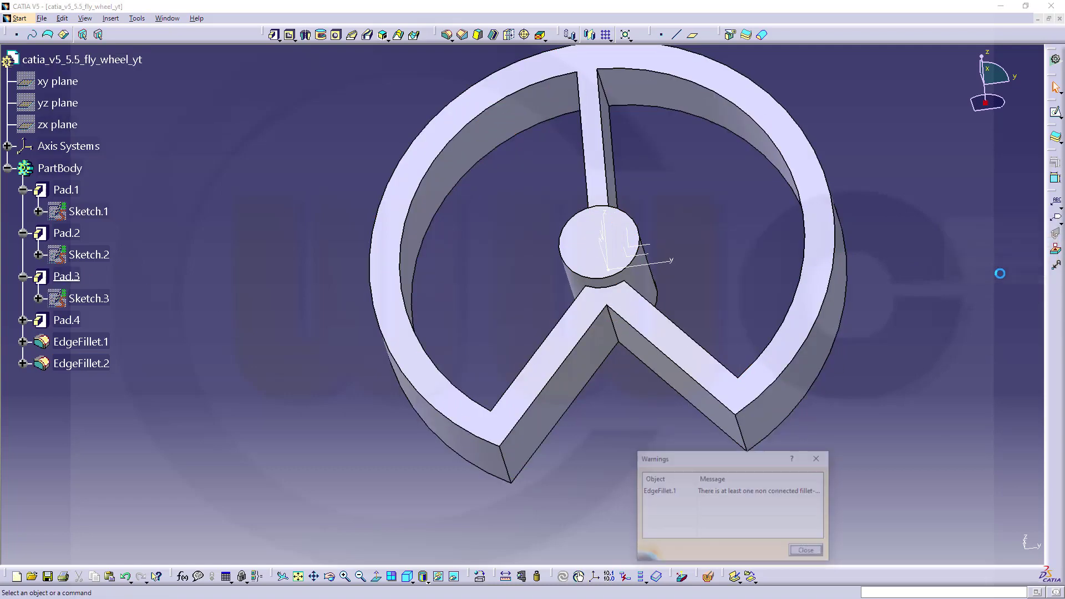
{"action": "left_click", "coordinate": [807, 551]}
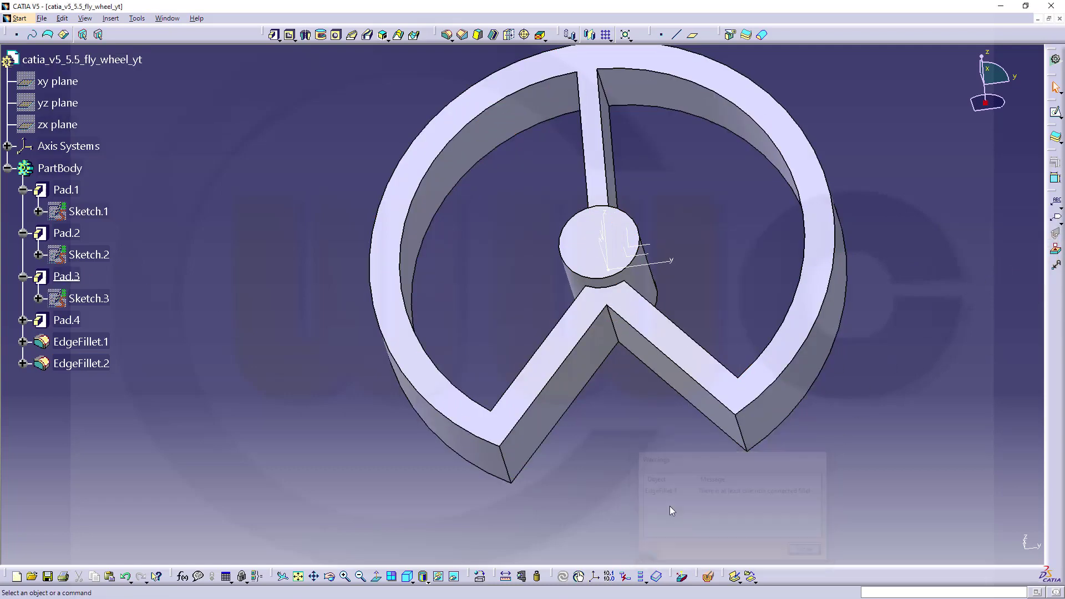
Define EdgeFillet.2 as the in-work object and inspect the flywheel.
{"action": "right_click", "coordinate": [85, 365]}
{"action": "mouse_move", "coordinate": [108, 360]}
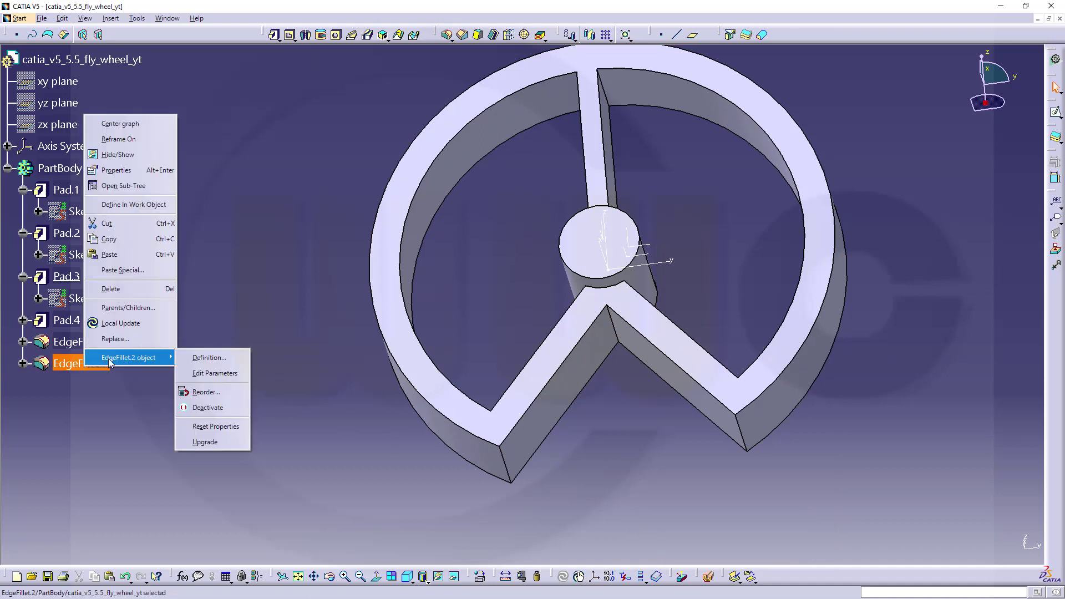
{"action": "left_click", "coordinate": [131, 205]}
{"action": "left_click", "coordinate": [278, 231]}
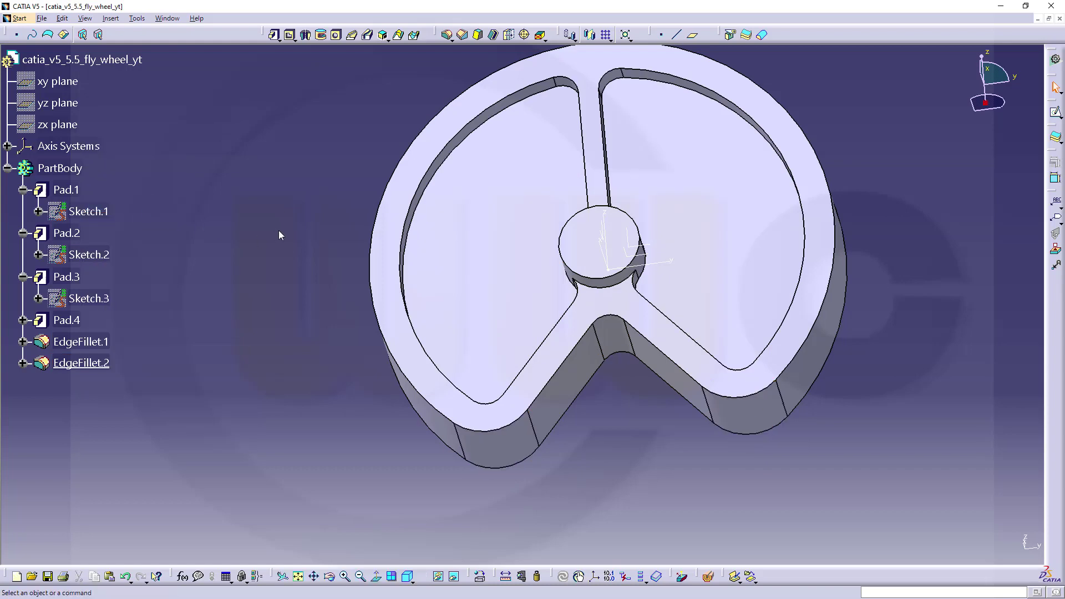
{"action": "middle_click_drag", "start_coordinate": [281, 266], "coordinate": [780, 459]}
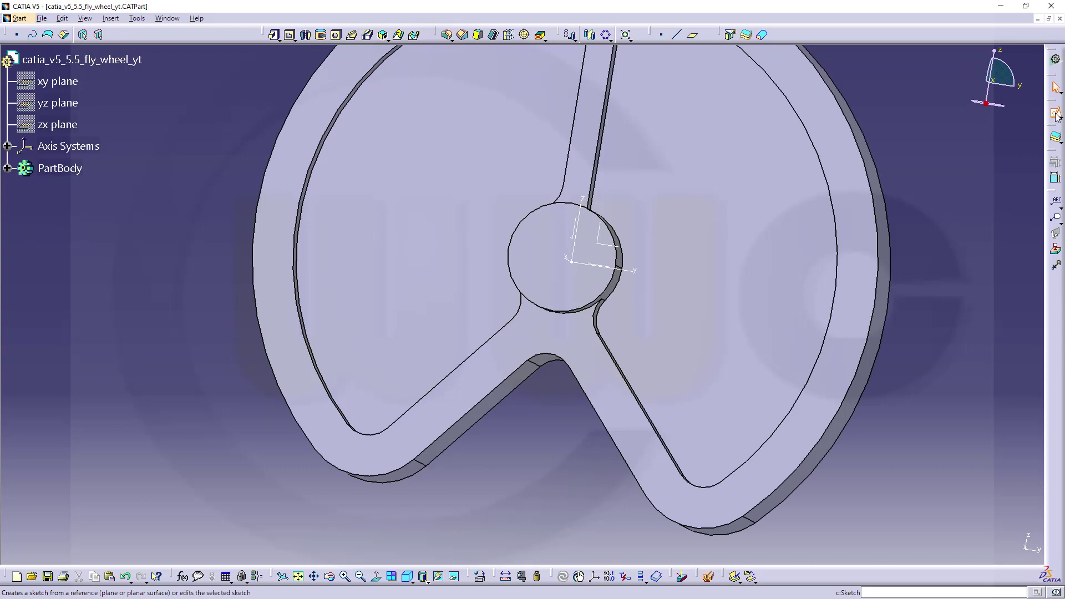
Create Sketch.4 on the yz plane and inspect its axis elements in the tree.
{"action": "left_click", "coordinate": [1055, 114]}
{"action": "left_click", "coordinate": [604, 243]}
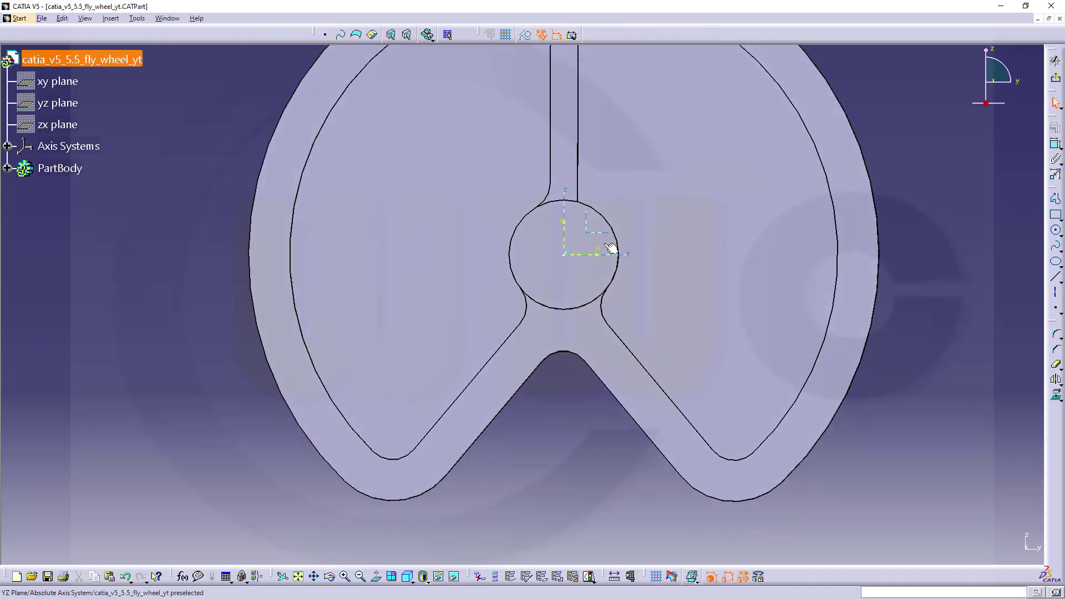
{"action": "left_click", "coordinate": [8, 169]}
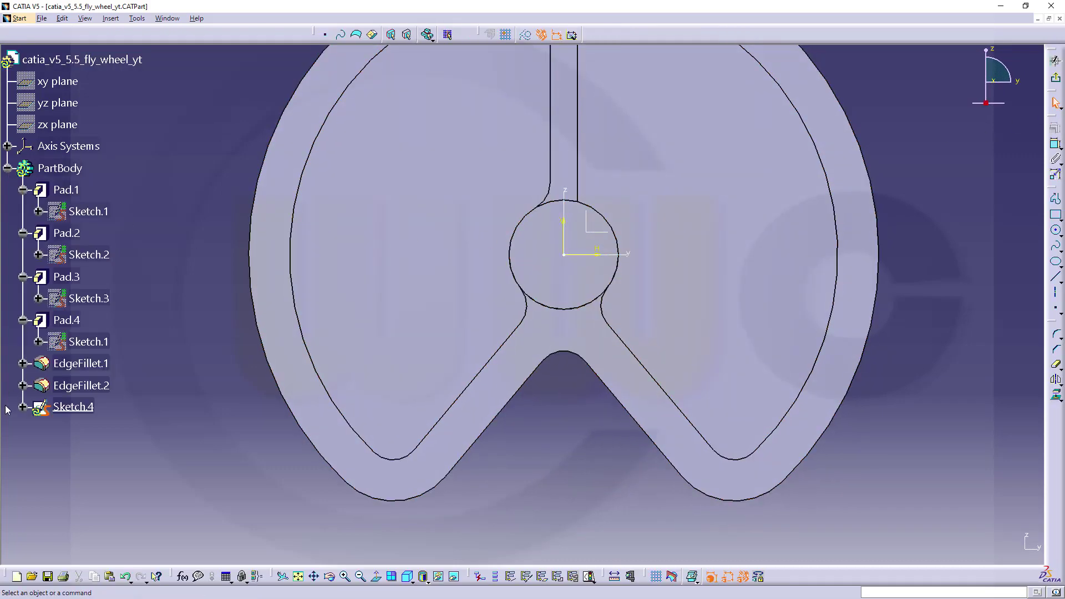
{"action": "left_click", "coordinate": [22, 407]}
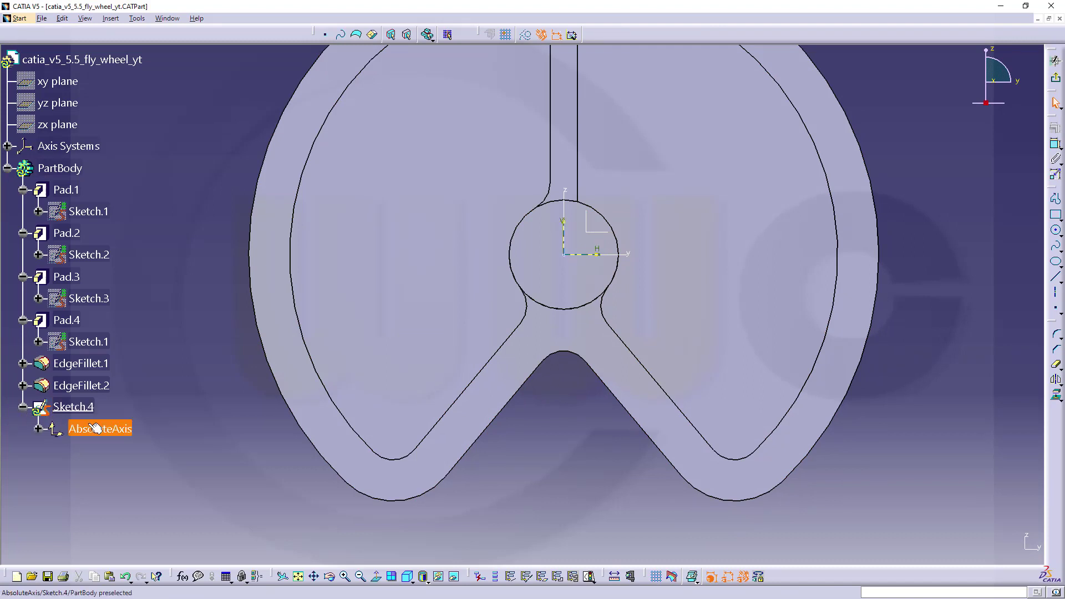
{"action": "left_click", "coordinate": [37, 428]}
{"action": "left_click", "coordinate": [99, 450]}
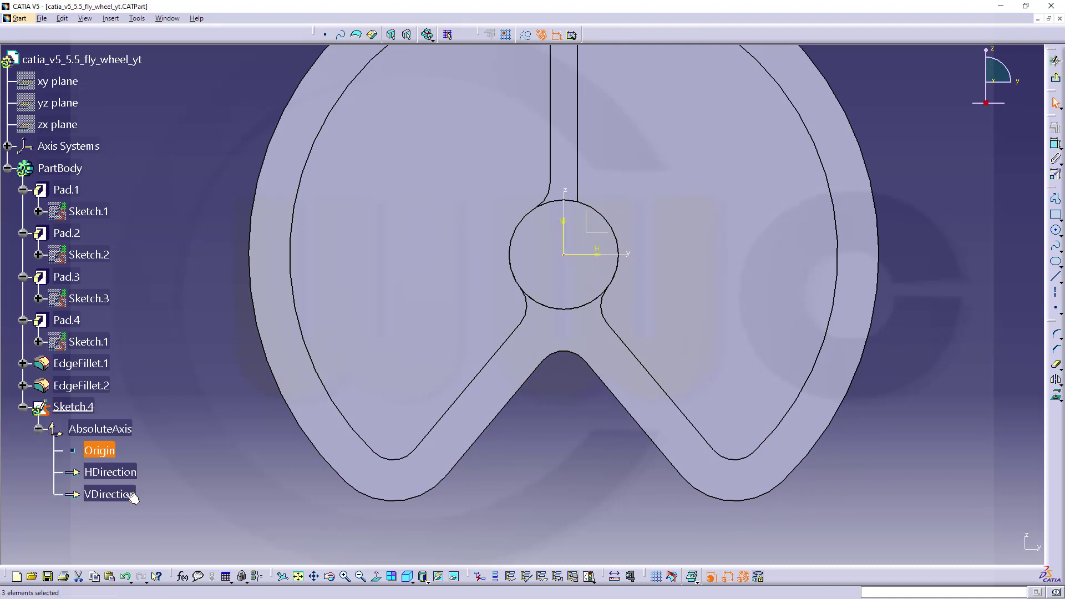
{"action": "left_click", "coordinate": [128, 494], "text": "shift"}
{"action": "right_click", "coordinate": [127, 494]}
{"action": "key", "text": "Escape"}
{"action": "left_click", "coordinate": [980, 330]}
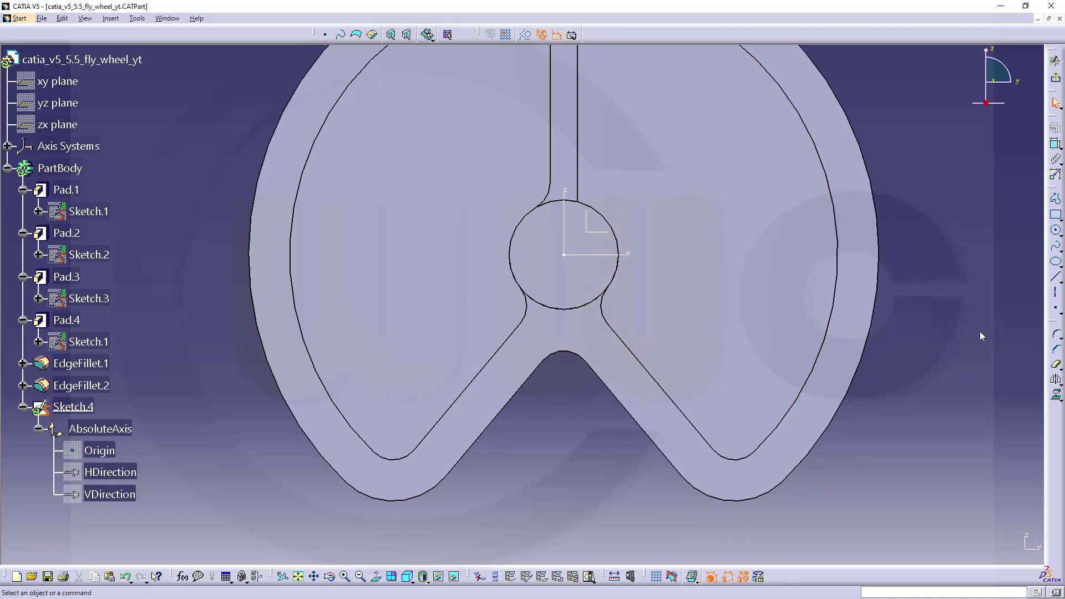
Cut the part by the sketch plane and draw a circle right of the section.
{"action": "middle_click_drag", "start_coordinate": [960, 277], "coordinate": [850, 364]}
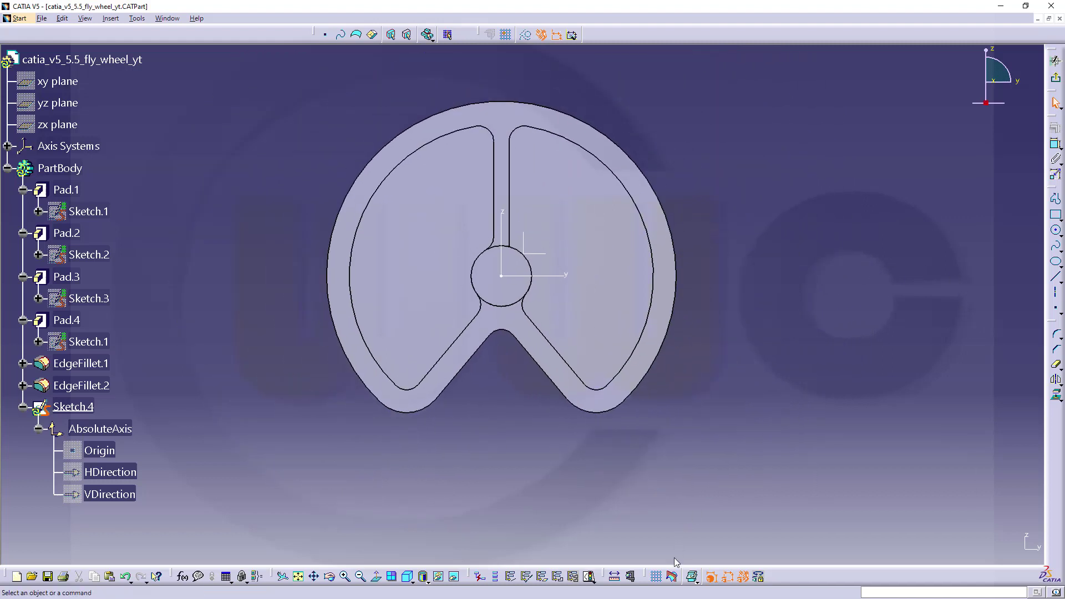
{"action": "left_click", "coordinate": [671, 577]}
{"action": "mouse_move", "coordinate": [799, 264]}
{"action": "middle_mouse_down"}
{"action": "mouse_move", "coordinate": [647, 347]}
{"action": "mouse_move", "coordinate": [746, 291]}
{"action": "middle_mouse_up"}
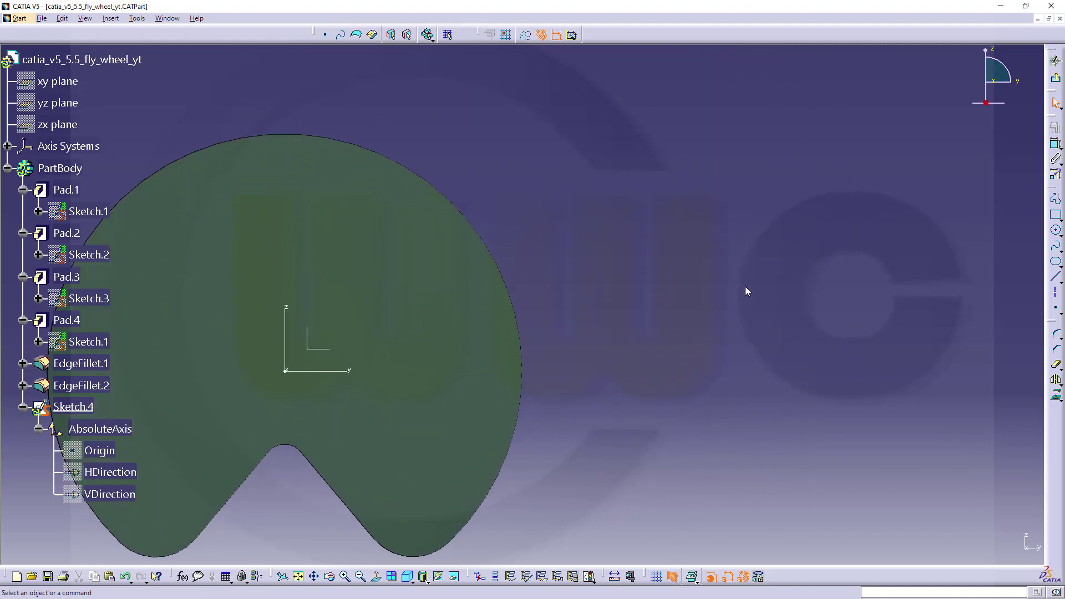
{"action": "left_click", "coordinate": [1056, 231]}
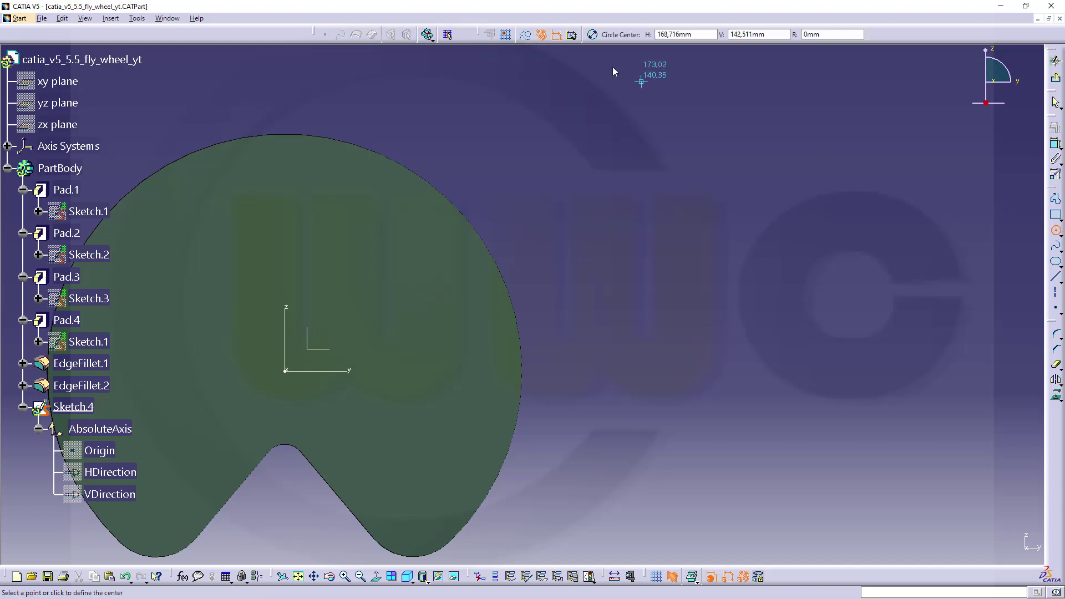
{"action": "left_click", "coordinate": [704, 300]}
{"action": "left_click", "coordinate": [771, 311]}
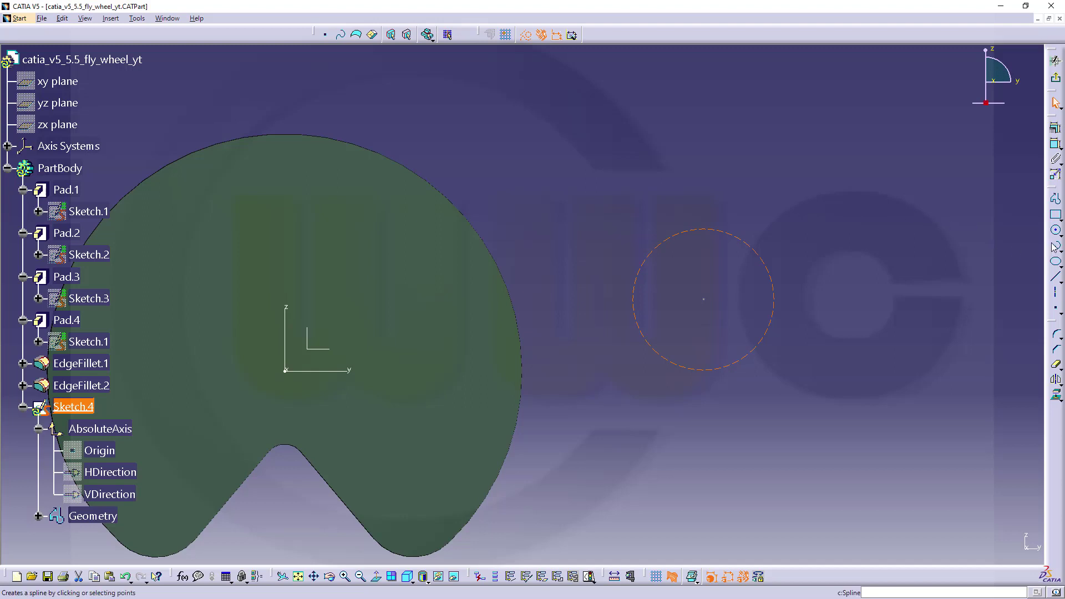
Draw two lines forming a V that meets at the circle's centre.
{"action": "left_click", "coordinate": [1056, 198]}
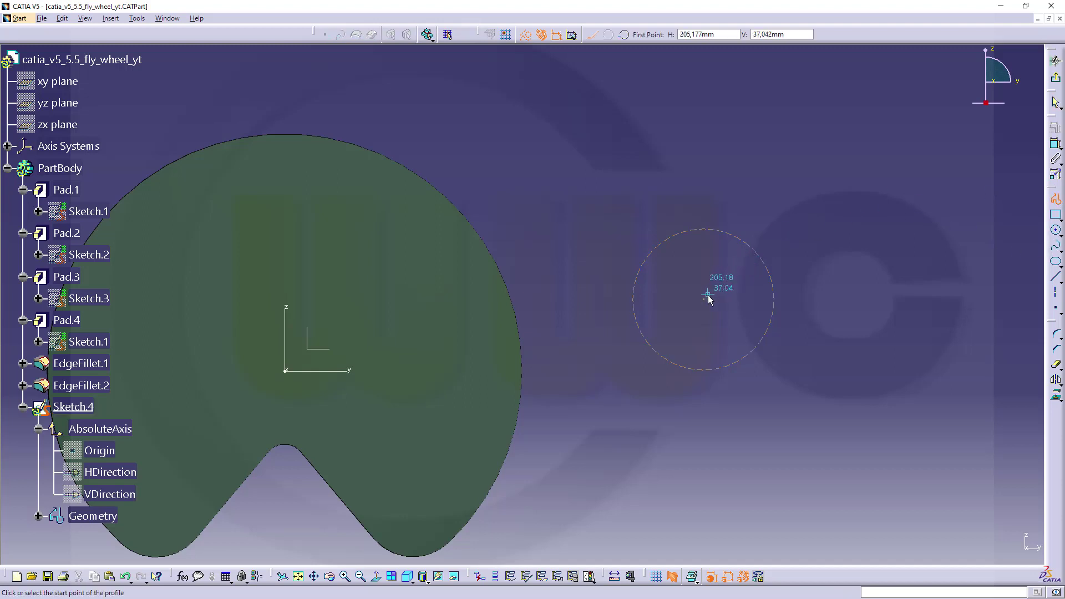
{"action": "left_click", "coordinate": [792, 241]}
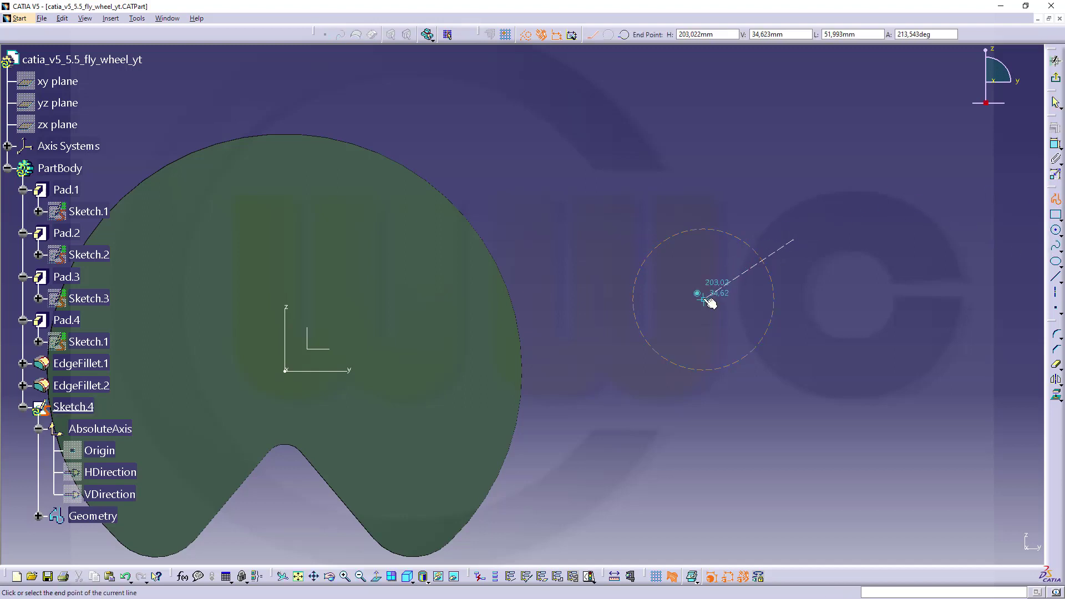
{"action": "left_click", "coordinate": [704, 299]}
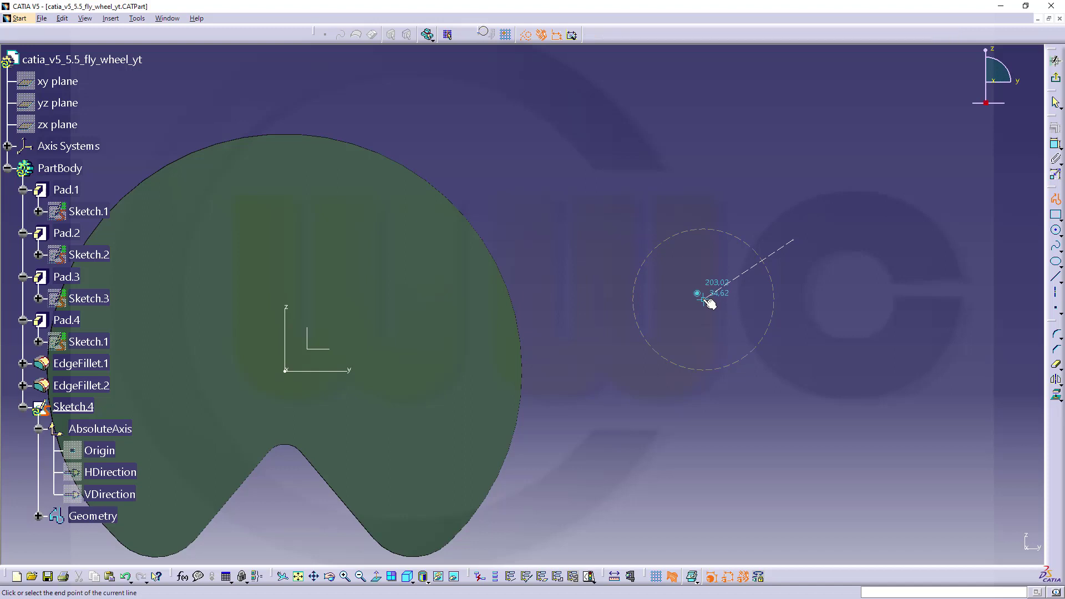
{"action": "left_click", "coordinate": [793, 378]}
{"action": "key", "text": "Escape"}
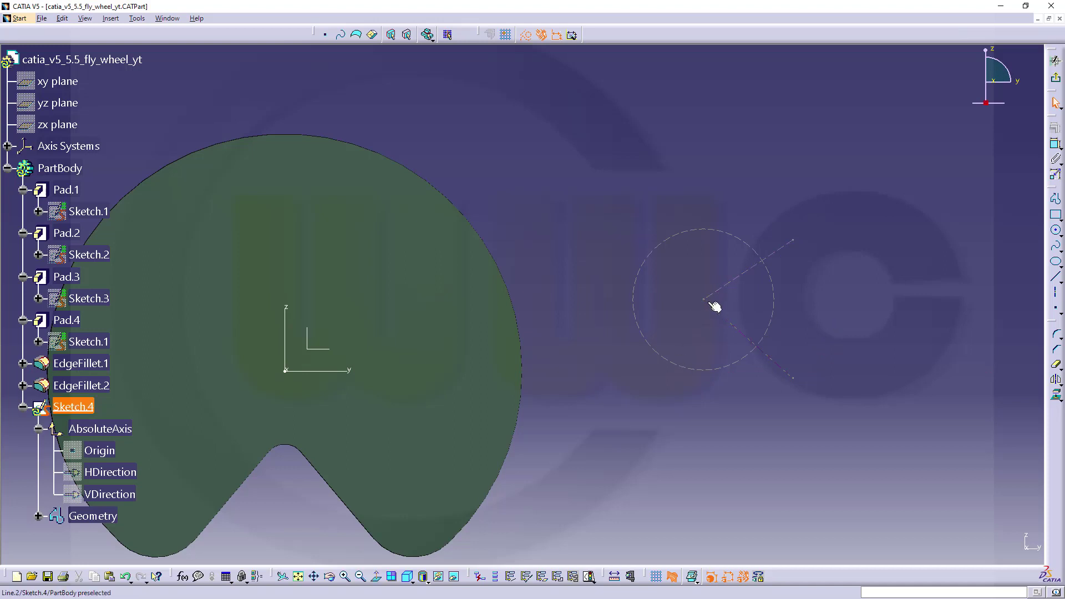
{"action": "left_click", "coordinate": [1055, 145]}
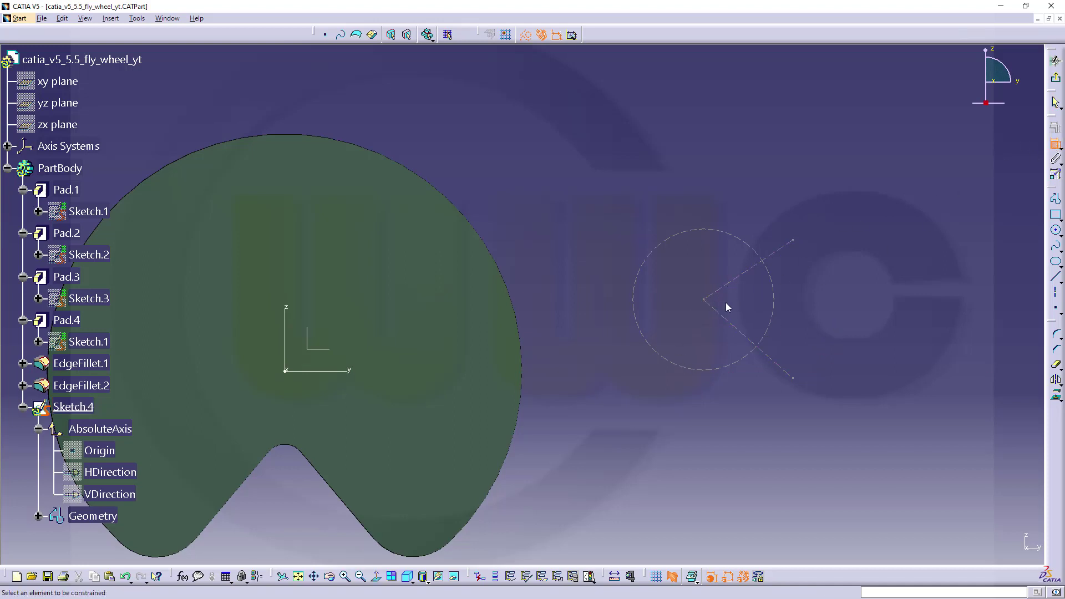
Make the circle centre coincident with the horizontal axis.
{"action": "left_click", "coordinate": [705, 299]}
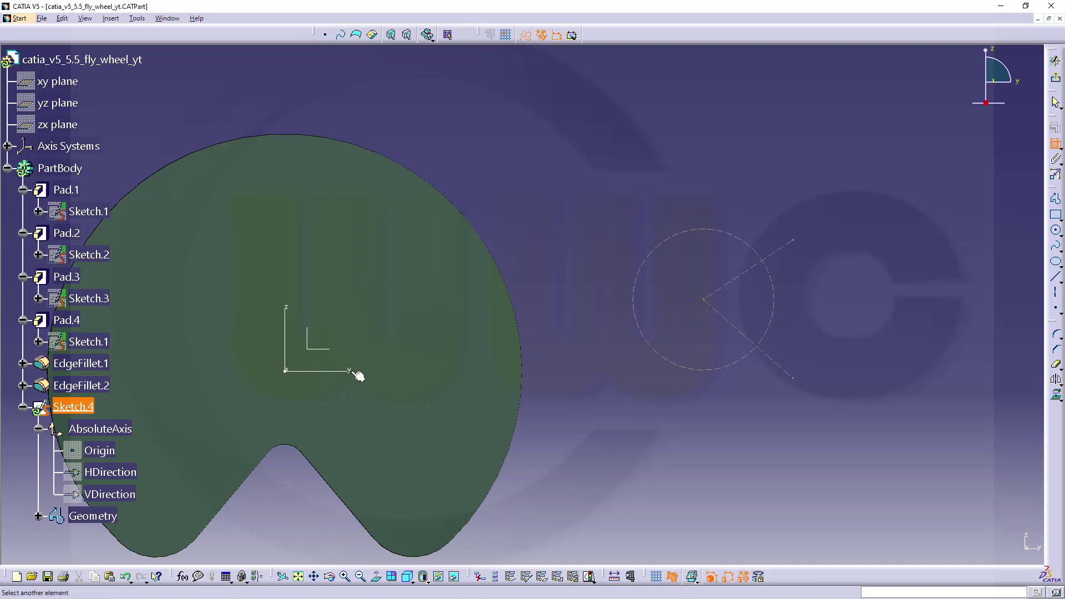
{"action": "left_click", "coordinate": [355, 370]}
{"action": "right_click", "coordinate": [612, 363]}
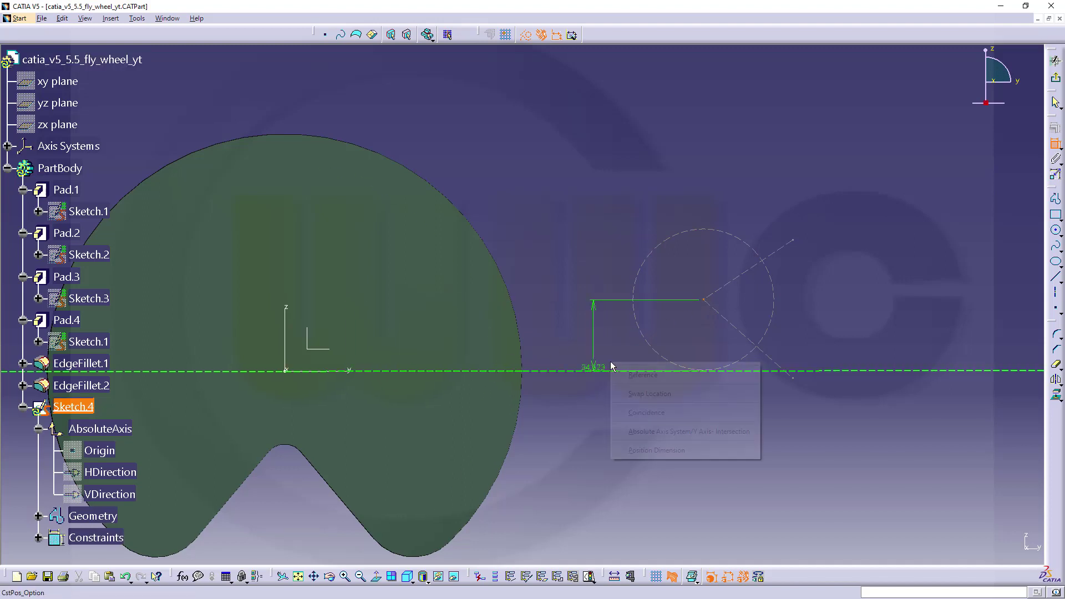
{"action": "left_click", "coordinate": [655, 413]}
Make the two lines symmetric about the horizontal axis.
{"action": "left_click", "coordinate": [762, 340]}
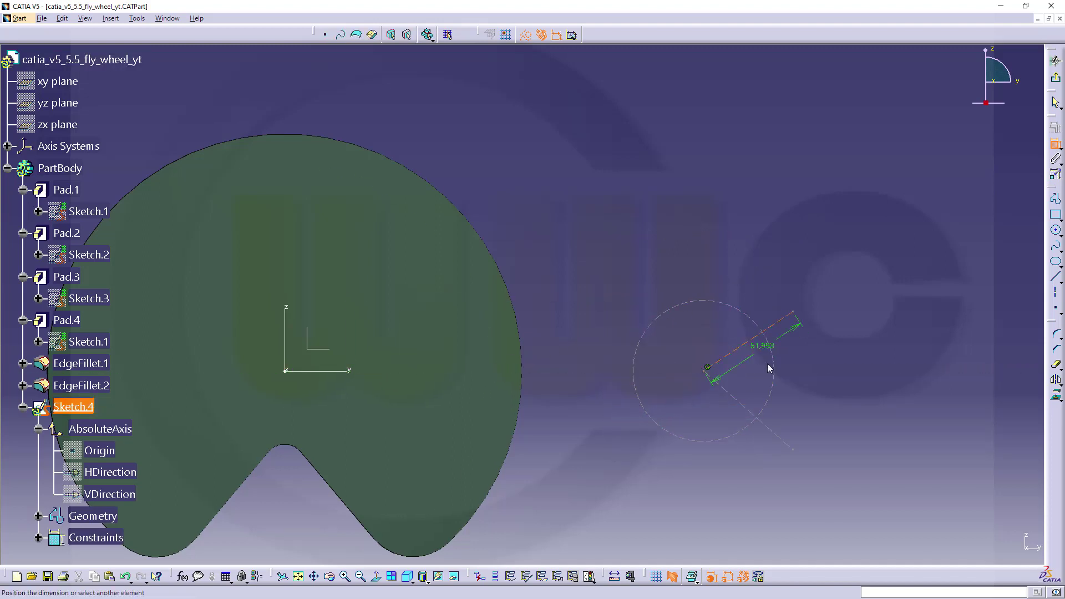
{"action": "left_click", "coordinate": [778, 433]}
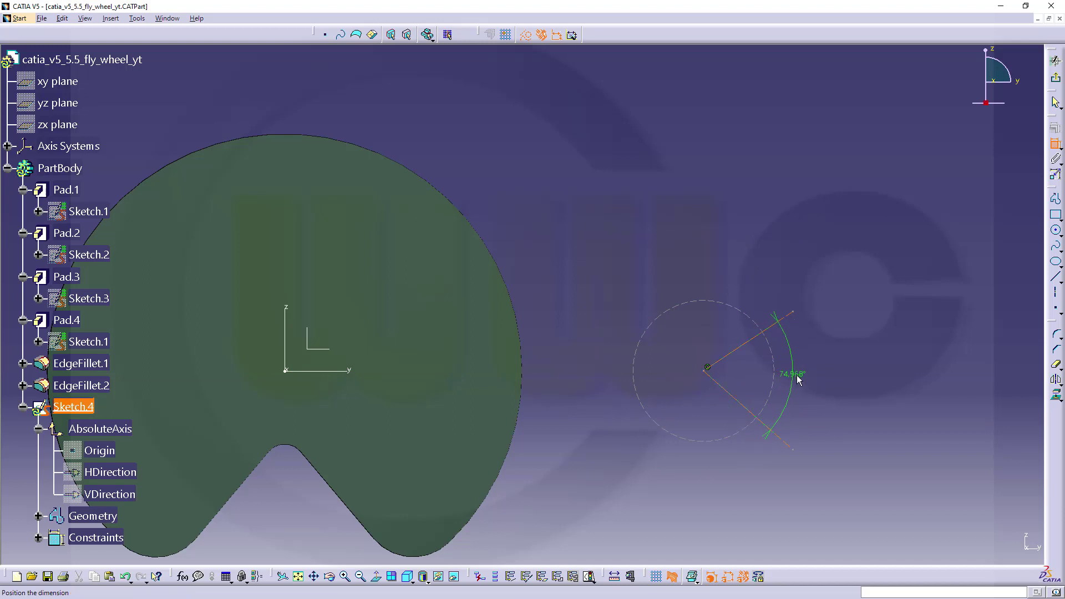
{"action": "right_click", "coordinate": [799, 375]}
{"action": "left_click", "coordinate": [838, 503]}
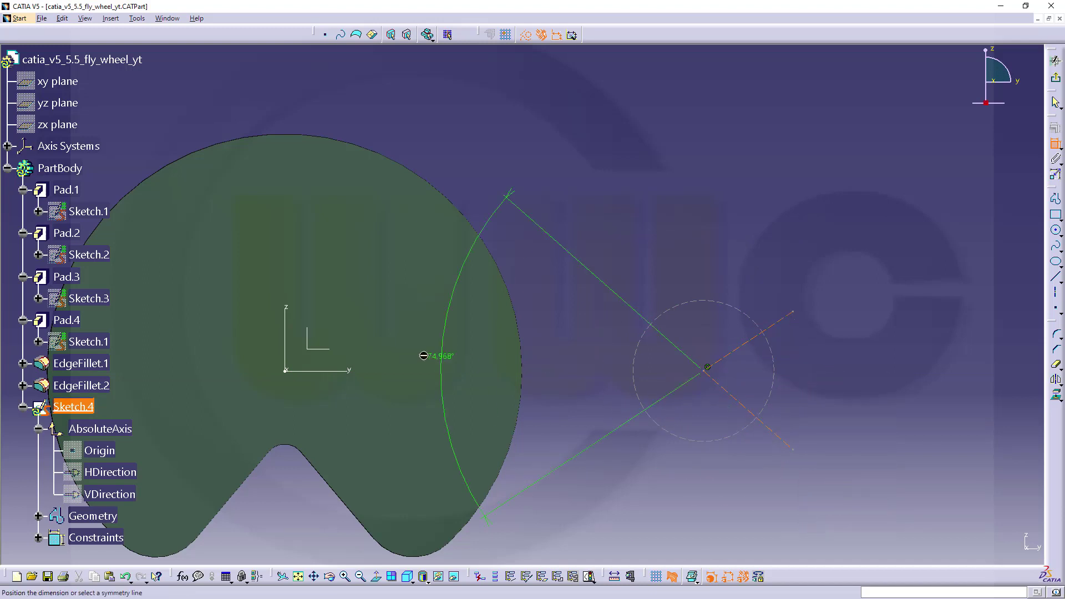
{"action": "left_click", "coordinate": [350, 372]}
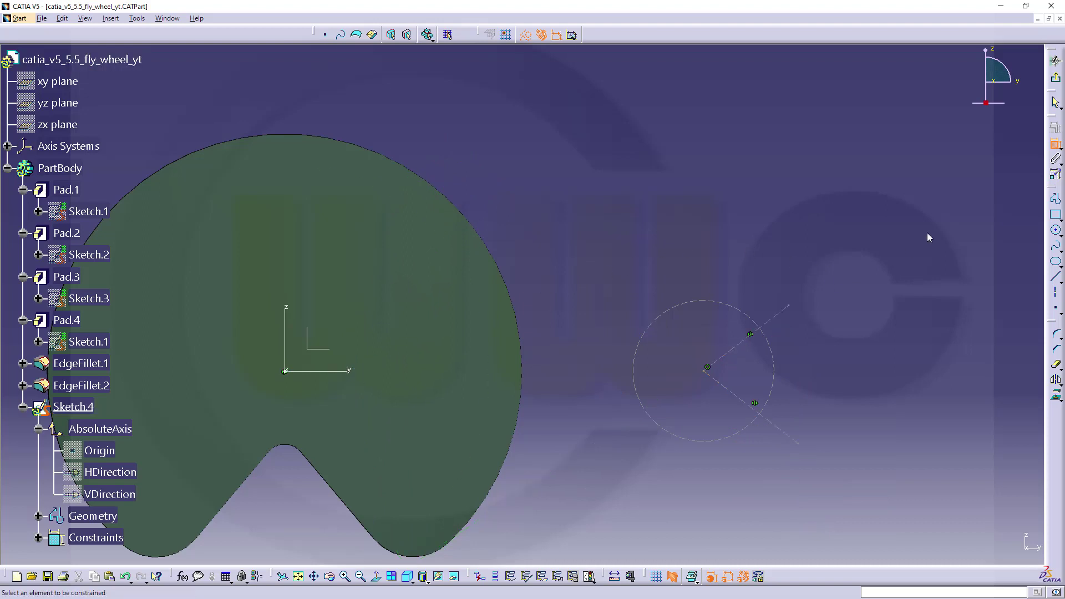
Dimension the angle between the two lines to 25° and reposition the line ends.
{"action": "left_click", "coordinate": [742, 347]}
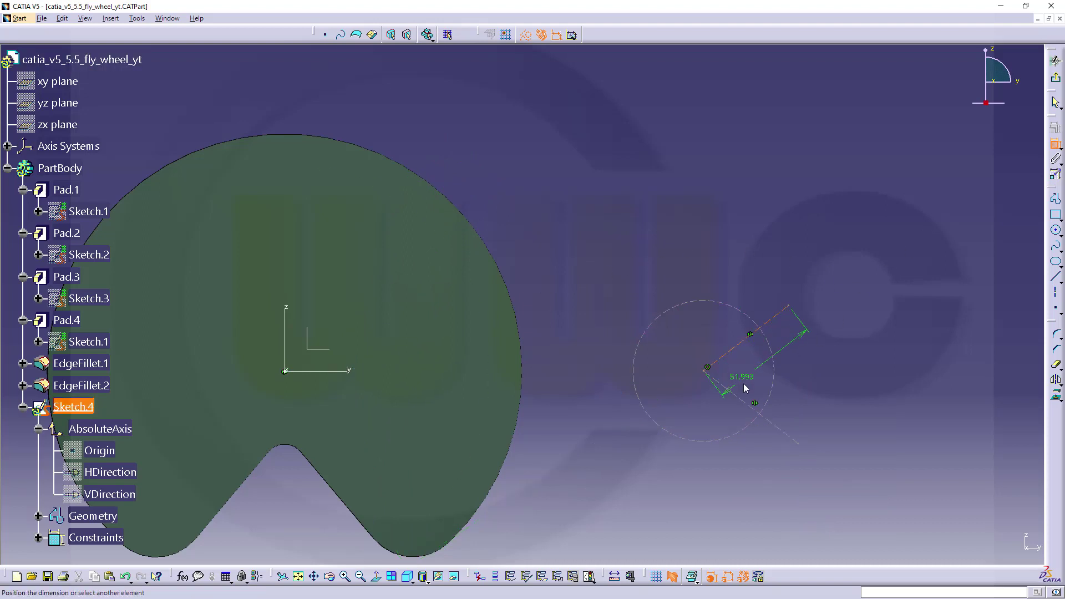
{"action": "left_click", "coordinate": [747, 400]}
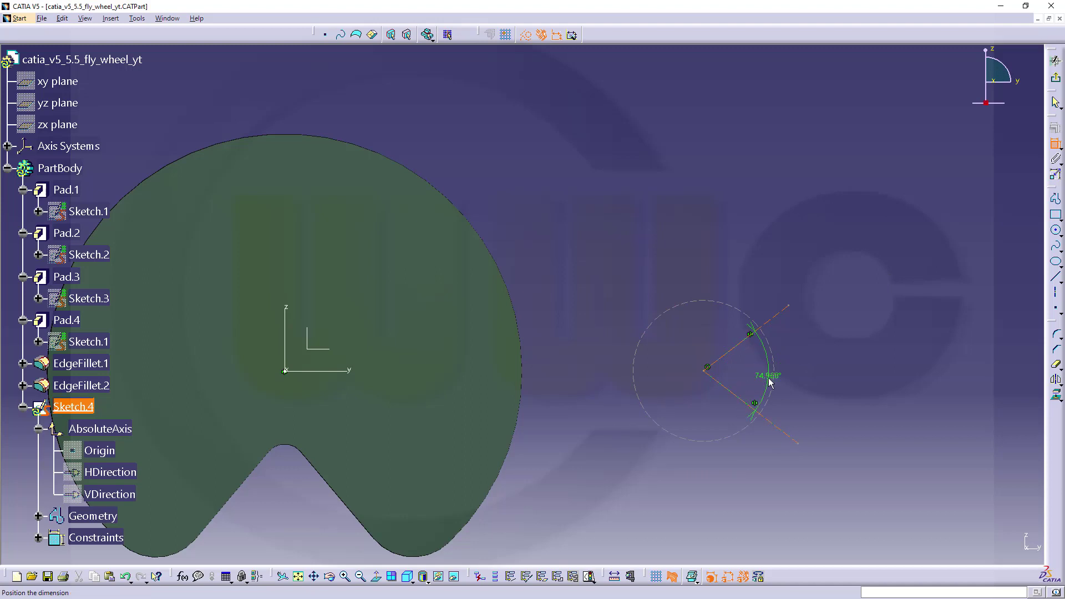
{"action": "left_click", "coordinate": [811, 373]}
{"action": "double_click", "coordinate": [811, 371]}
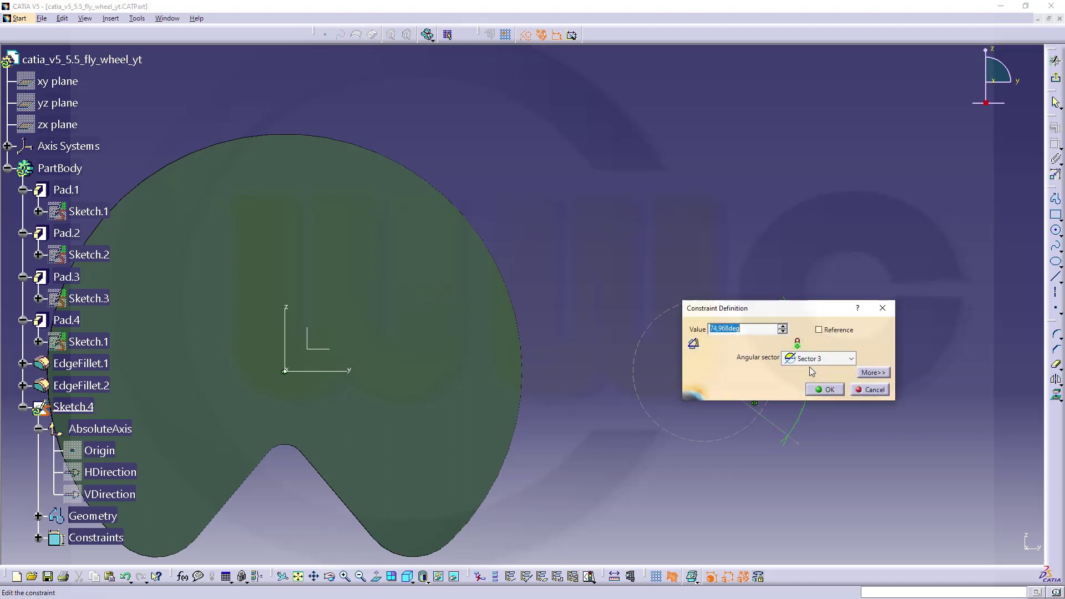
{"action": "type", "text": "25"}
{"action": "key", "text": "Return"}
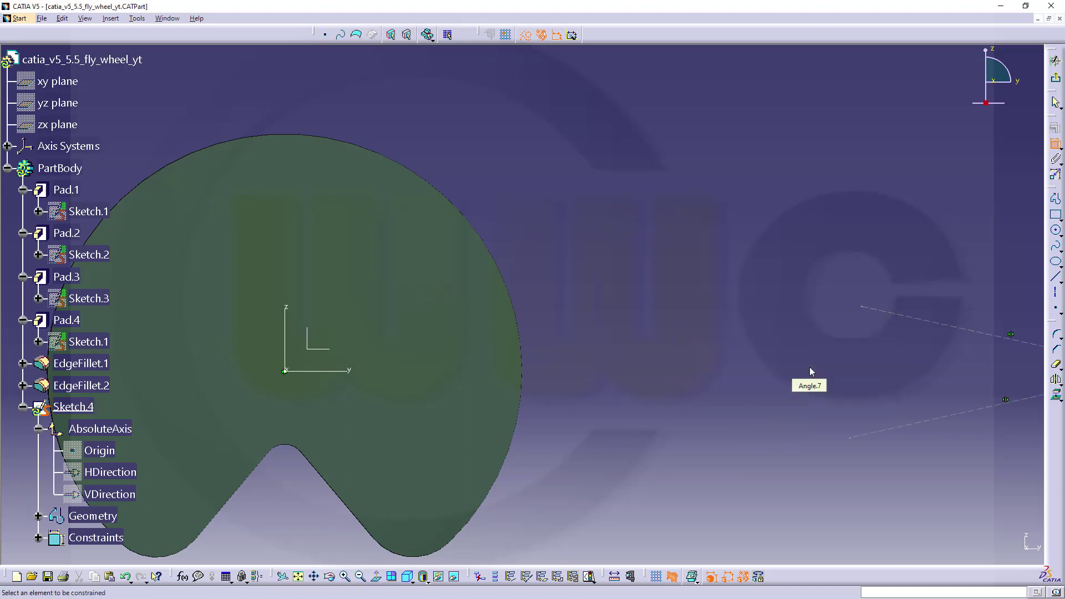
{"action": "mouse_move", "coordinate": [883, 371]}
{"action": "middle_mouse_down"}
{"action": "mouse_move", "coordinate": [621, 373]}
{"action": "mouse_move", "coordinate": [520, 348]}
{"action": "mouse_move", "coordinate": [613, 350]}
{"action": "mouse_move", "coordinate": [497, 349]}
{"action": "mouse_move", "coordinate": [551, 367]}
{"action": "middle_mouse_up"}
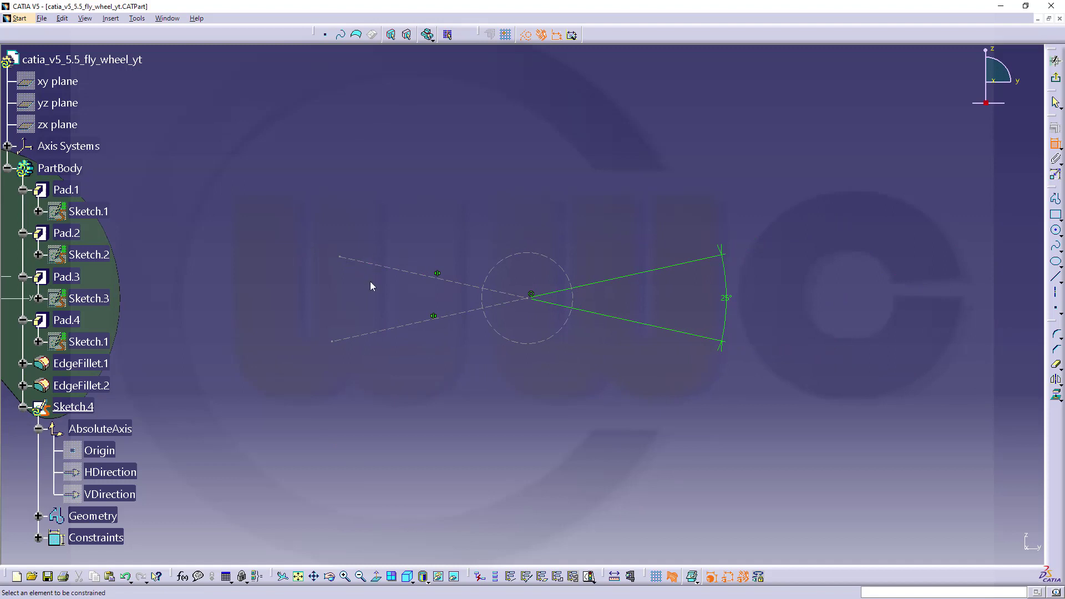
{"action": "key", "text": "Escape"}
{"action": "left_click_drag", "start_coordinate": [340, 256], "coordinate": [696, 350]}
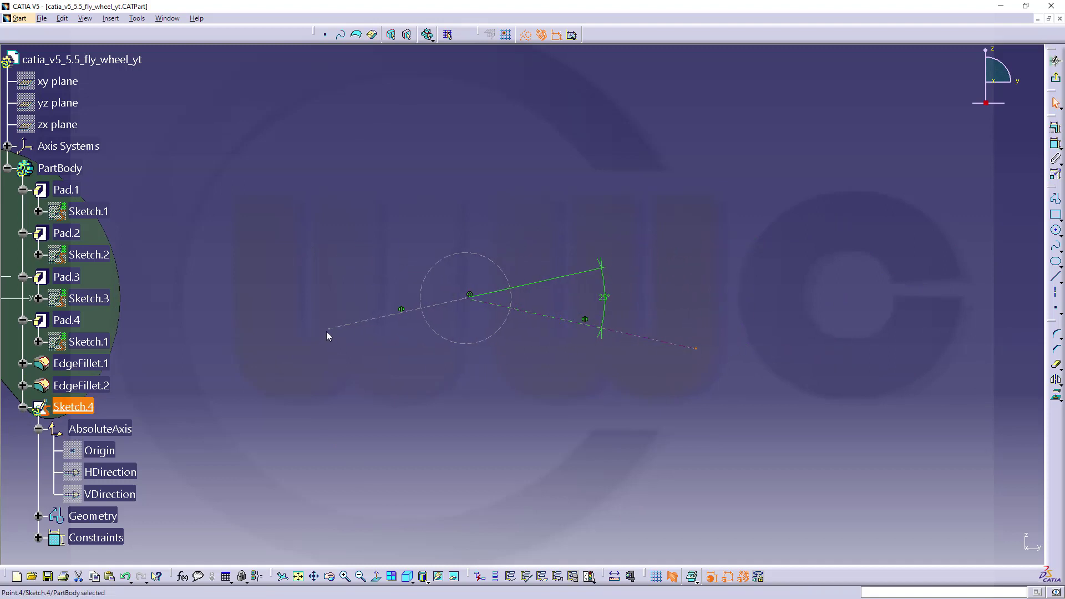
{"action": "mouse_move", "coordinate": [335, 334]}
{"action": "left_mouse_down"}
{"action": "mouse_move", "coordinate": [361, 316]}
{"action": "mouse_move", "coordinate": [664, 255]}
{"action": "left_mouse_up"}
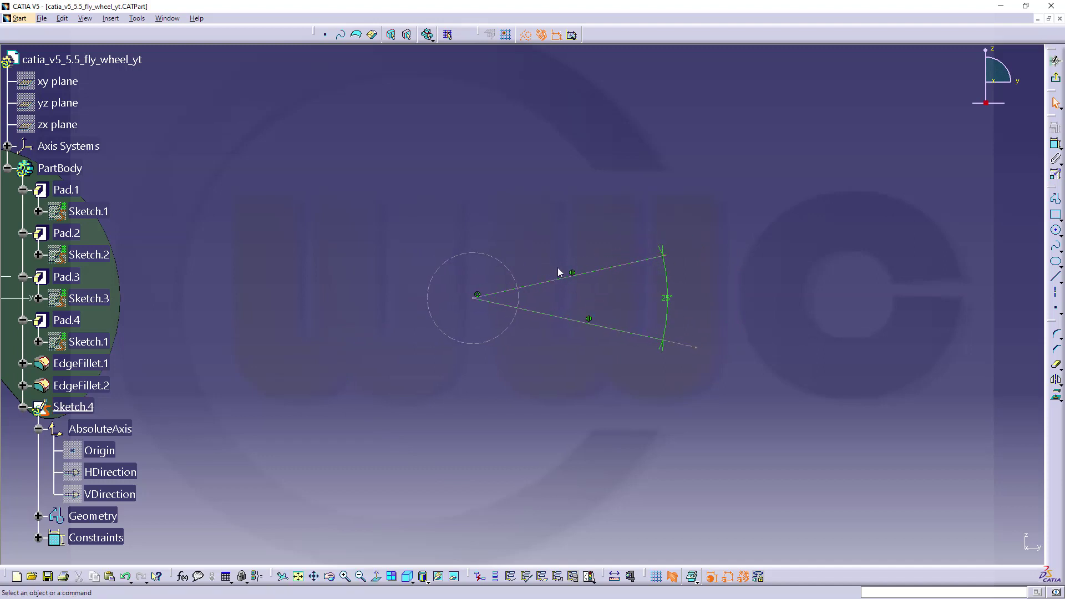
{"action": "middle_click_drag", "start_coordinate": [536, 351], "coordinate": [542, 283]}
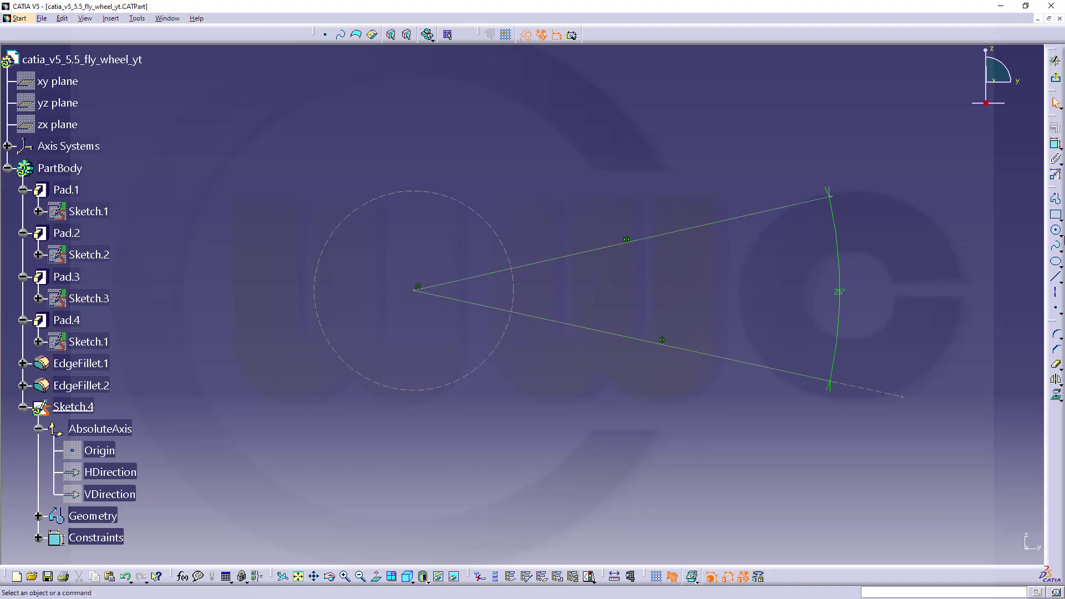
Trim the upper and lower lines back to the arc.
{"action": "left_click", "coordinate": [1056, 231]}
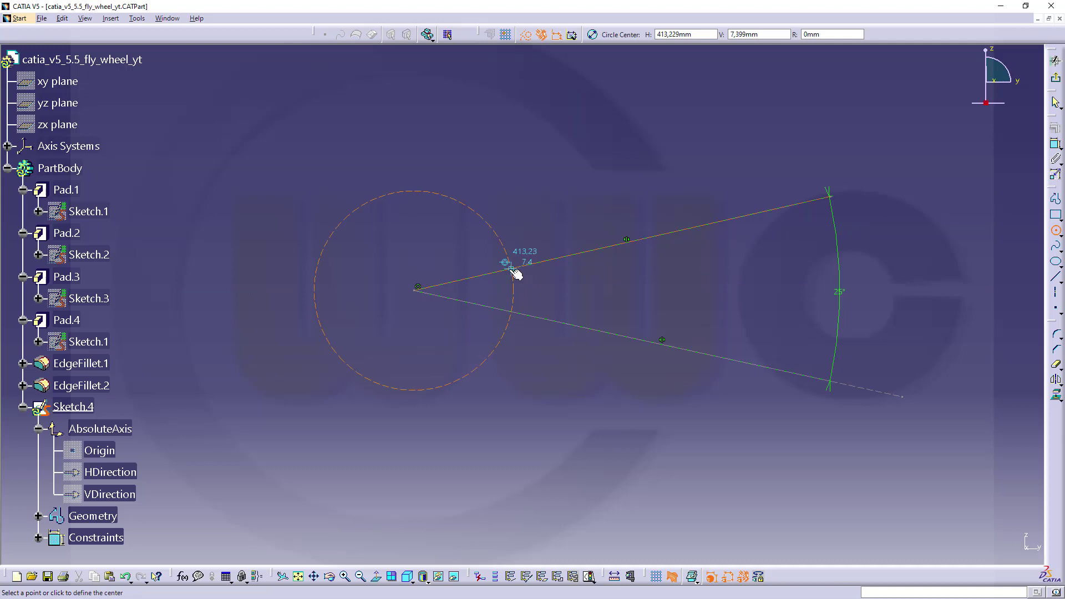
{"action": "key", "text": "Escape"}
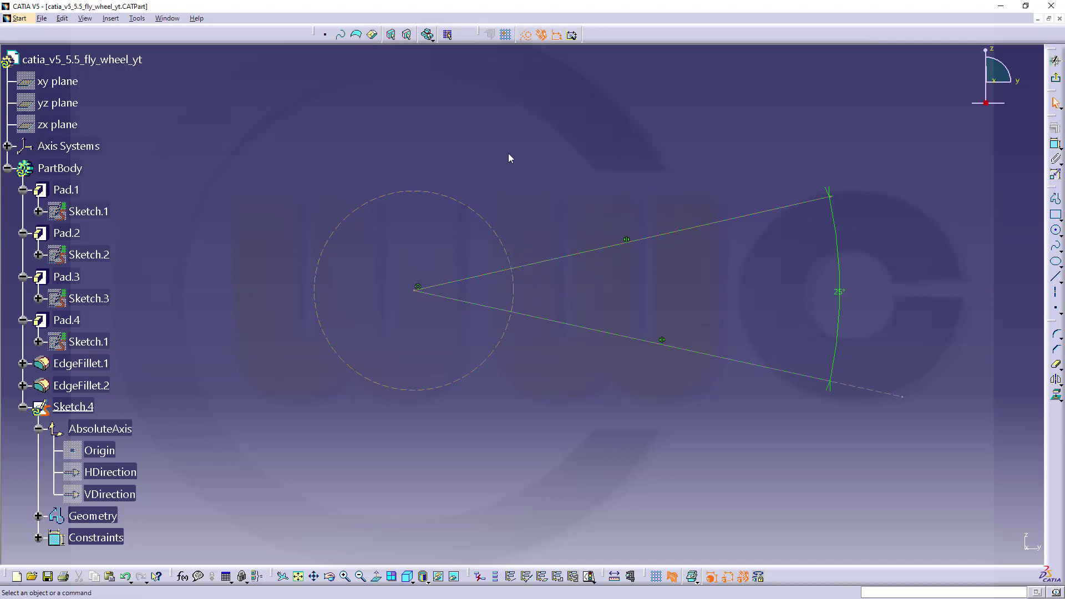
{"action": "left_click", "coordinate": [1055, 365]}
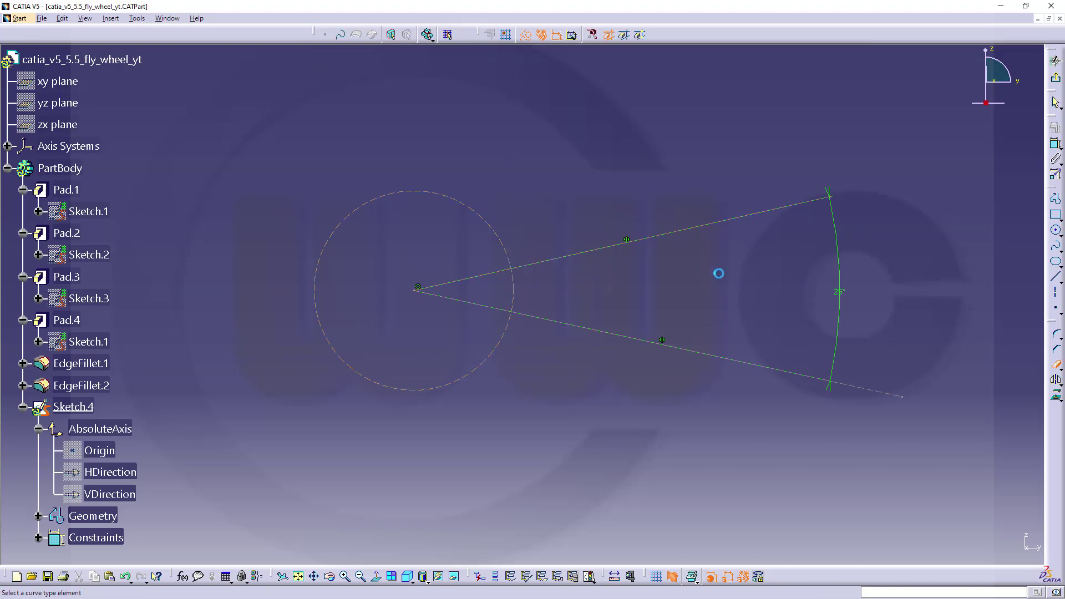
{"action": "left_click", "coordinate": [650, 233]}
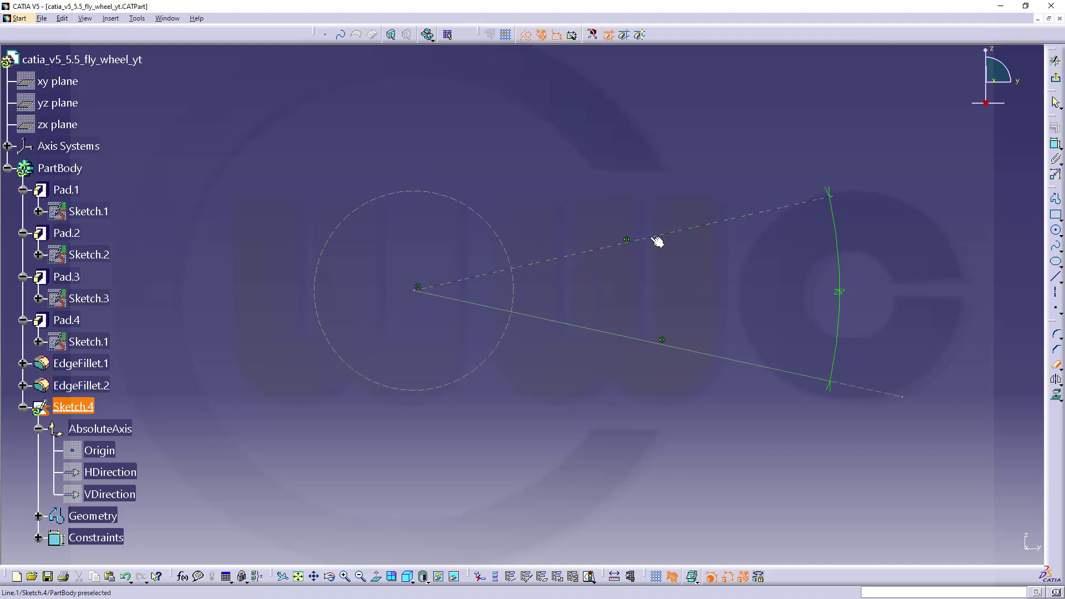
{"action": "left_click", "coordinate": [613, 334]}
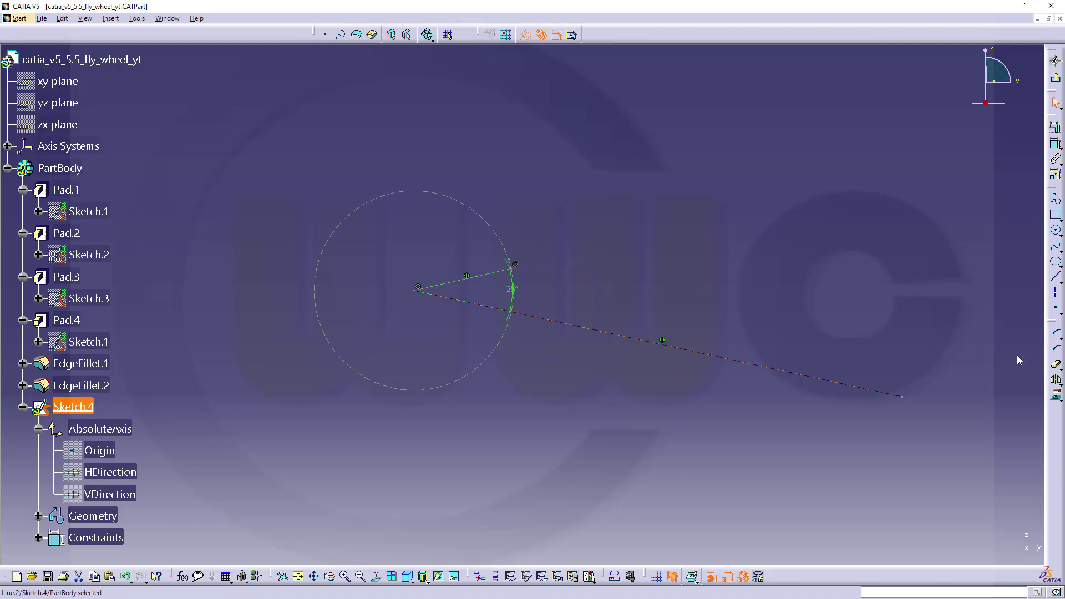
{"action": "left_click", "coordinate": [1055, 367]}
{"action": "left_click", "coordinate": [809, 376]}
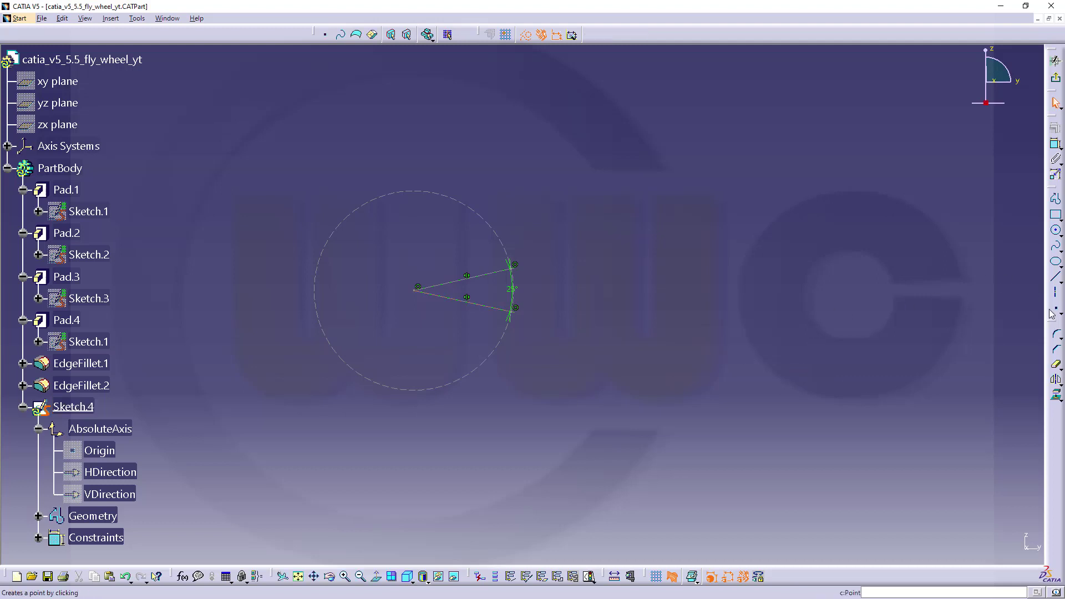
Draw two small circles centred at the lines' outer ends.
{"action": "left_click", "coordinate": [1054, 232]}
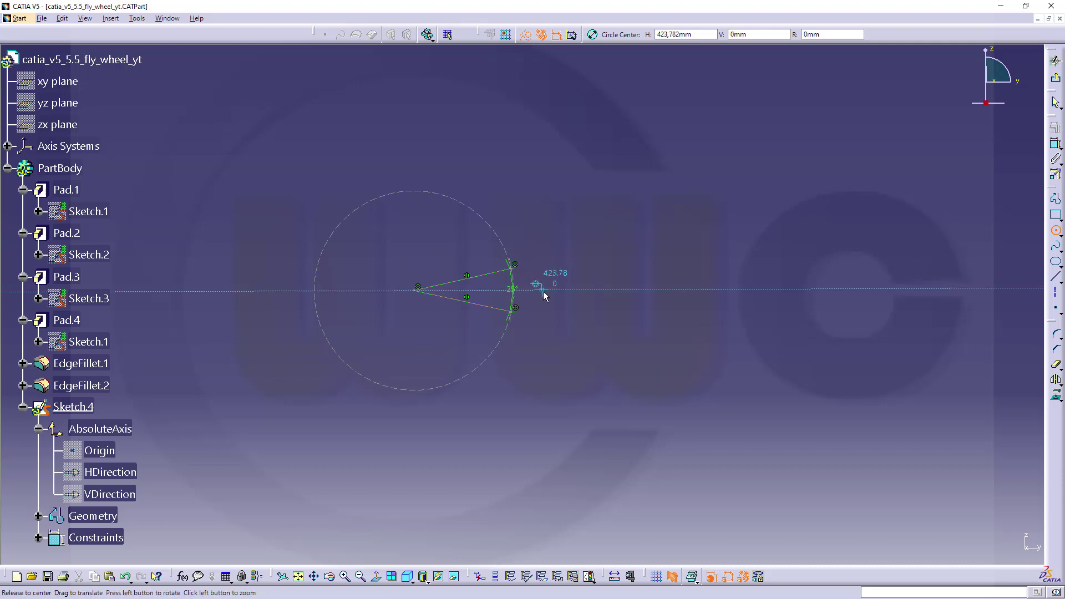
{"action": "middle_click_drag", "start_coordinate": [547, 283], "coordinate": [532, 242], "text": "ctrl"}
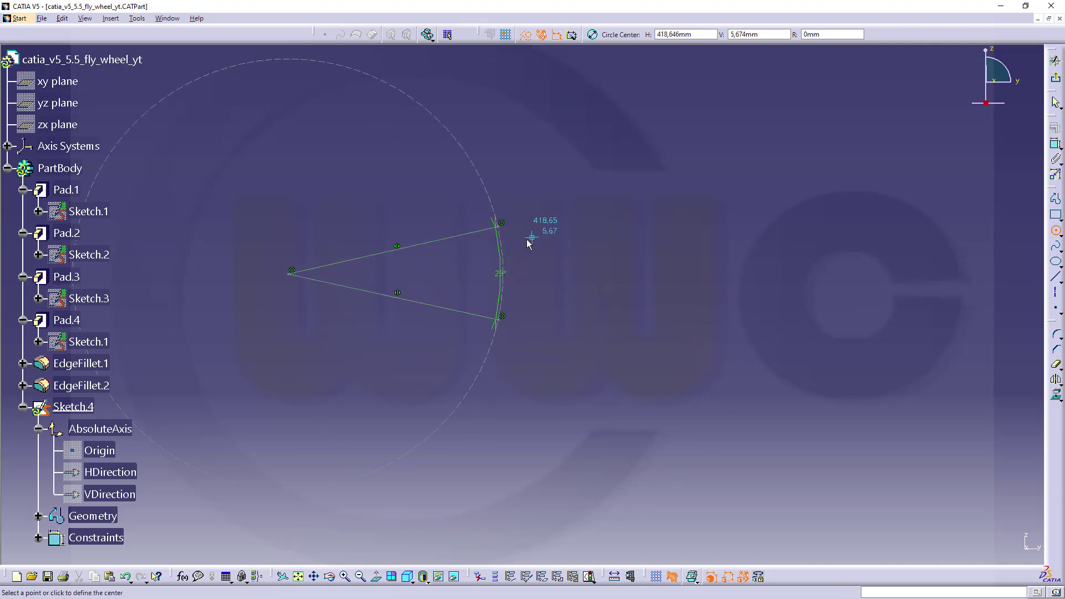
{"action": "left_click", "coordinate": [501, 224]}
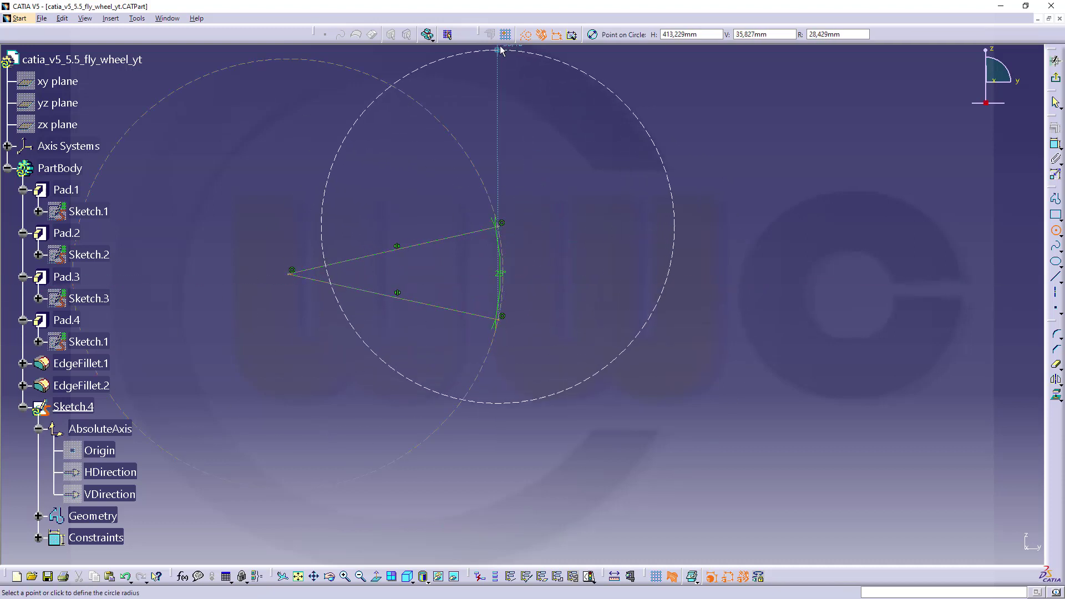
{"action": "left_click", "coordinate": [519, 219]}
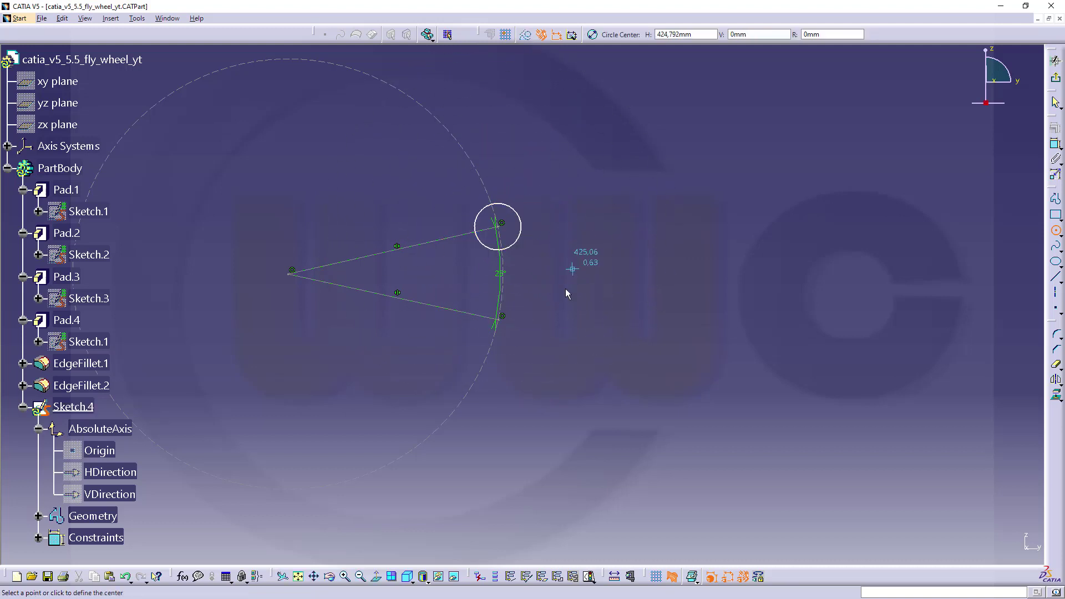
{"action": "left_click", "coordinate": [502, 318]}
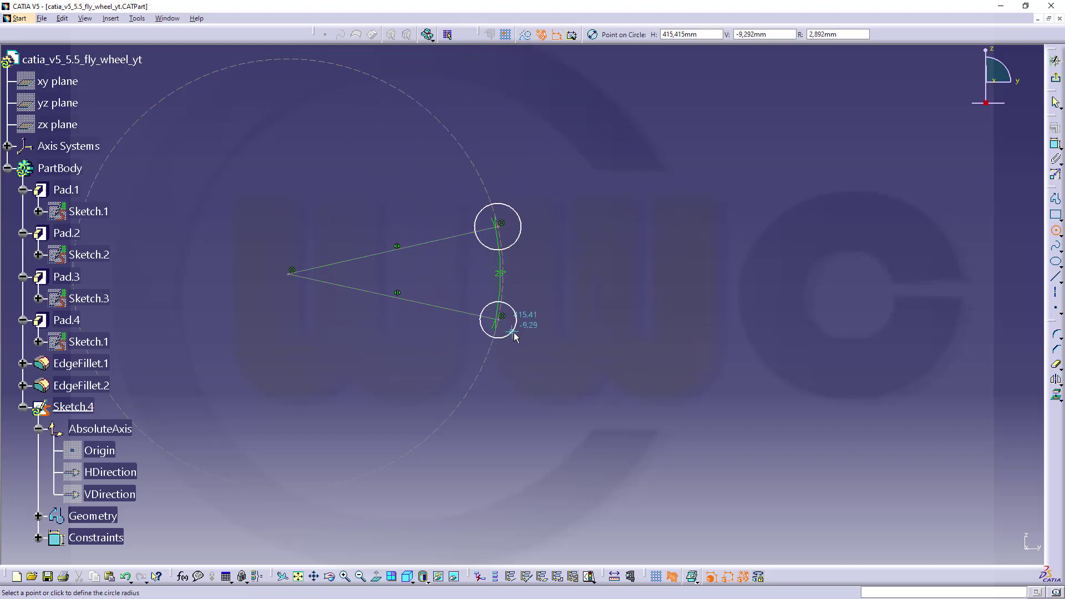
{"action": "left_click", "coordinate": [516, 336]}
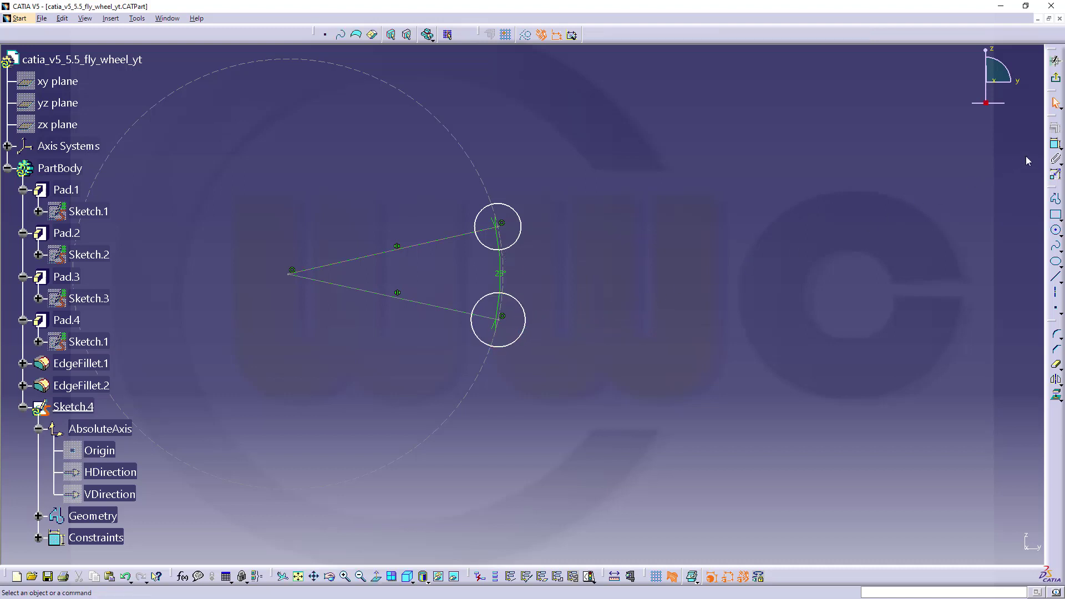
Dimension both small circles to diameter 5.
{"action": "left_click", "coordinate": [1055, 143]}
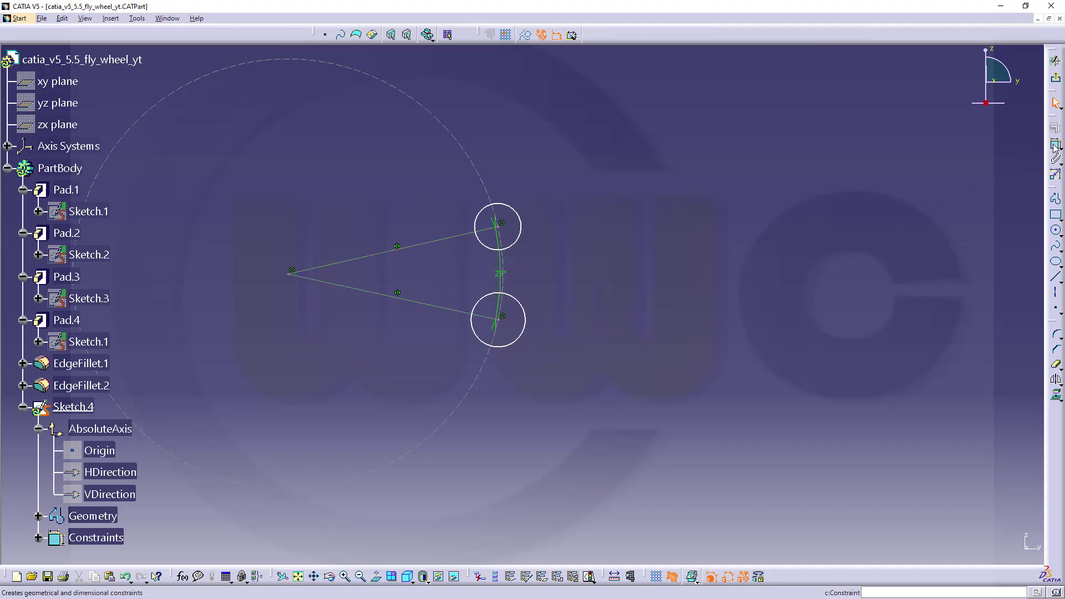
{"action": "left_click", "coordinate": [522, 222]}
{"action": "left_click", "coordinate": [545, 207]}
{"action": "double_click", "coordinate": [545, 207]}
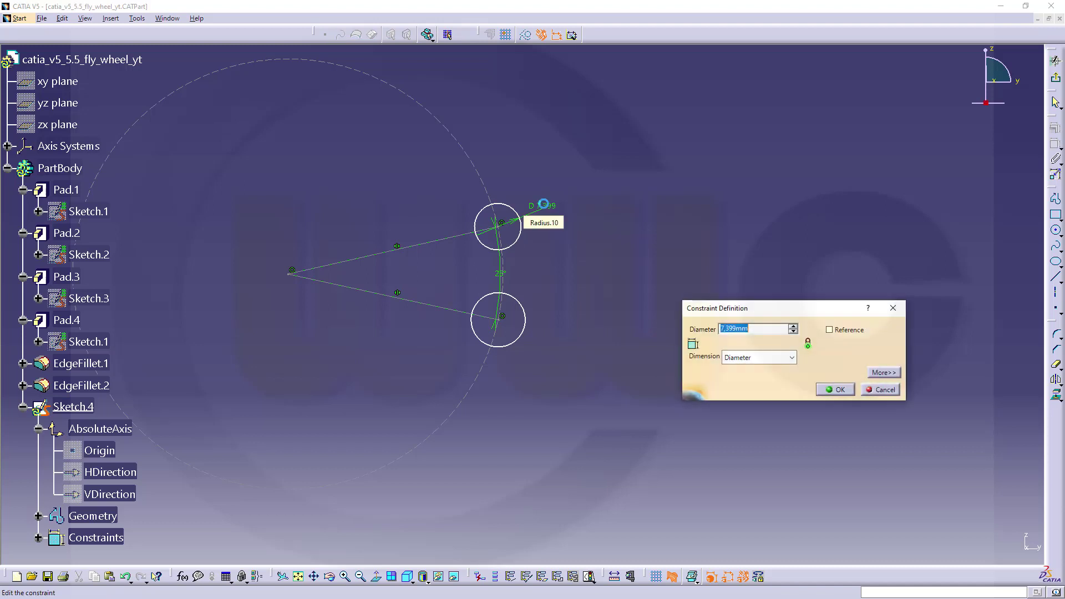
{"action": "key", "text": "Return"}
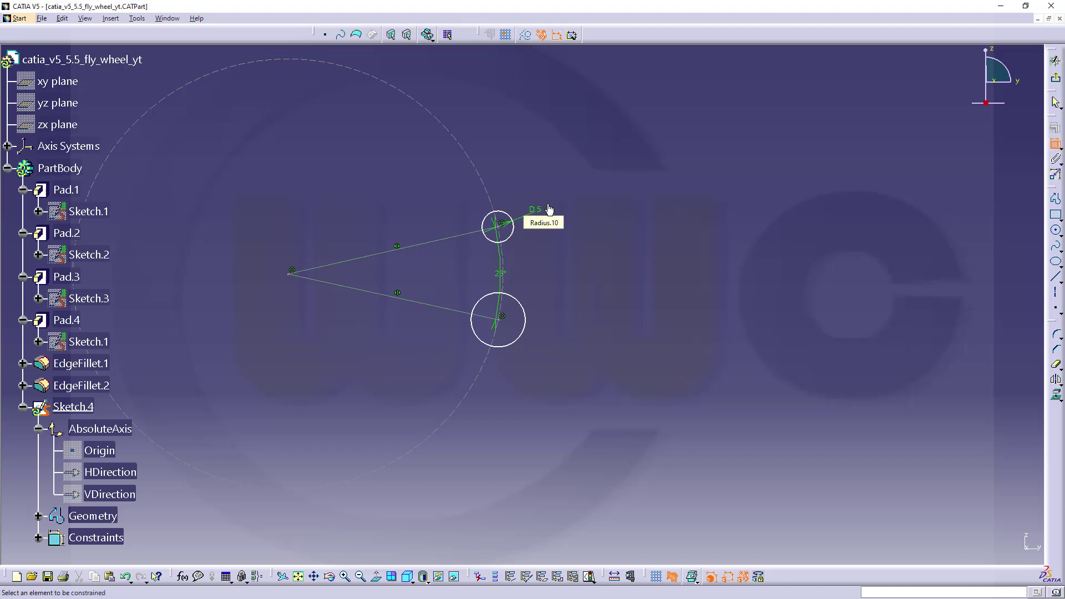
{"action": "left_click", "coordinate": [532, 321]}
{"action": "left_click", "coordinate": [562, 316]}
{"action": "double_click", "coordinate": [560, 314]}
{"action": "type", "text": "5mm"}
{"action": "key", "text": "Return"}
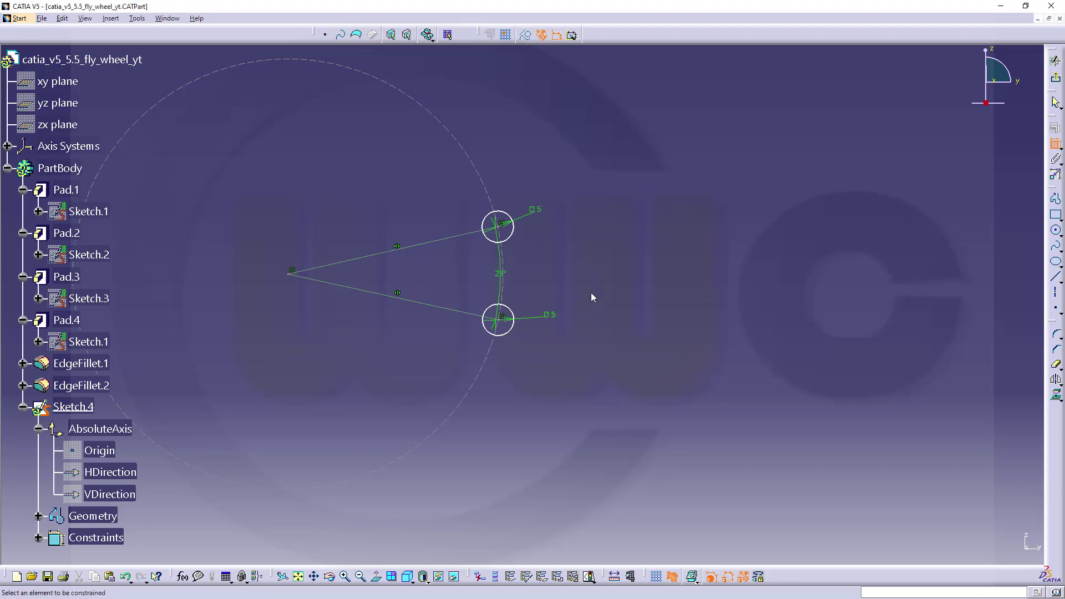
Draw inner and outer circles centred on the origin, each touching the small circles.
{"action": "left_click", "coordinate": [1055, 230]}
{"action": "left_click", "coordinate": [291, 270]}
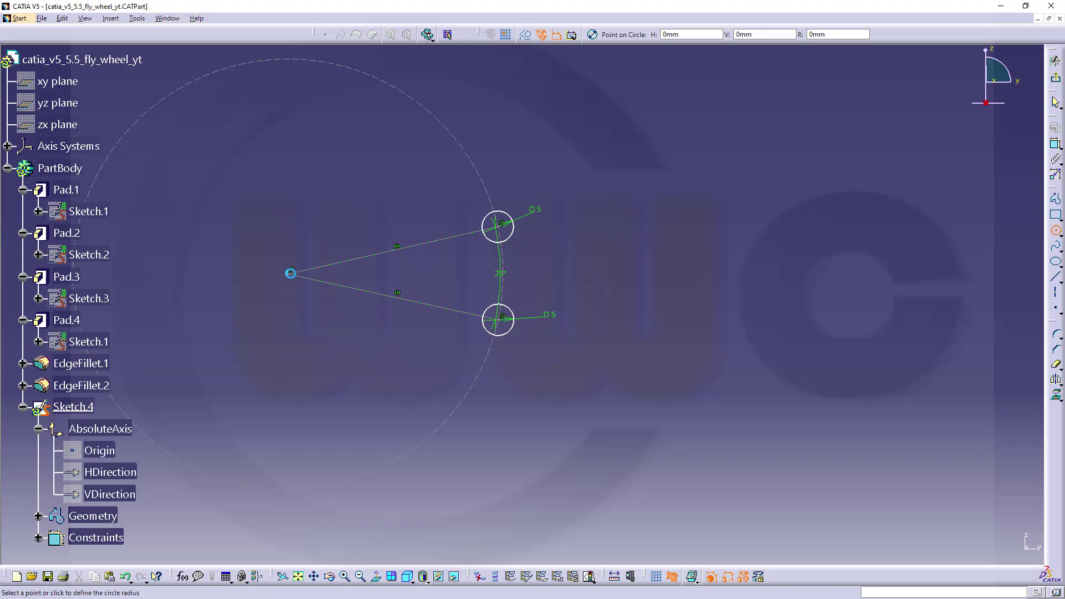
{"action": "left_click", "coordinate": [496, 244]}
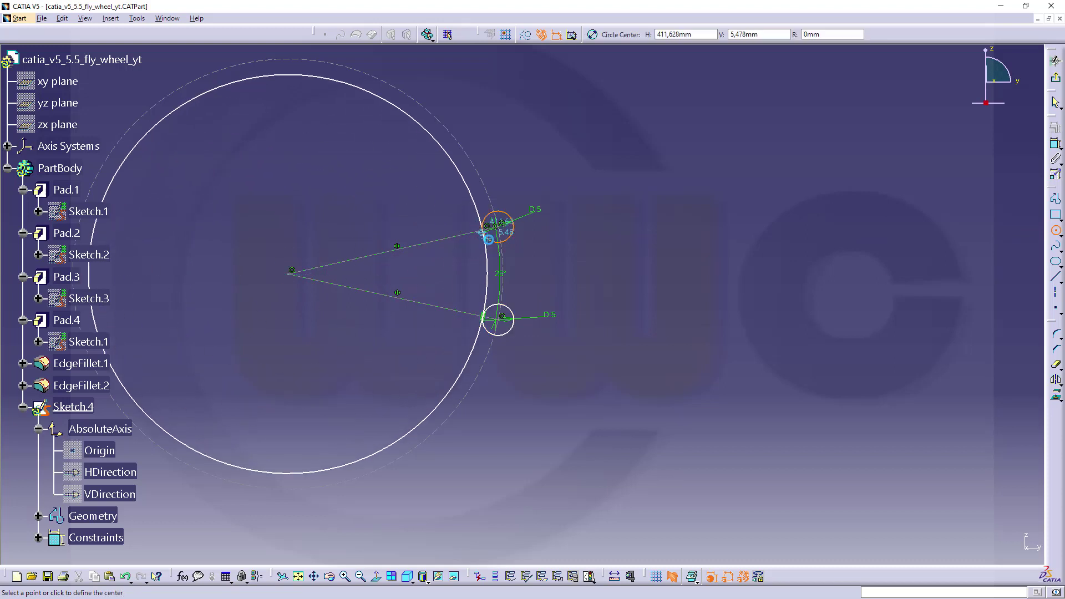
{"action": "left_click", "coordinate": [293, 271]}
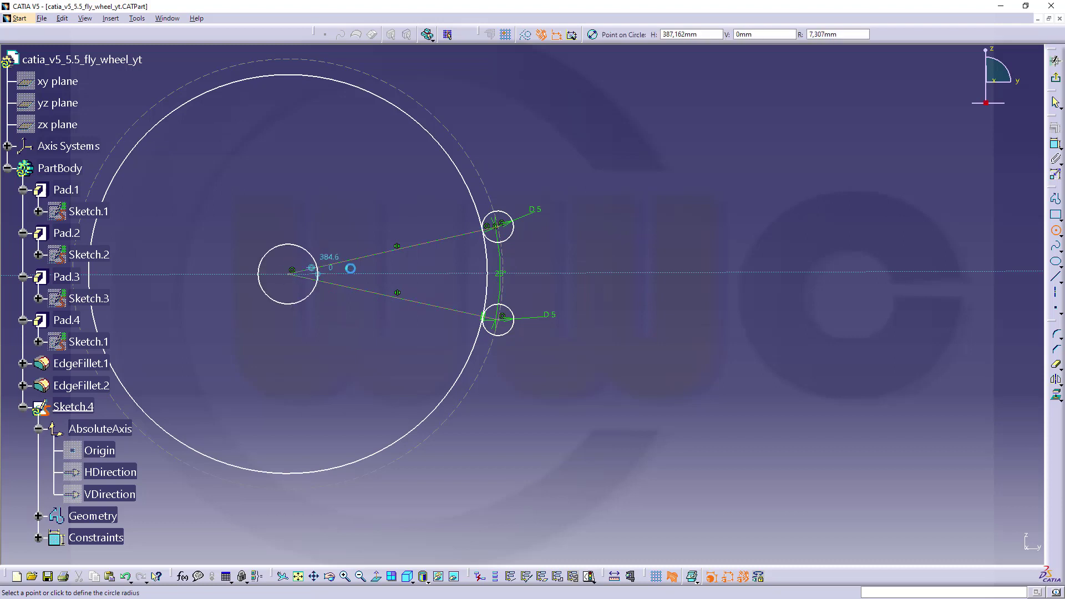
{"action": "left_click", "coordinate": [519, 232]}
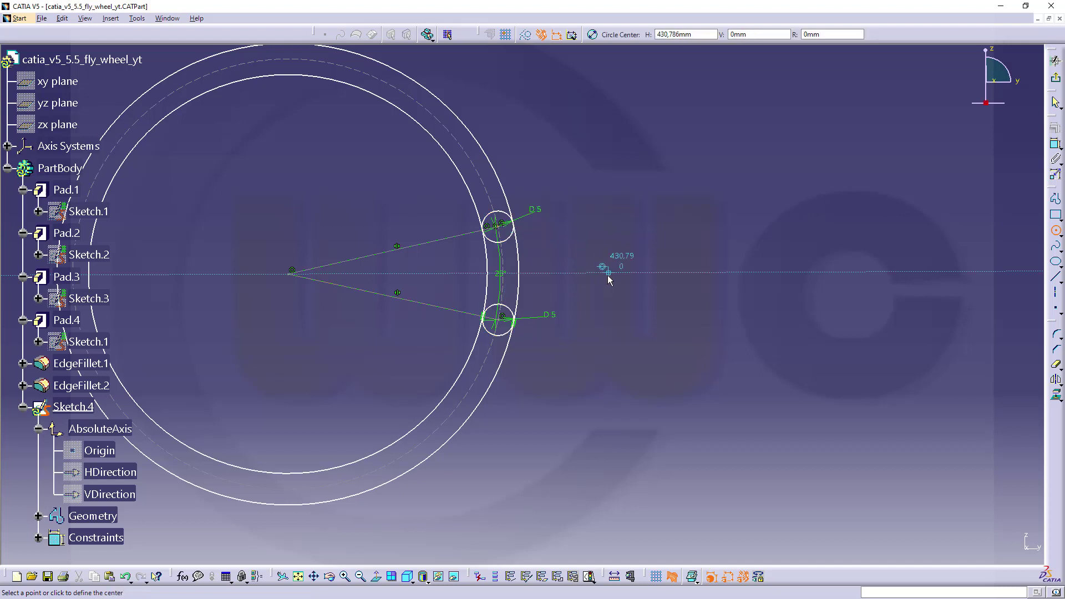
{"action": "key", "text": "Escape"}
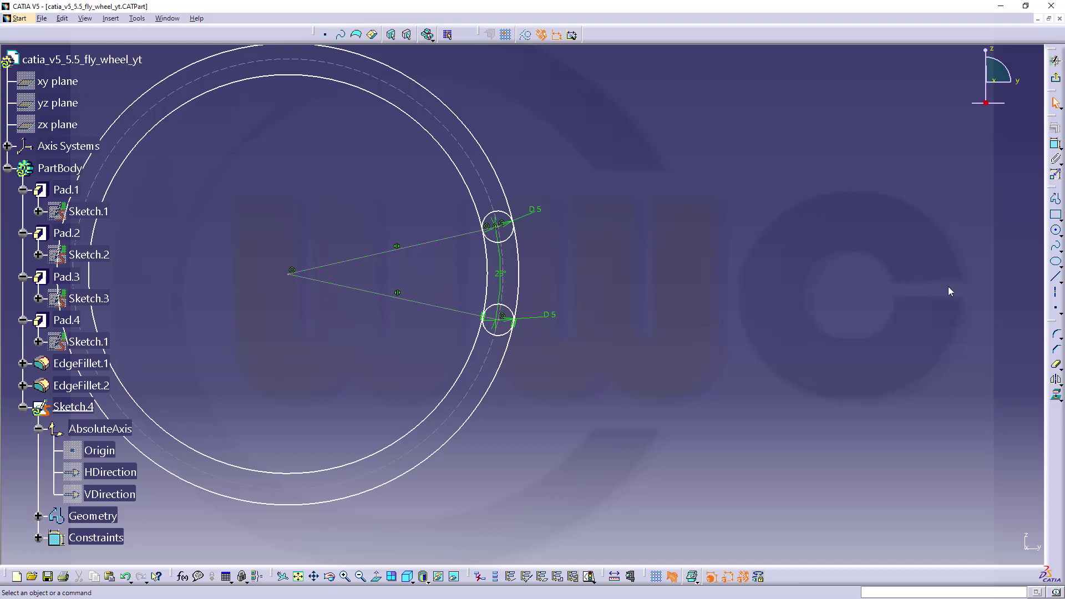
Quick Trim the excess circle arcs, leaving a closed curved slot outline.
{"action": "left_click", "coordinate": [1055, 364]}
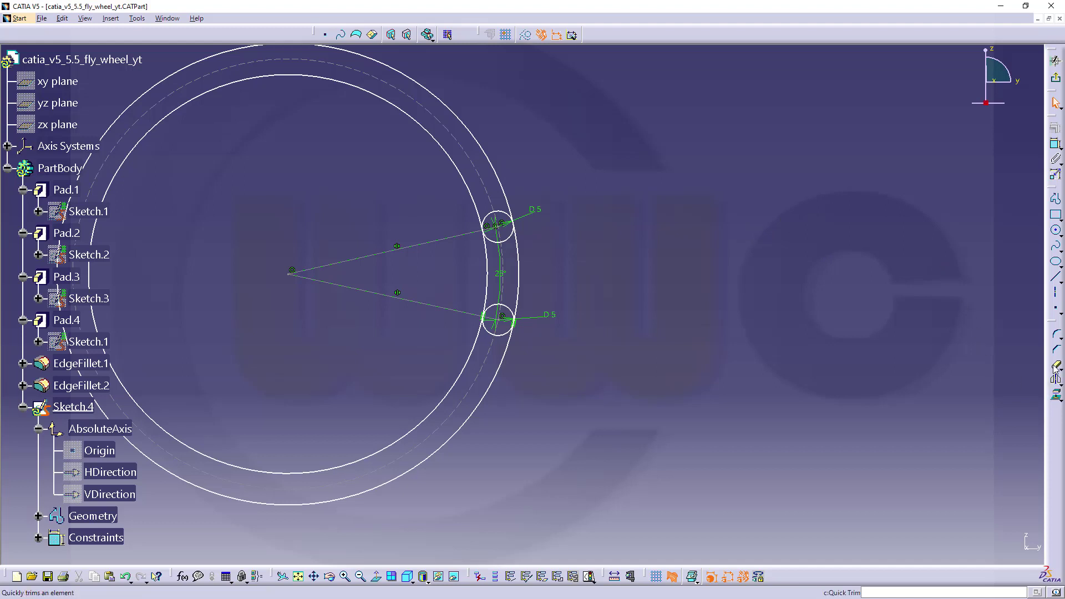
{"action": "left_click", "coordinate": [468, 428]}
{"action": "left_click", "coordinate": [435, 418]}
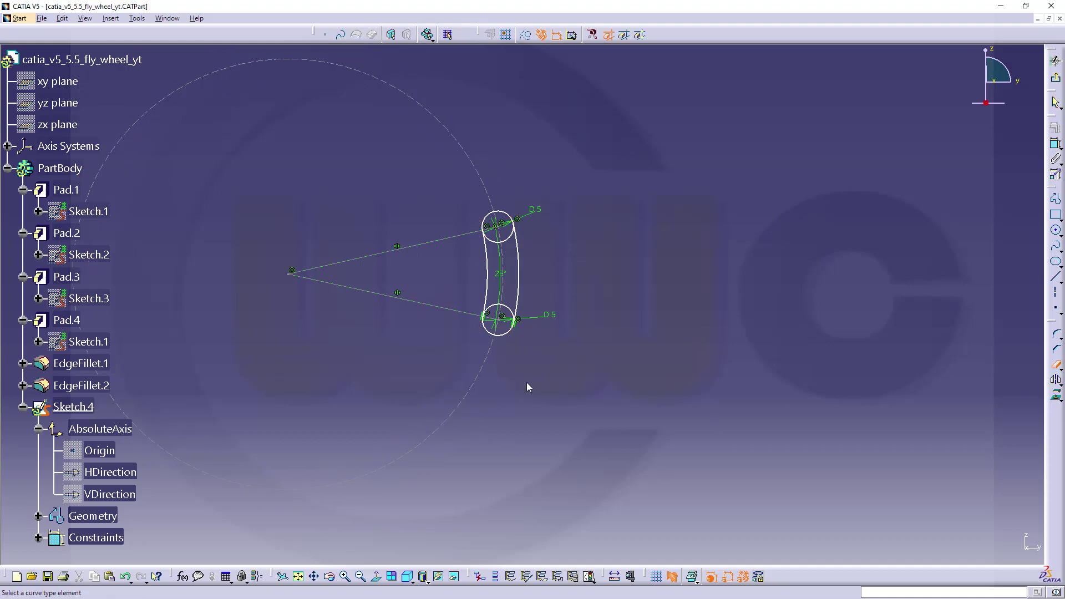
{"action": "scroll", "coordinate": [532, 404], "scroll_direction": "up", "scroll_amount": 5}
{"action": "left_click", "coordinate": [515, 464]}
{"action": "left_click", "coordinate": [459, 455]}
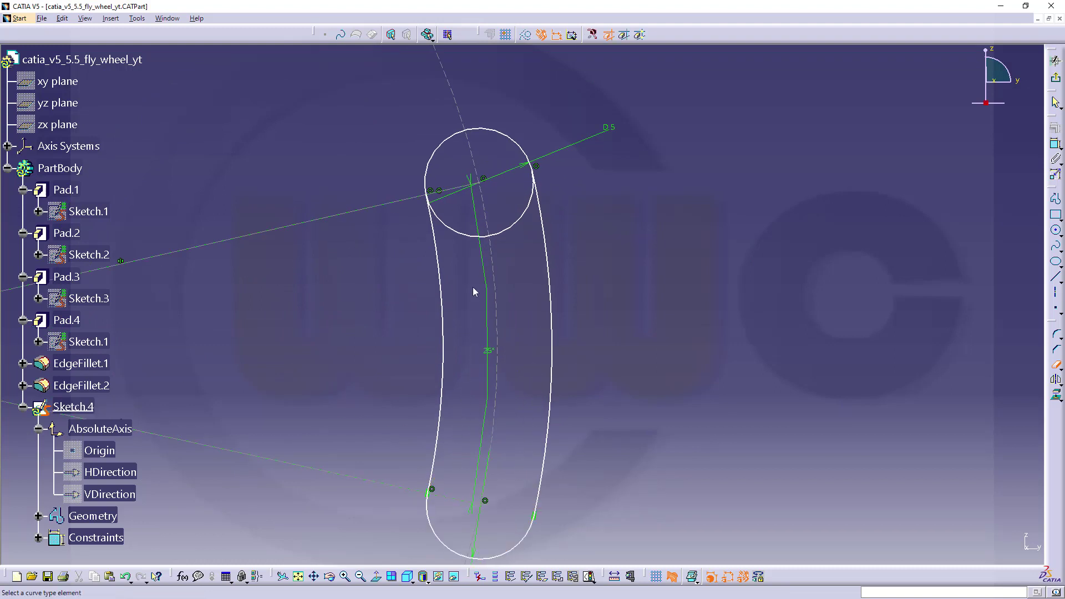
{"action": "left_click", "coordinate": [470, 235]}
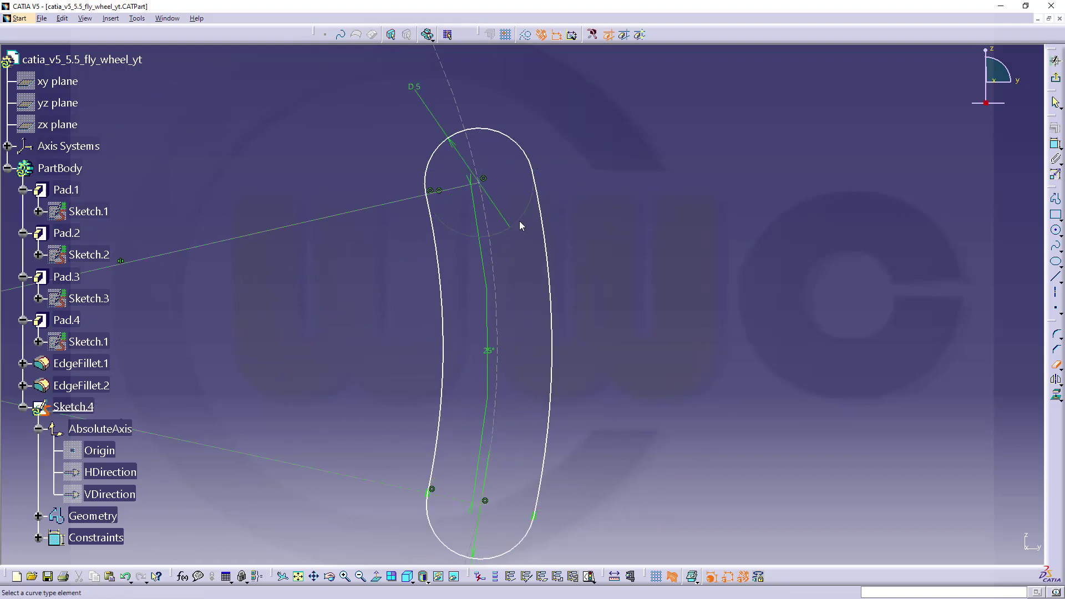
{"action": "scroll", "coordinate": [521, 225], "scroll_direction": "down", "scroll_amount": 5}
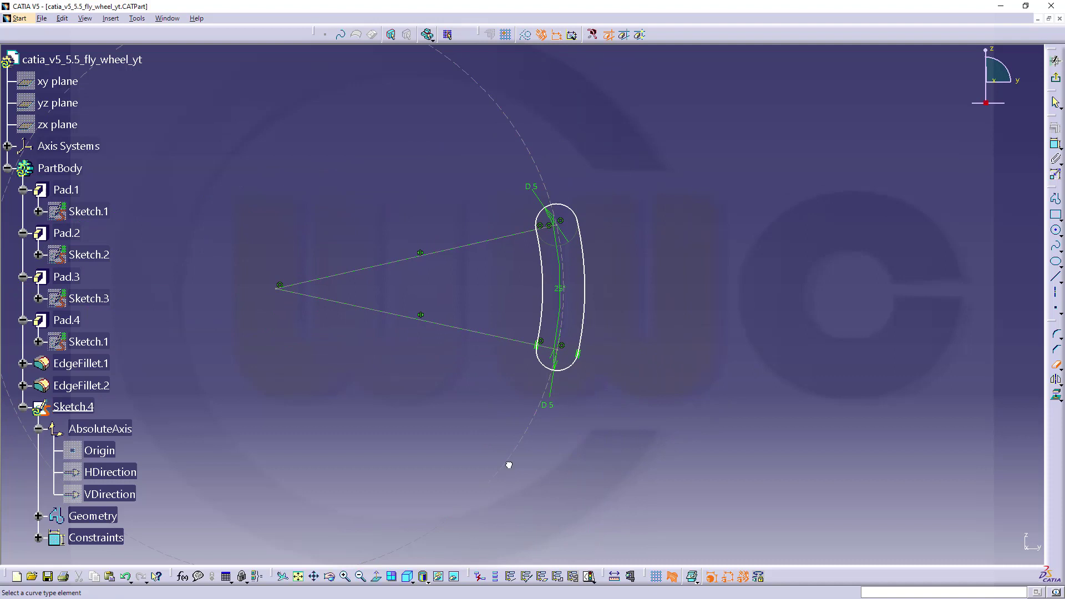
Dimension the dashed construction circle to diameter 25.
{"action": "left_click", "coordinate": [1053, 146]}
{"action": "left_click", "coordinate": [520, 452]}
{"action": "left_click", "coordinate": [581, 463]}
{"action": "double_click", "coordinate": [582, 461]}
{"action": "type", "text": "2"}
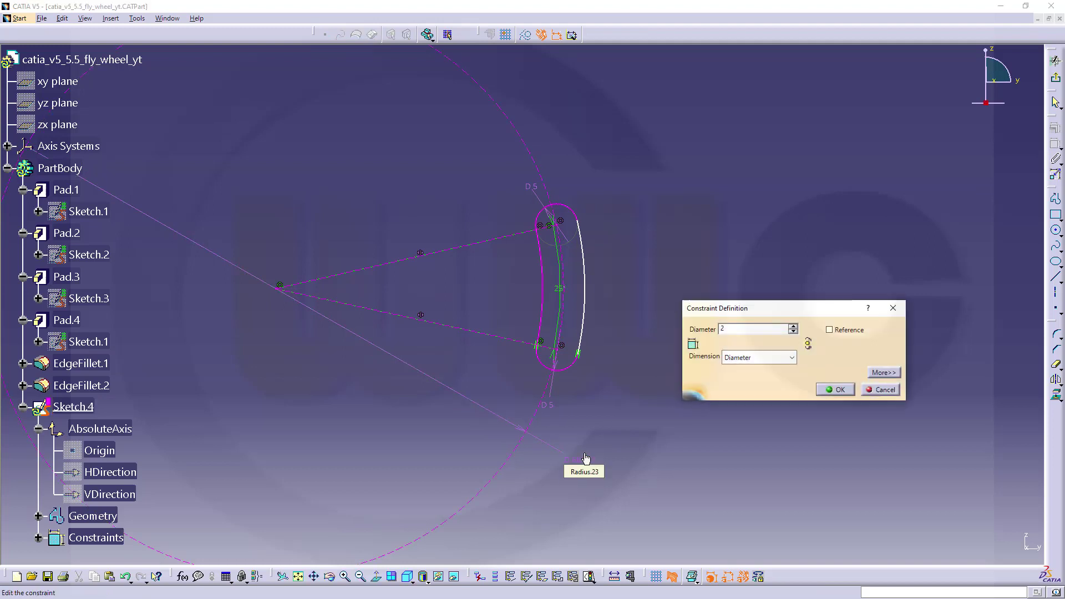
{"action": "type", "text": "5mm"}
{"action": "key", "text": "Return"}
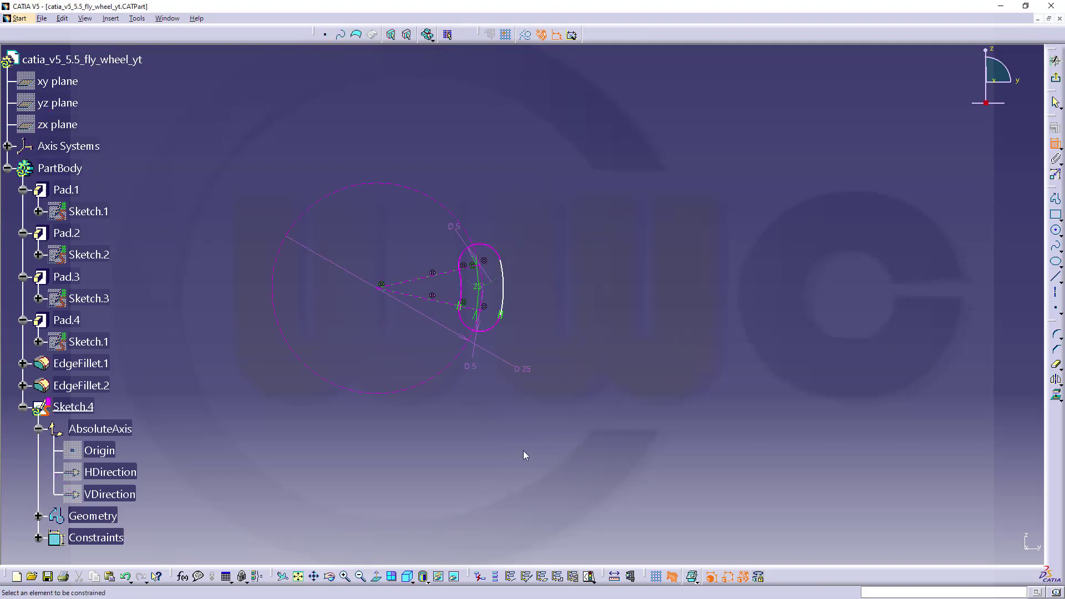
Make the slot's right arc tangent to its end arc.
{"action": "mouse_move", "coordinate": [468, 431]}
{"action": "middle_mouse_down"}
{"action": "mouse_move", "coordinate": [544, 366]}
{"action": "mouse_move", "coordinate": [665, 349]}
{"action": "middle_mouse_up"}
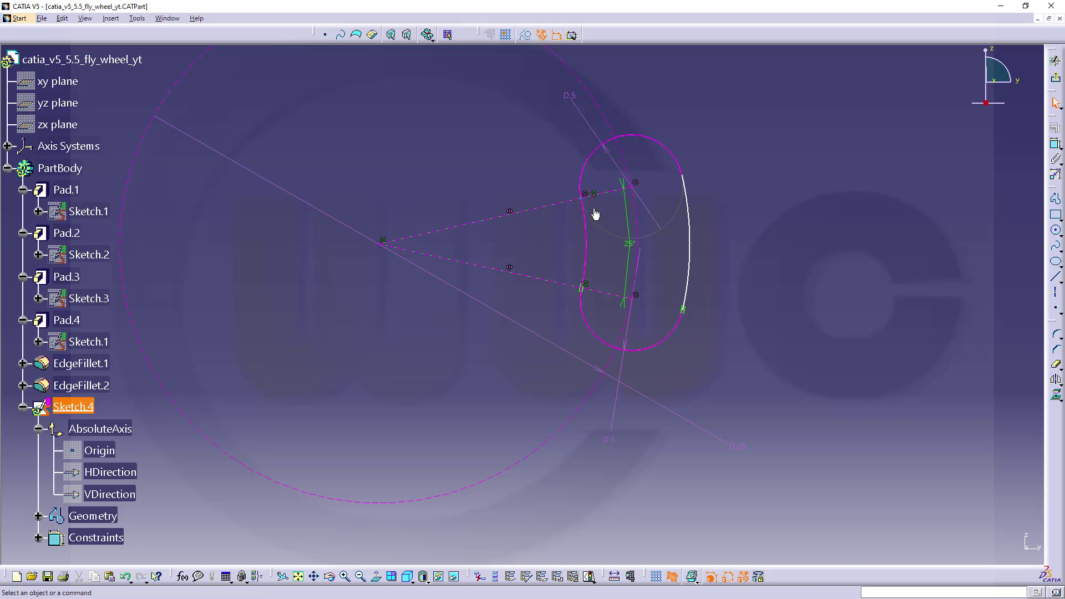
{"action": "left_click", "coordinate": [572, 99]}
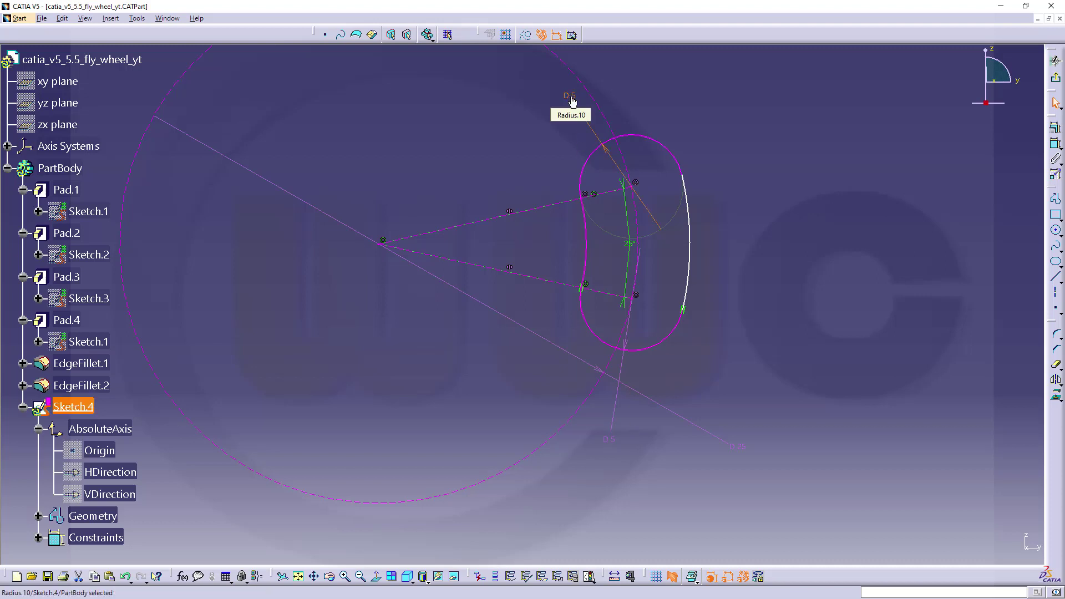
{"action": "left_click", "coordinate": [707, 225]}
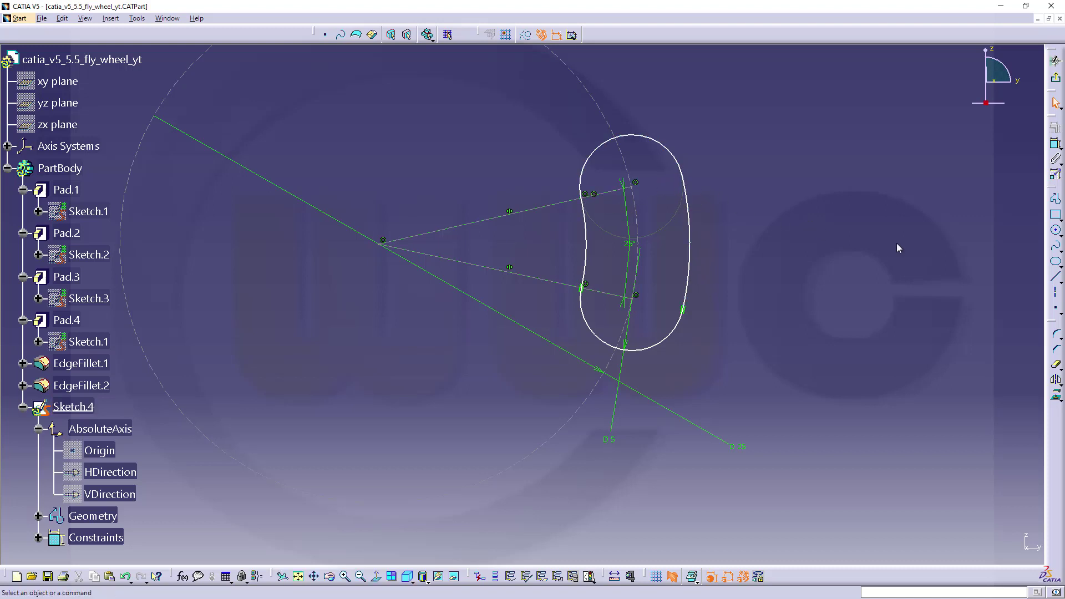
{"action": "left_click", "coordinate": [1056, 144]}
{"action": "left_click", "coordinate": [676, 158]}
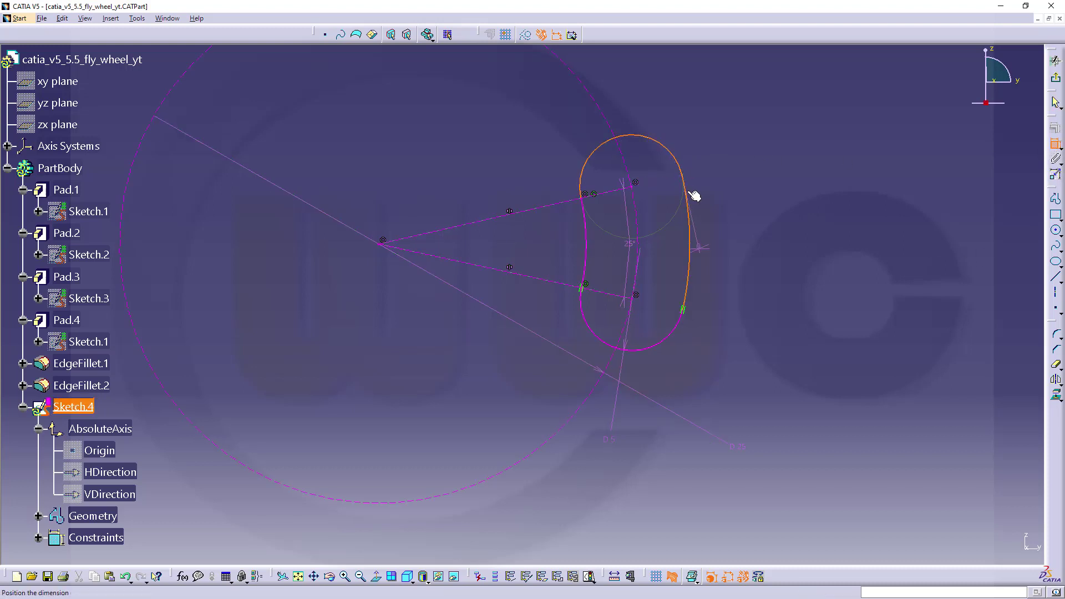
{"action": "right_click", "coordinate": [710, 178]}
{"action": "left_click", "coordinate": [744, 294]}
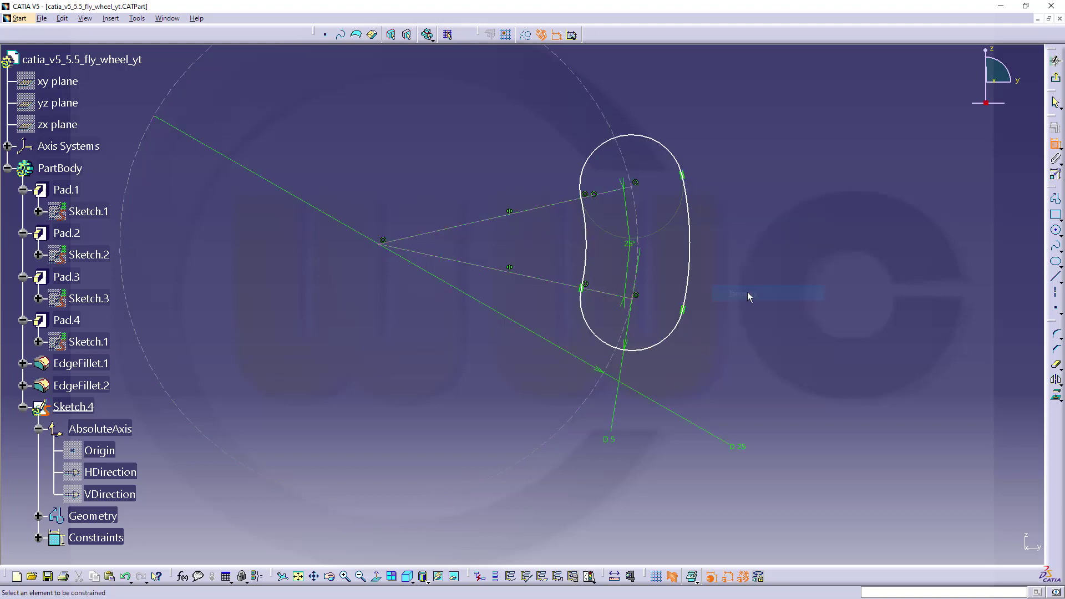
Make the slot's left arc tangent to the top end arc and check the geometry stays fixed.
{"action": "left_click", "coordinate": [588, 213]}
{"action": "left_click", "coordinate": [584, 184]}
{"action": "right_click", "coordinate": [554, 156]}
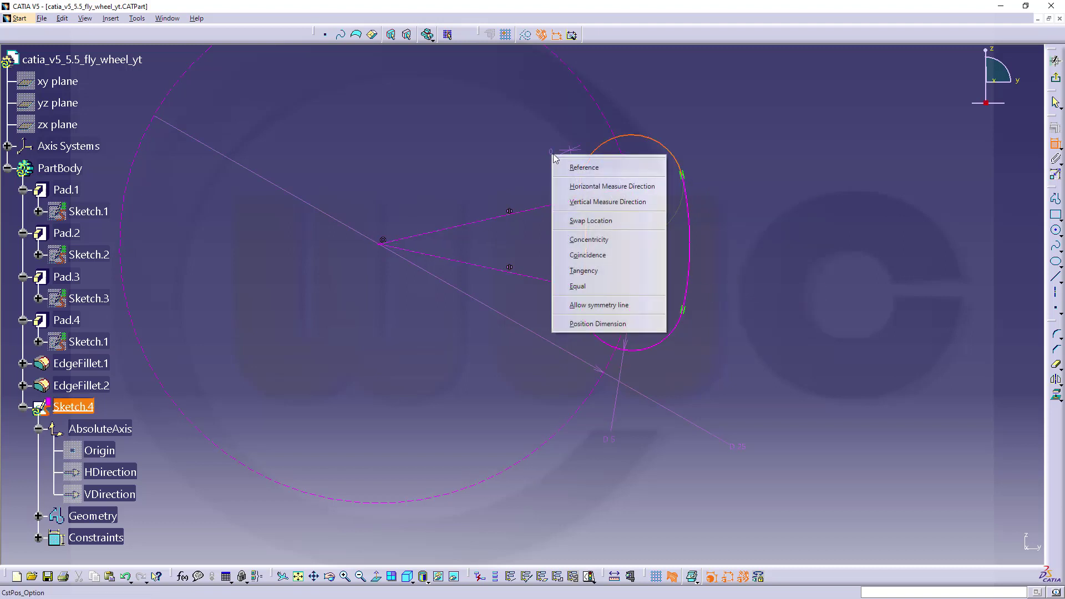
{"action": "left_click", "coordinate": [597, 269]}
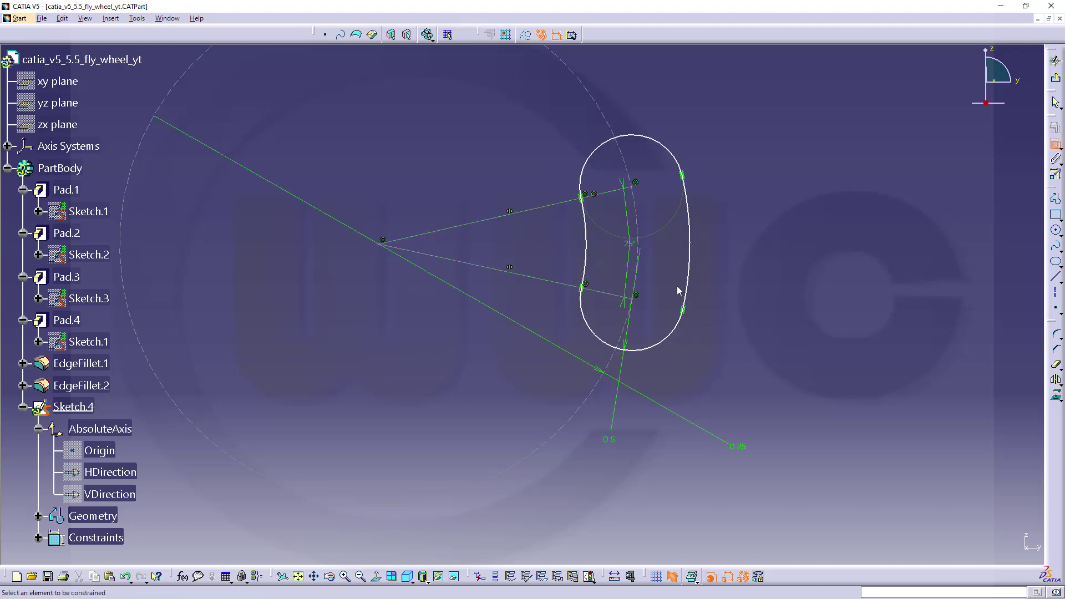
{"action": "middle_click_drag", "start_coordinate": [548, 304], "coordinate": [590, 340]}
{"action": "mouse_move", "coordinate": [559, 305]}
{"action": "middle_mouse_down"}
{"action": "mouse_move", "coordinate": [558, 286]}
{"action": "mouse_move", "coordinate": [673, 227]}
{"action": "middle_mouse_up"}
{"action": "key", "text": "Escape"}
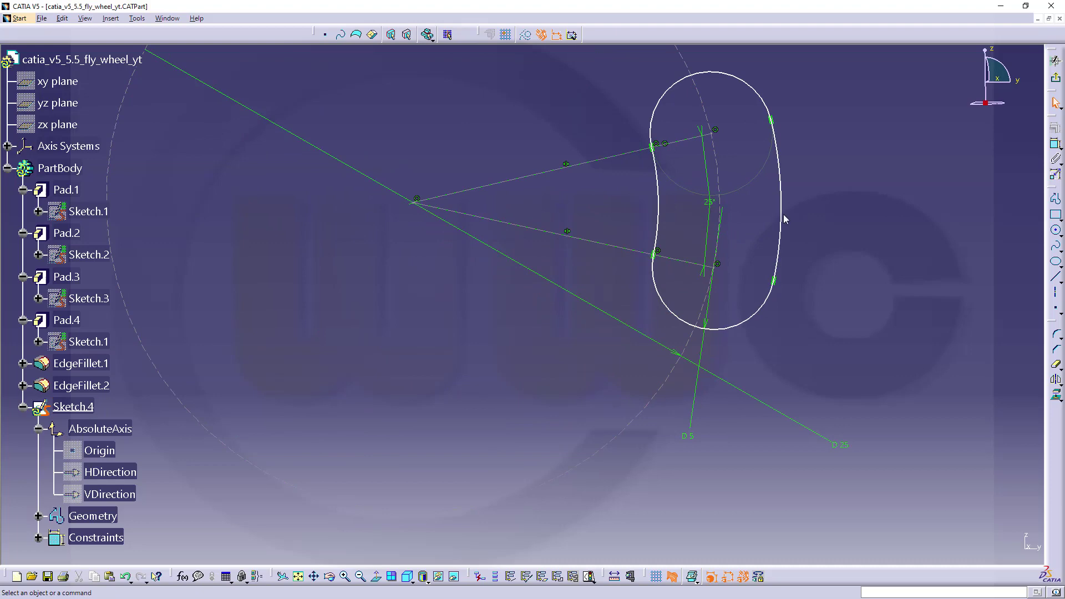
{"action": "left_click_drag", "start_coordinate": [781, 218], "coordinate": [784, 215]}
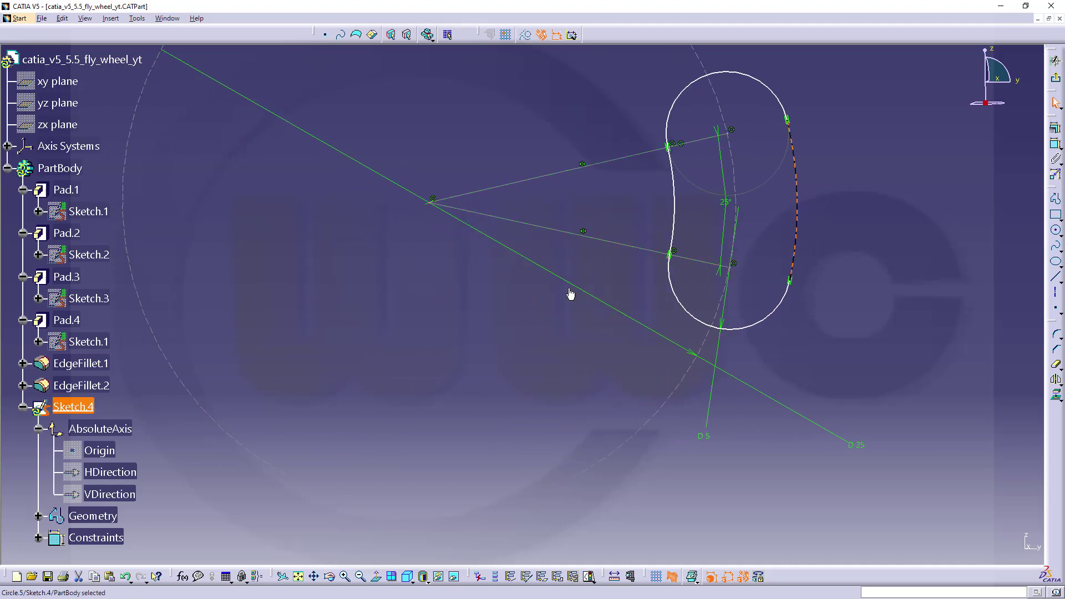
{"action": "mouse_move", "coordinate": [483, 304]}
{"action": "middle_mouse_down"}
{"action": "mouse_move", "coordinate": [625, 259]}
{"action": "mouse_move", "coordinate": [594, 340]}
{"action": "mouse_move", "coordinate": [723, 278]}
{"action": "mouse_move", "coordinate": [715, 294]}
{"action": "mouse_move", "coordinate": [601, 325]}
{"action": "mouse_move", "coordinate": [743, 284]}
{"action": "mouse_move", "coordinate": [743, 333]}
{"action": "mouse_move", "coordinate": [575, 291]}
{"action": "mouse_move", "coordinate": [585, 328]}
{"action": "mouse_move", "coordinate": [790, 284]}
{"action": "middle_mouse_up"}
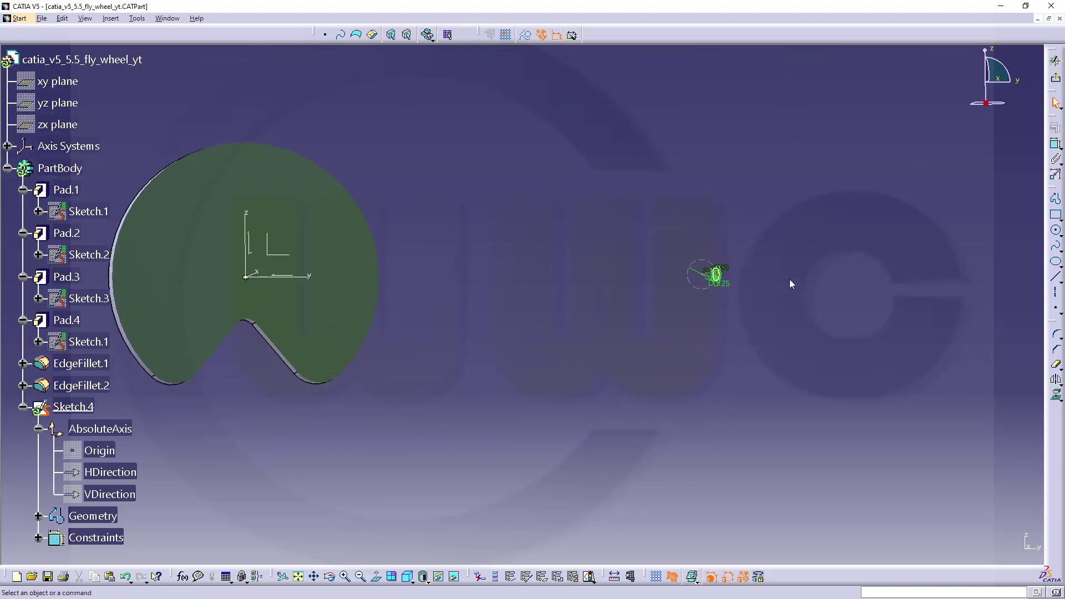
Apply a Coincidence constraint between the slot's construction-circle centre and the origin, moving the slot onto the flywheel.
{"action": "left_click", "coordinate": [1055, 147]}
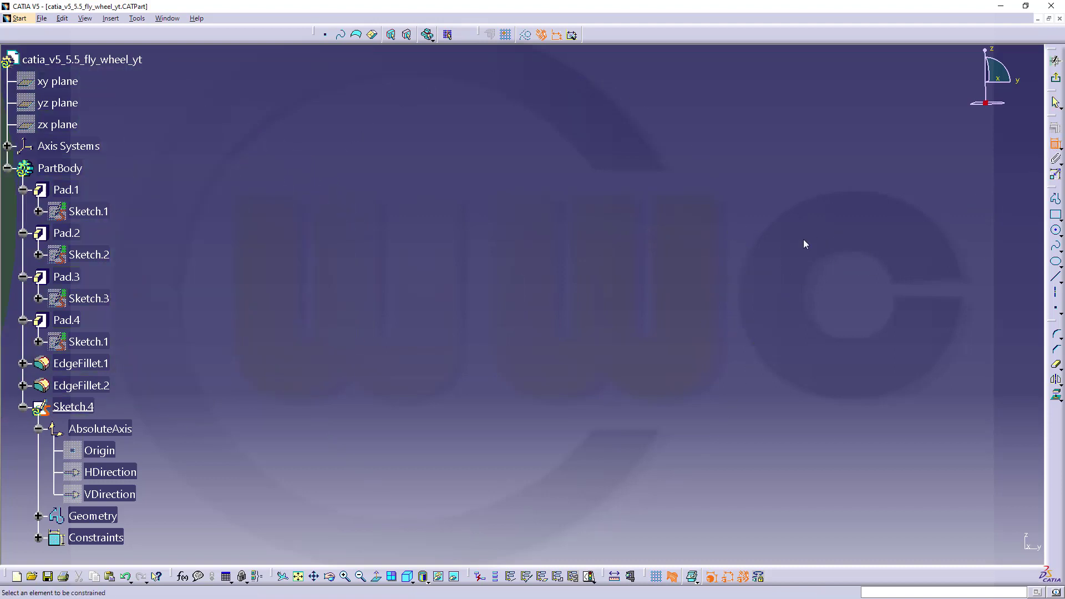
{"action": "left_click", "coordinate": [534, 282]}
{"action": "mouse_move", "coordinate": [407, 318]}
{"action": "middle_mouse_down"}
{"action": "mouse_move", "coordinate": [552, 271]}
{"action": "mouse_move", "coordinate": [524, 338]}
{"action": "mouse_move", "coordinate": [548, 266]}
{"action": "mouse_move", "coordinate": [575, 298]}
{"action": "middle_mouse_up"}
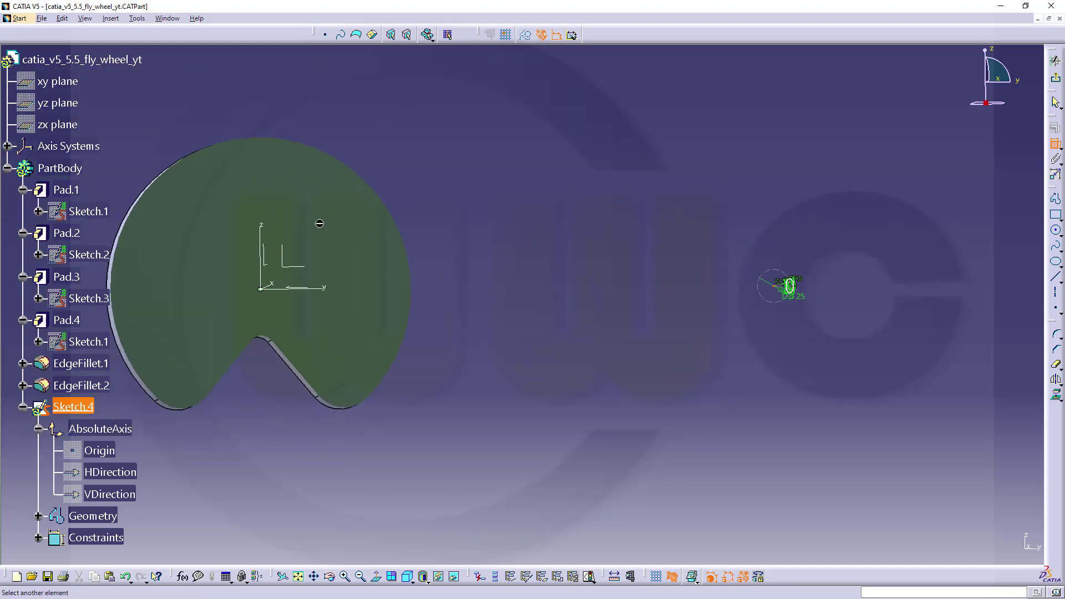
{"action": "left_click", "coordinate": [260, 244]}
{"action": "right_click", "coordinate": [484, 200]}
{"action": "left_click", "coordinate": [520, 251]}
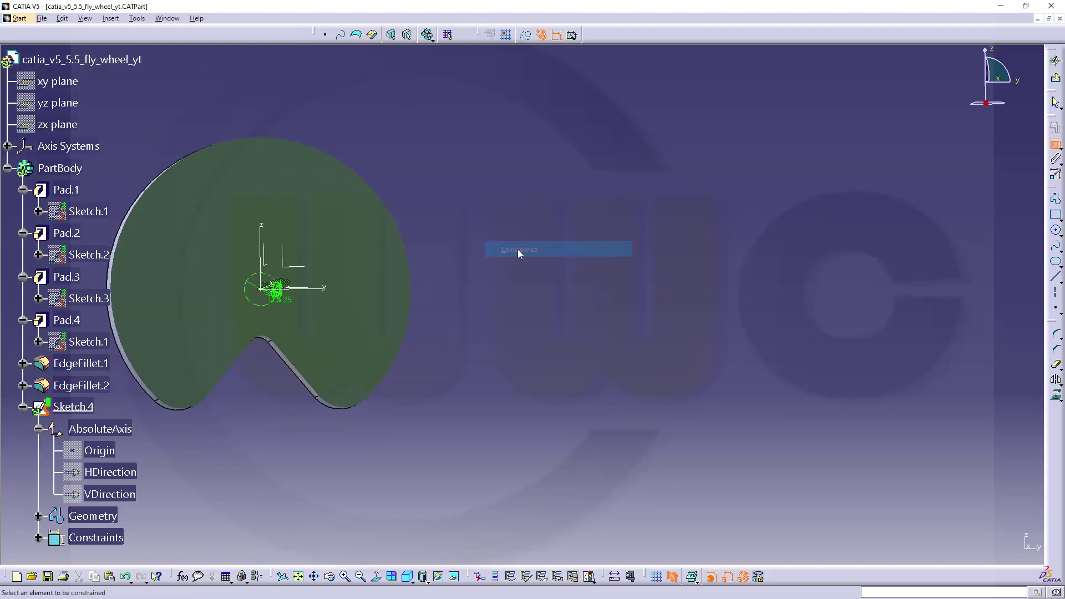
{"action": "mouse_move", "coordinate": [416, 351]}
{"action": "middle_mouse_down"}
{"action": "mouse_move", "coordinate": [528, 300]}
{"action": "mouse_move", "coordinate": [536, 321]}
{"action": "mouse_move", "coordinate": [508, 287]}
{"action": "mouse_move", "coordinate": [694, 281]}
{"action": "mouse_move", "coordinate": [710, 243]}
{"action": "middle_mouse_up"}
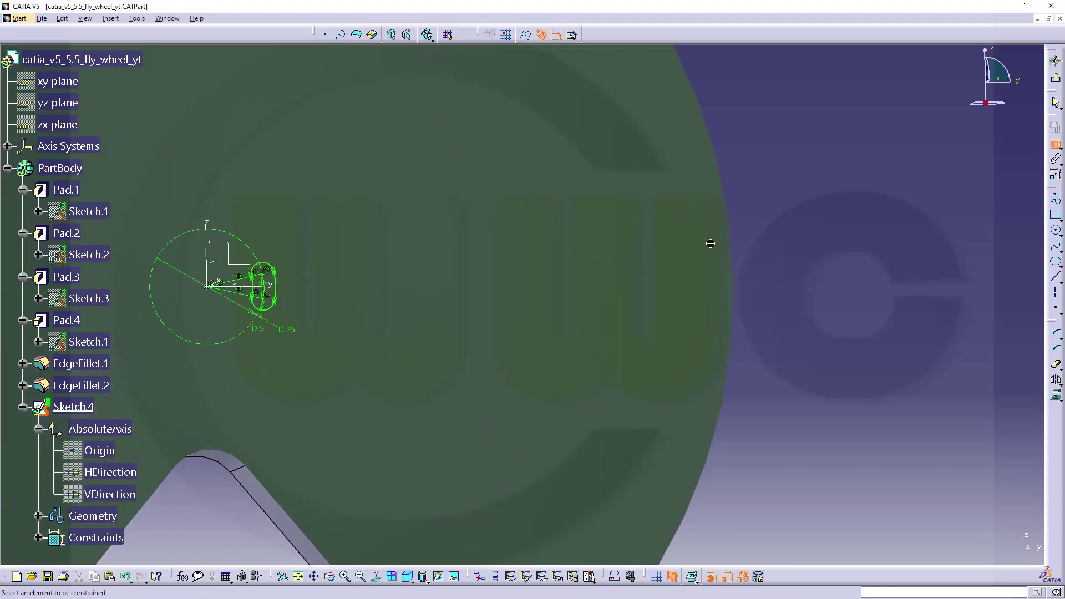
Leave Sketcher and pocket Sketch.4 30 mm with Mirrored extent into the hub.
{"action": "left_click", "coordinate": [1056, 82]}
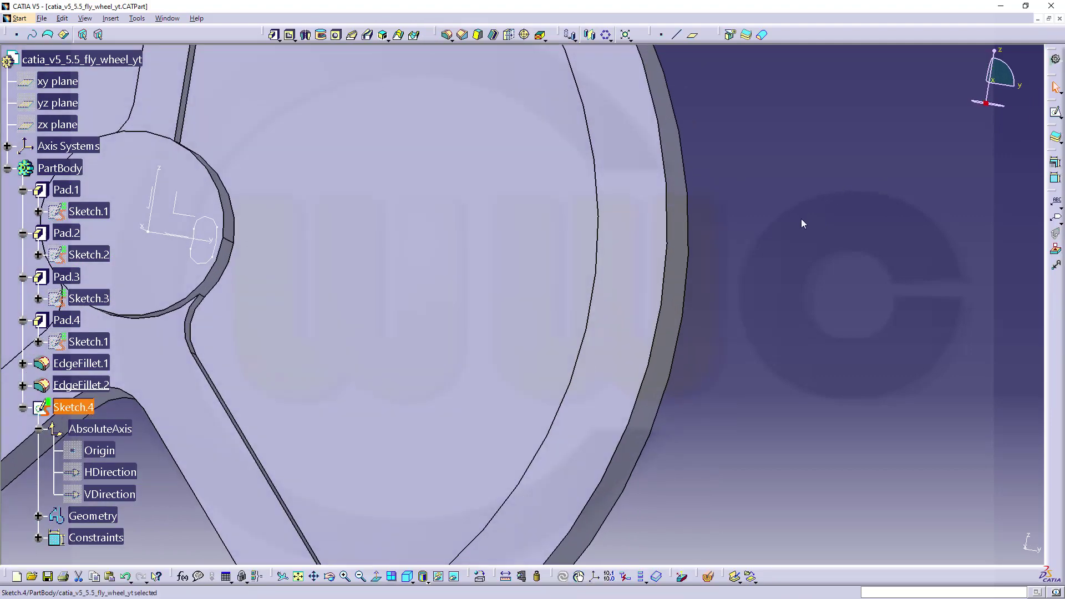
{"action": "middle_click_drag", "start_coordinate": [801, 219], "coordinate": [487, 255]}
{"action": "left_click", "coordinate": [289, 35]}
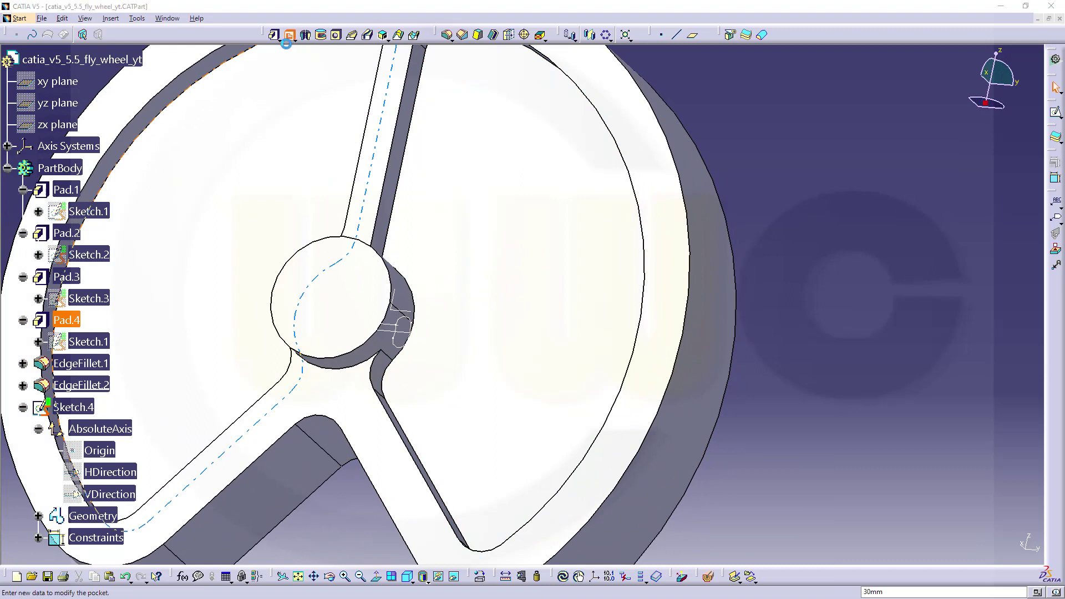
{"action": "left_click", "coordinate": [389, 345]}
{"action": "left_click", "coordinate": [929, 204]}
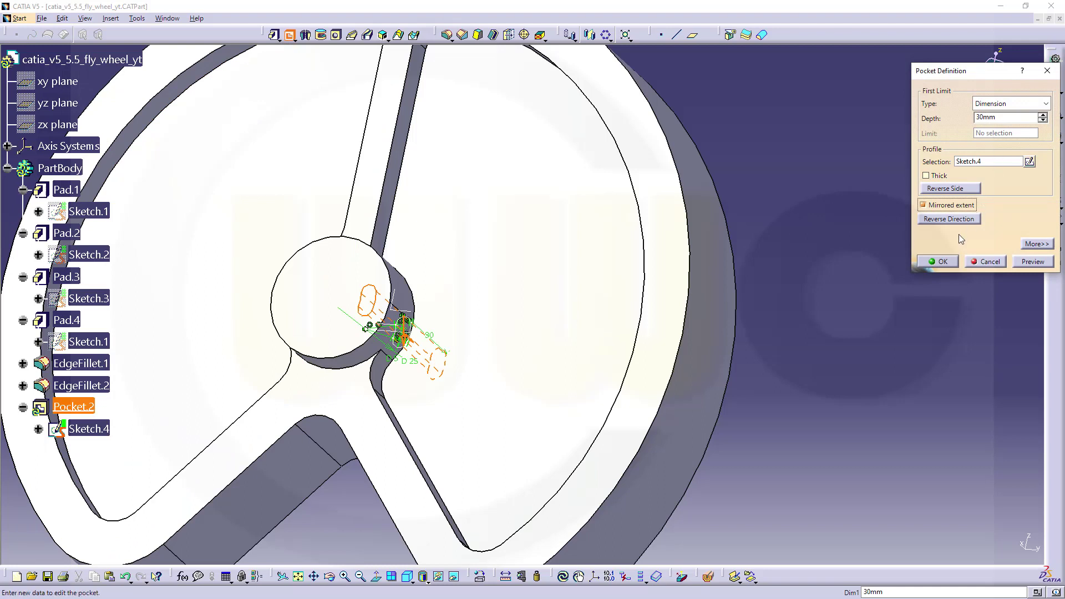
{"action": "left_click", "coordinate": [943, 261]}
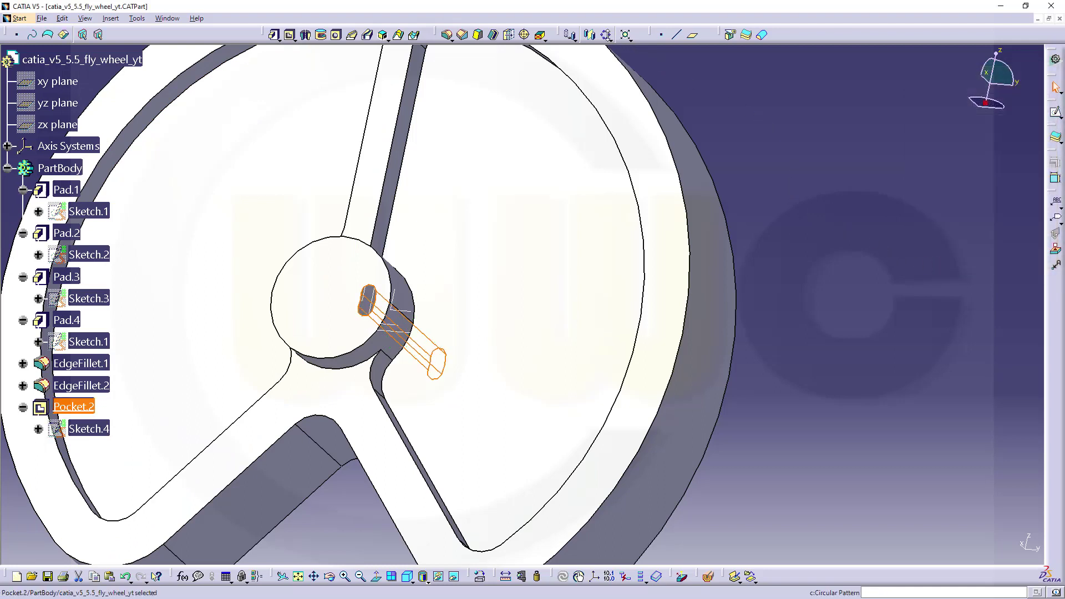
Circular-pattern Pocket.2 as a Complete crown of 6 instances about the absolute axis.
{"action": "left_click", "coordinate": [605, 35]}
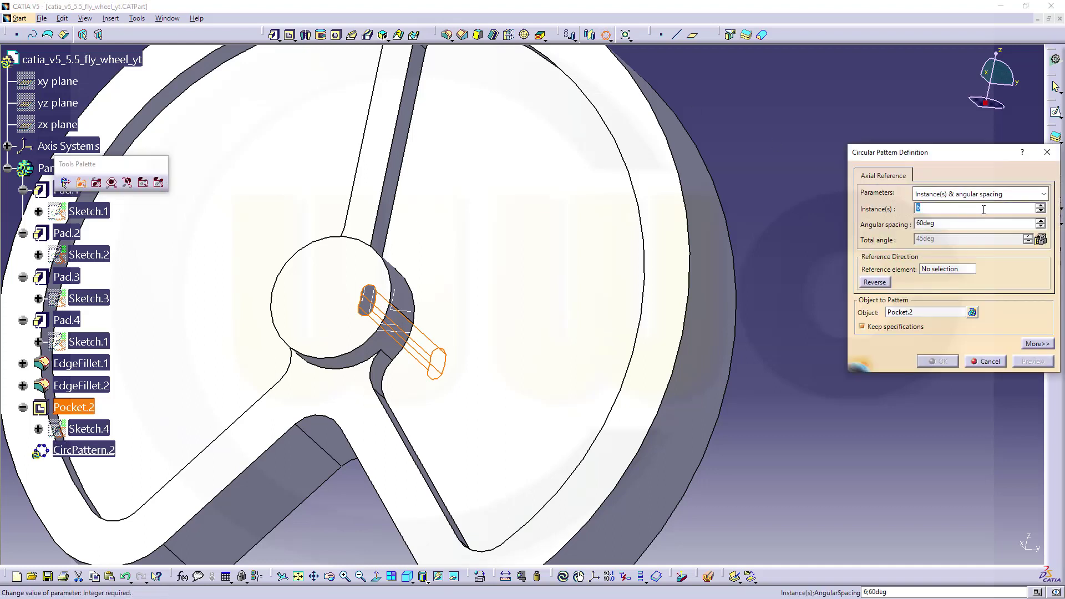
{"action": "left_click", "coordinate": [1043, 194]}
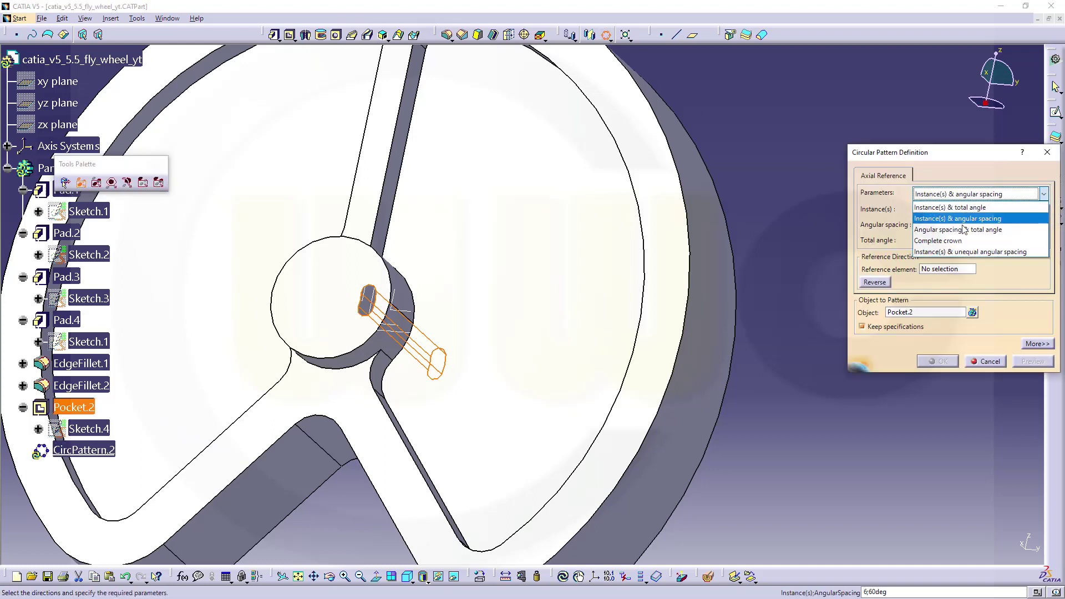
{"action": "left_click", "coordinate": [951, 242]}
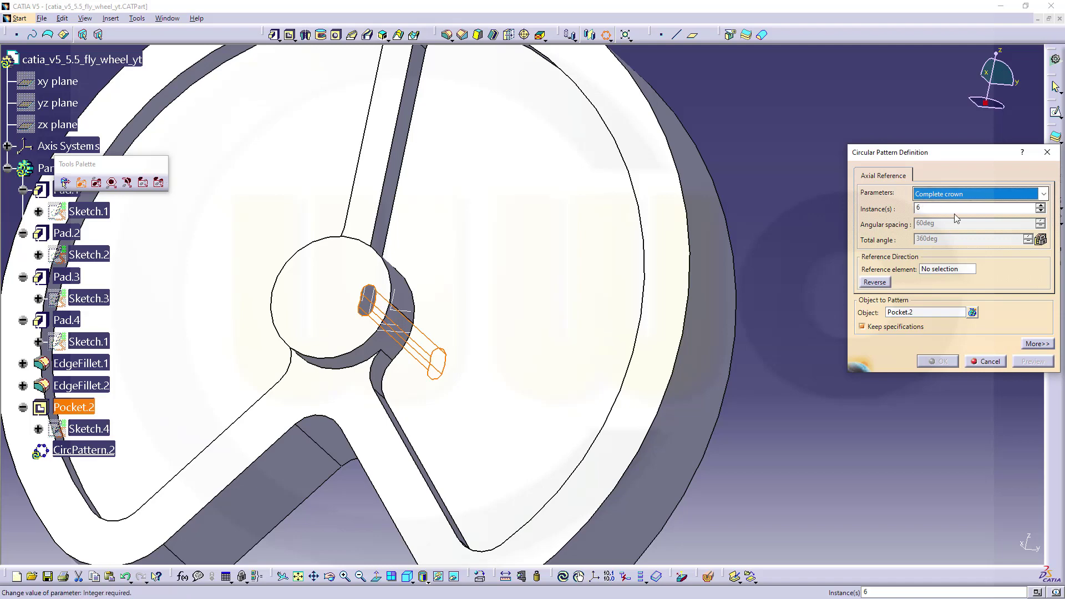
{"action": "left_click", "coordinate": [947, 269]}
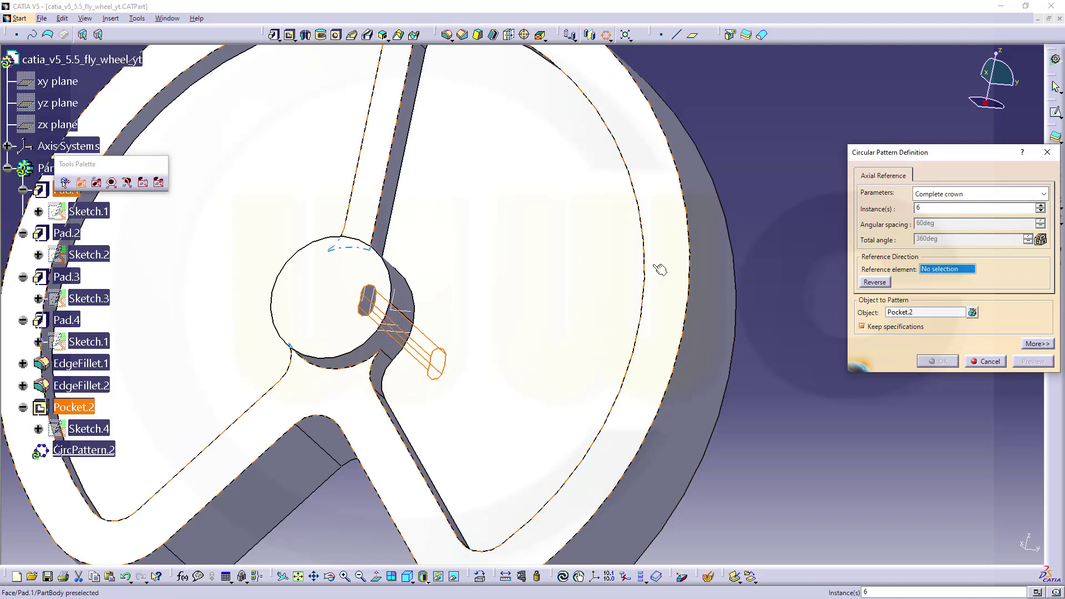
{"action": "mouse_move", "coordinate": [401, 292]}
{"action": "middle_mouse_down"}
{"action": "mouse_move", "coordinate": [403, 335]}
{"action": "mouse_move", "coordinate": [407, 277]}
{"action": "middle_mouse_up"}
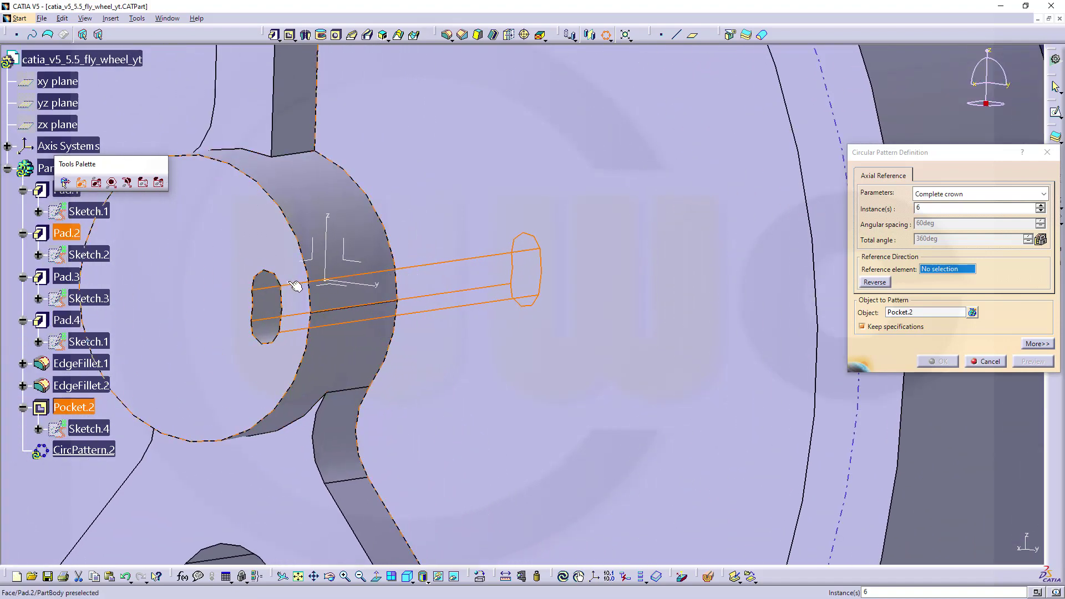
{"action": "left_click", "coordinate": [295, 285]}
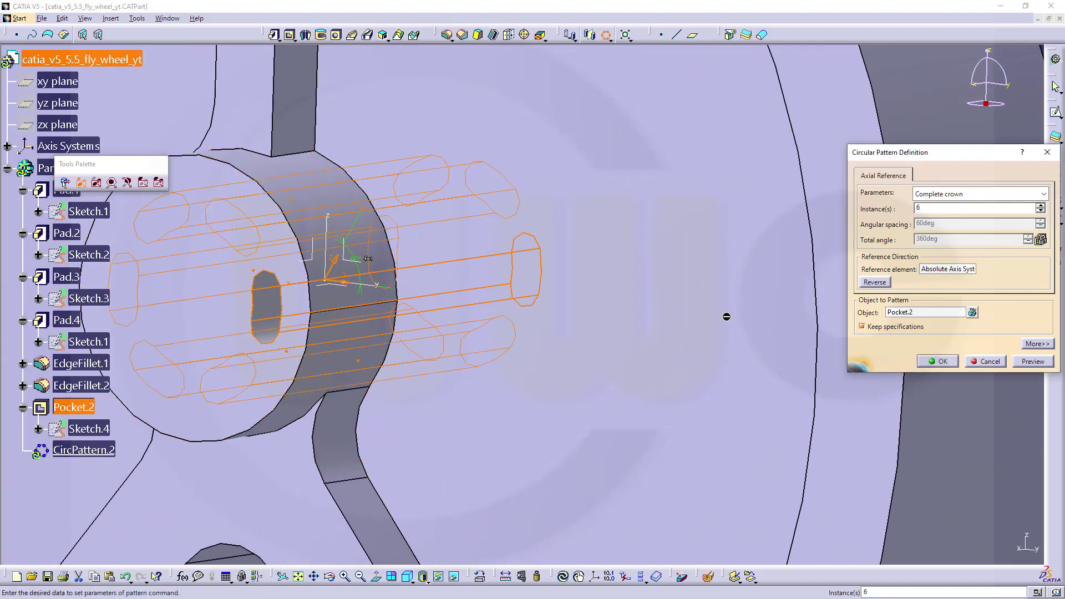
{"action": "left_click", "coordinate": [936, 361]}
{"action": "middle_click_drag", "start_coordinate": [359, 266], "coordinate": [599, 351]}
{"action": "left_click", "coordinate": [299, 578]}
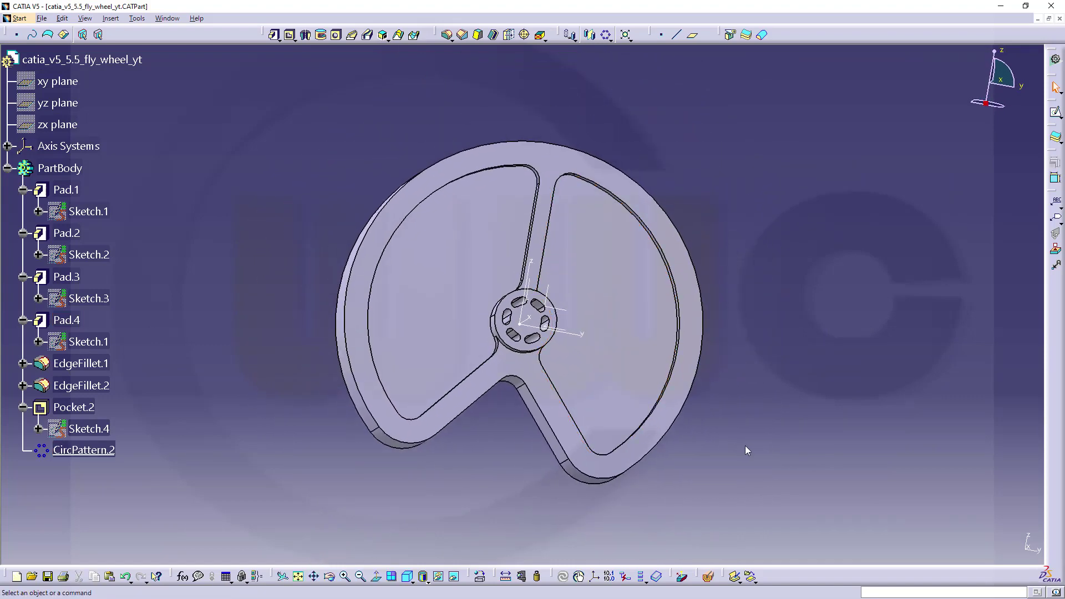
Copy Sketch.4 and paste it into PartBody, creating Sketch.6.
{"action": "middle_click_drag", "start_coordinate": [745, 446], "coordinate": [251, 312]}
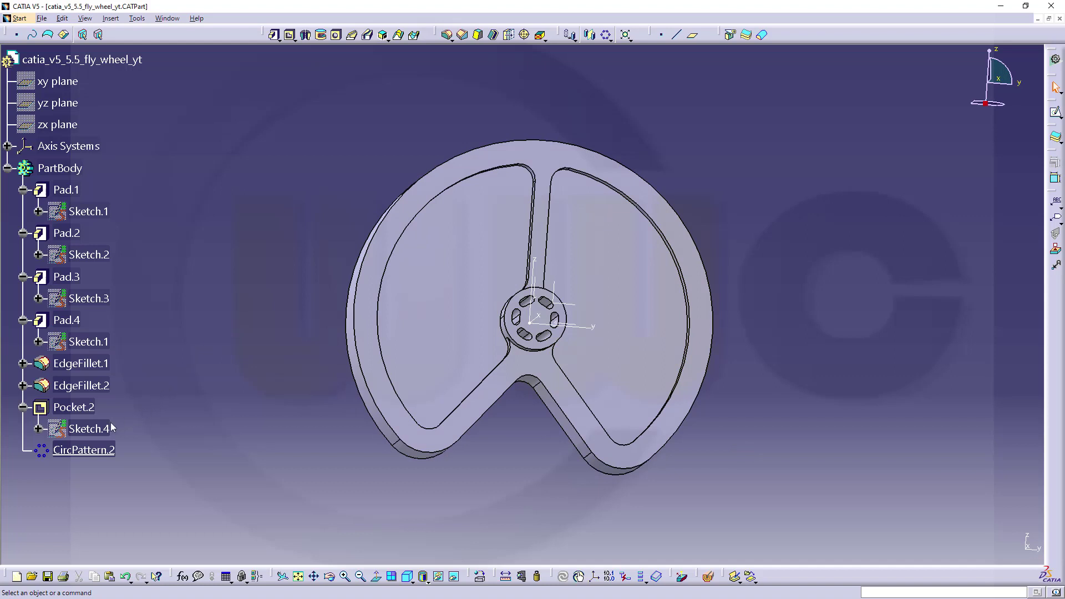
{"action": "left_click", "coordinate": [91, 428]}
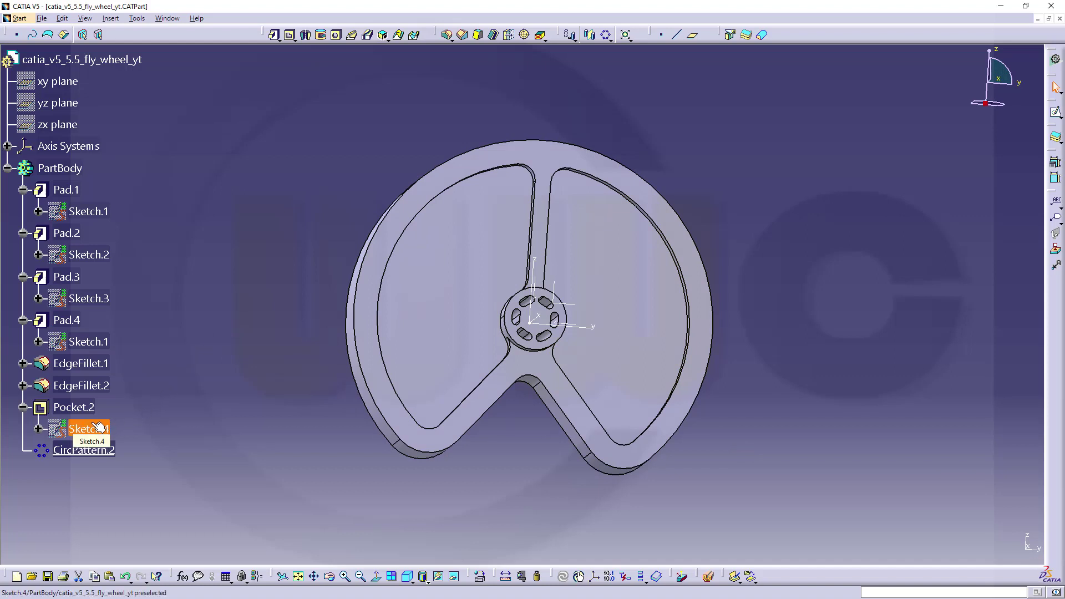
{"action": "right_click", "coordinate": [99, 428]}
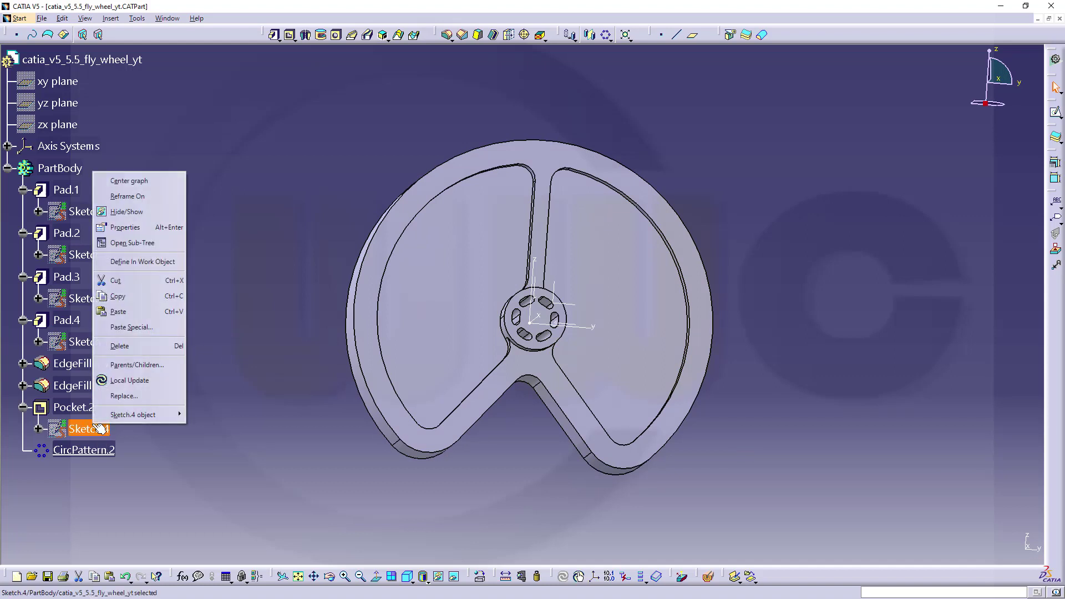
{"action": "left_click", "coordinate": [140, 296]}
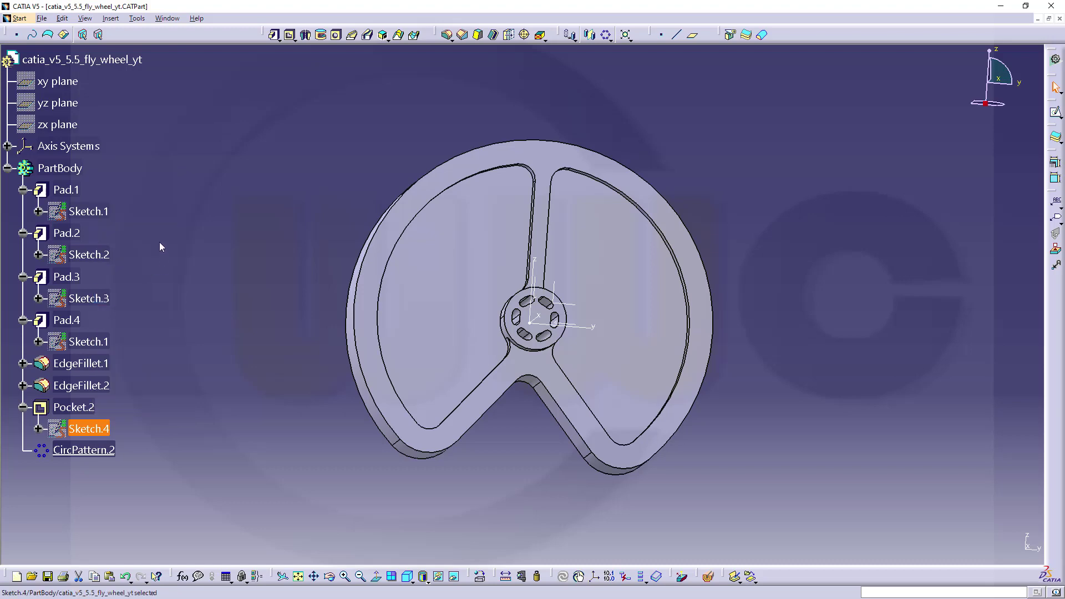
{"action": "right_click", "coordinate": [69, 169]}
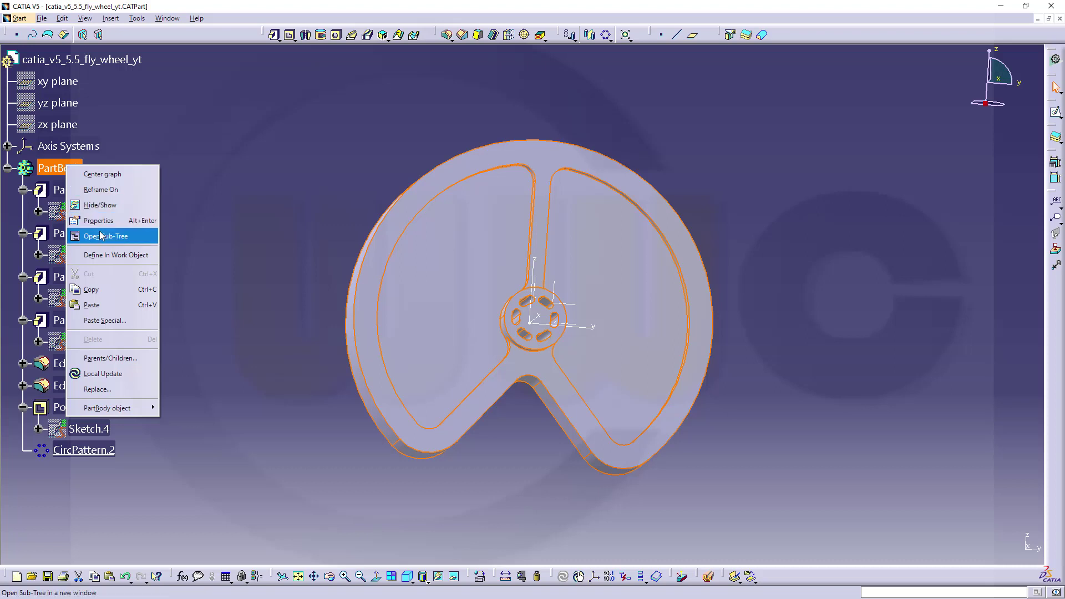
{"action": "left_click", "coordinate": [92, 305]}
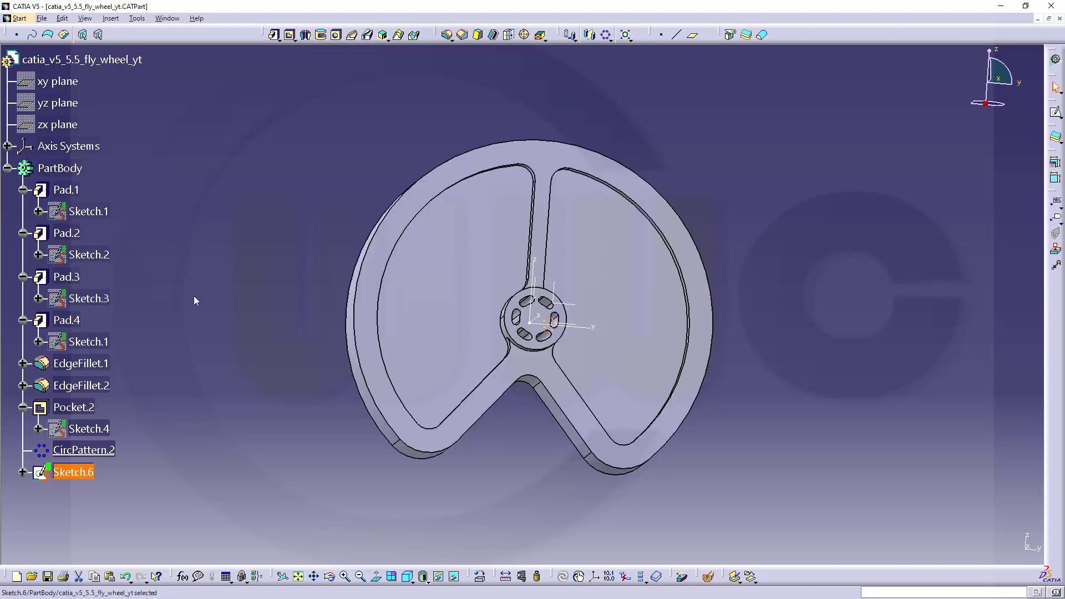
In Sketch.6, change the slot's 25 mm placement circle diameter to 140.
{"action": "double_click", "coordinate": [93, 472]}
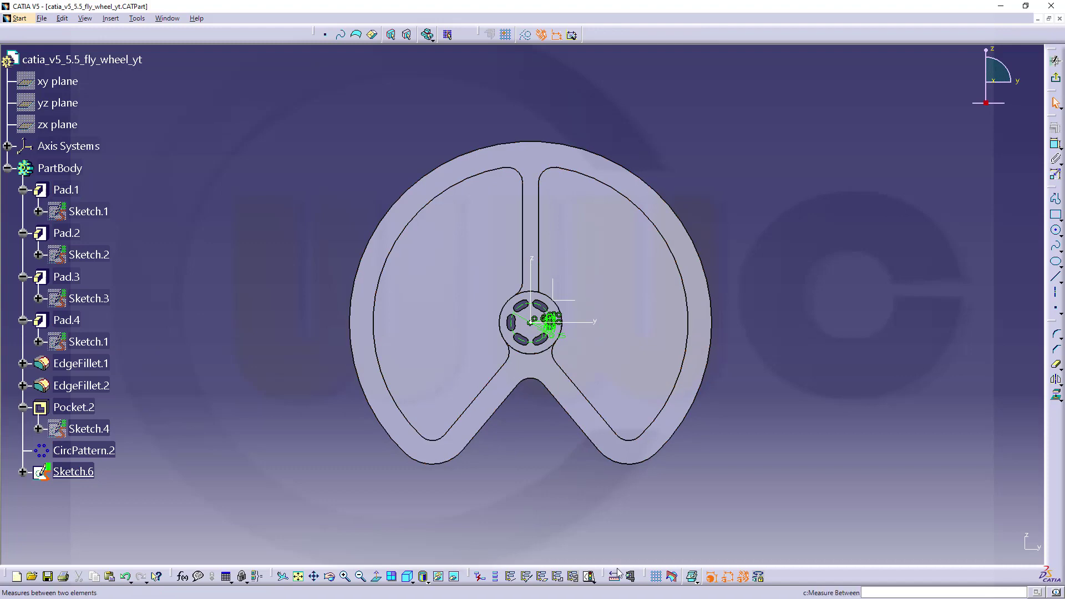
{"action": "mouse_move", "coordinate": [651, 423]}
{"action": "middle_mouse_down"}
{"action": "mouse_move", "coordinate": [632, 376]}
{"action": "mouse_move", "coordinate": [647, 338]}
{"action": "mouse_move", "coordinate": [614, 288]}
{"action": "mouse_move", "coordinate": [610, 244]}
{"action": "mouse_move", "coordinate": [682, 420]}
{"action": "middle_mouse_up"}
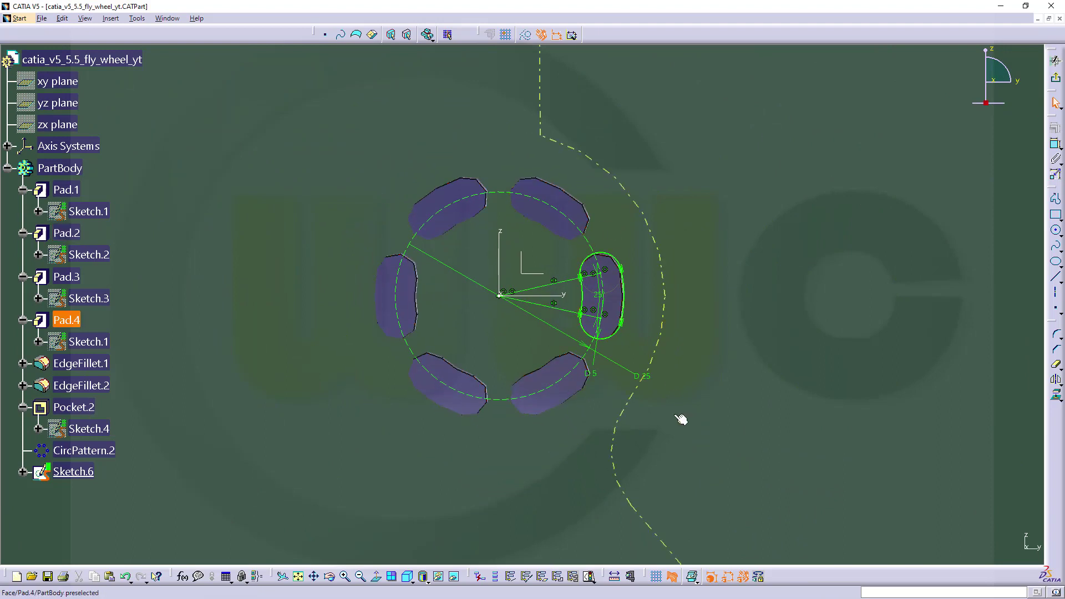
{"action": "double_click", "coordinate": [641, 377]}
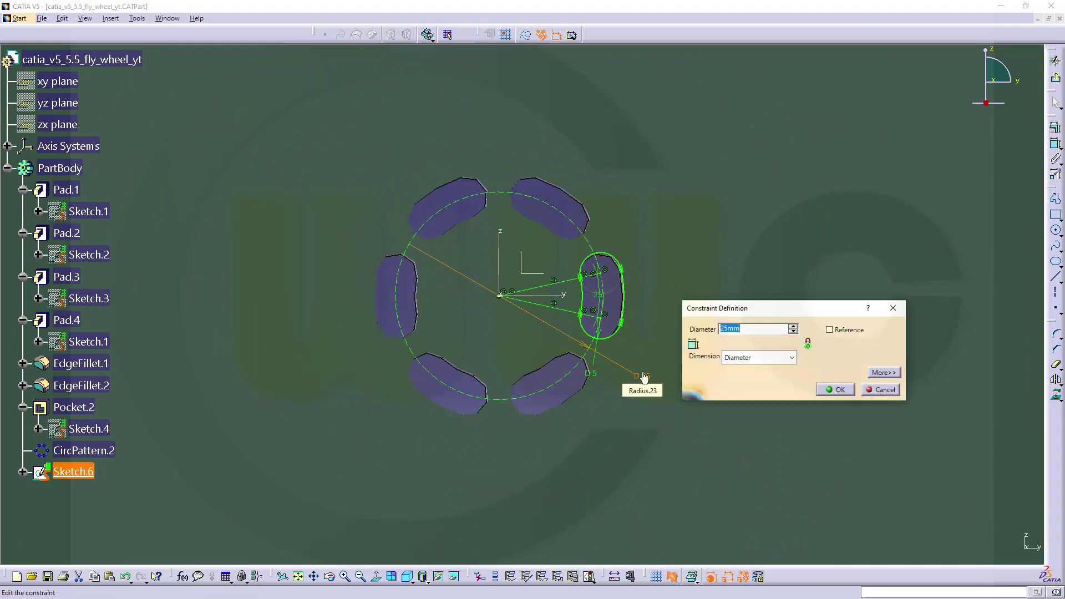
{"action": "type", "text": "140"}
{"action": "key", "text": "Return"}
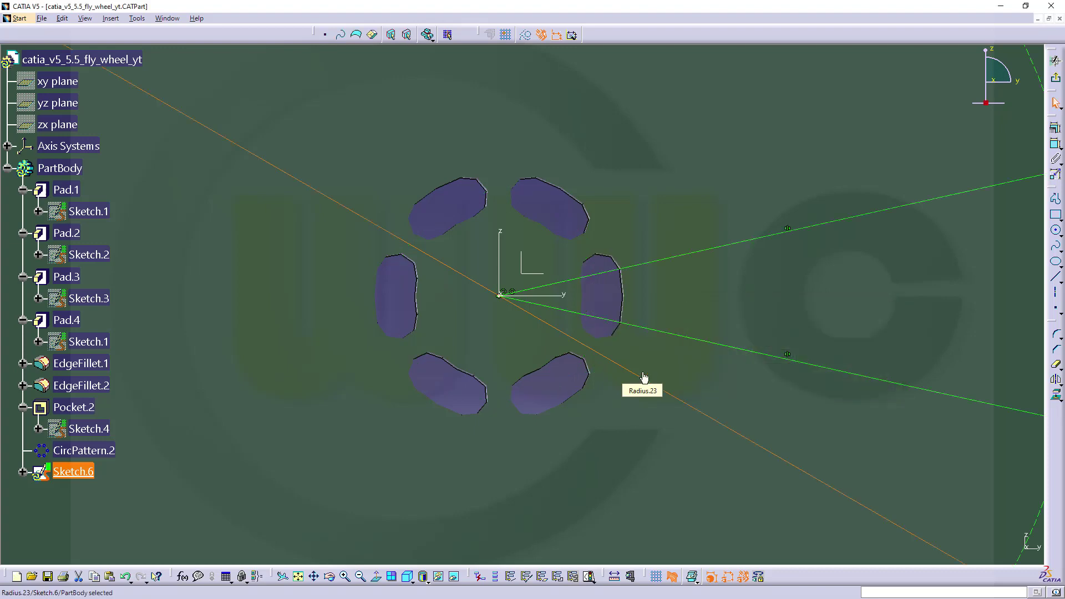
{"action": "mouse_move", "coordinate": [685, 361]}
{"action": "middle_mouse_down"}
{"action": "mouse_move", "coordinate": [577, 341]}
{"action": "mouse_move", "coordinate": [634, 392]}
{"action": "middle_mouse_up"}
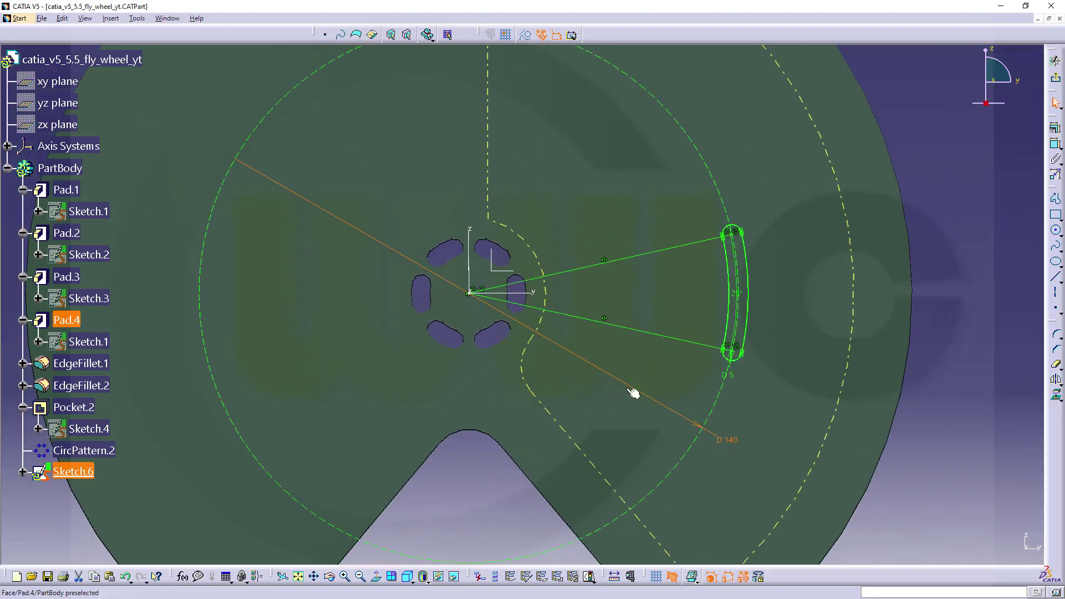
Change the slot angle from 25° to 30° and the end diameter from 5 to 20.
{"action": "left_click", "coordinate": [744, 300]}
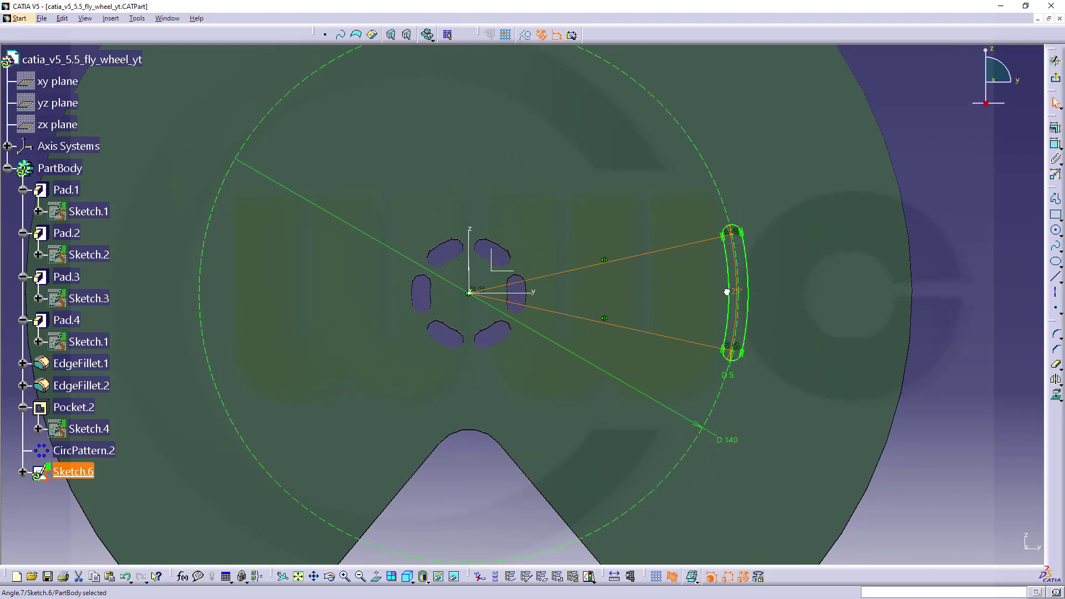
{"action": "left_click_drag", "start_coordinate": [742, 328], "coordinate": [699, 304]}
{"action": "double_click", "coordinate": [700, 296]}
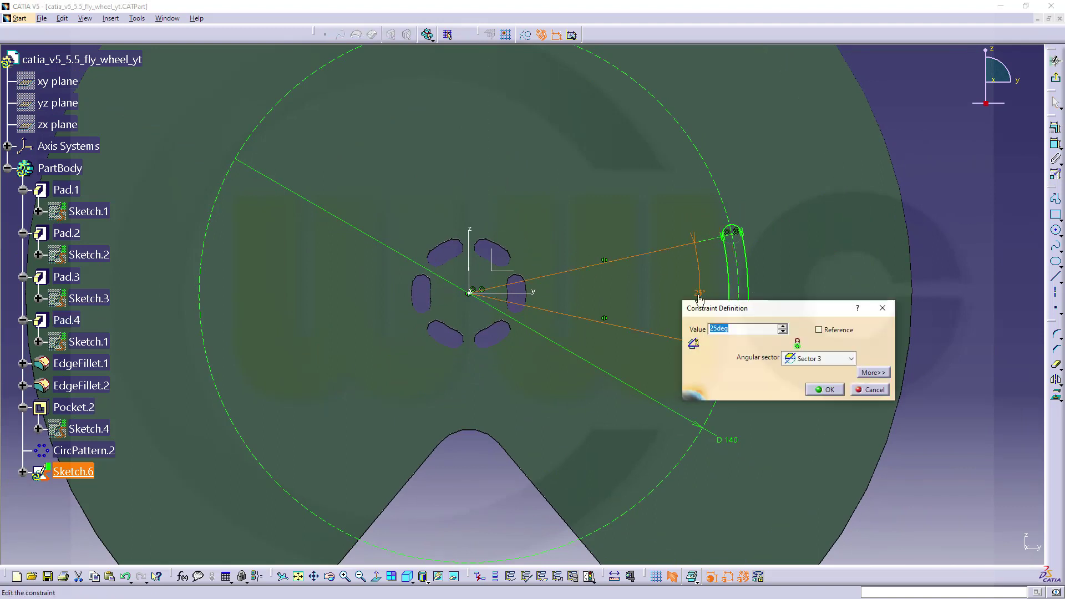
{"action": "type", "text": "30"}
{"action": "key", "text": "Return"}
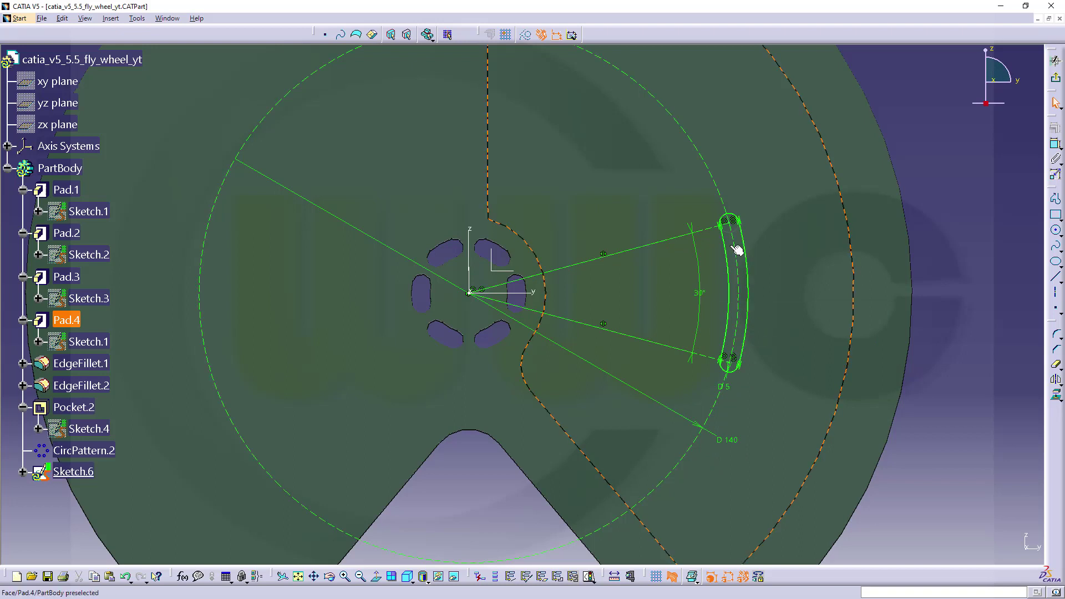
{"action": "double_click", "coordinate": [731, 389]}
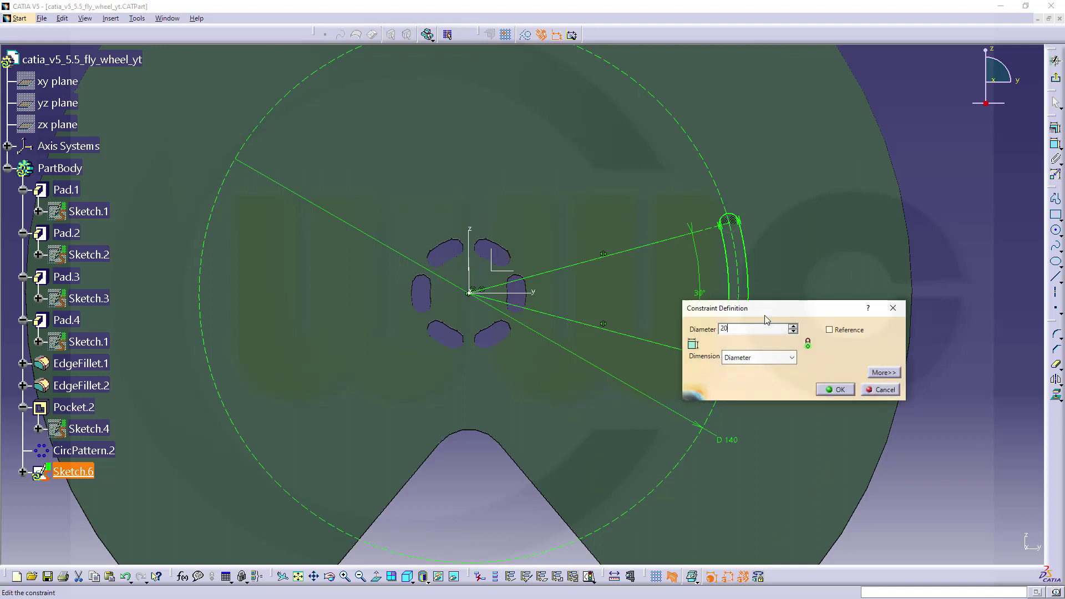
{"action": "key", "text": "Return"}
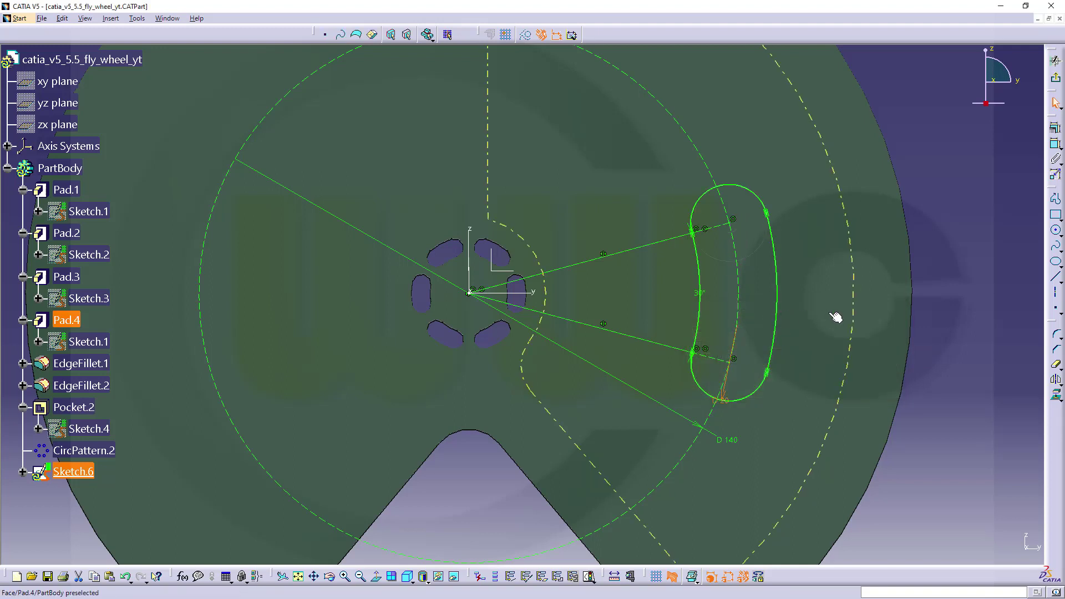
Draw a new circle inside the slot and dimension it to diameter 20.
{"action": "left_click", "coordinate": [1055, 232]}
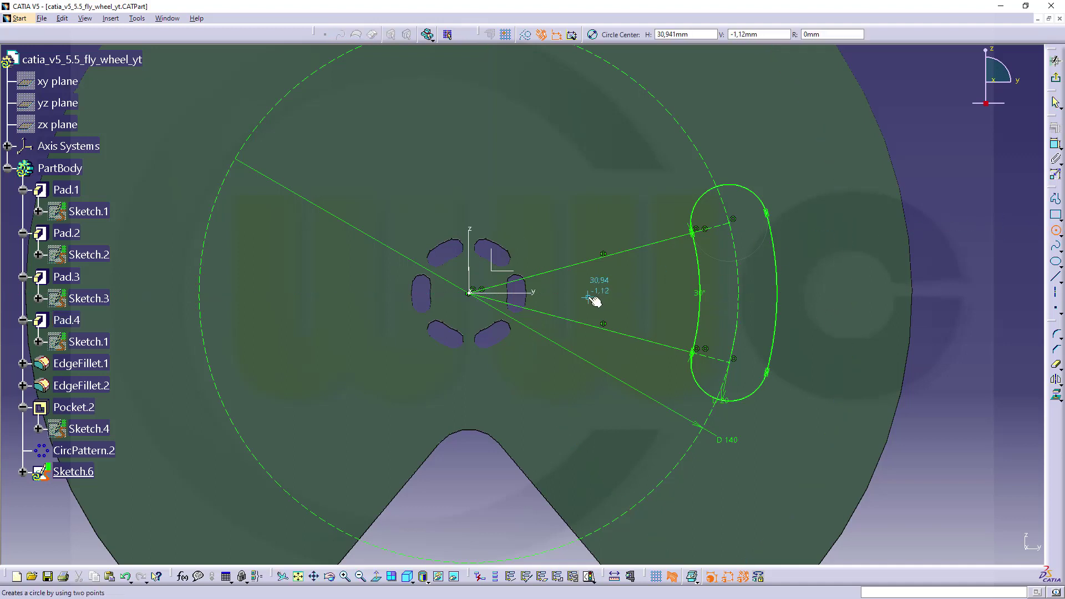
{"action": "left_click", "coordinate": [603, 293]}
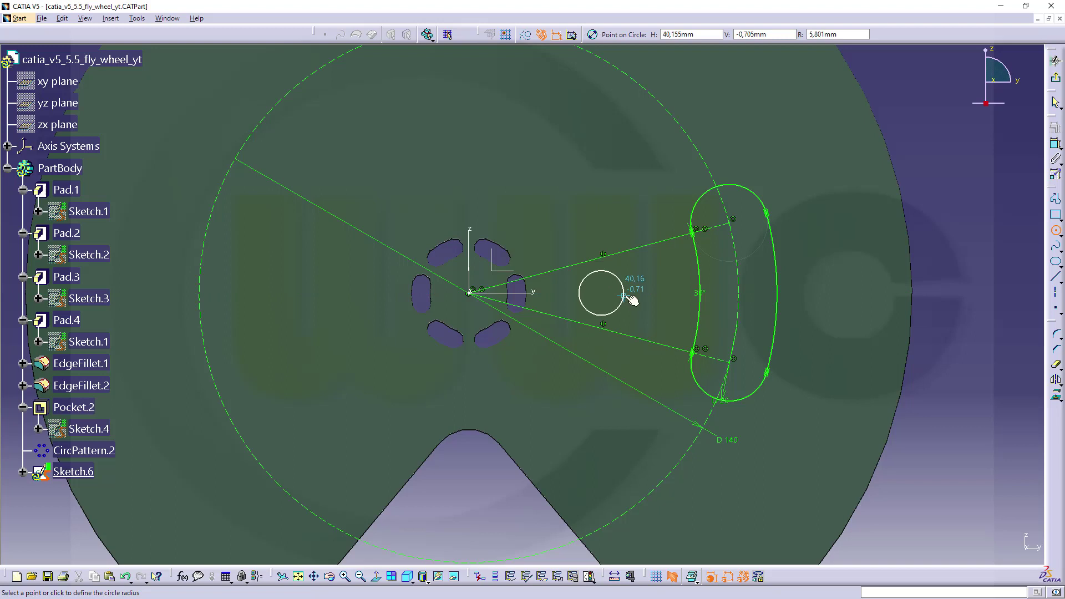
{"action": "left_click", "coordinate": [624, 295]}
{"action": "left_click", "coordinate": [954, 257]}
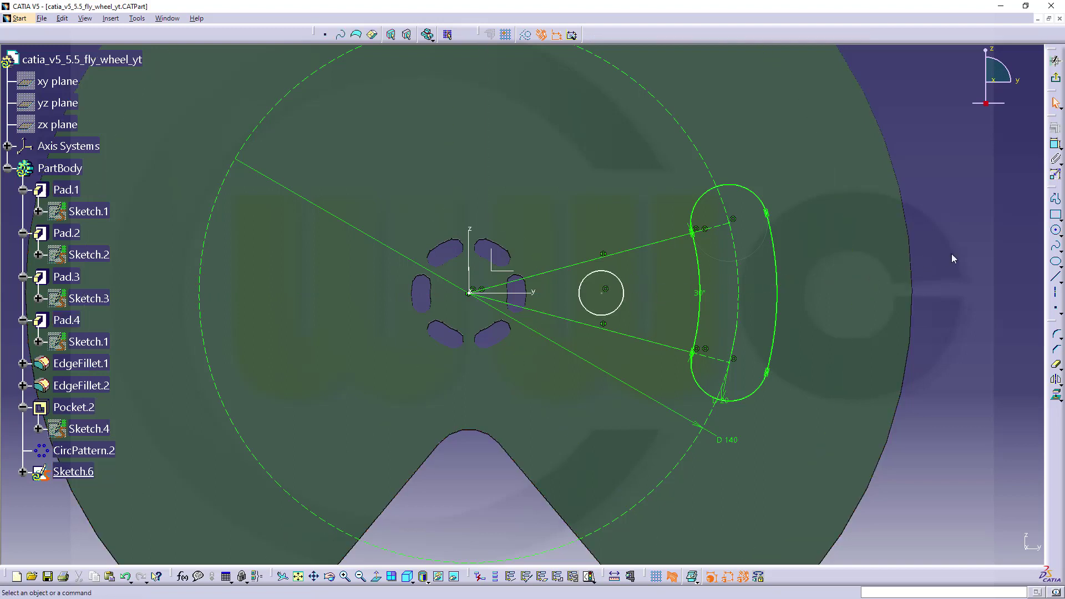
{"action": "left_click", "coordinate": [1055, 144]}
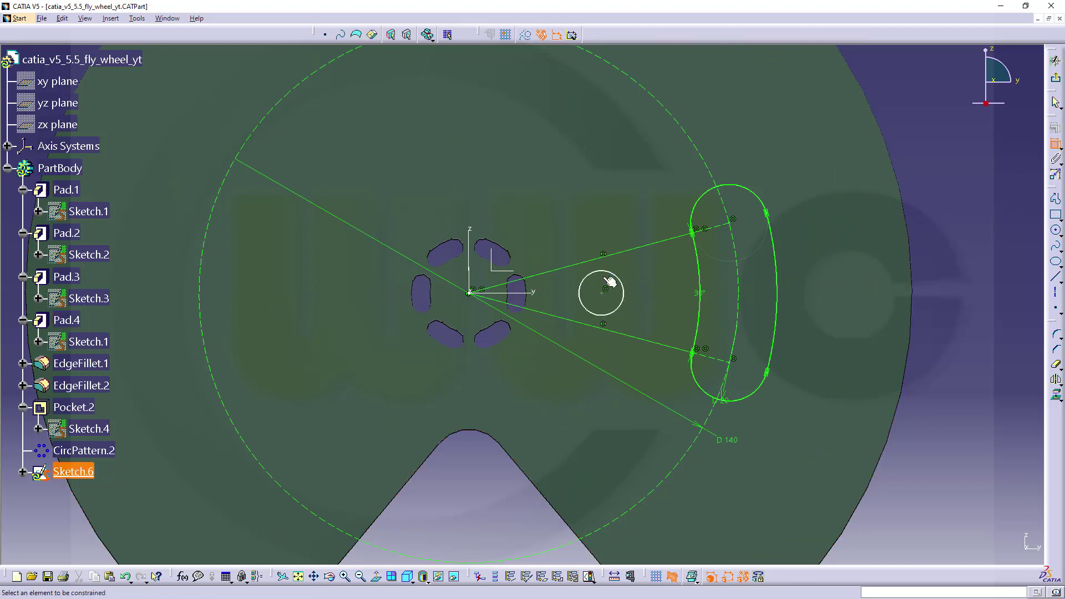
{"action": "left_click", "coordinate": [624, 290]}
{"action": "double_click", "coordinate": [646, 284]}
{"action": "key", "text": "Return"}
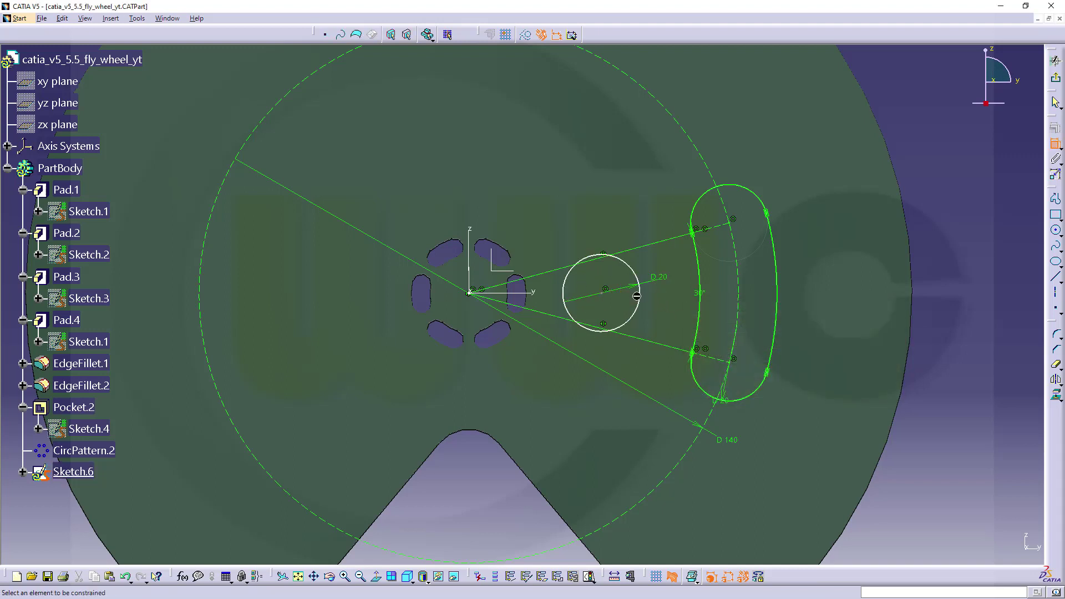
Make the 20 mm circle tangent to the slot's inner arc.
{"action": "left_click", "coordinate": [637, 295]}
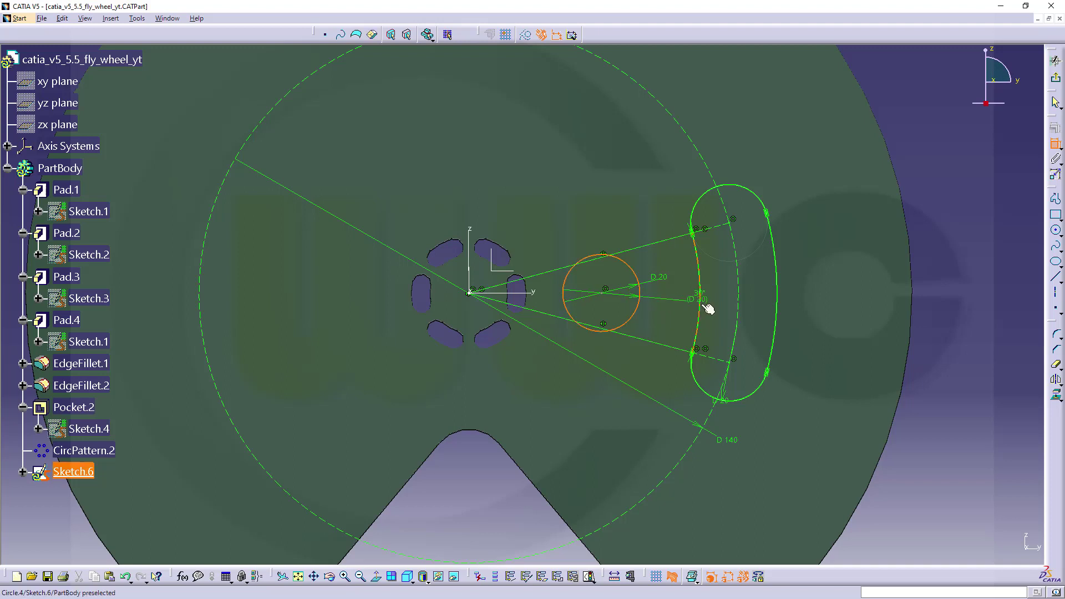
{"action": "left_click", "coordinate": [698, 290]}
{"action": "right_click", "coordinate": [677, 287]}
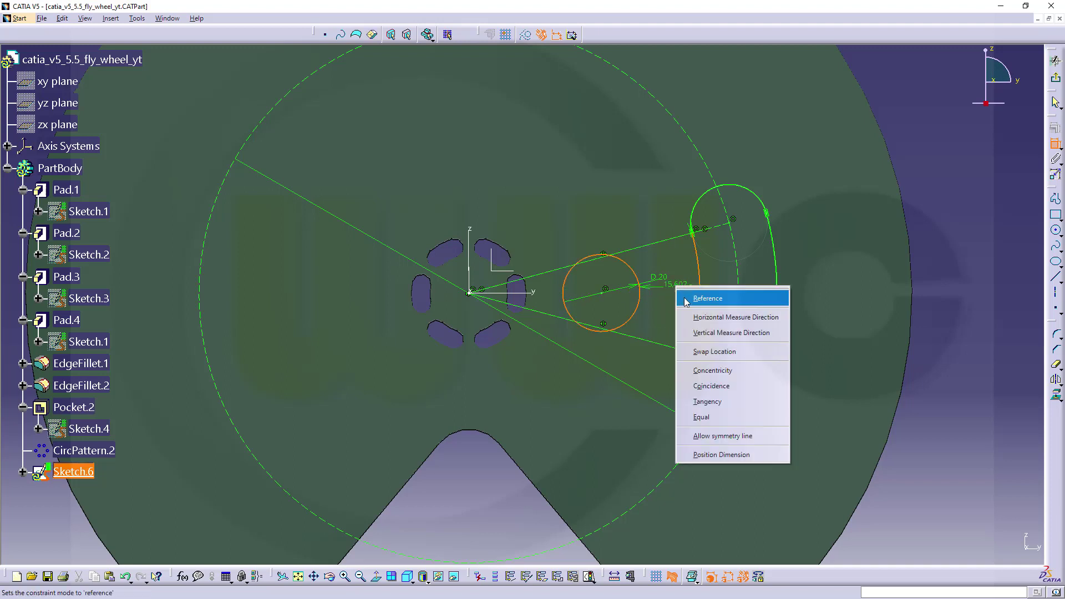
{"action": "left_click", "coordinate": [710, 400]}
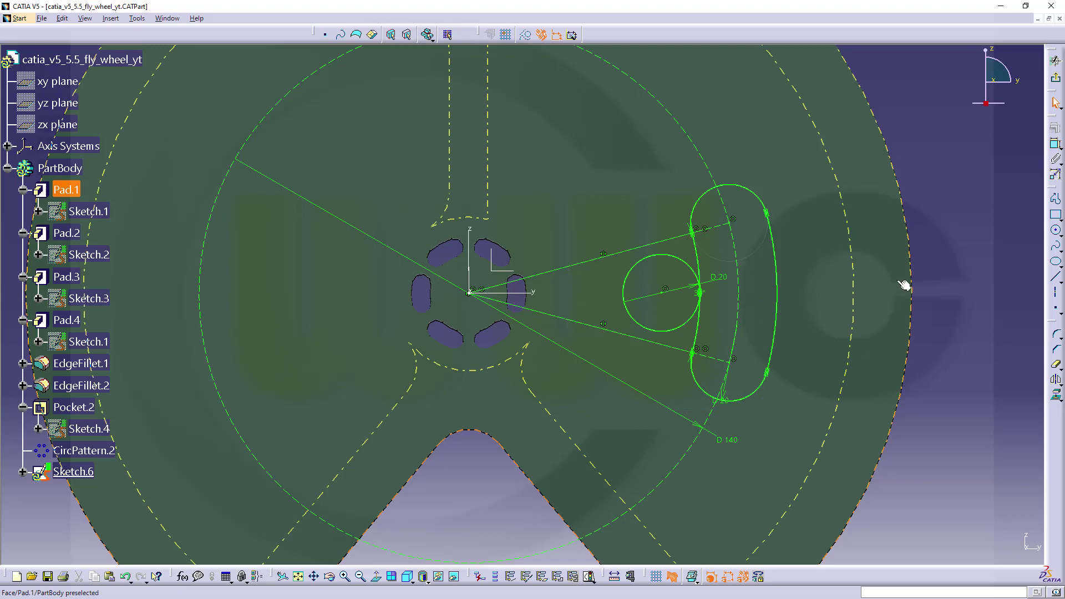
{"action": "scroll", "coordinate": [737, 283], "scroll_direction": "up", "scroll_amount": 5}
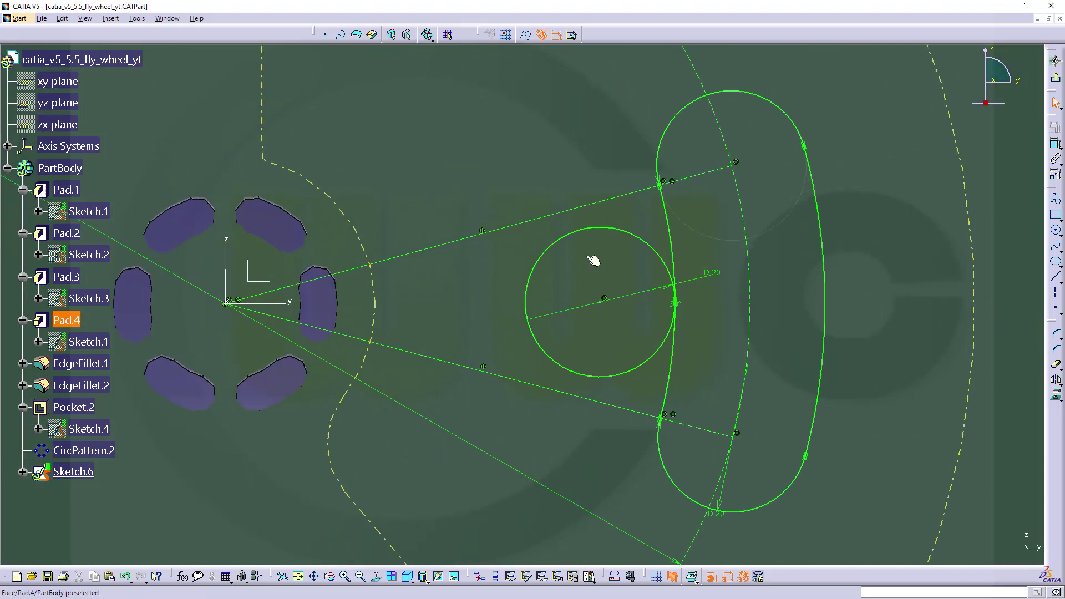
{"action": "mouse_move", "coordinate": [594, 258]}
{"action": "middle_mouse_down"}
{"action": "mouse_move", "coordinate": [577, 254]}
{"action": "mouse_move", "coordinate": [515, 280]}
{"action": "middle_mouse_up"}
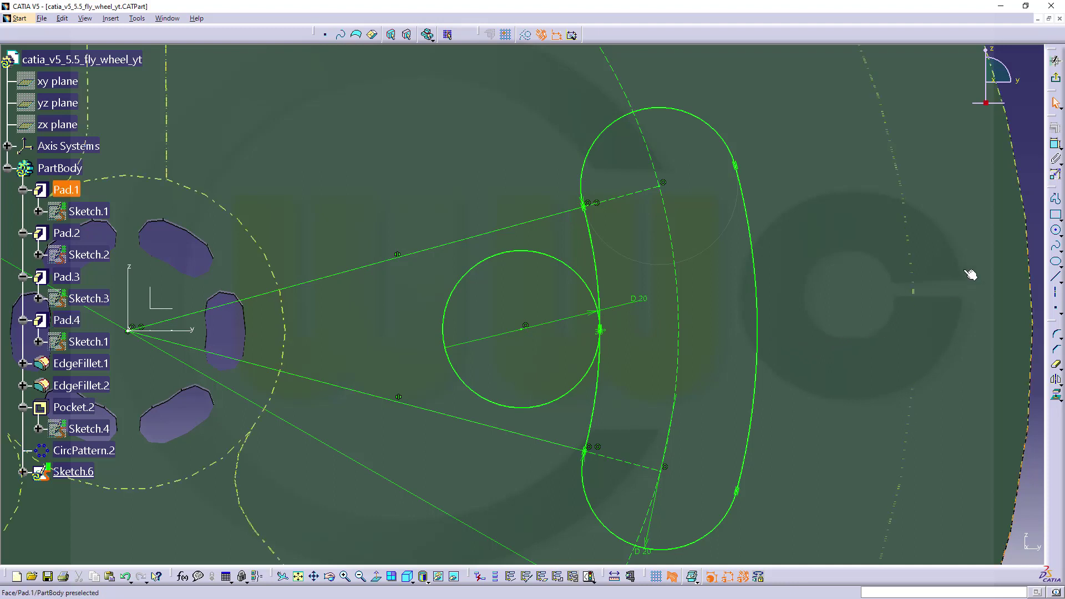
Draw two small circles, one above and one below the 20 mm circle.
{"action": "left_click", "coordinate": [1056, 230]}
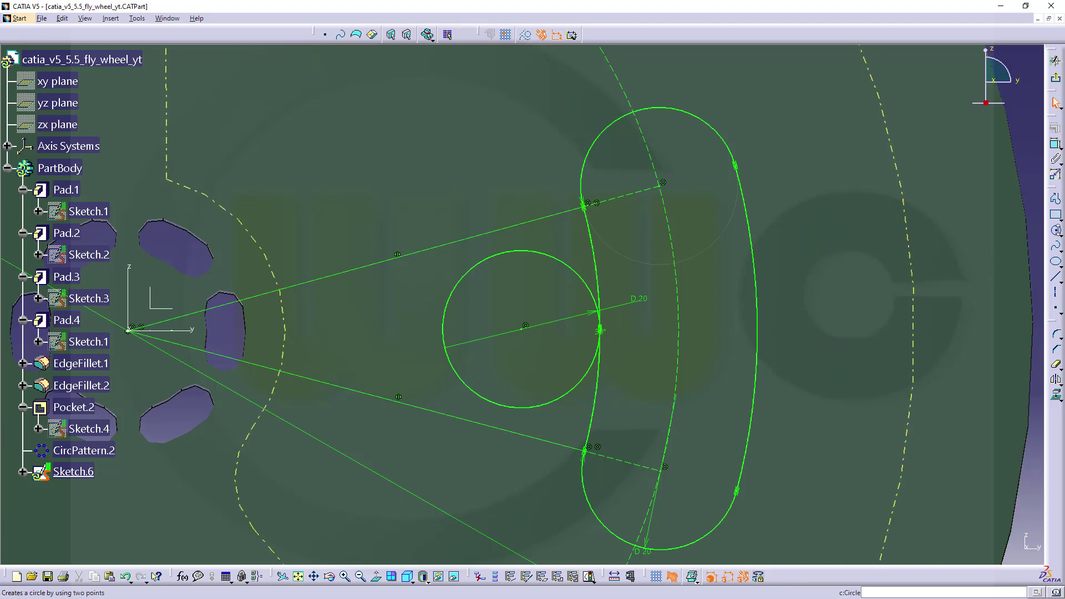
{"action": "left_click", "coordinate": [459, 181]}
{"action": "left_click", "coordinate": [488, 191]}
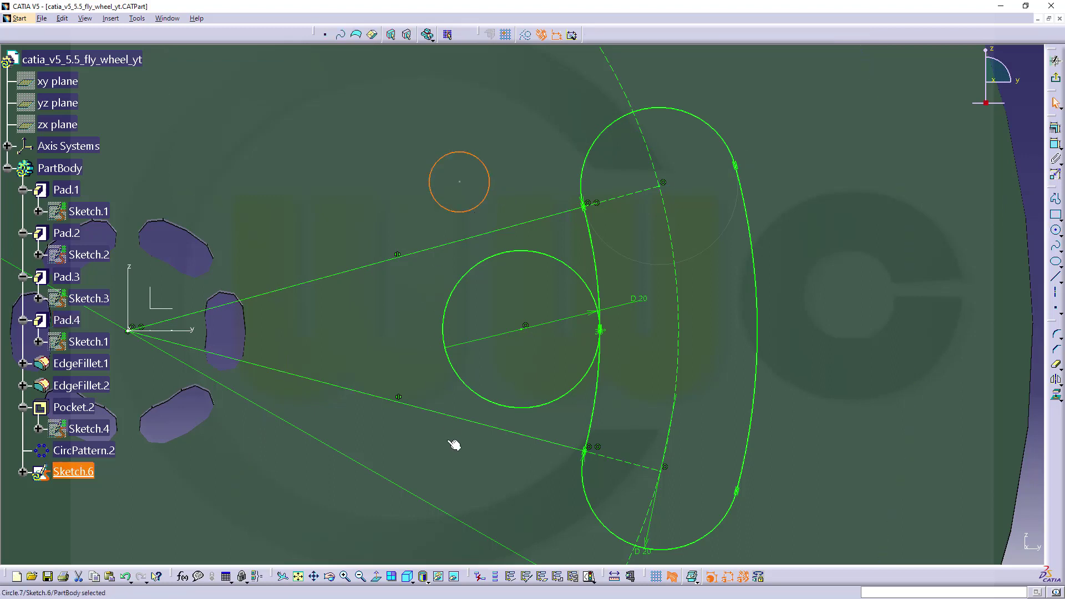
{"action": "left_click", "coordinate": [1056, 229]}
{"action": "left_click", "coordinate": [480, 478]}
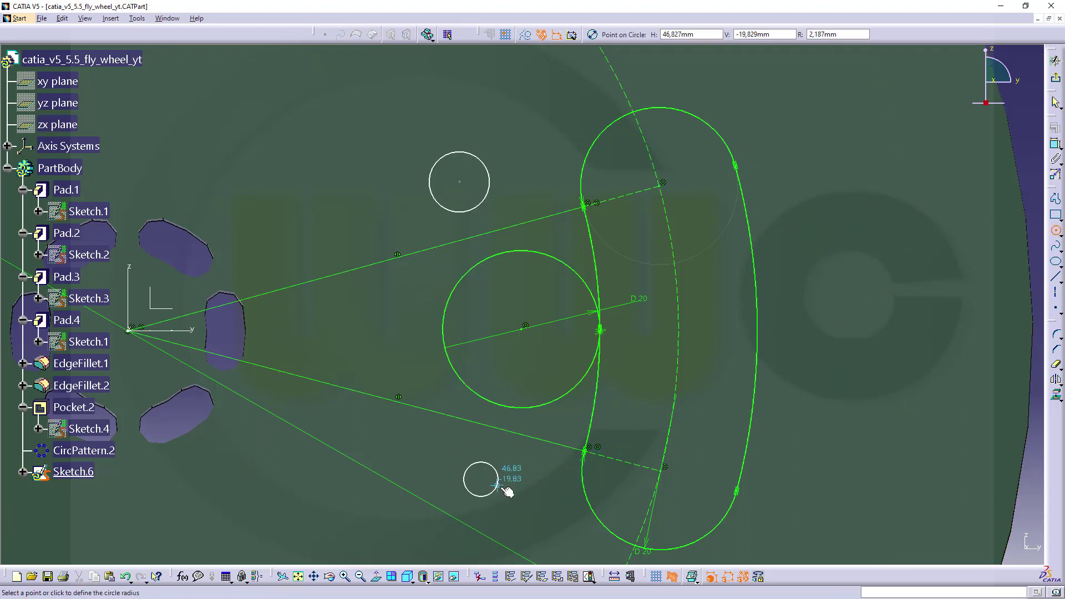
{"action": "left_click", "coordinate": [503, 487]}
{"action": "key", "text": "Escape"}
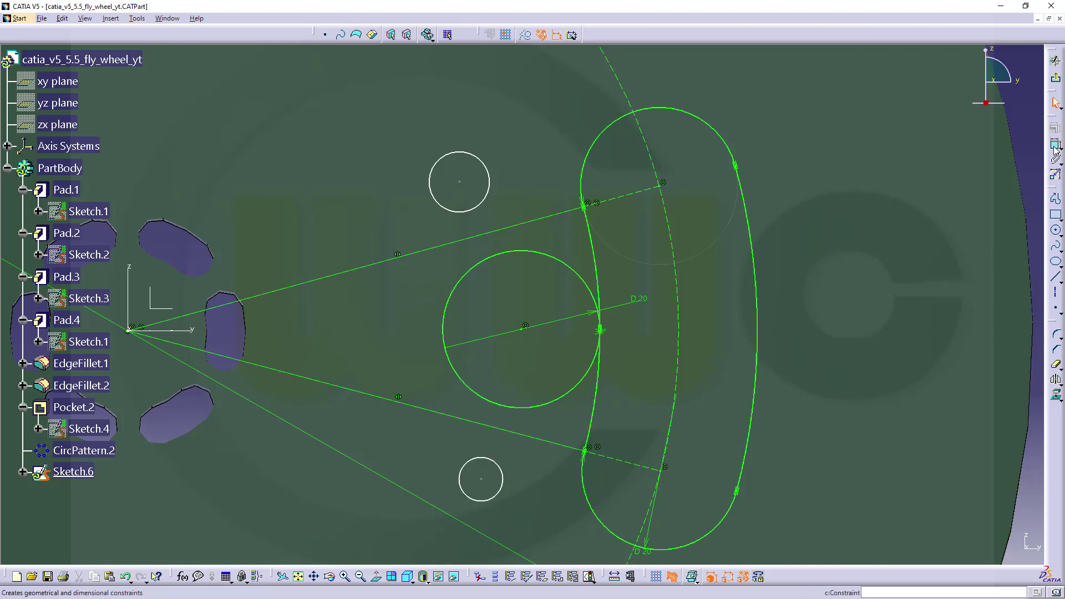
Dimension both small circles to diameter 10.
{"action": "left_click", "coordinate": [486, 199]}
{"action": "type", "text": "1"}
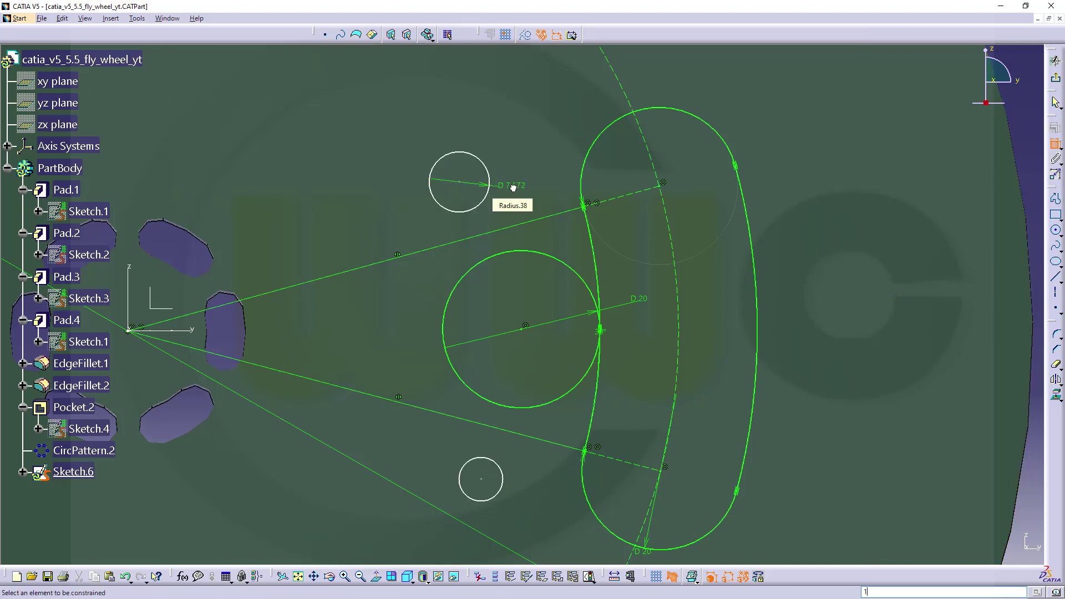
{"action": "type", "text": "0"}
{"action": "key", "text": "Return"}
{"action": "left_click", "coordinate": [536, 331]}
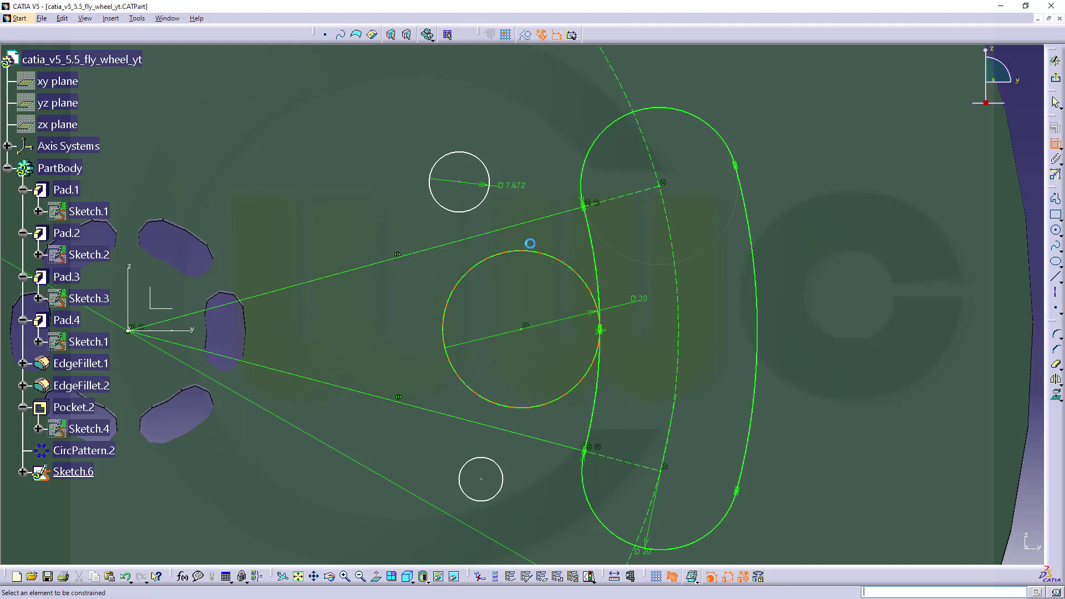
{"action": "double_click", "coordinate": [515, 187]}
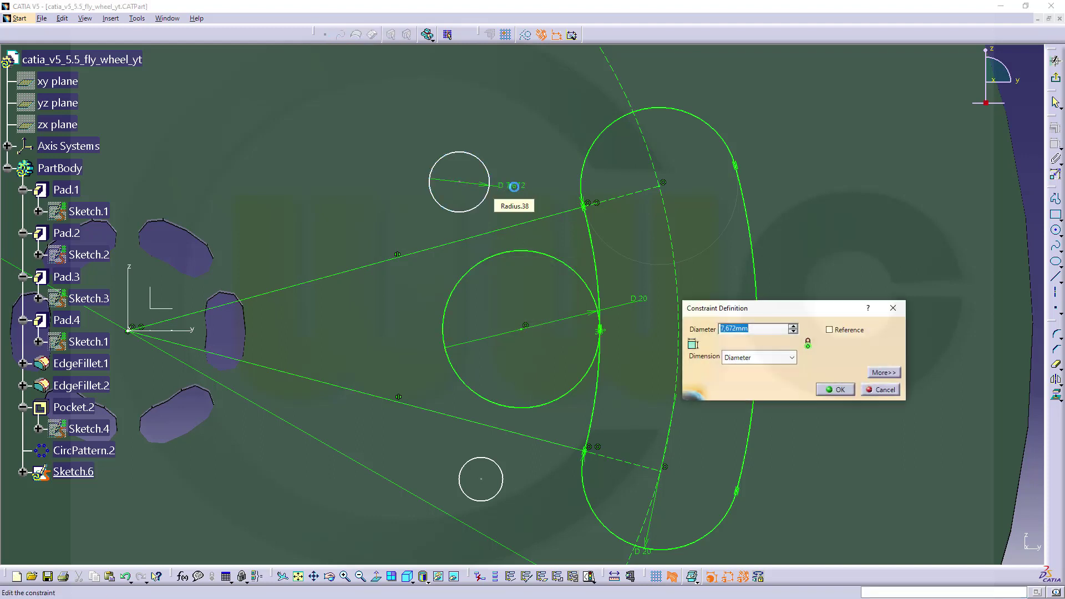
{"action": "type", "text": "10"}
{"action": "key", "text": "Return"}
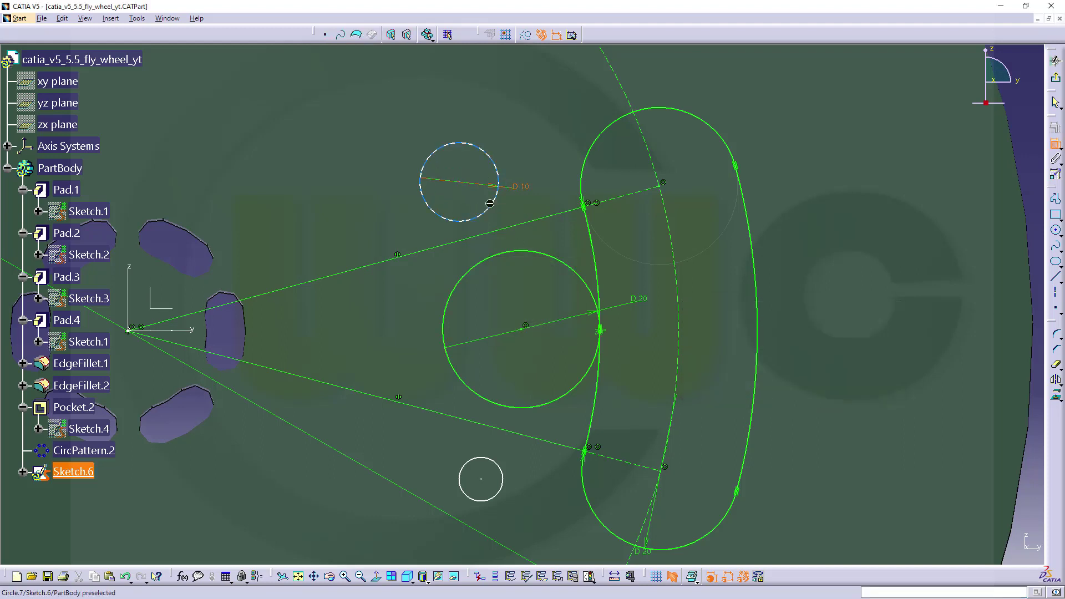
{"action": "left_click", "coordinate": [502, 480]}
{"action": "left_click", "coordinate": [524, 476]}
{"action": "double_click", "coordinate": [524, 473]}
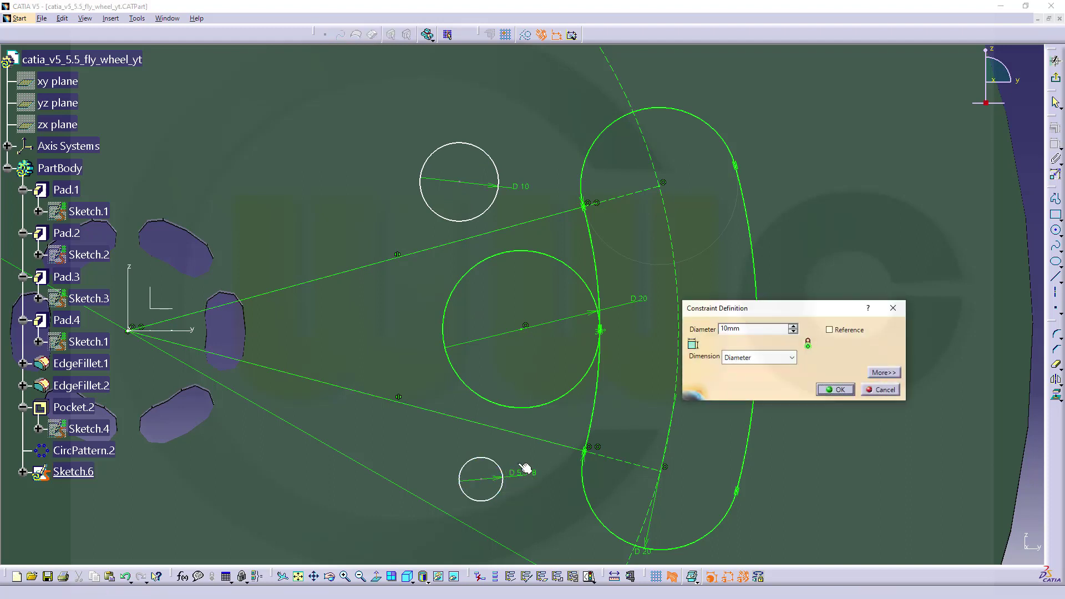
{"action": "key", "text": "Return"}
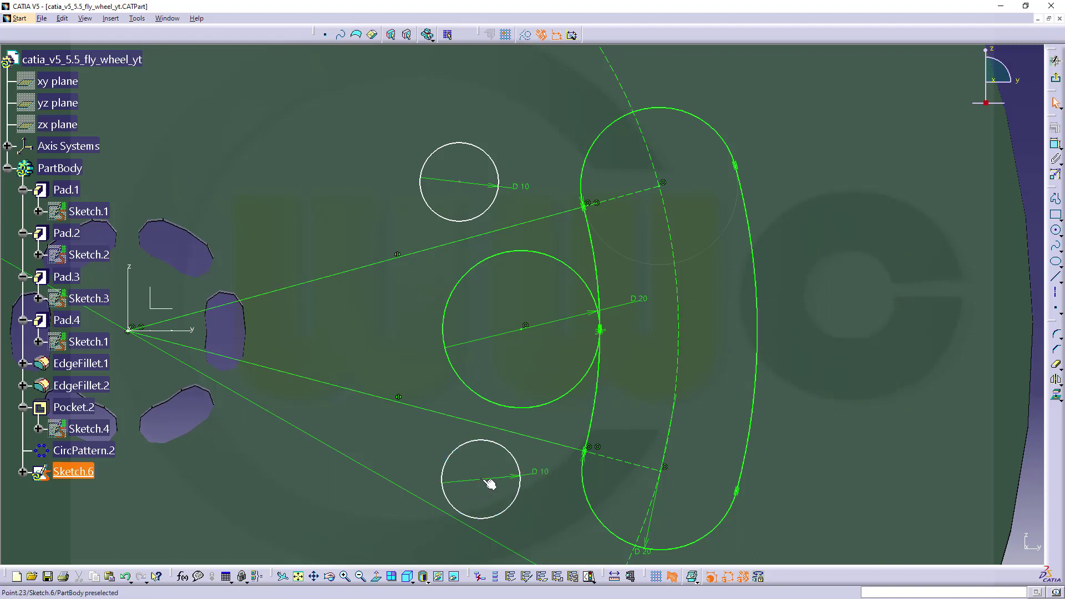
Move both 10 mm circles beside the slot and make the upper one tangent to the 20 mm circle.
{"action": "left_click_drag", "start_coordinate": [482, 480], "coordinate": [537, 451]}
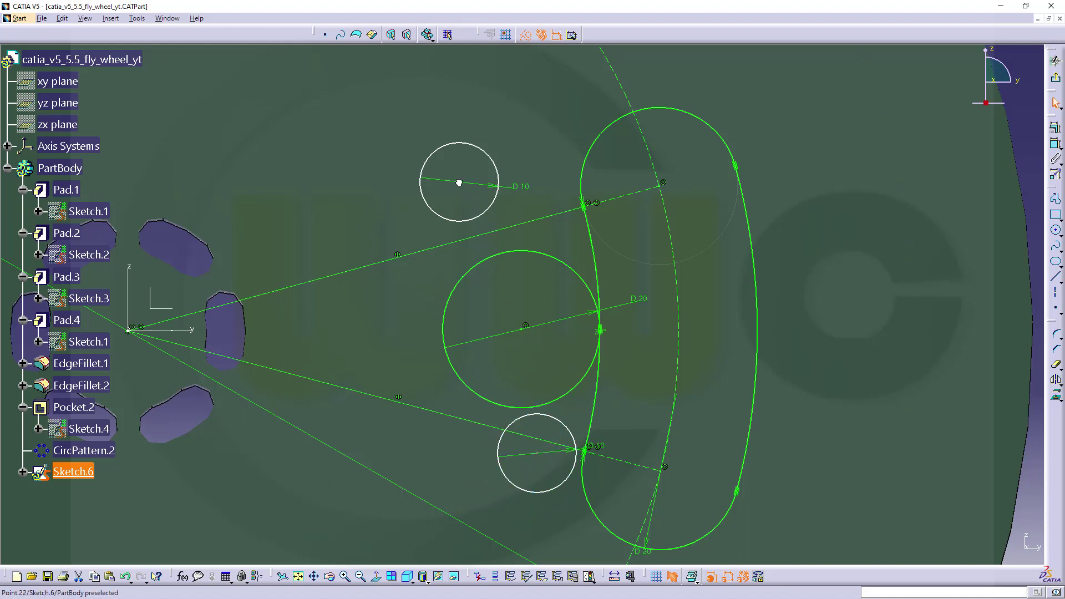
{"action": "left_click_drag", "start_coordinate": [459, 183], "coordinate": [536, 209]}
{"action": "left_click", "coordinate": [1028, 142]}
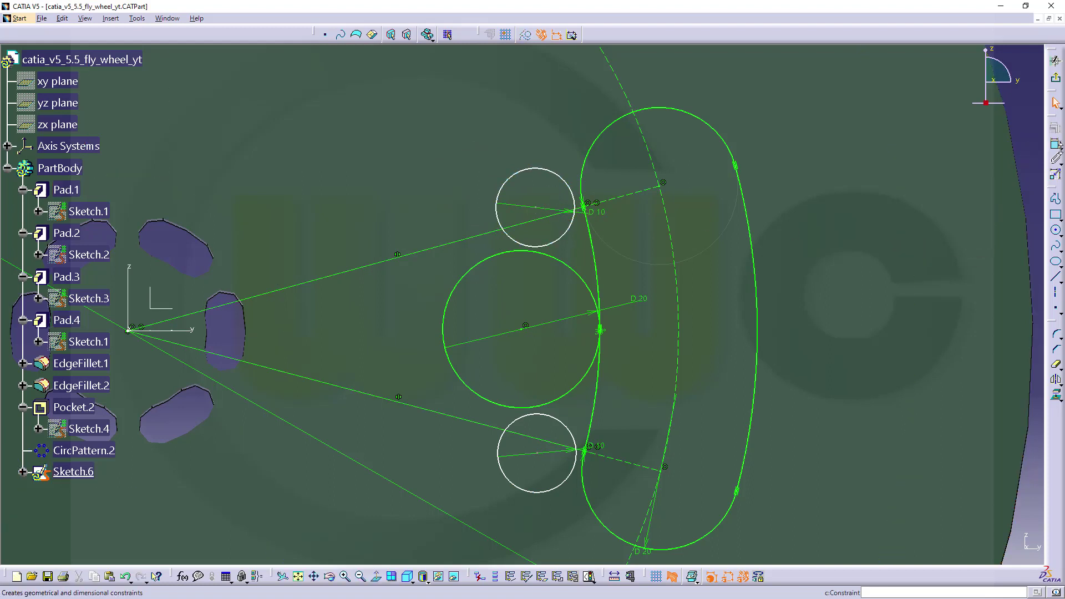
{"action": "left_click", "coordinate": [1056, 146]}
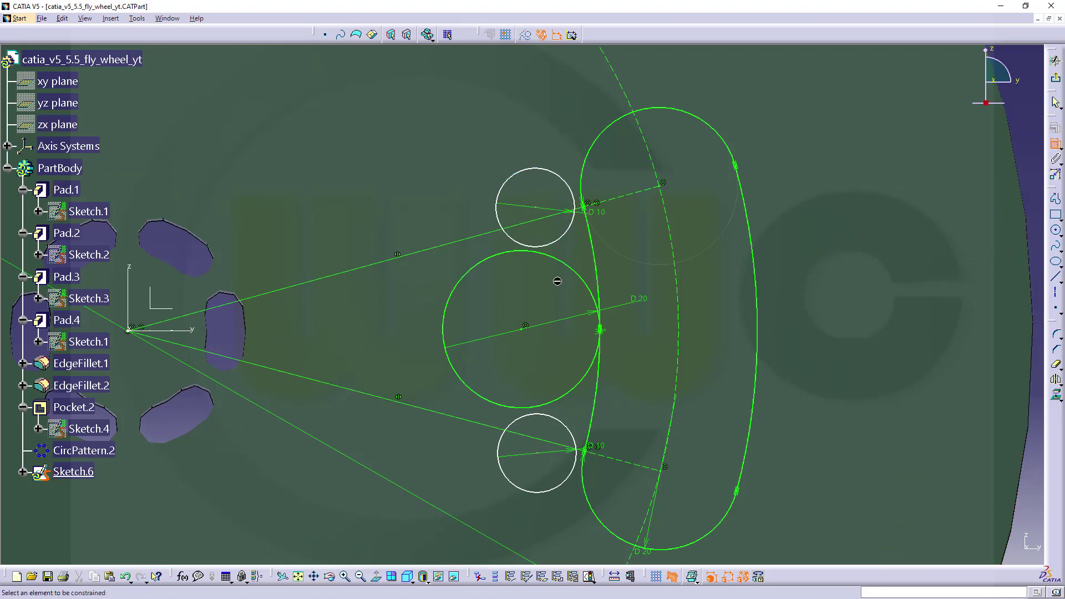
{"action": "left_click", "coordinate": [532, 251]}
{"action": "left_click", "coordinate": [525, 253]}
{"action": "right_click", "coordinate": [525, 254]}
{"action": "left_click", "coordinate": [560, 369]}
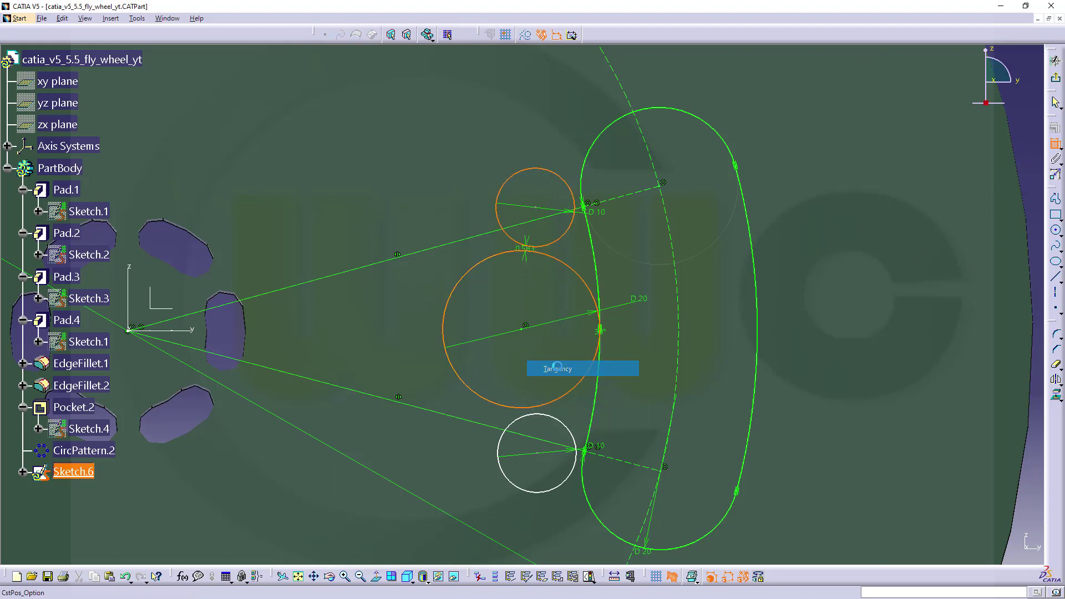
Make the upper 10 mm circle tangent to the slot's upper arc.
{"action": "left_click", "coordinate": [564, 184]}
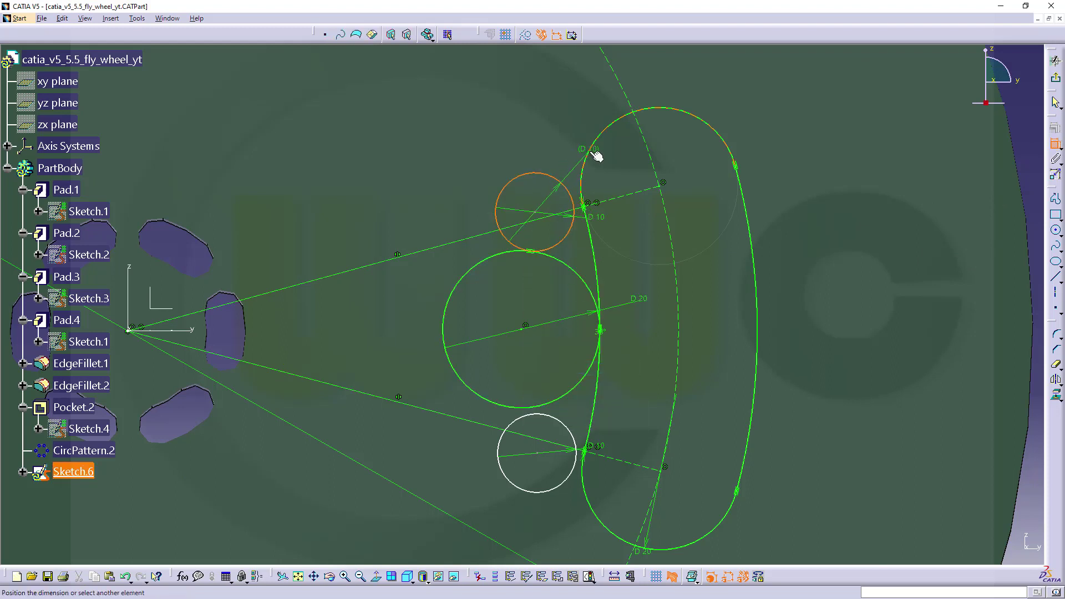
{"action": "right_click", "coordinate": [591, 152]}
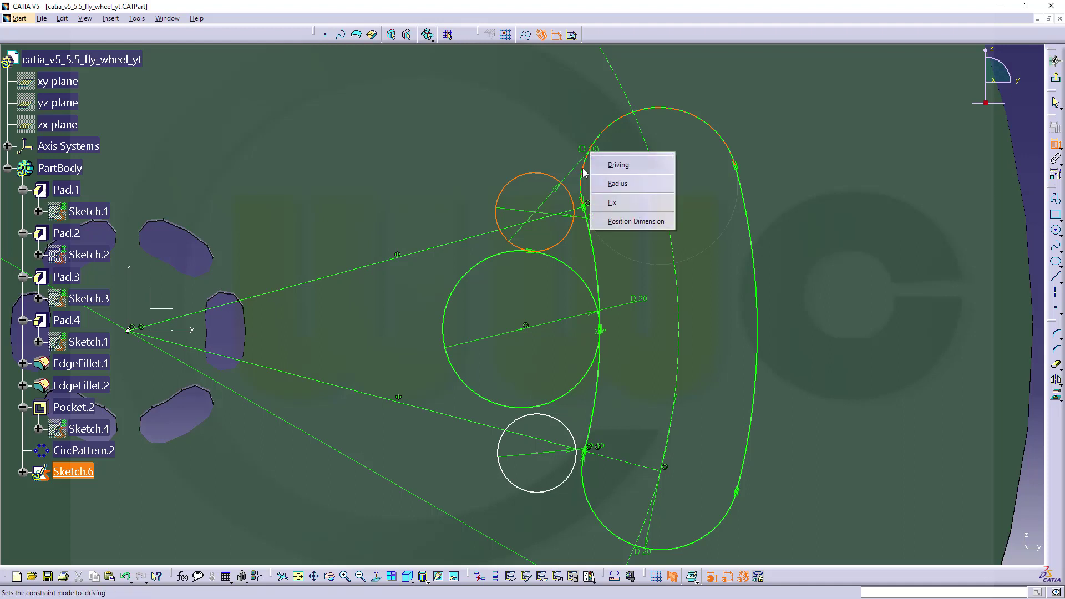
{"action": "left_click", "coordinate": [544, 168]}
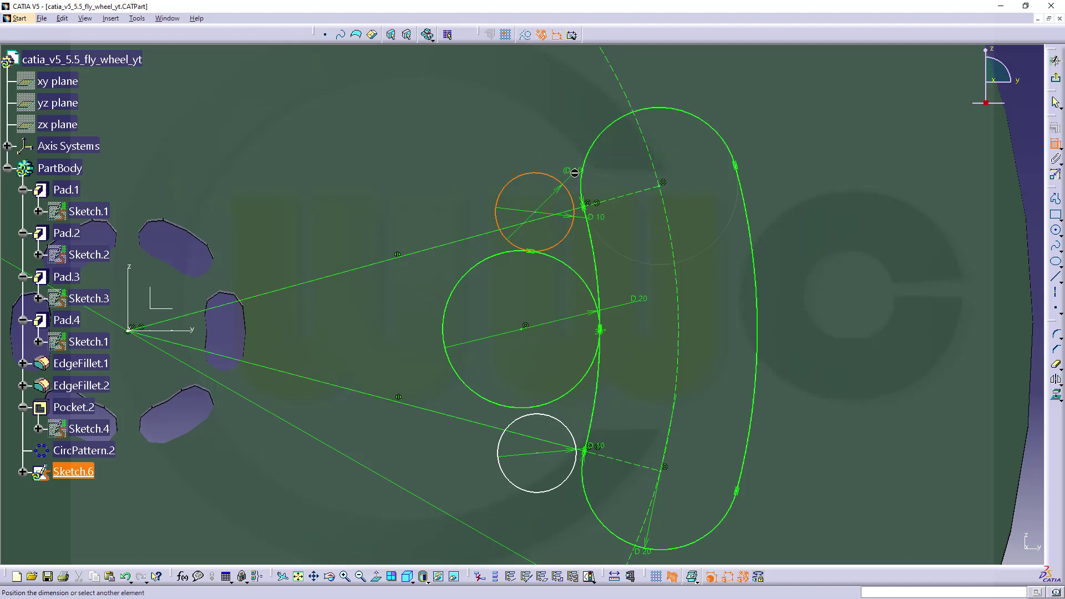
{"action": "left_click", "coordinate": [591, 164]}
{"action": "right_click", "coordinate": [556, 139]}
{"action": "left_click", "coordinate": [589, 253]}
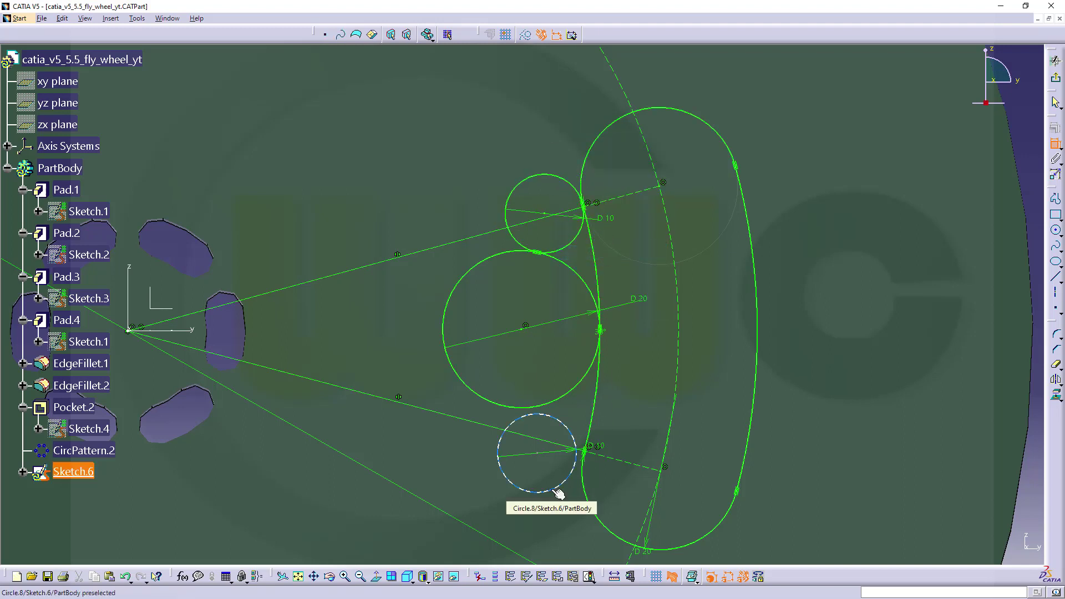
Make the lower 10 mm circle tangent to the 20 mm circle and the slot's lower arc.
{"action": "left_click", "coordinate": [531, 420]}
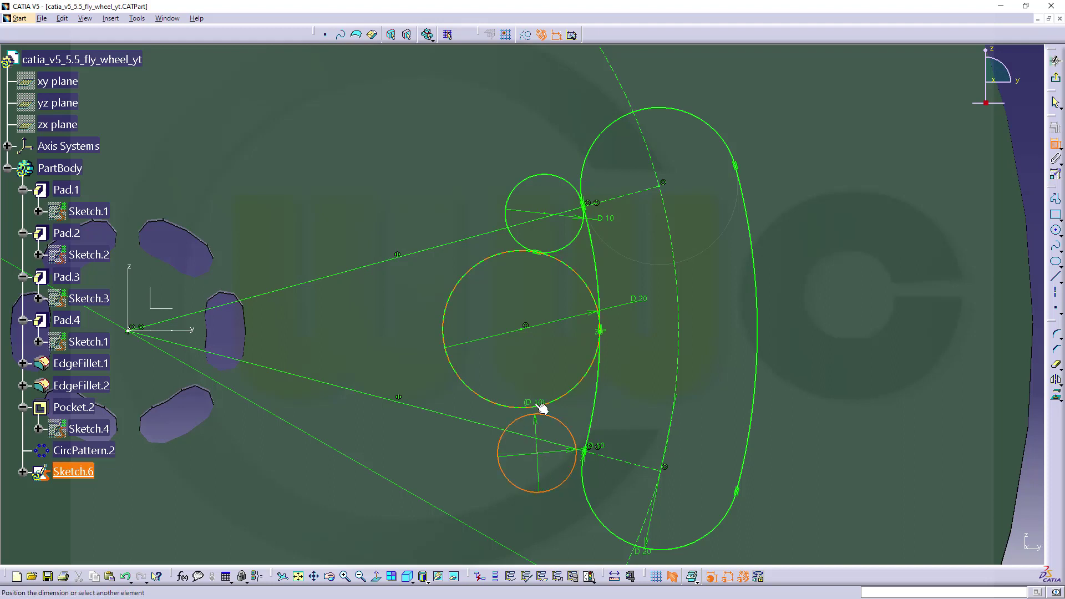
{"action": "left_click", "coordinate": [541, 405]}
{"action": "right_click", "coordinate": [538, 402]}
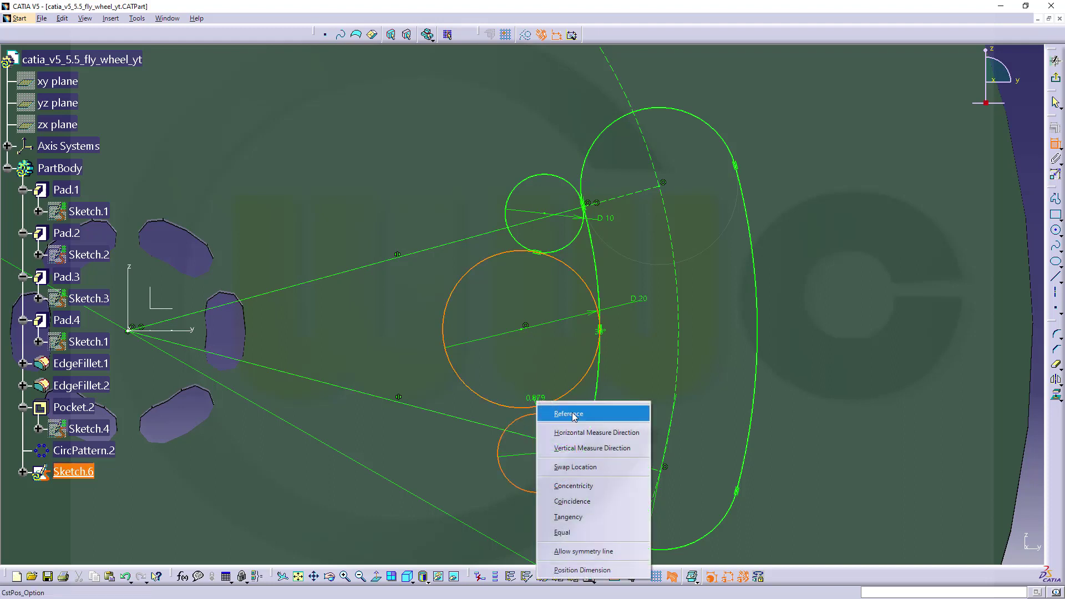
{"action": "left_click", "coordinate": [566, 516]}
{"action": "left_click", "coordinate": [565, 480]}
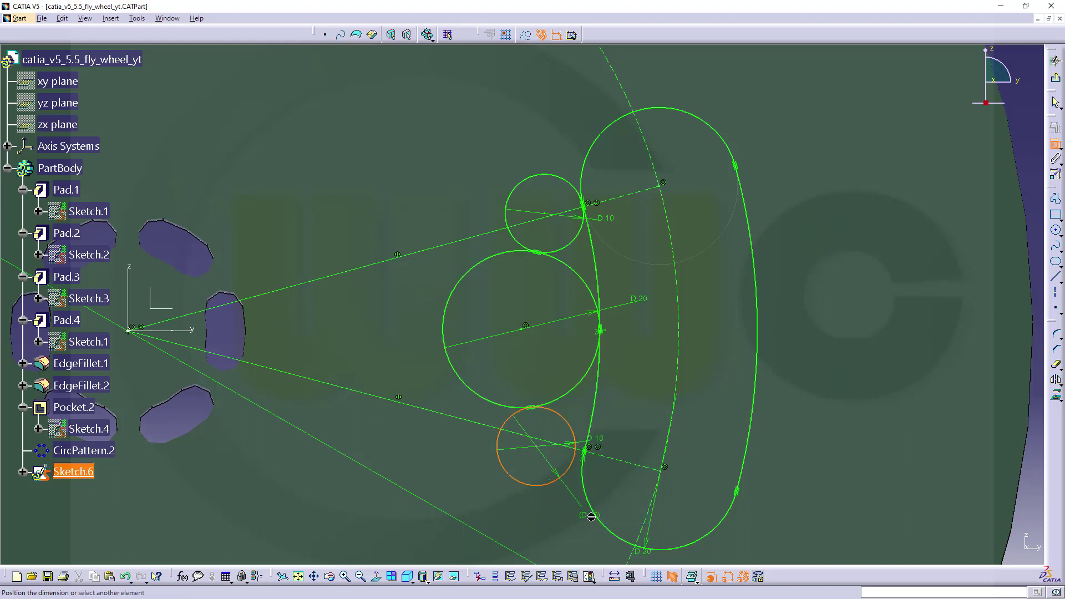
{"action": "left_click", "coordinate": [592, 515]}
{"action": "right_click", "coordinate": [595, 506]}
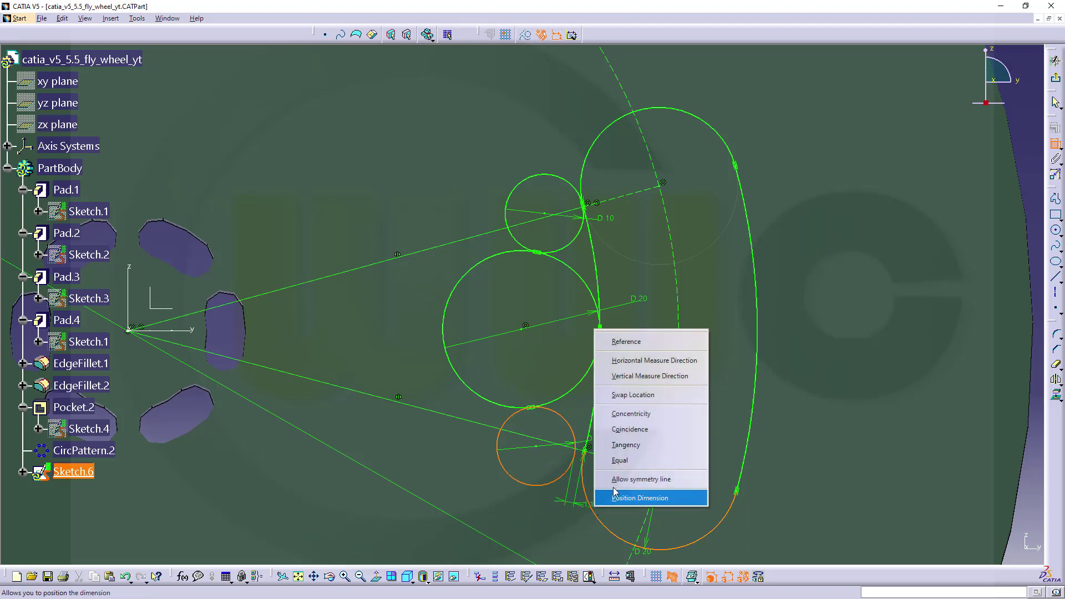
{"action": "left_click", "coordinate": [633, 450]}
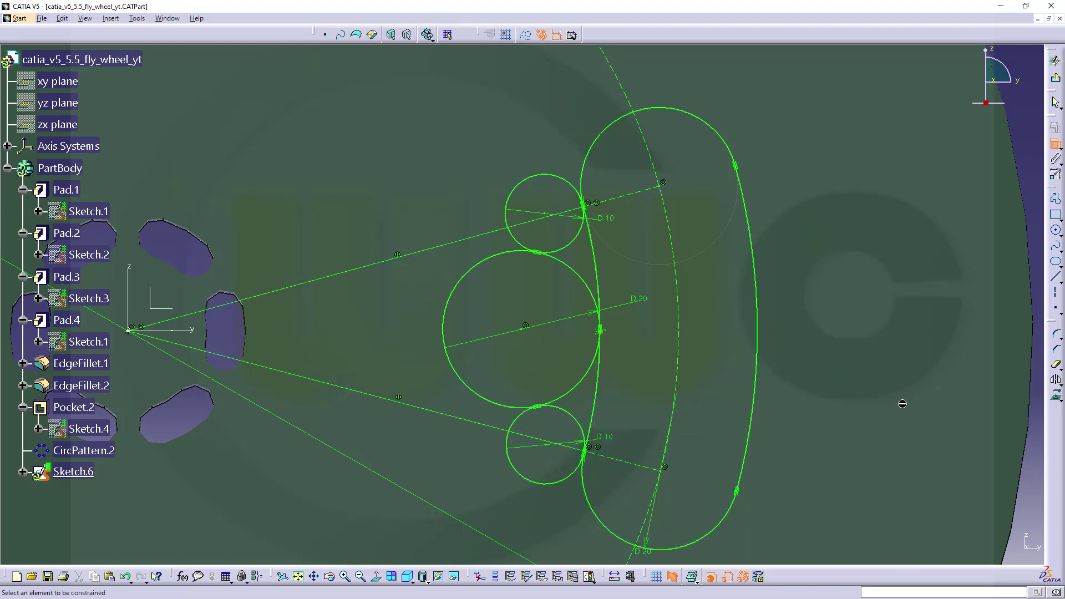
Quick Trim the small circles, big circle, slot arc and extra line into one clover outline.
{"action": "left_click", "coordinate": [1055, 364]}
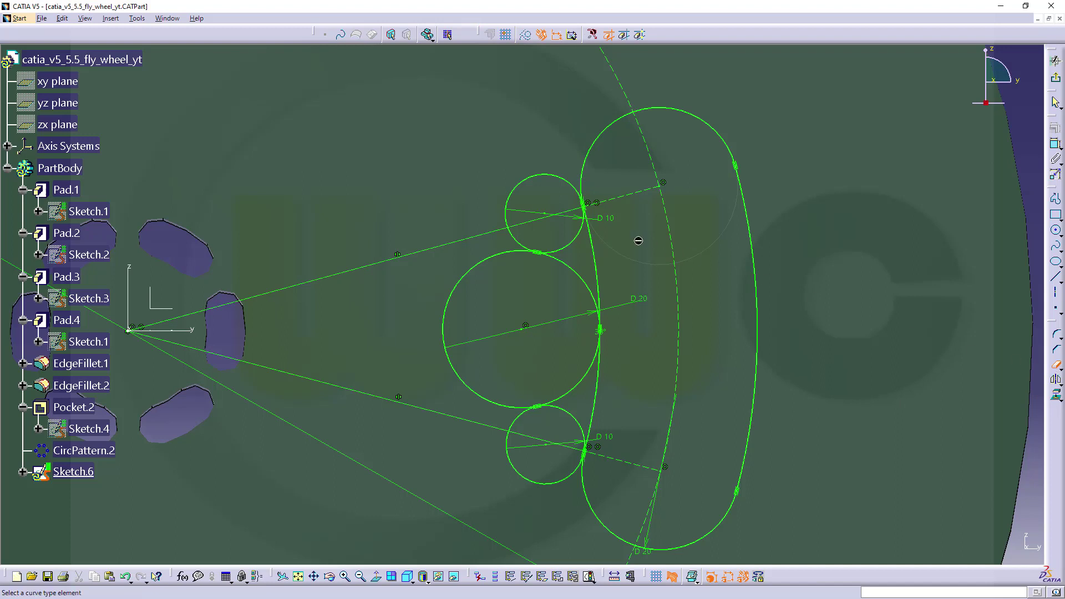
{"action": "left_click", "coordinate": [523, 179]}
{"action": "left_click", "coordinate": [519, 241]}
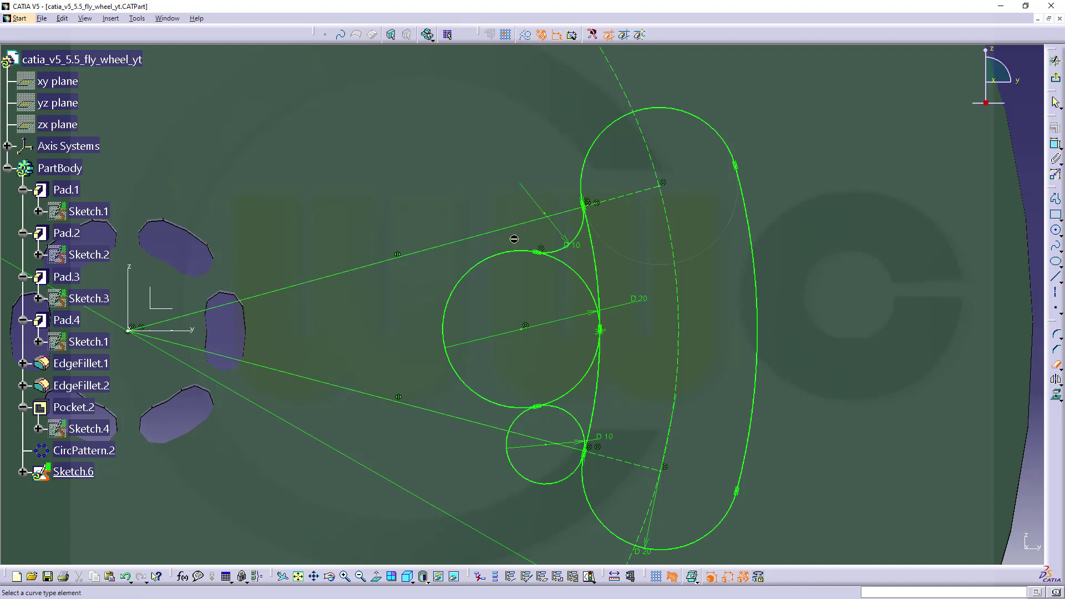
{"action": "left_click", "coordinate": [512, 422]}
{"action": "left_click", "coordinate": [530, 484]}
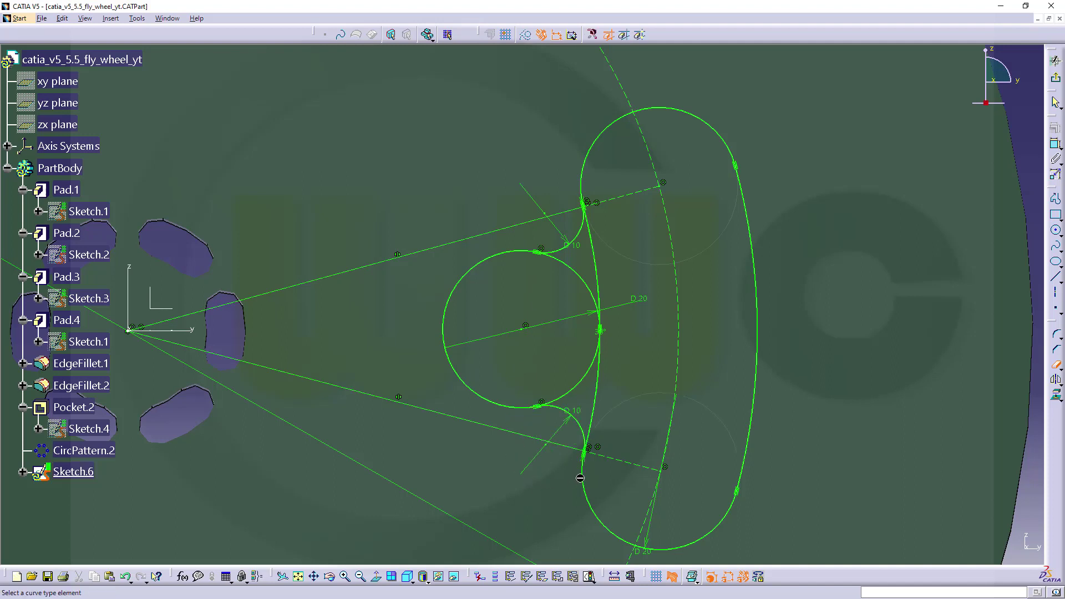
{"action": "left_click", "coordinate": [581, 390]}
{"action": "left_click", "coordinate": [592, 288]}
{"action": "mouse_move", "coordinate": [621, 365]}
{"action": "middle_mouse_down"}
{"action": "mouse_move", "coordinate": [616, 352]}
{"action": "mouse_move", "coordinate": [671, 421]}
{"action": "mouse_move", "coordinate": [566, 401]}
{"action": "mouse_move", "coordinate": [557, 321]}
{"action": "middle_mouse_up"}
{"action": "mouse_move", "coordinate": [655, 278]}
{"action": "middle_mouse_down"}
{"action": "mouse_move", "coordinate": [697, 444]}
{"action": "mouse_move", "coordinate": [688, 200]}
{"action": "mouse_move", "coordinate": [615, 430]}
{"action": "mouse_move", "coordinate": [610, 395]}
{"action": "mouse_move", "coordinate": [672, 409]}
{"action": "mouse_move", "coordinate": [837, 492]}
{"action": "mouse_move", "coordinate": [744, 459]}
{"action": "mouse_move", "coordinate": [711, 412]}
{"action": "mouse_move", "coordinate": [738, 447]}
{"action": "mouse_move", "coordinate": [608, 356]}
{"action": "mouse_move", "coordinate": [725, 409]}
{"action": "mouse_move", "coordinate": [711, 373]}
{"action": "mouse_move", "coordinate": [801, 442]}
{"action": "mouse_move", "coordinate": [755, 467]}
{"action": "mouse_move", "coordinate": [775, 417]}
{"action": "middle_mouse_up"}
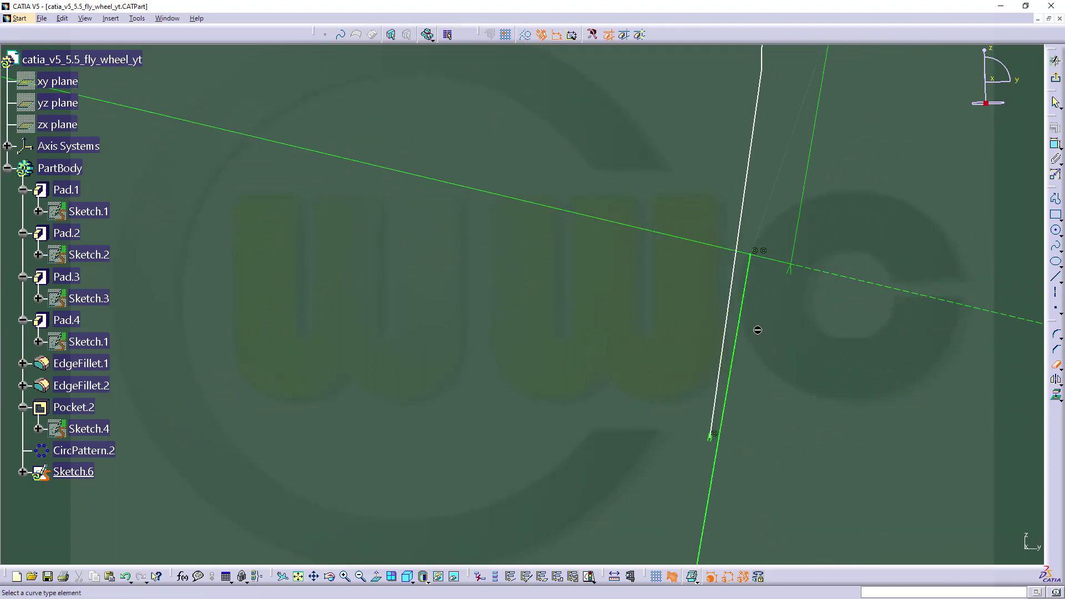
{"action": "left_click", "coordinate": [732, 408]}
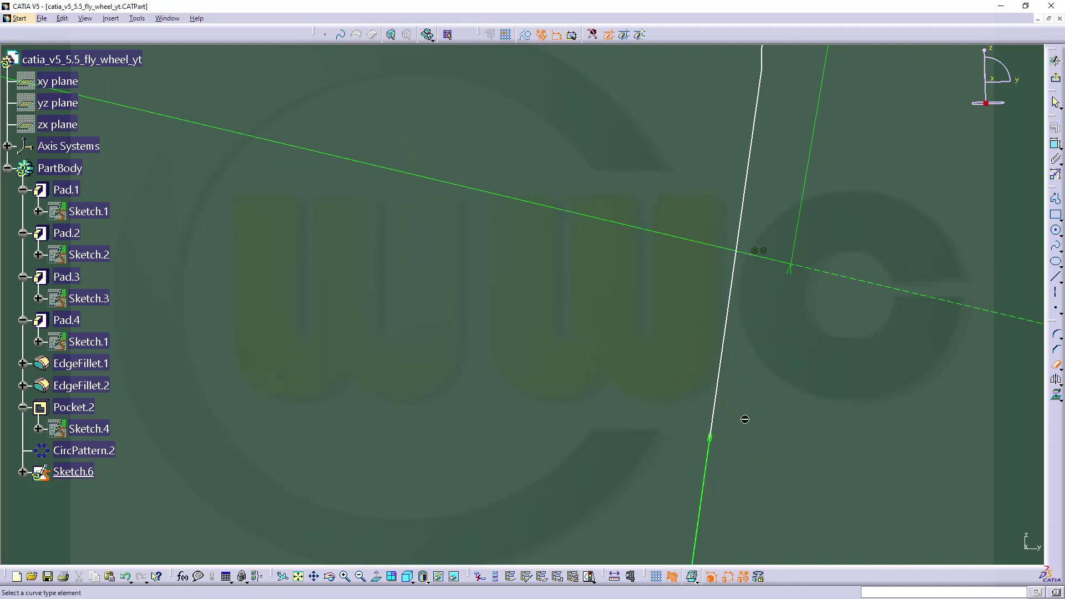
{"action": "mouse_move", "coordinate": [745, 425]}
{"action": "middle_mouse_down"}
{"action": "mouse_move", "coordinate": [746, 442]}
{"action": "mouse_move", "coordinate": [708, 428]}
{"action": "mouse_move", "coordinate": [697, 471]}
{"action": "mouse_move", "coordinate": [656, 399]}
{"action": "mouse_move", "coordinate": [663, 493]}
{"action": "mouse_move", "coordinate": [637, 435]}
{"action": "mouse_move", "coordinate": [651, 316]}
{"action": "mouse_move", "coordinate": [658, 428]}
{"action": "mouse_move", "coordinate": [640, 233]}
{"action": "mouse_move", "coordinate": [642, 430]}
{"action": "mouse_move", "coordinate": [629, 336]}
{"action": "mouse_move", "coordinate": [713, 464]}
{"action": "mouse_move", "coordinate": [810, 471]}
{"action": "mouse_move", "coordinate": [665, 257]}
{"action": "mouse_move", "coordinate": [709, 347]}
{"action": "mouse_move", "coordinate": [705, 257]}
{"action": "mouse_move", "coordinate": [784, 313]}
{"action": "mouse_move", "coordinate": [810, 307]}
{"action": "middle_mouse_up"}
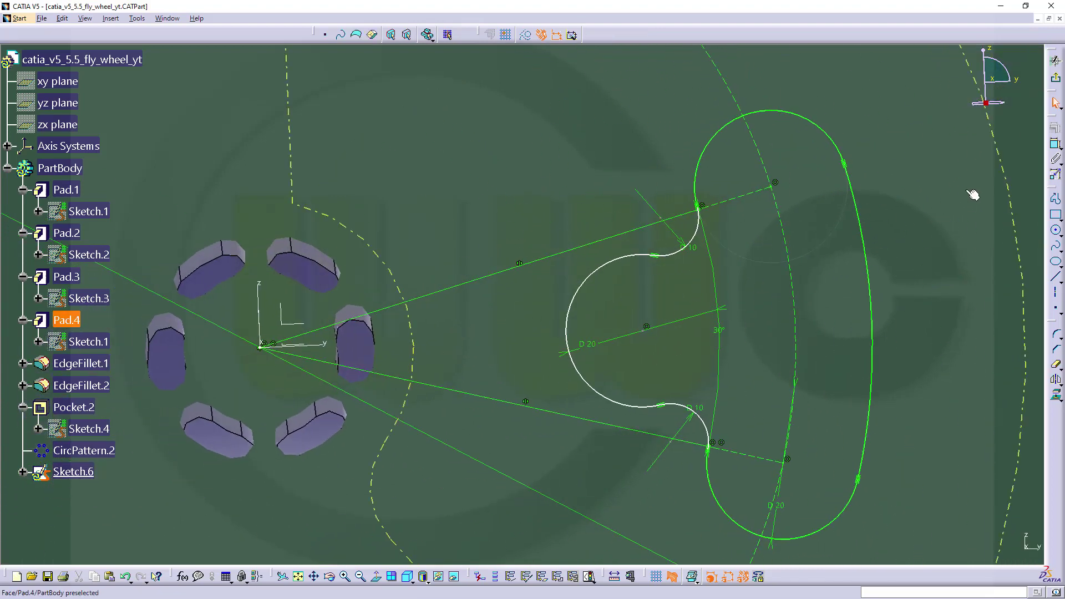
Dimension the clover arc centre 50 from the origin.
{"action": "left_click", "coordinate": [1056, 145]}
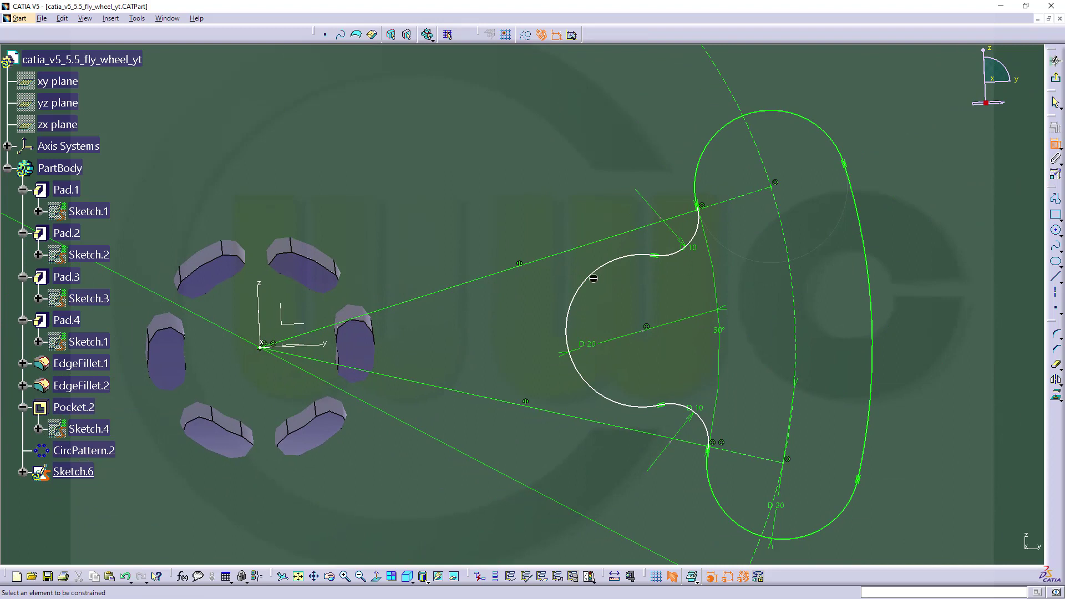
{"action": "left_click", "coordinate": [639, 336]}
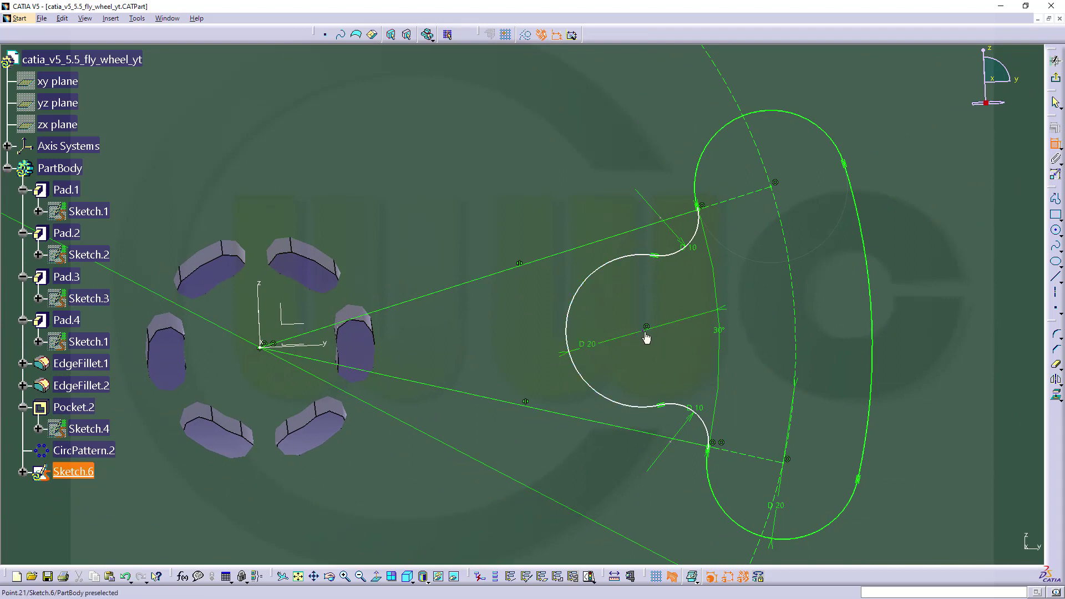
{"action": "left_click", "coordinate": [266, 353]}
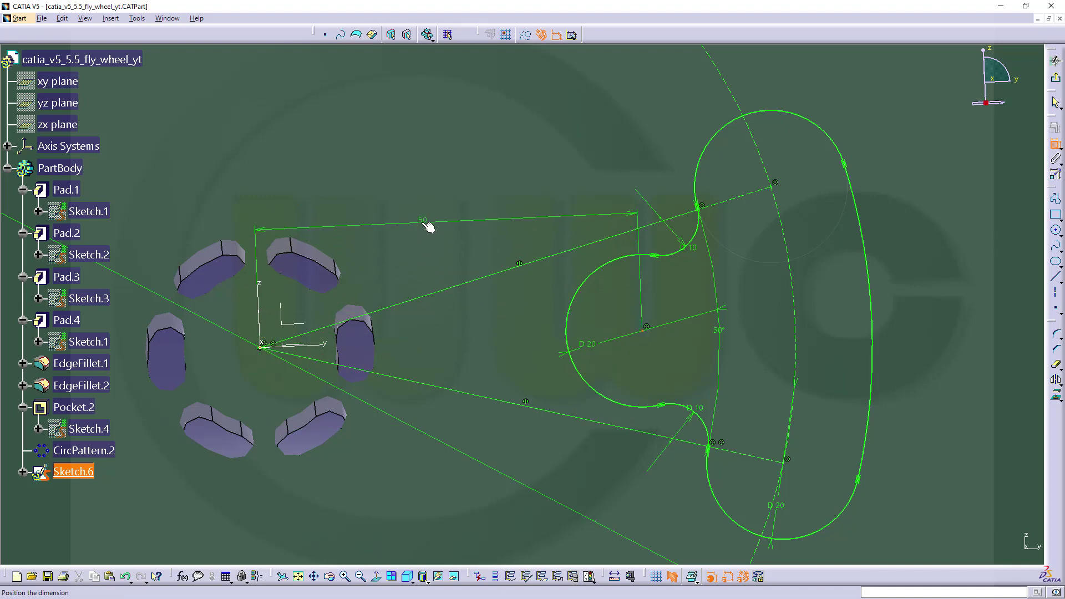
{"action": "left_click", "coordinate": [425, 227]}
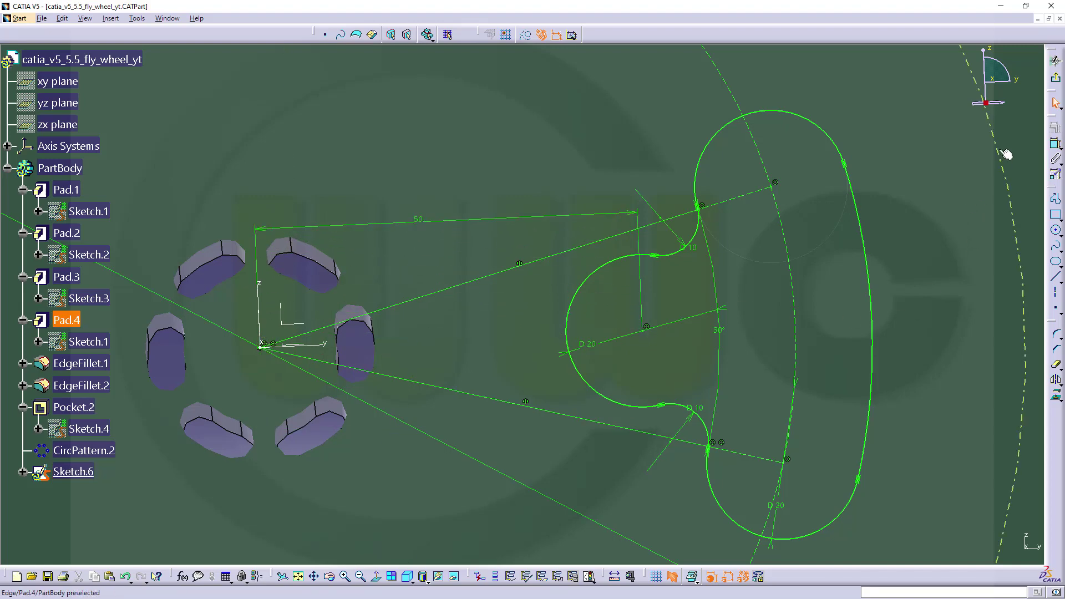
Leave the sketch and pocket Sketch.6 30 mm deep with mirrored extent as Pocket.3.
{"action": "left_click", "coordinate": [1055, 78]}
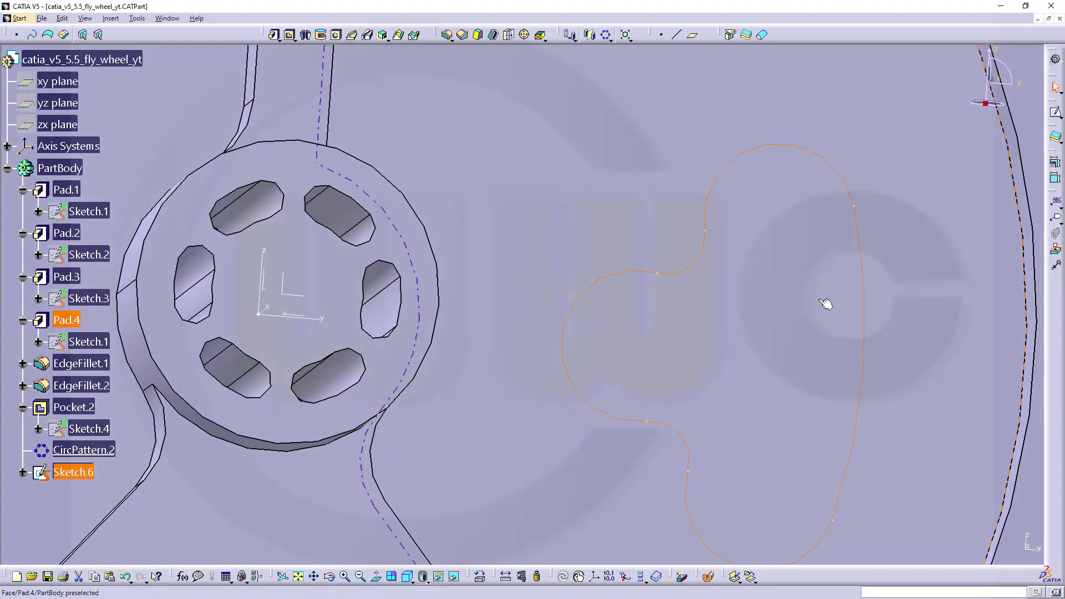
{"action": "middle_click_drag", "start_coordinate": [678, 333], "coordinate": [455, 330]}
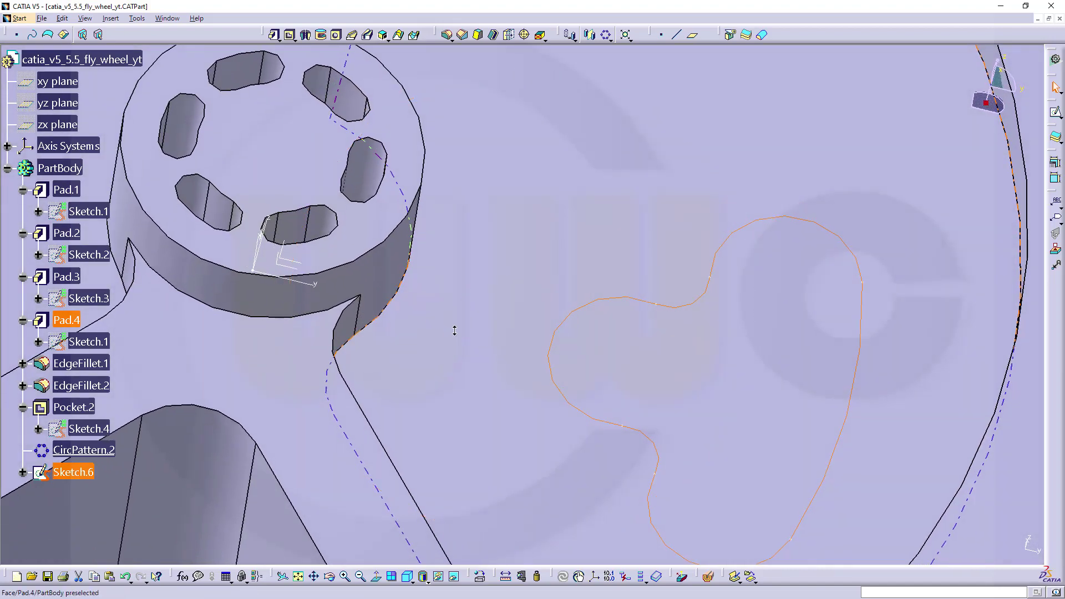
{"action": "left_click", "coordinate": [289, 36]}
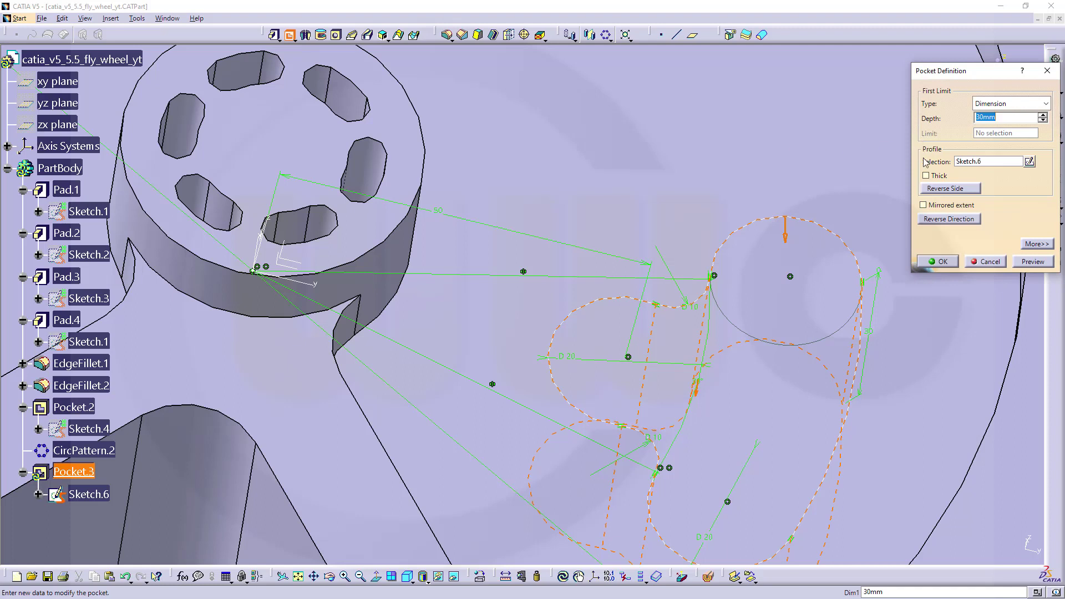
{"action": "left_click", "coordinate": [924, 205]}
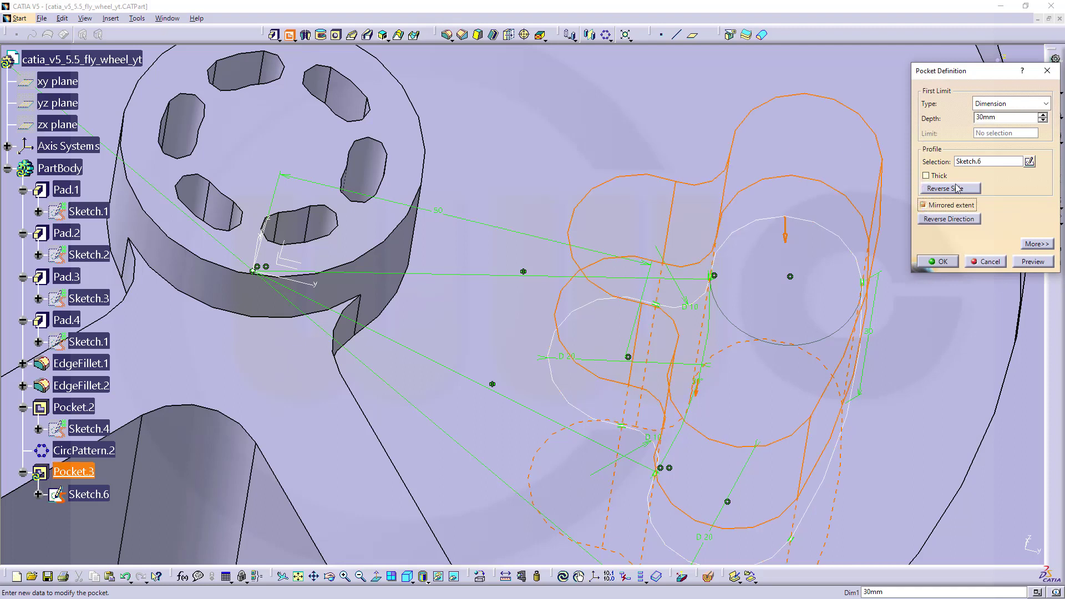
{"action": "double_click", "coordinate": [1008, 117]}
{"action": "left_click", "coordinate": [923, 265]}
{"action": "middle_click_drag", "start_coordinate": [726, 338], "coordinate": [377, 446]}
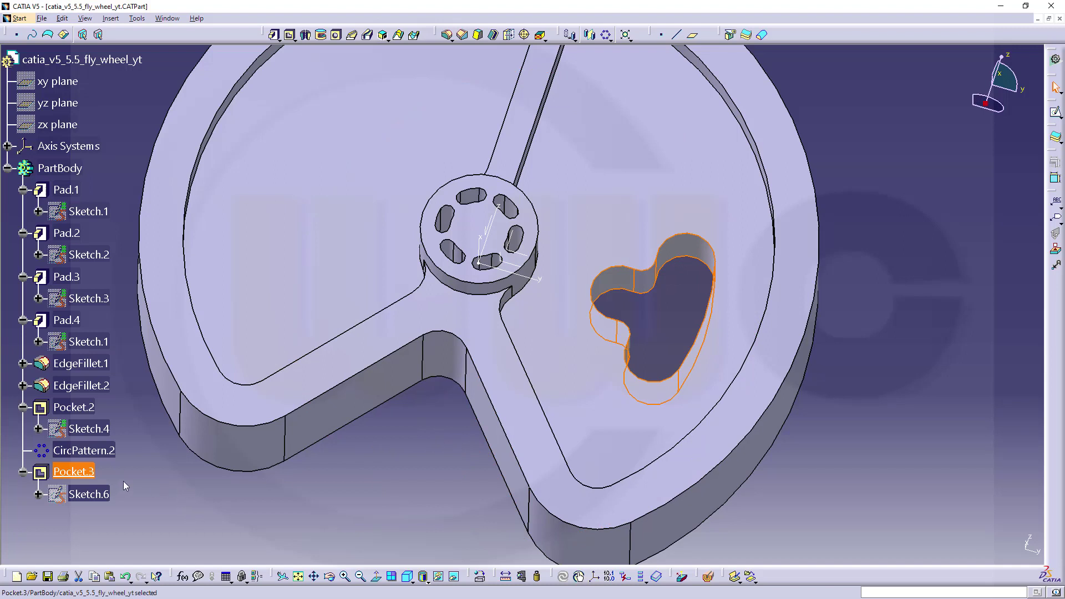
Start a circular pattern of Pocket.3 with 6 instances around the absolute axis.
{"action": "left_click", "coordinate": [606, 35]}
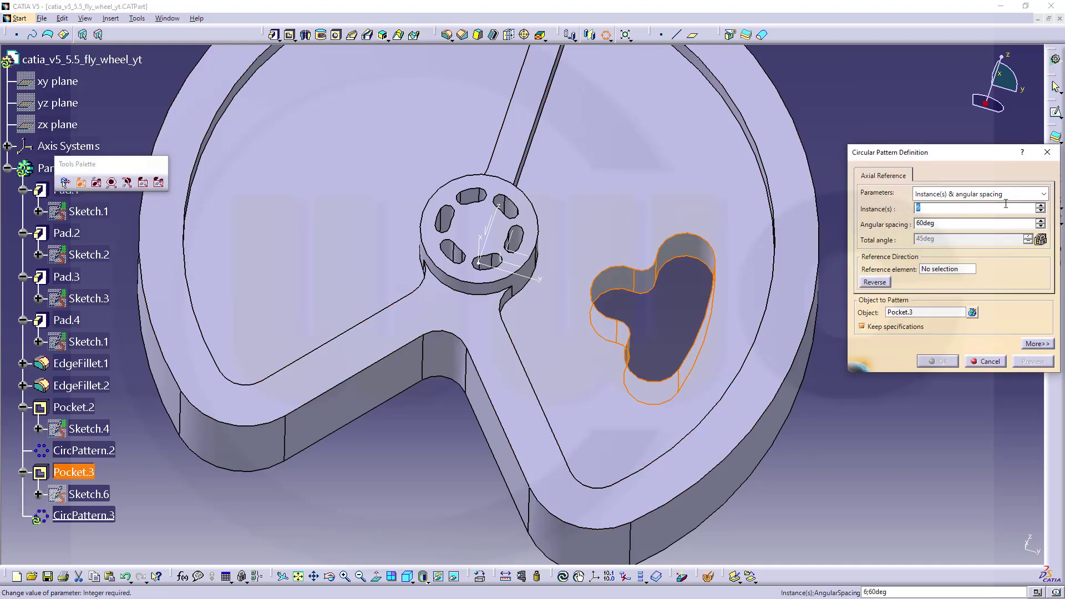
{"action": "left_click", "coordinate": [979, 194]}
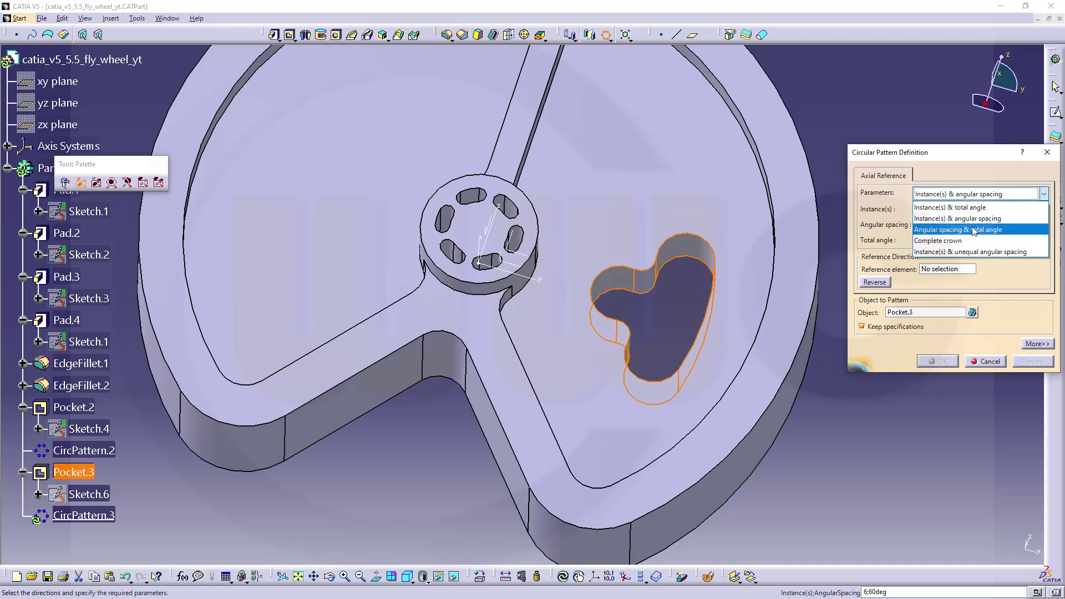
{"action": "left_click", "coordinate": [953, 243]}
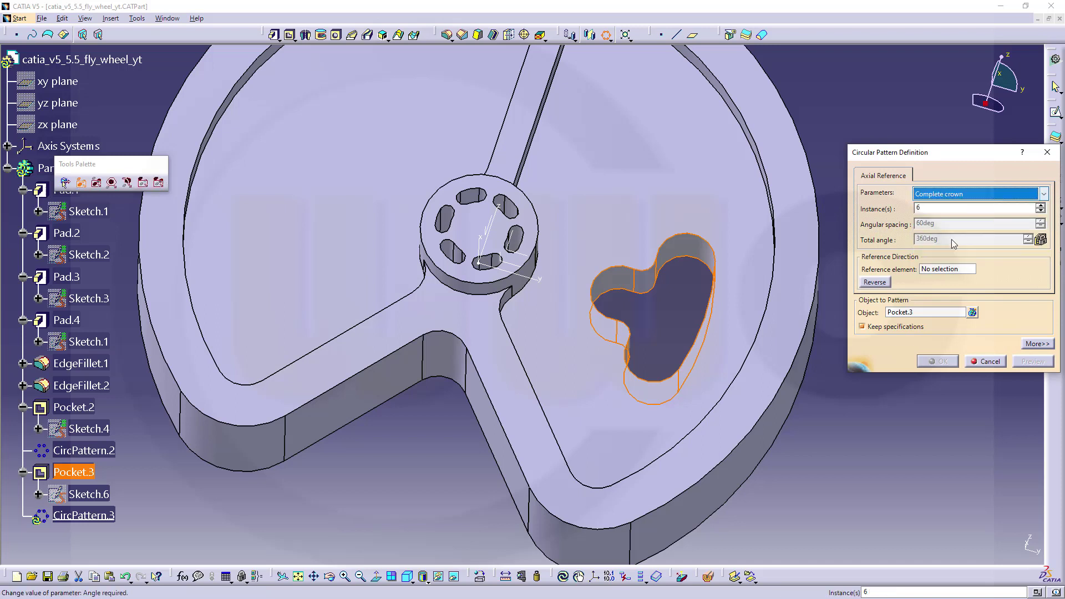
{"action": "left_click", "coordinate": [947, 269]}
{"action": "middle_click_drag", "start_coordinate": [685, 271], "coordinate": [499, 328]}
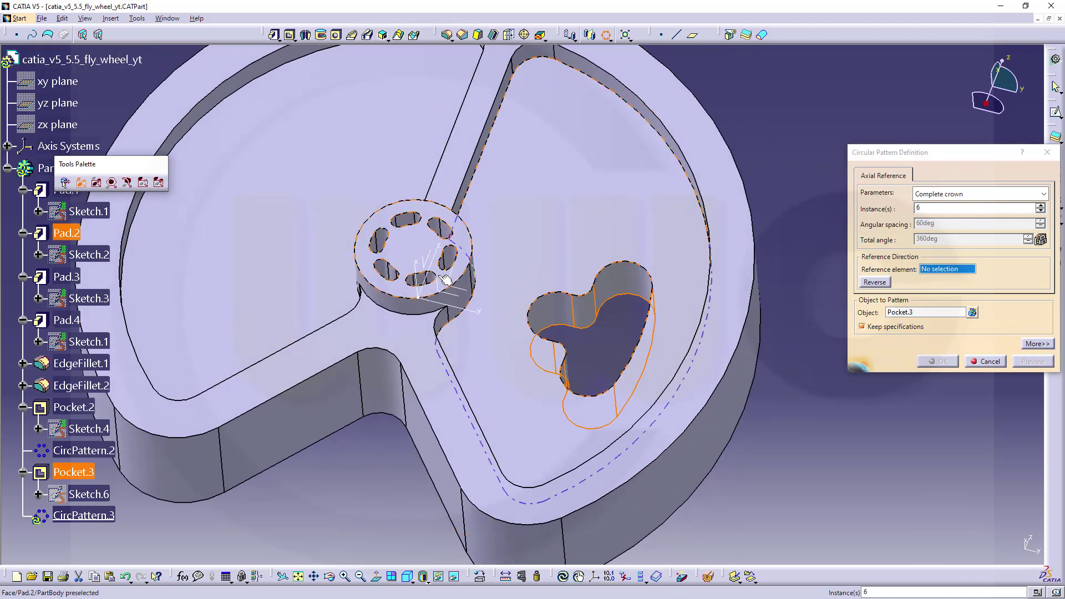
{"action": "left_click", "coordinate": [421, 266]}
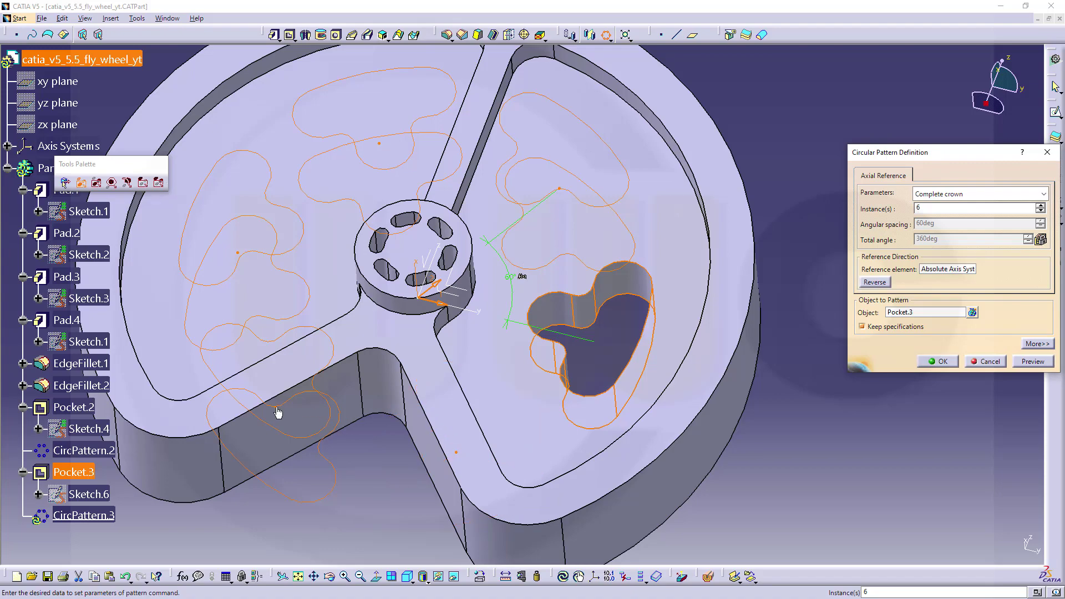
{"action": "middle_click_drag", "start_coordinate": [279, 407], "coordinate": [569, 325]}
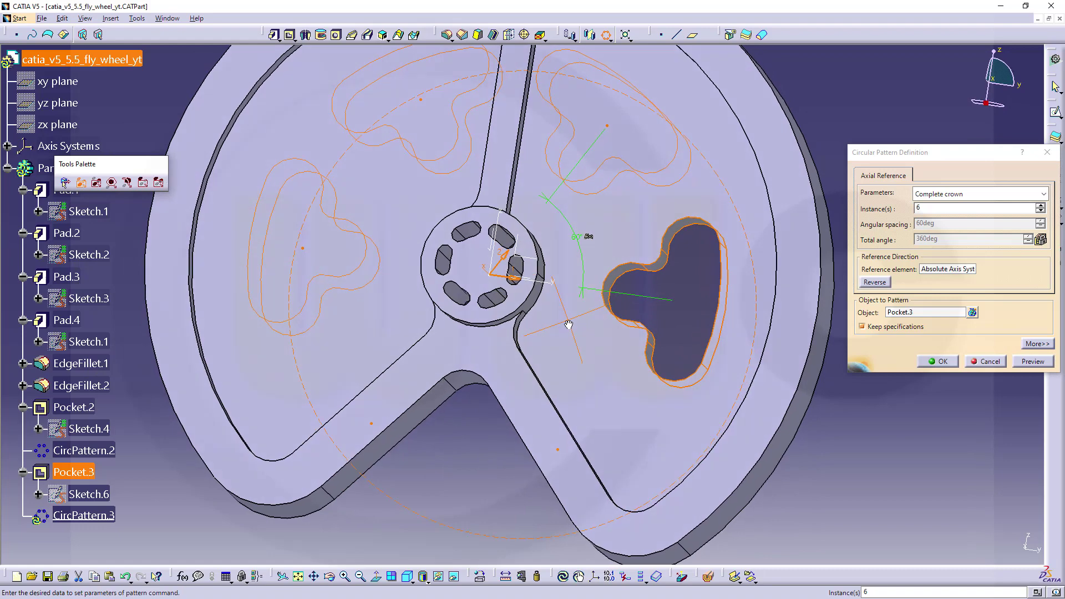
Switch the pattern to unequal angular spacing and view the part in wireframe.
{"action": "left_click", "coordinate": [1028, 195]}
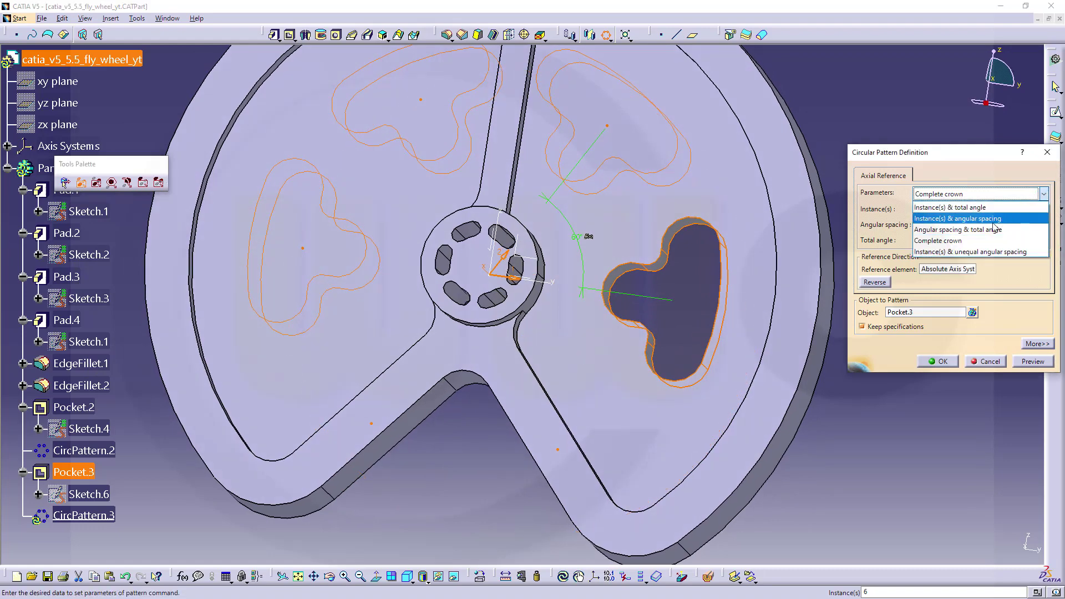
{"action": "left_click", "coordinate": [970, 253]}
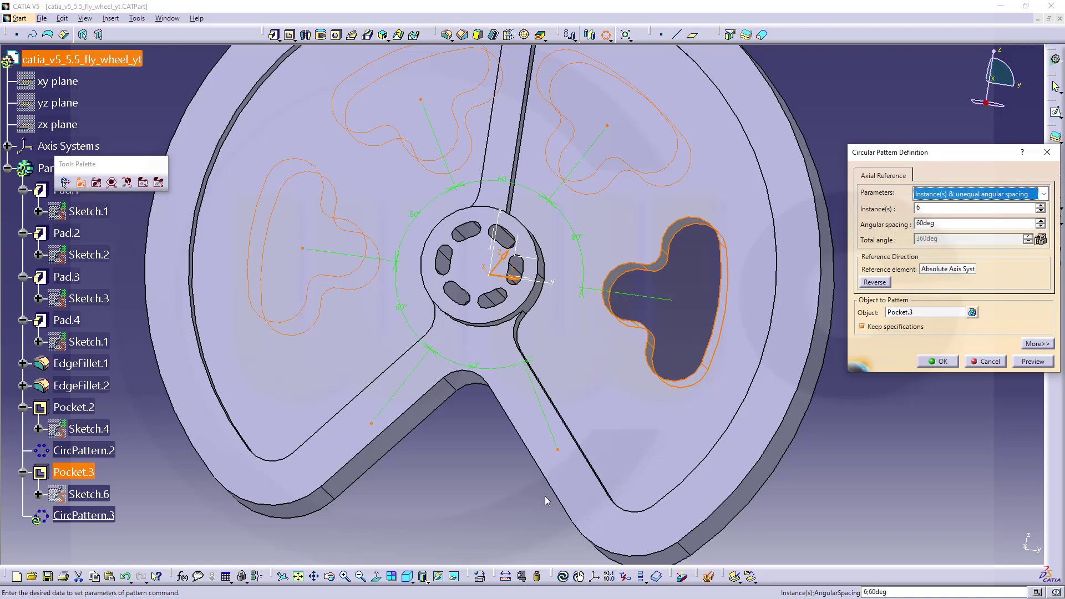
{"action": "left_click", "coordinate": [427, 582]}
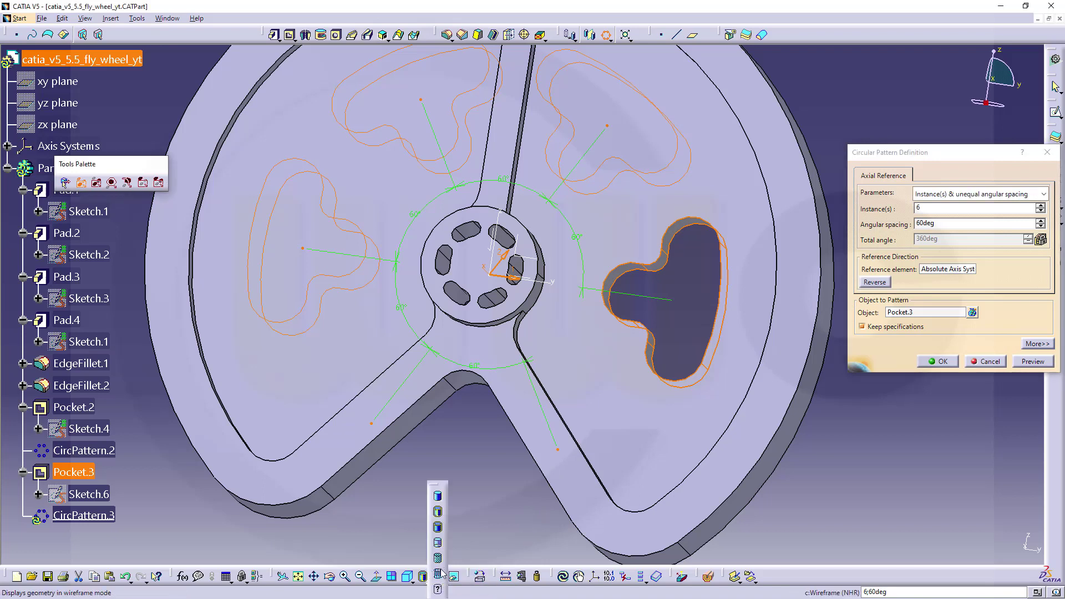
{"action": "left_click", "coordinate": [442, 574]}
{"action": "middle_click_drag", "start_coordinate": [465, 516], "coordinate": [605, 420]}
Change three 60° gaps to 54°, 72° and 54°, then create CircPattern.3.
{"action": "double_click", "coordinate": [592, 299]}
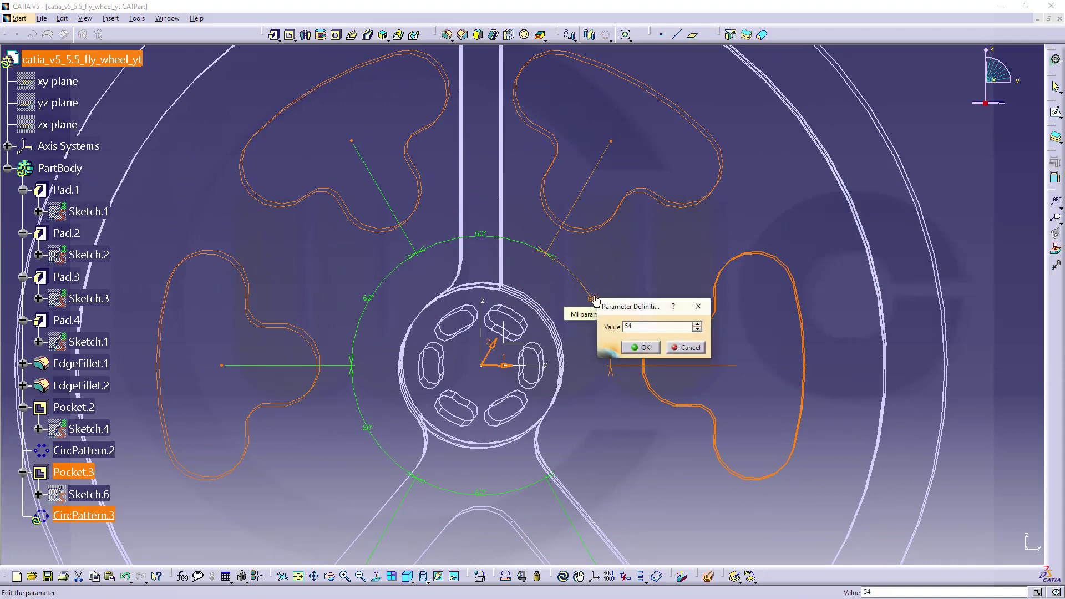
{"action": "key", "text": "Return"}
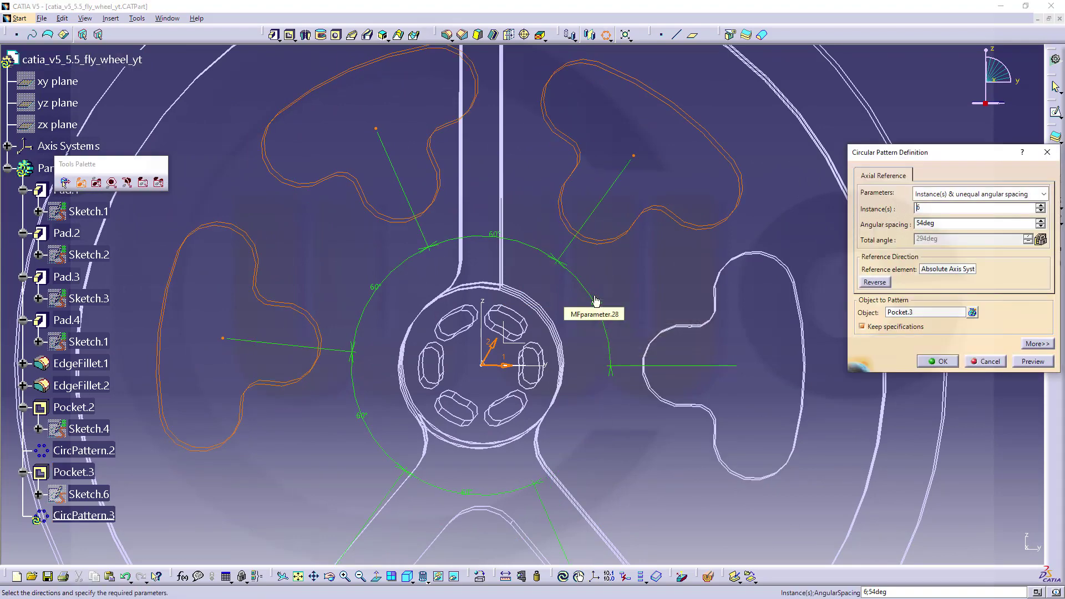
{"action": "double_click", "coordinate": [494, 234]}
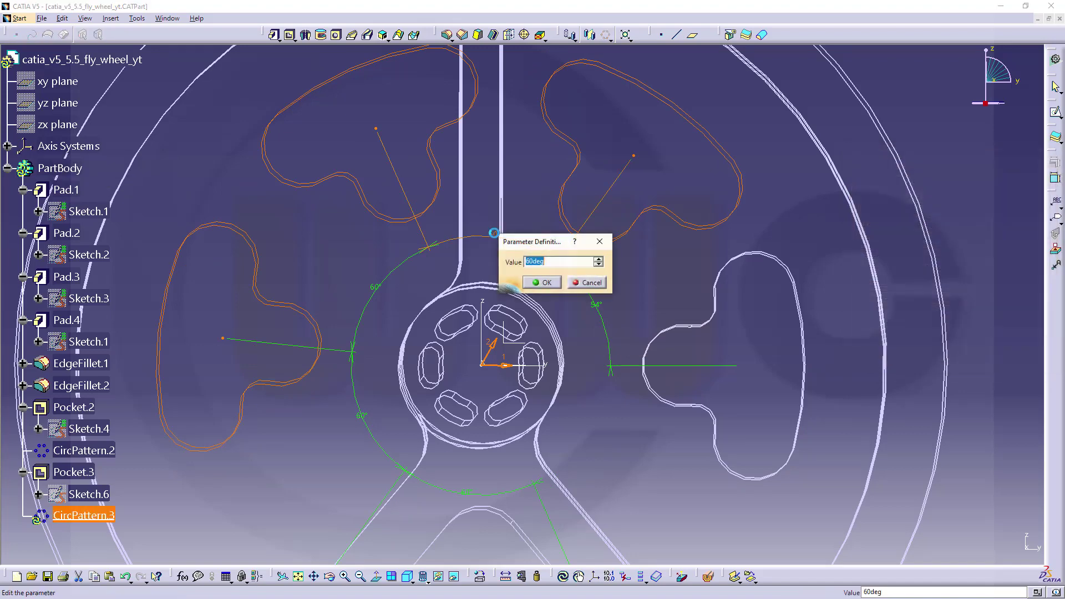
{"action": "type", "text": "72"}
{"action": "key", "text": "Return"}
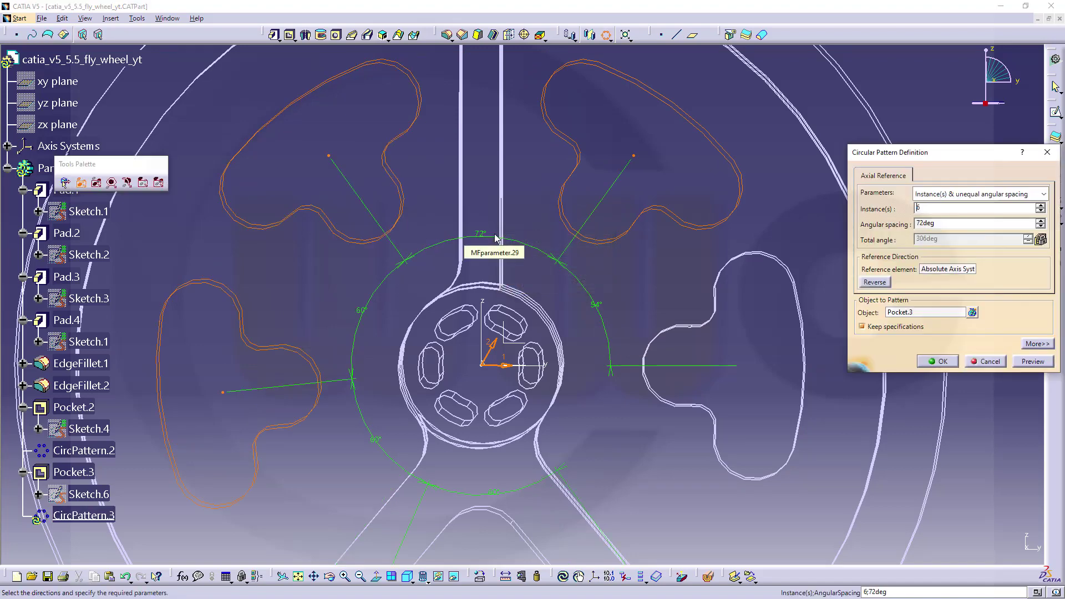
{"action": "double_click", "coordinate": [364, 314]}
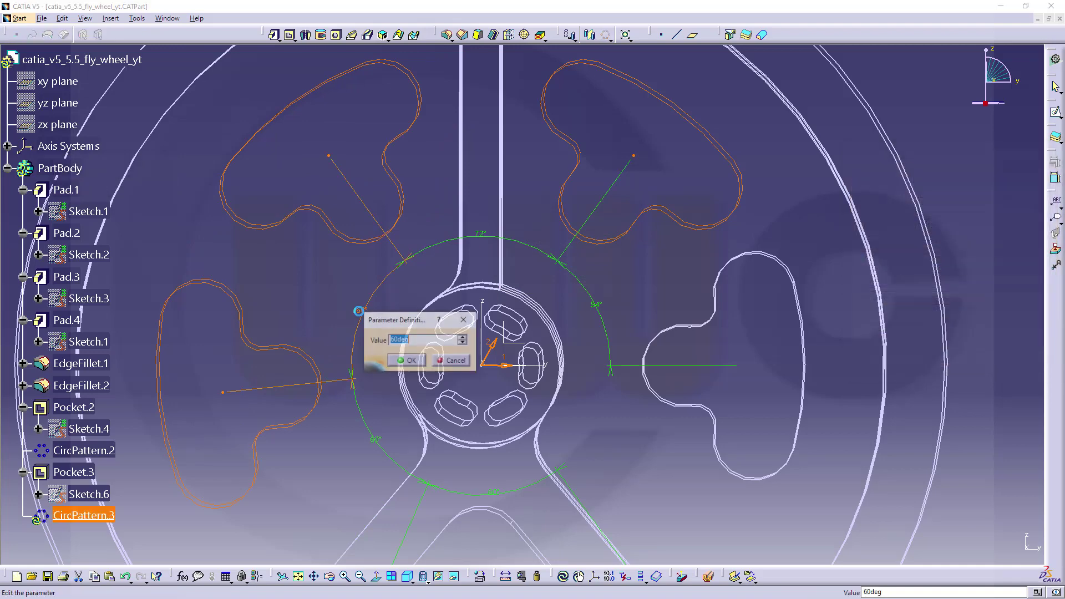
{"action": "key", "text": "Return"}
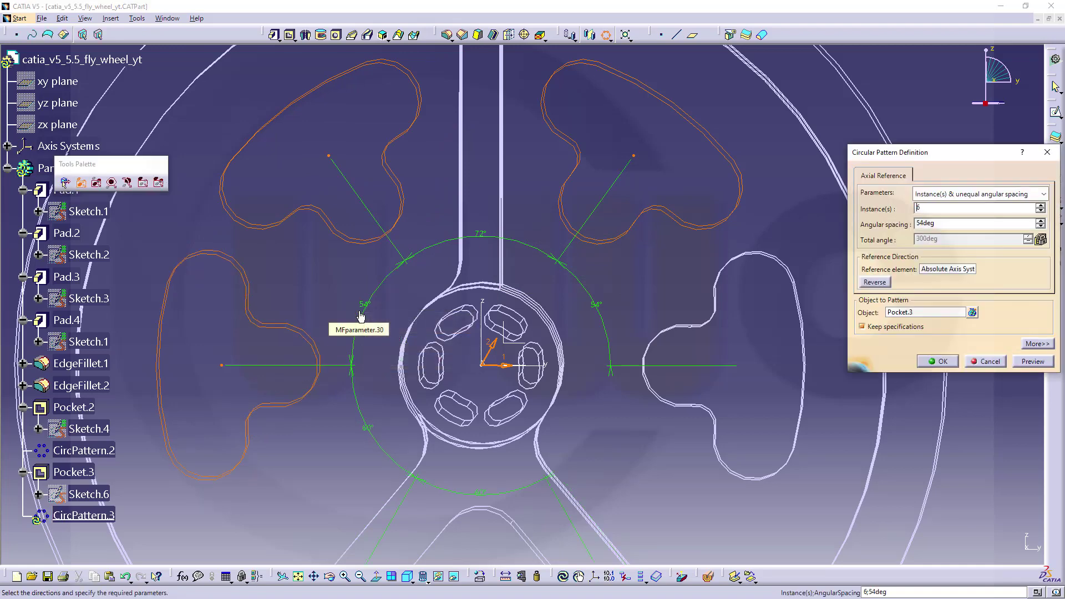
{"action": "left_click", "coordinate": [935, 363]}
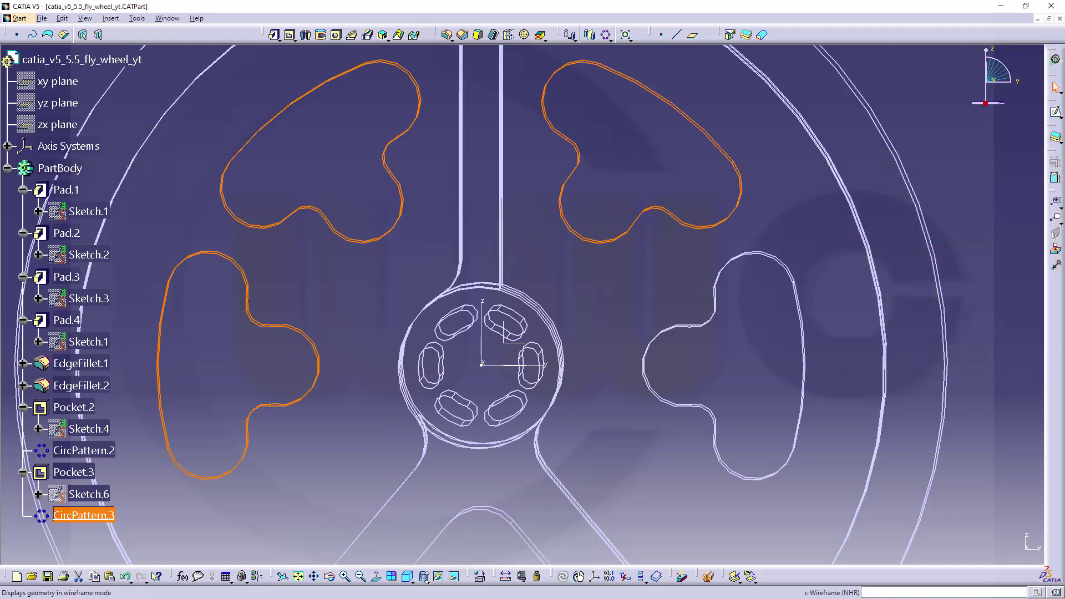
Return to shaded-with-edges display and make EdgeFillet.1 the in-work object.
{"action": "left_click", "coordinate": [425, 580]}
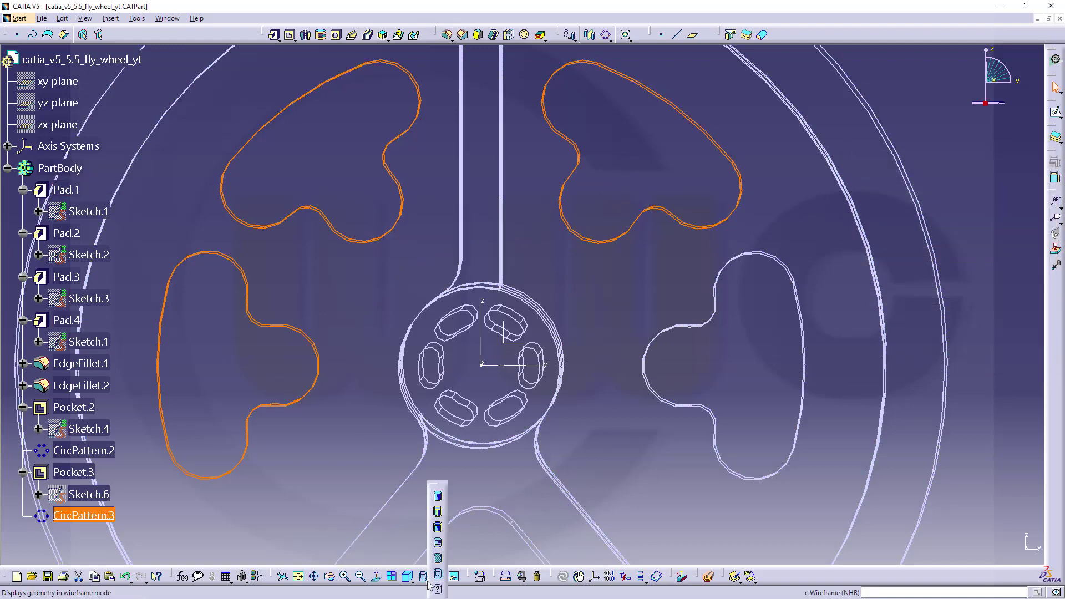
{"action": "left_click", "coordinate": [442, 511]}
{"action": "mouse_move", "coordinate": [442, 511]}
{"action": "middle_mouse_down"}
{"action": "mouse_move", "coordinate": [529, 327]}
{"action": "mouse_move", "coordinate": [470, 361]}
{"action": "mouse_move", "coordinate": [506, 321]}
{"action": "middle_mouse_up"}
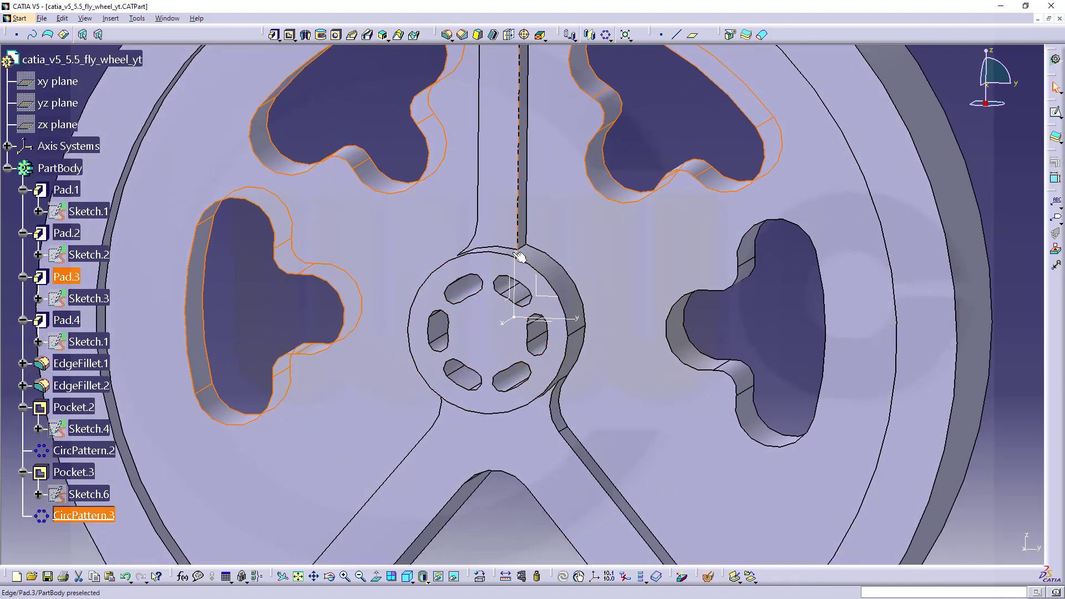
{"action": "middle_click_drag", "start_coordinate": [250, 398], "coordinate": [288, 374]}
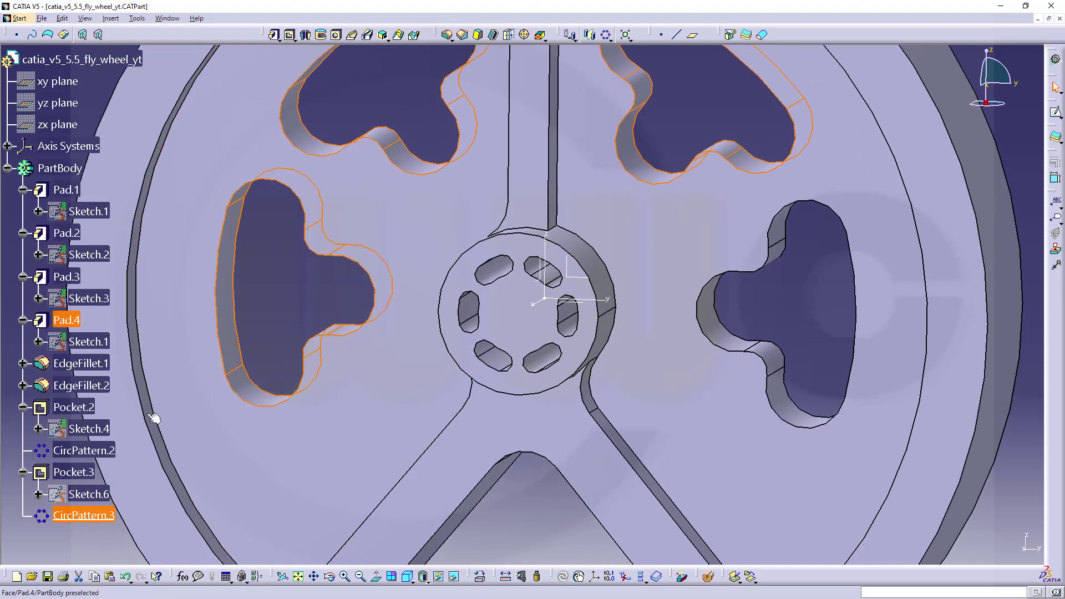
{"action": "right_click", "coordinate": [100, 361]}
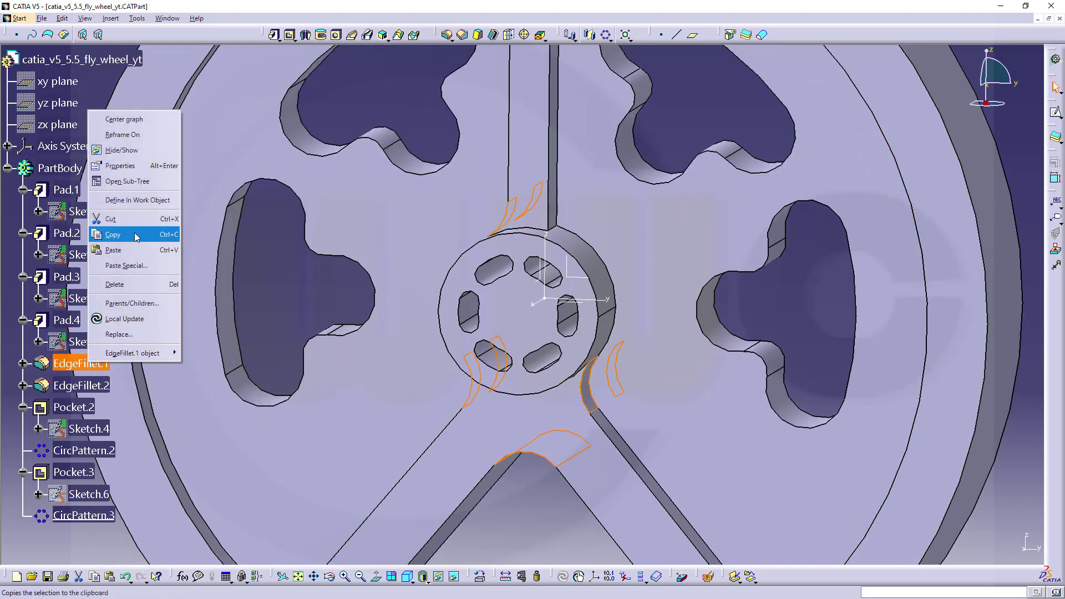
{"action": "left_click", "coordinate": [135, 201]}
{"action": "middle_click_drag", "start_coordinate": [307, 231], "coordinate": [385, 304]}
Add one more spoke-to-hub edge to EdgeFillet.1, making nine edges, and dismiss the warning.
{"action": "double_click", "coordinate": [80, 362]}
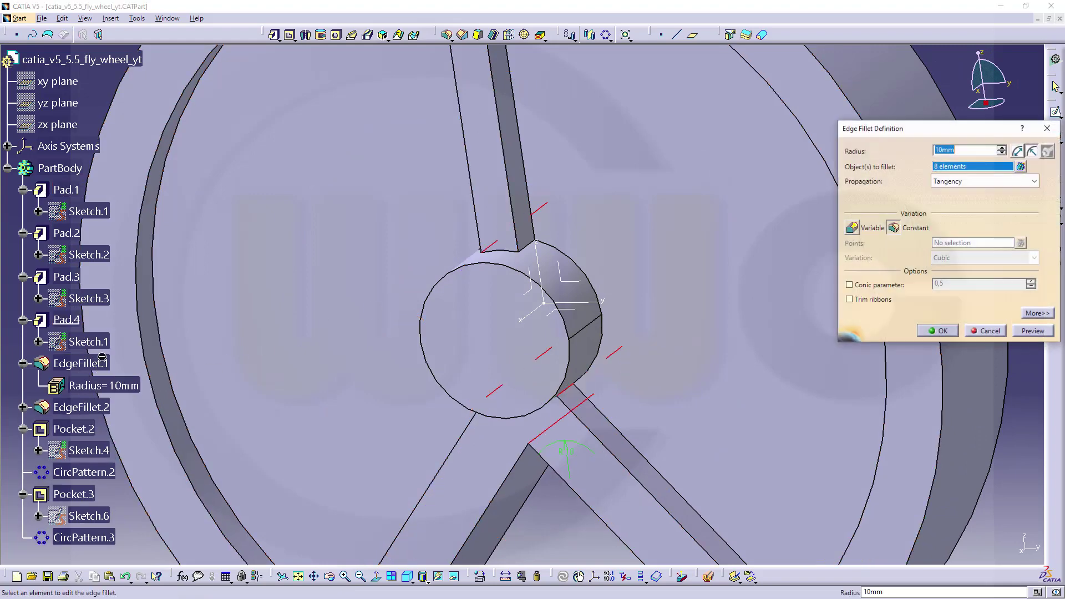
{"action": "left_click", "coordinate": [534, 244]}
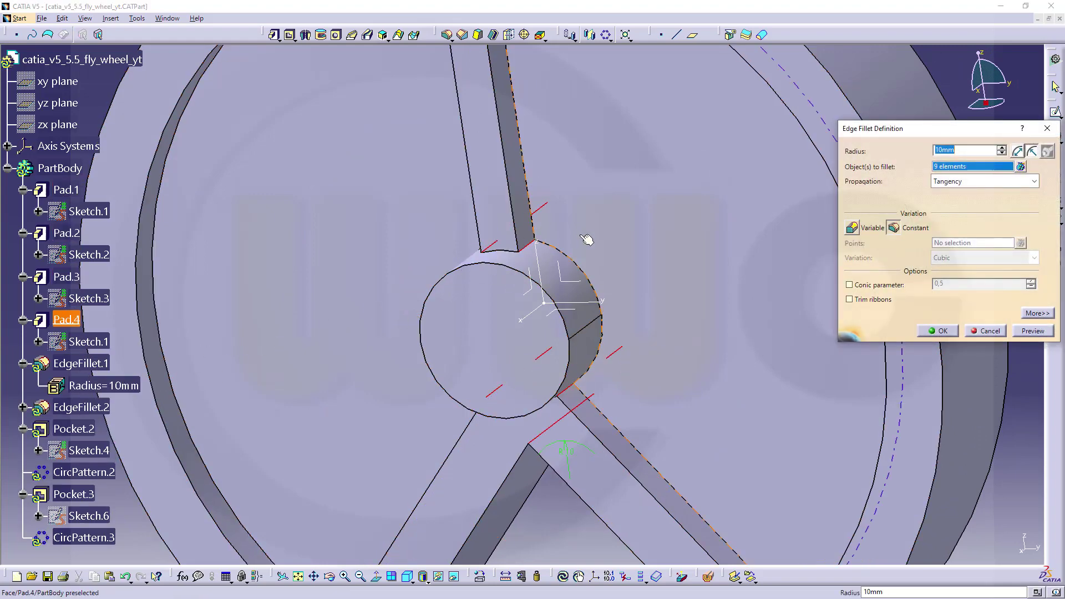
{"action": "left_click", "coordinate": [938, 331]}
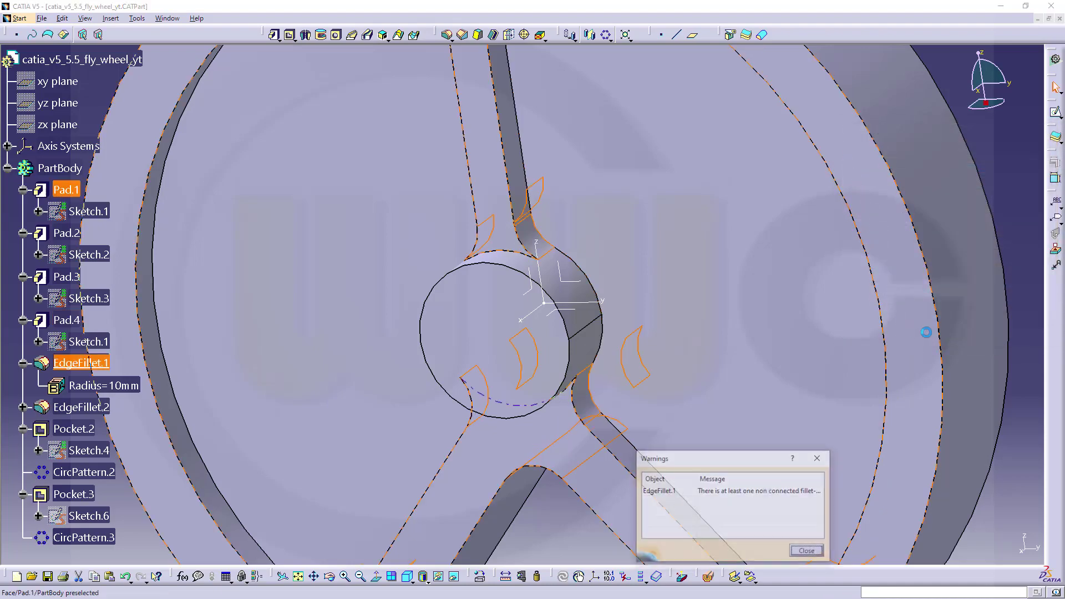
{"action": "left_click", "coordinate": [807, 551]}
Inspect the fillets, select EdgeFillet.1, clear the selection and undo the last action.
{"action": "middle_click_drag", "start_coordinate": [601, 264], "coordinate": [537, 233]}
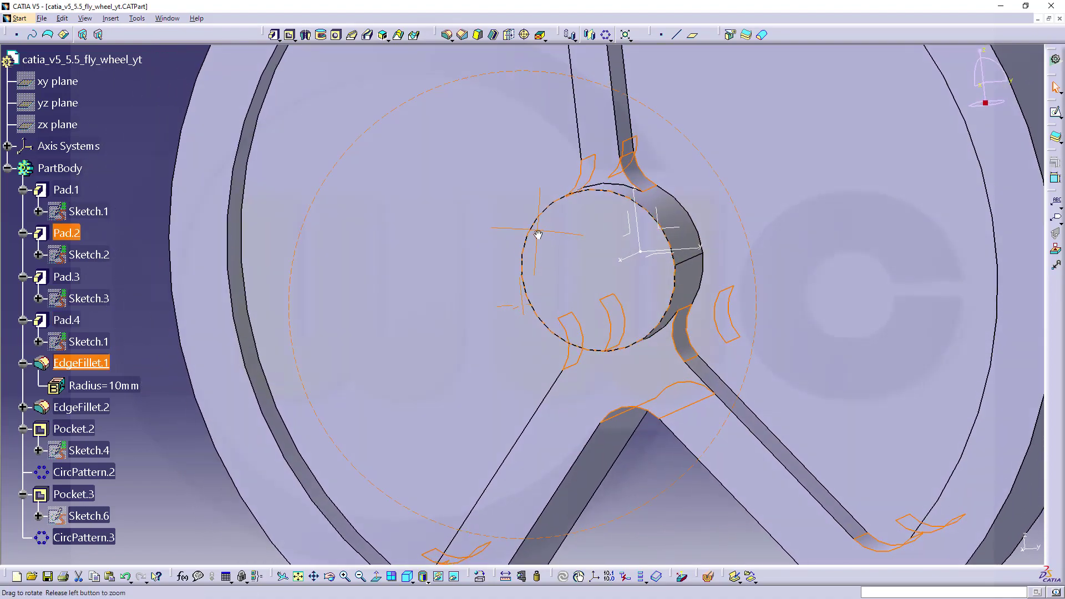
{"action": "left_click", "coordinate": [102, 368]}
{"action": "left_click", "coordinate": [136, 169]}
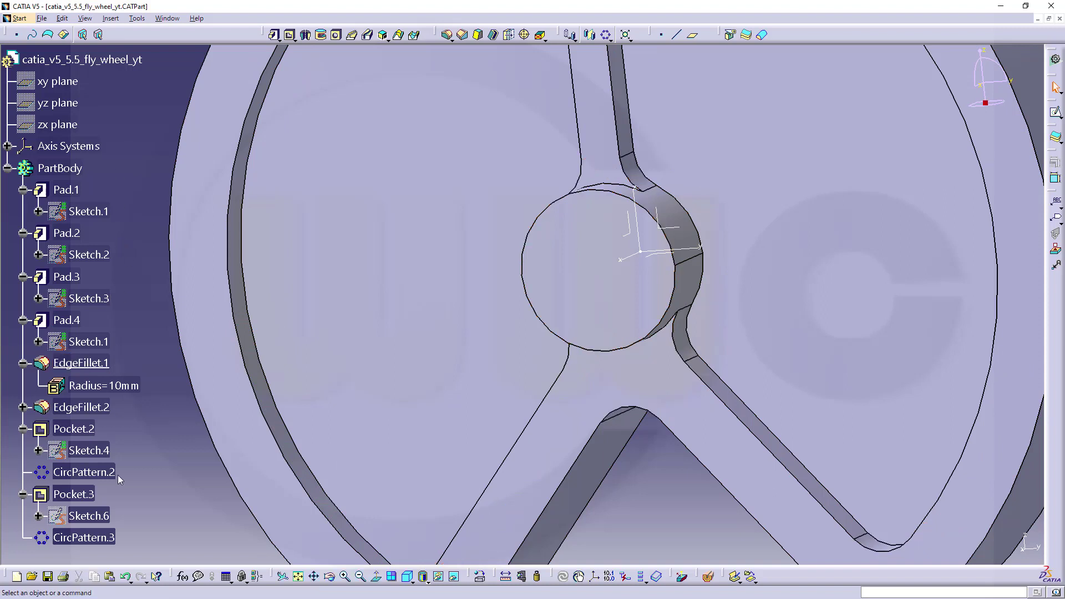
{"action": "left_click", "coordinate": [125, 579]}
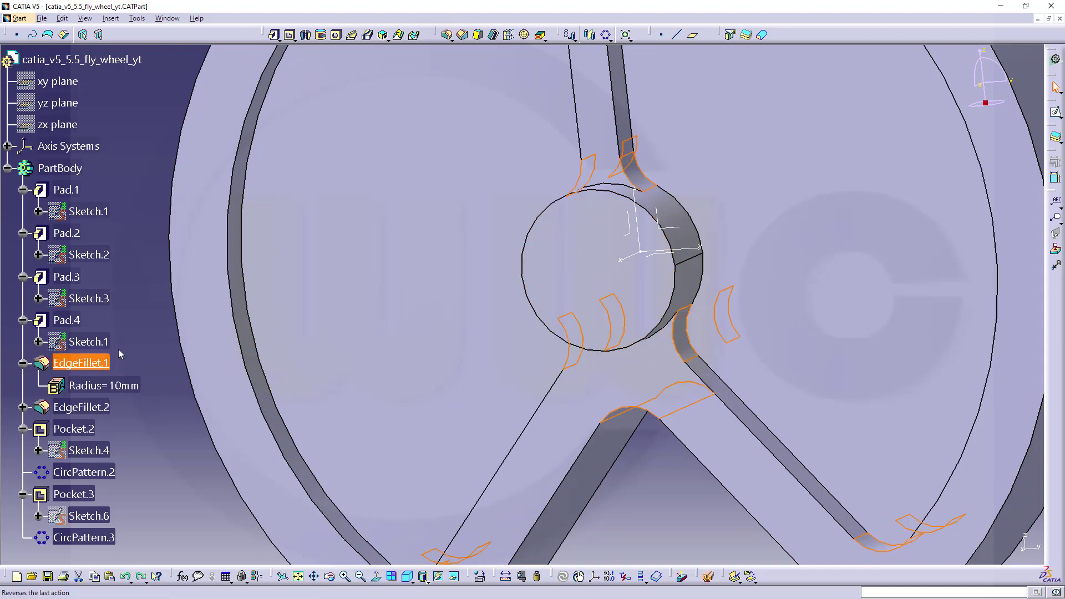
Deactivate Pad.4 and its children.
{"action": "right_click", "coordinate": [67, 320]}
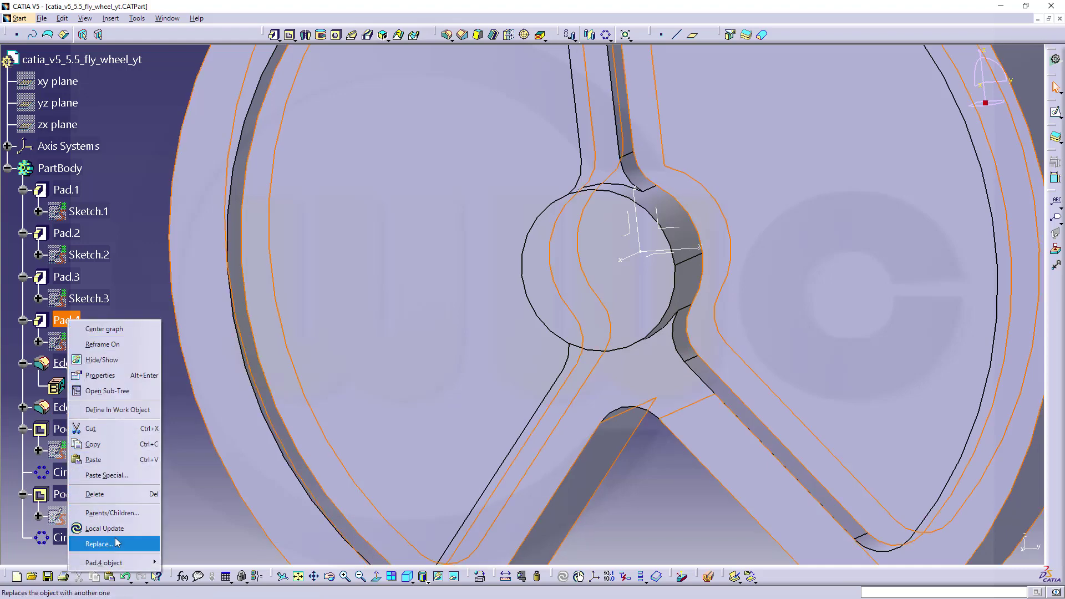
{"action": "mouse_move", "coordinate": [117, 564]}
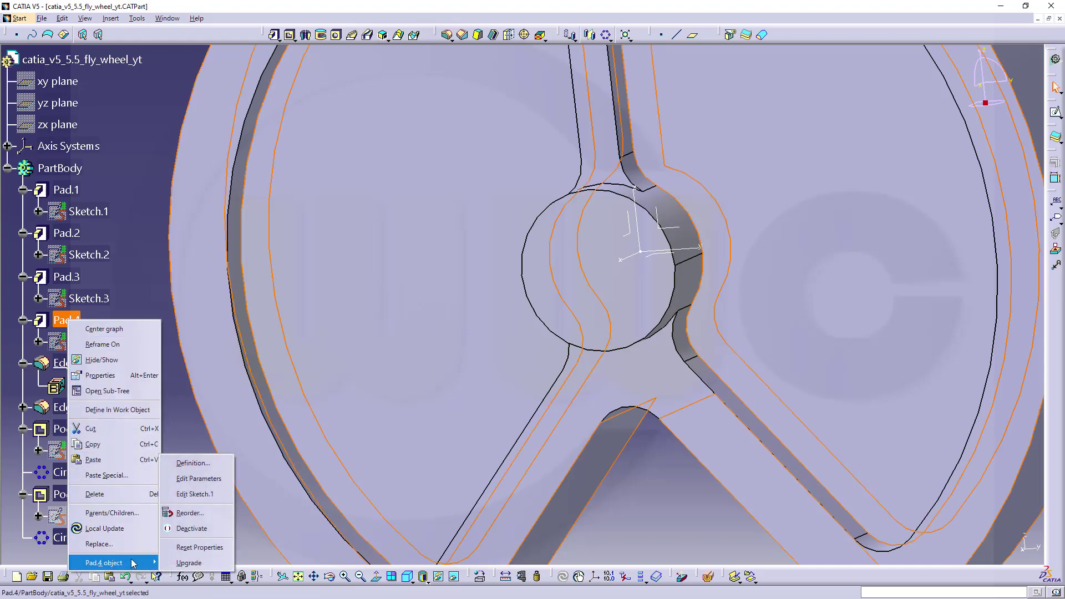
{"action": "left_click", "coordinate": [183, 528]}
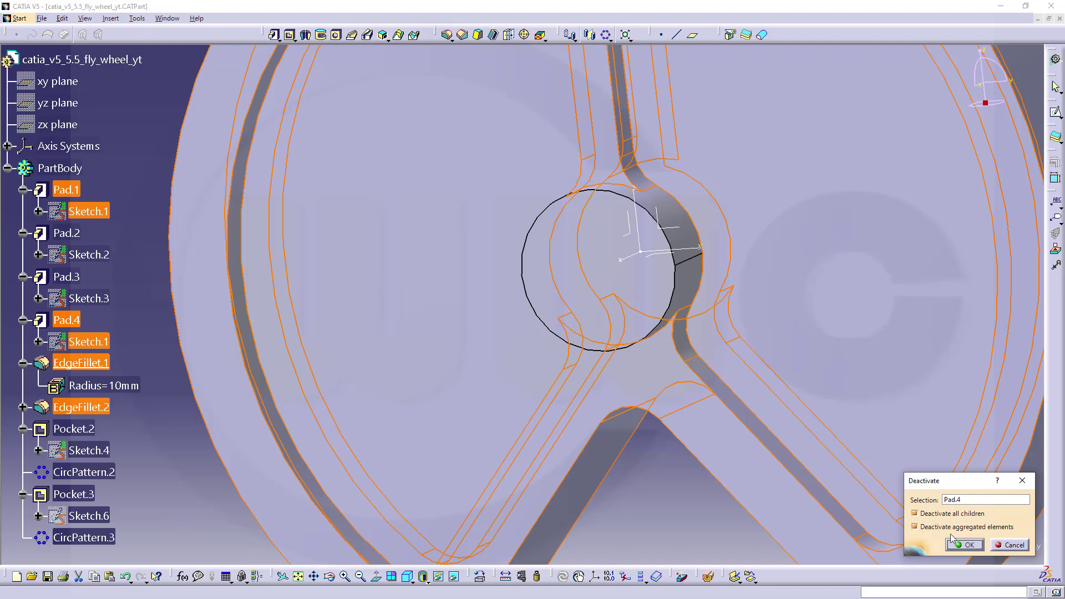
{"action": "left_click", "coordinate": [964, 545]}
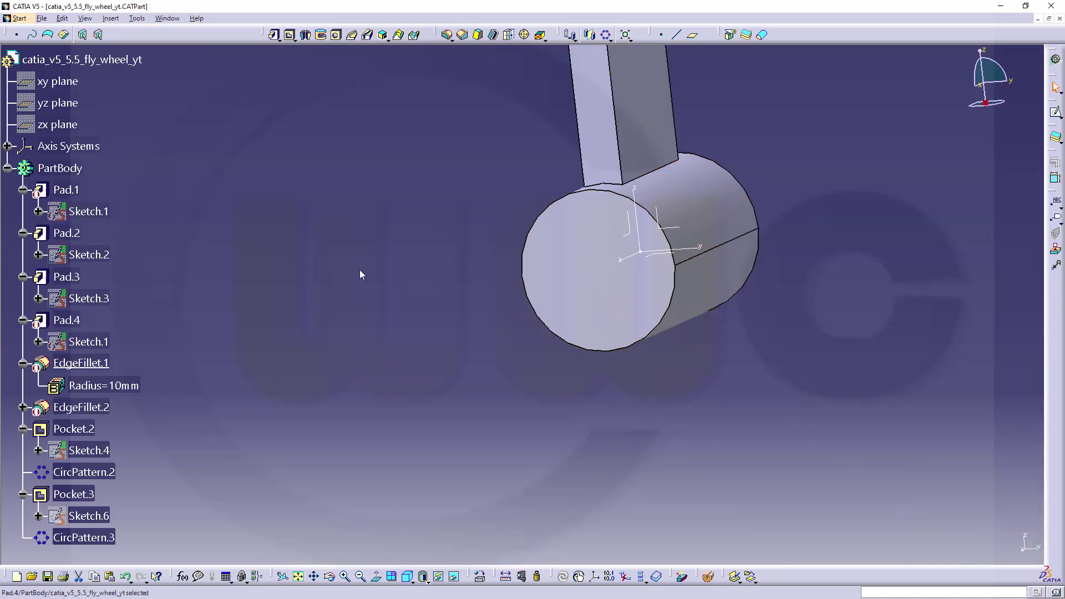
Add the Pad.3 cylinder's top edge to EdgeFillet.1, making ten edges.
{"action": "double_click", "coordinate": [93, 364]}
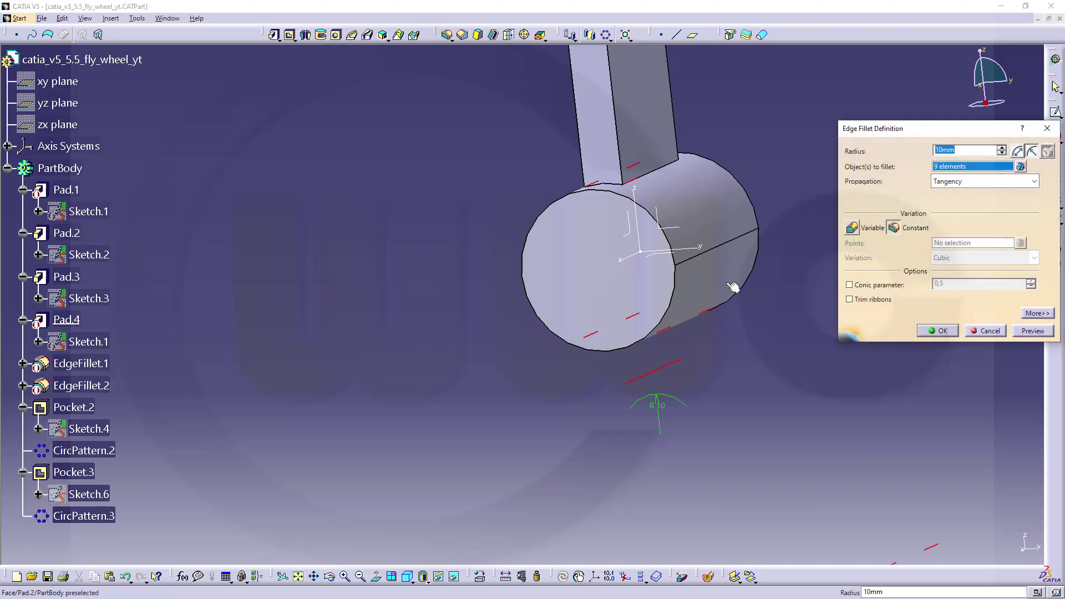
{"action": "left_click", "coordinate": [652, 176]}
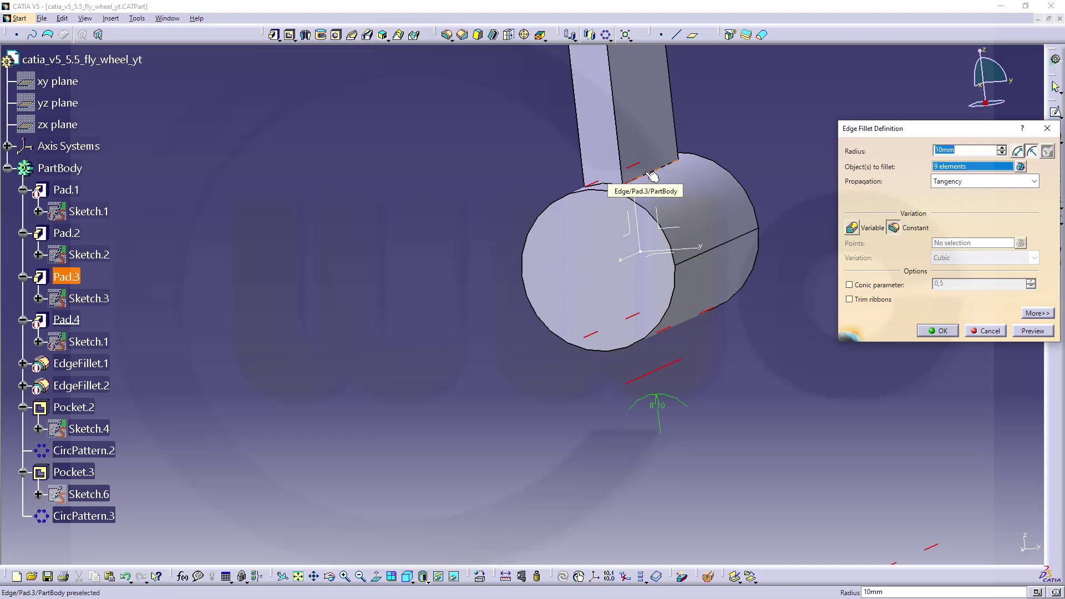
{"action": "left_click", "coordinate": [937, 331]}
{"action": "left_click", "coordinate": [329, 318]}
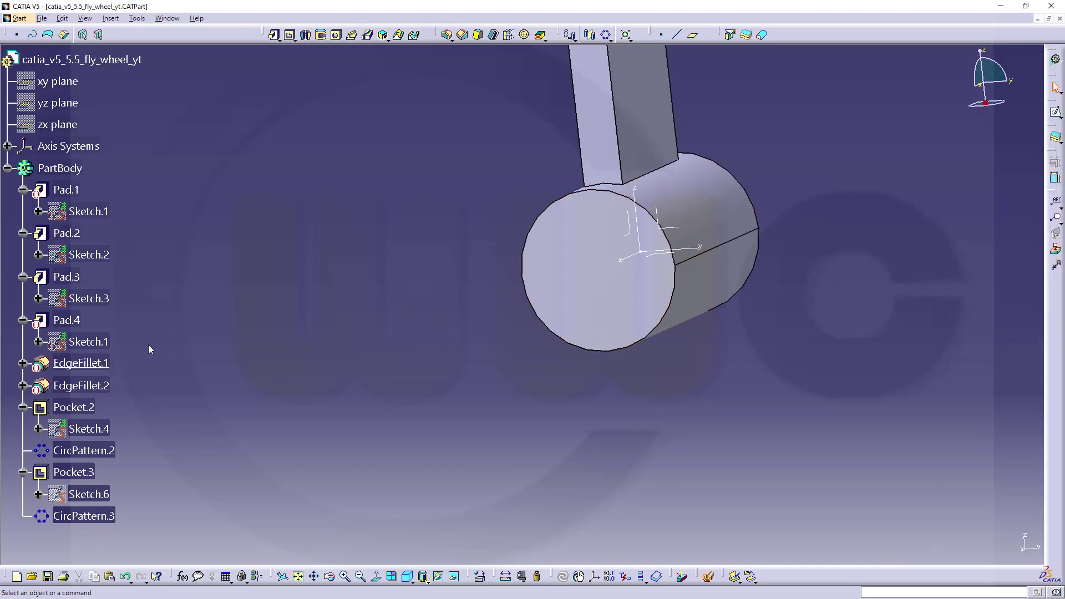
Reactivate Pad.4 and its children.
{"action": "right_click", "coordinate": [75, 321]}
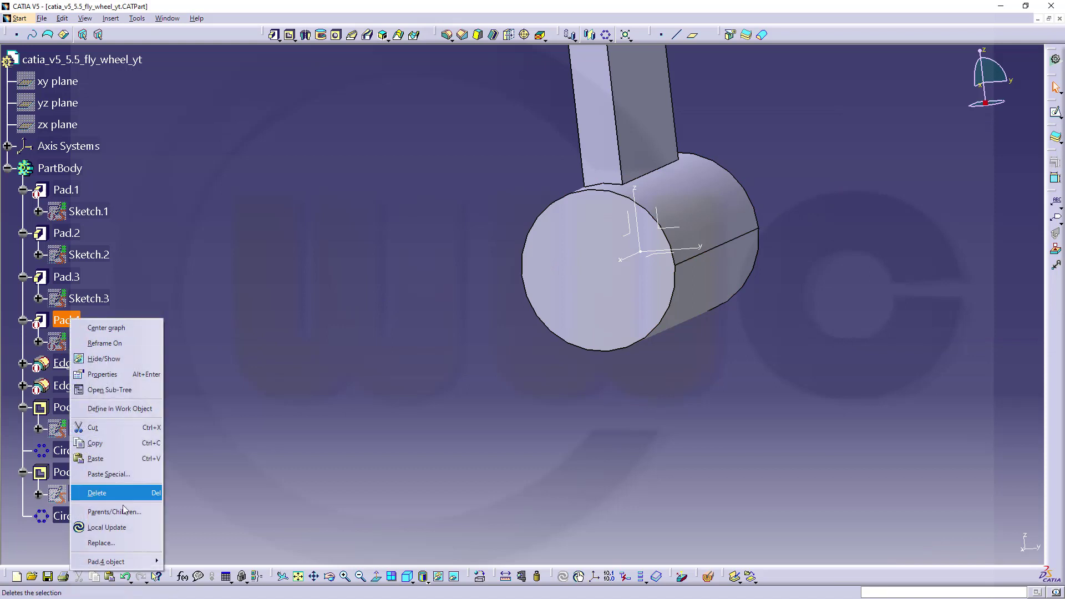
{"action": "mouse_move", "coordinate": [125, 563]}
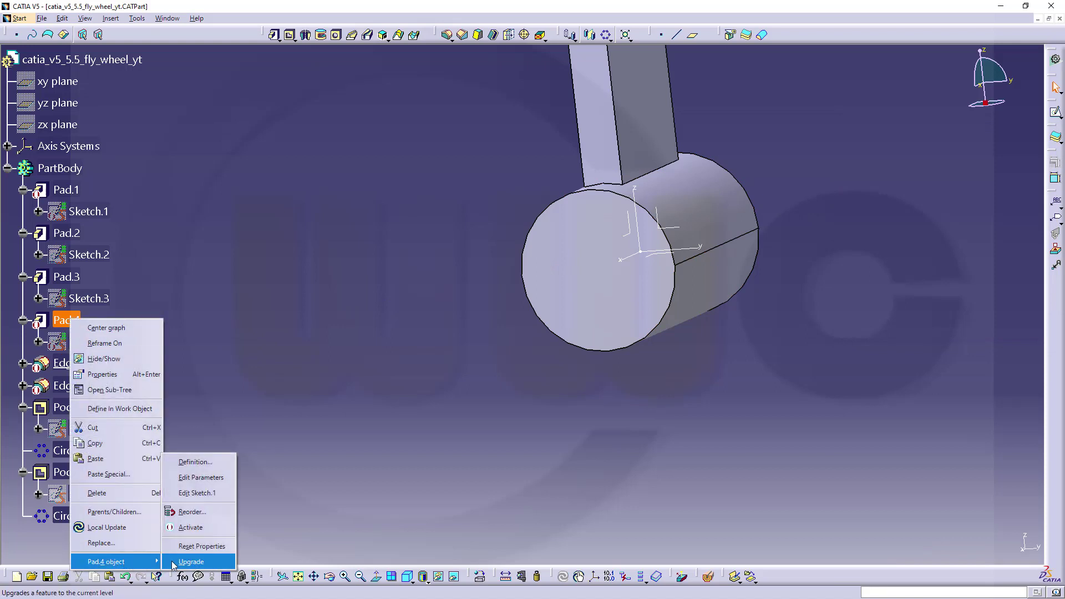
{"action": "left_click", "coordinate": [191, 528]}
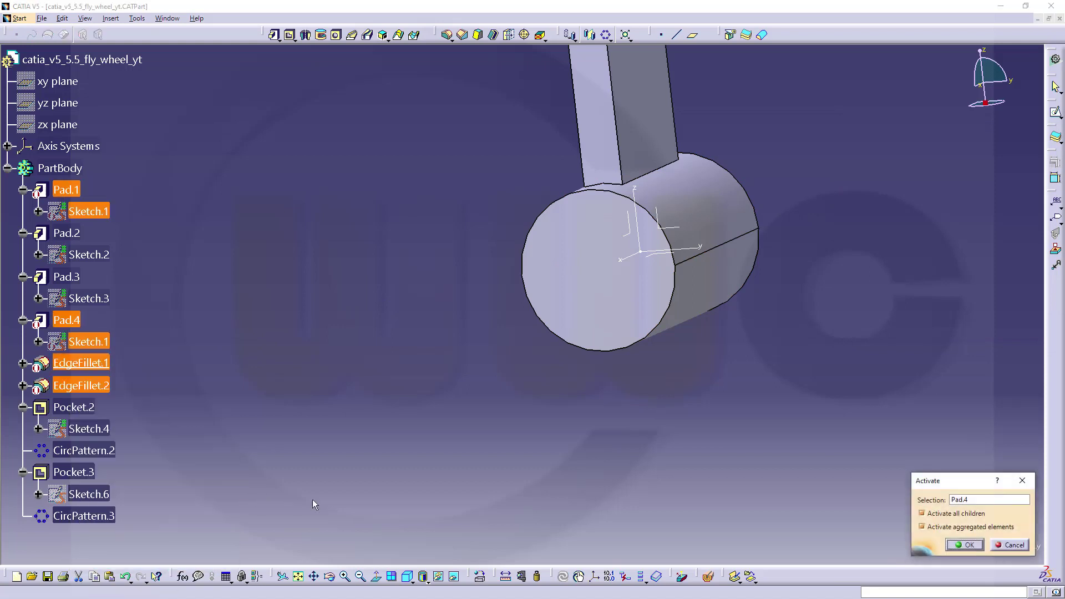
{"action": "left_click", "coordinate": [964, 545]}
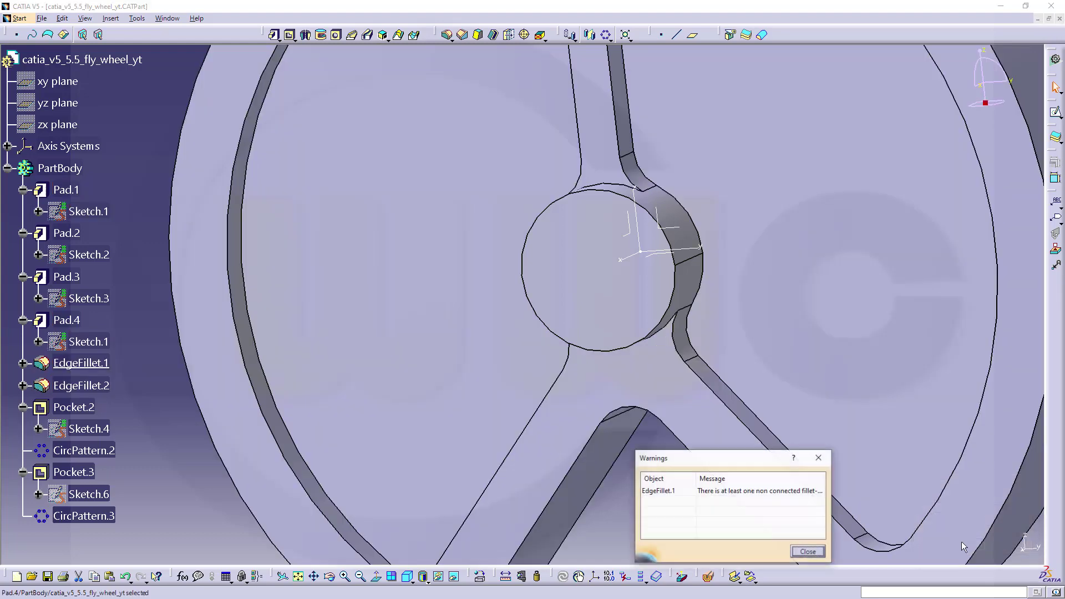
Make CircPattern.3 the in-work object and select the hub's circular edge.
{"action": "left_click", "coordinate": [807, 551]}
{"action": "middle_click_drag", "start_coordinate": [743, 240], "coordinate": [584, 277]}
{"action": "right_click", "coordinate": [108, 515]}
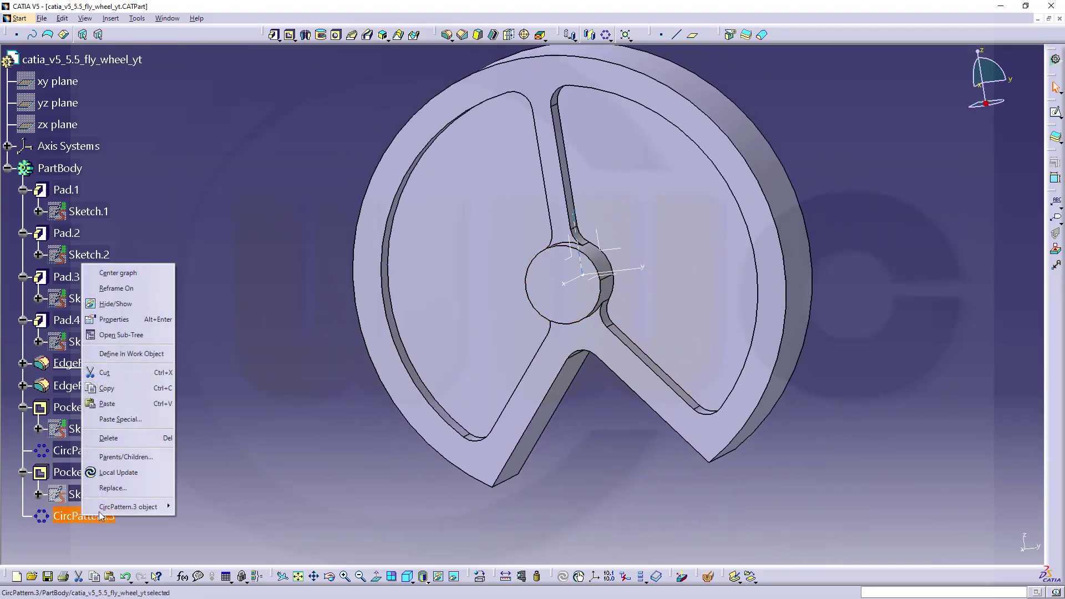
{"action": "left_click", "coordinate": [131, 354]}
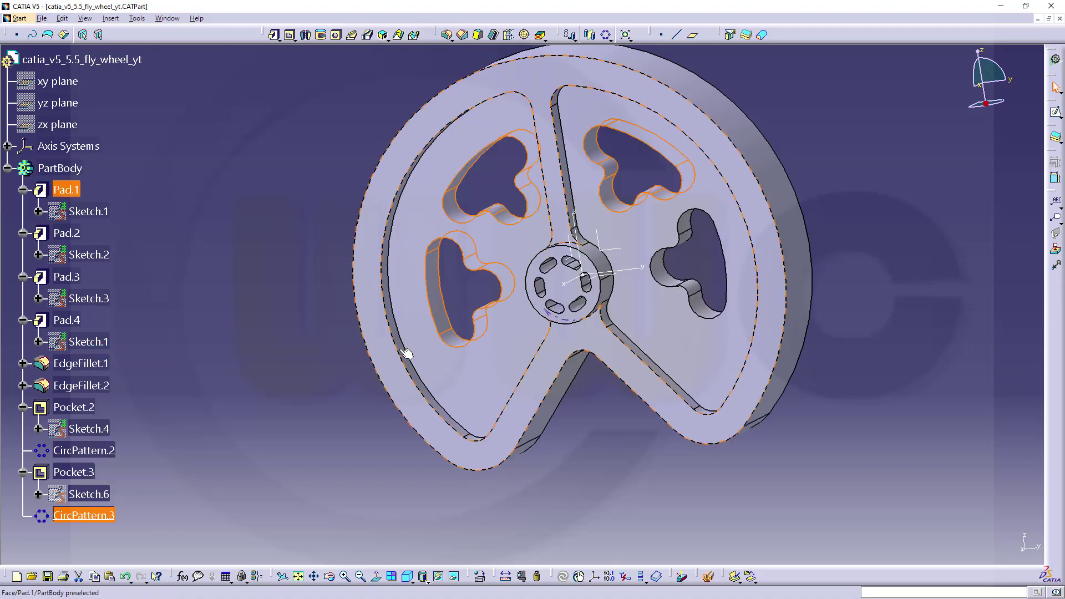
{"action": "middle_click_drag", "start_coordinate": [414, 353], "coordinate": [655, 300]}
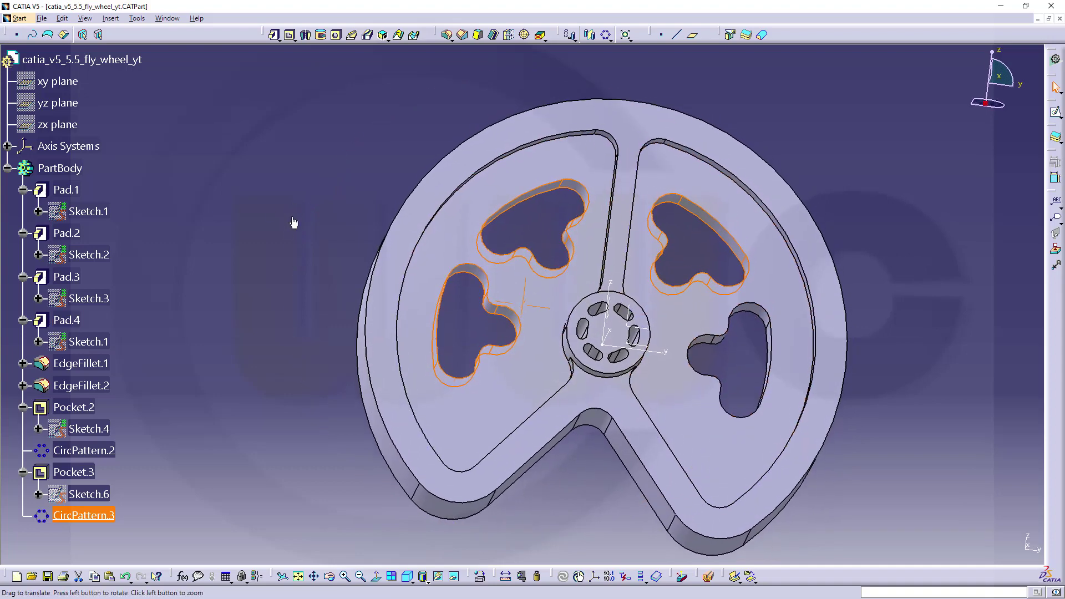
{"action": "middle_click_drag", "start_coordinate": [292, 228], "coordinate": [280, 244]}
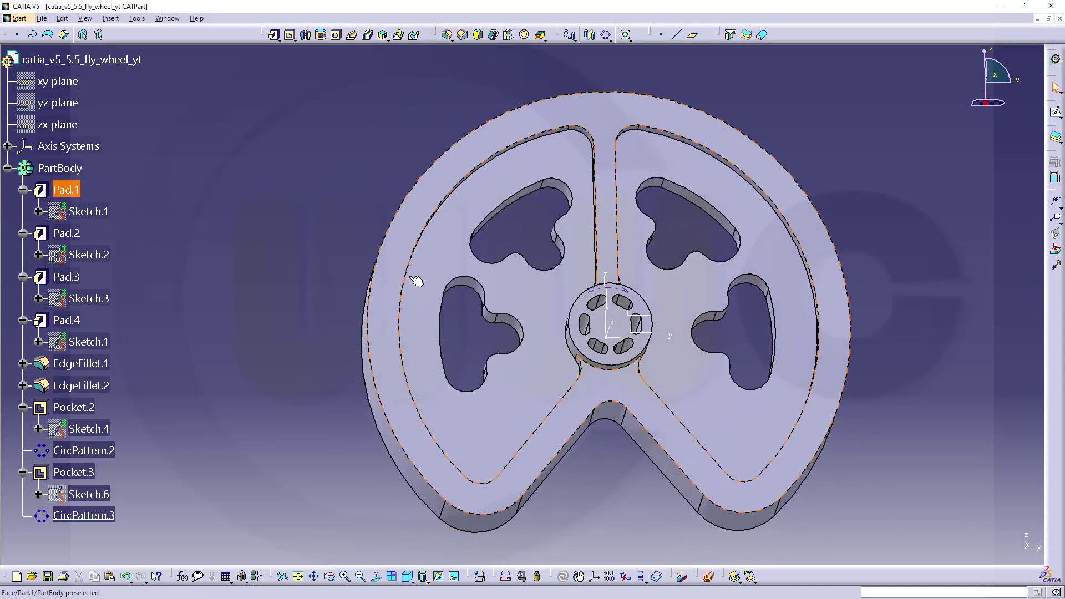
{"action": "left_click", "coordinate": [608, 365]}
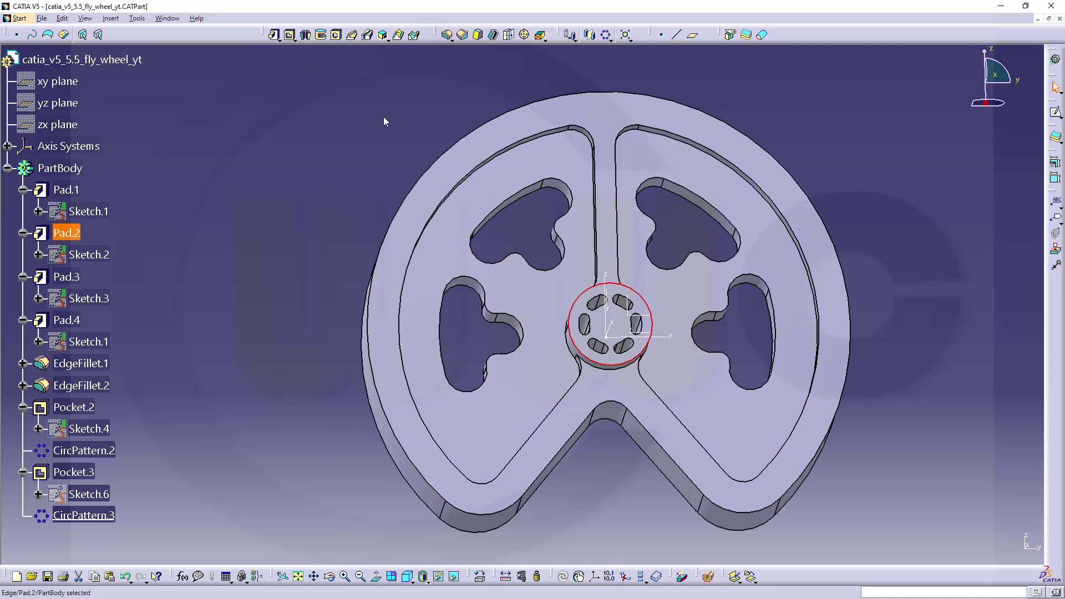
Add a Simple 12 mm Up To Last hole, Hole.1, on the hub face.
{"action": "left_click", "coordinate": [336, 36]}
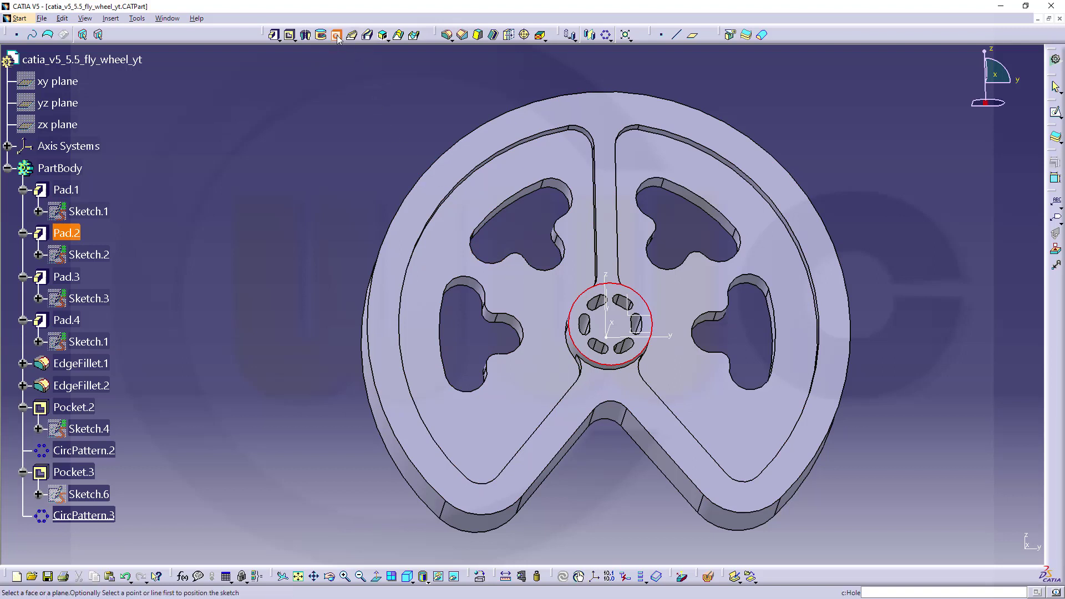
{"action": "left_click", "coordinate": [625, 322]}
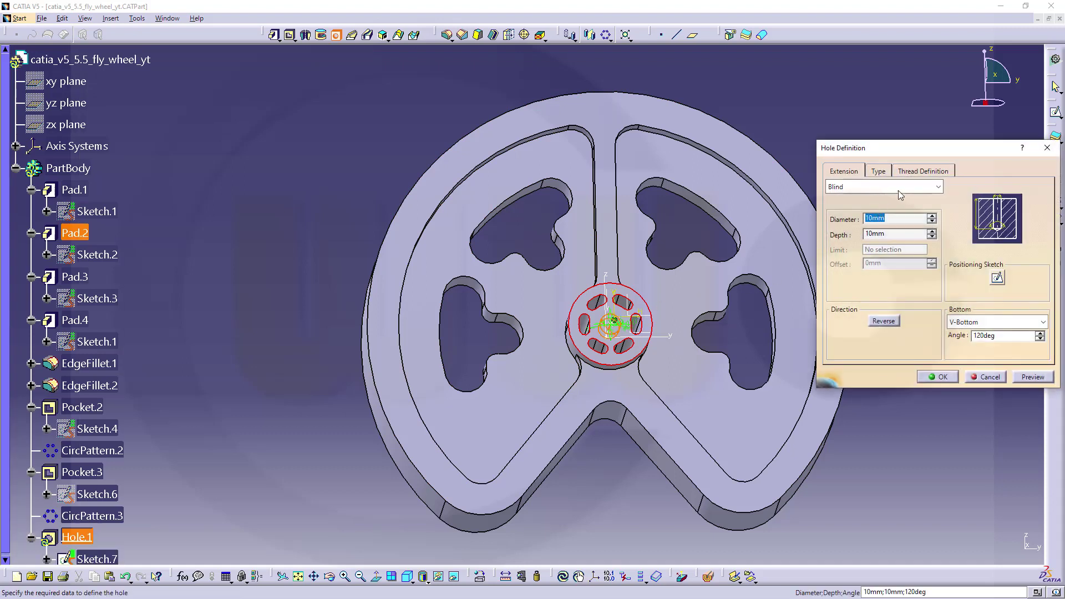
{"action": "left_click", "coordinate": [938, 187]}
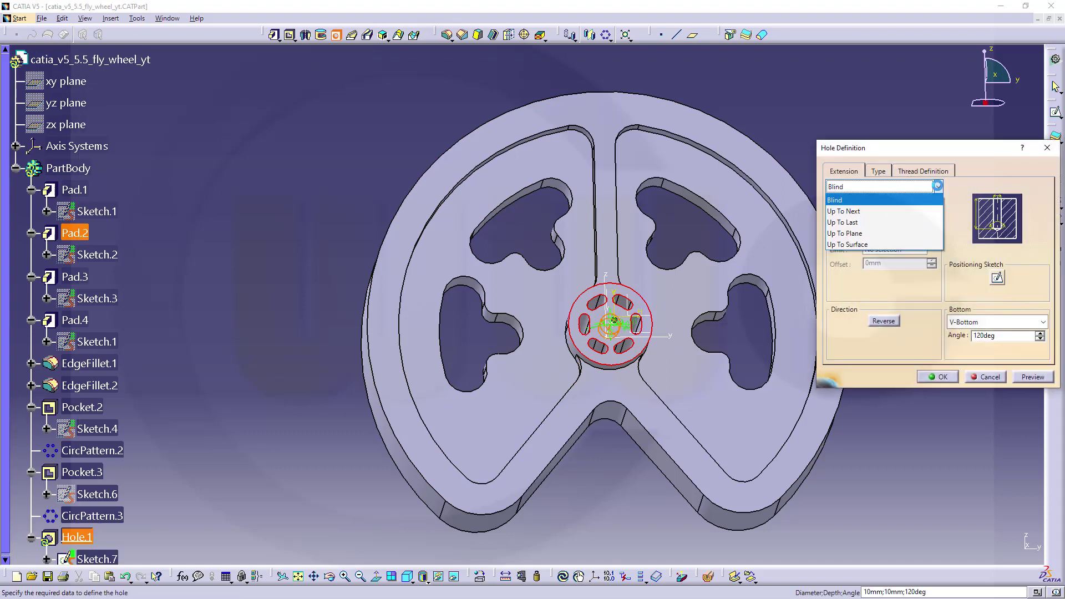
{"action": "left_click", "coordinate": [882, 221]}
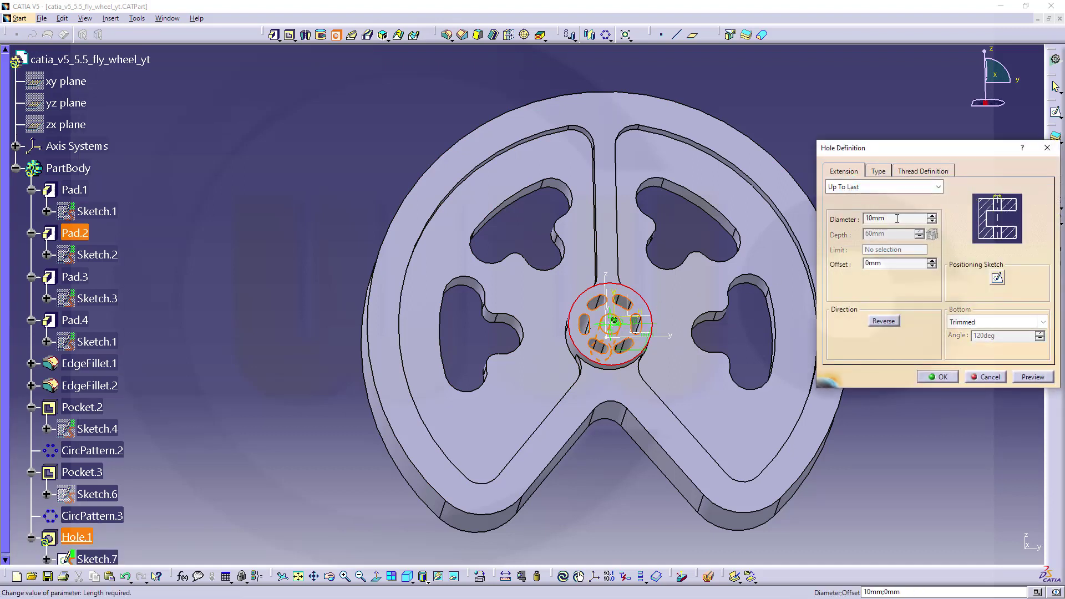
{"action": "double_click", "coordinate": [897, 218]}
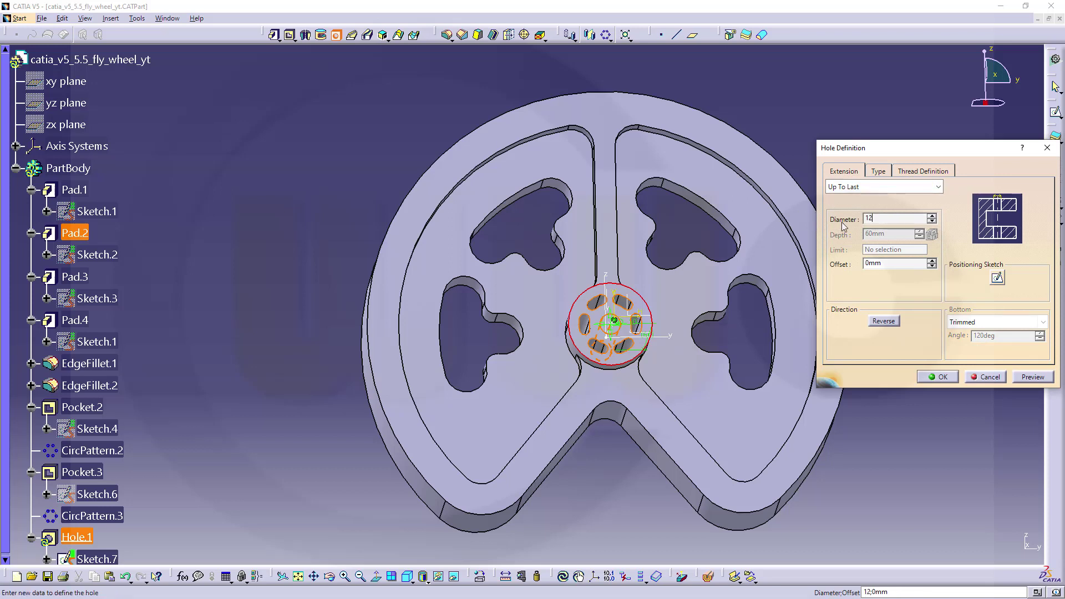
{"action": "left_click", "coordinate": [882, 174]}
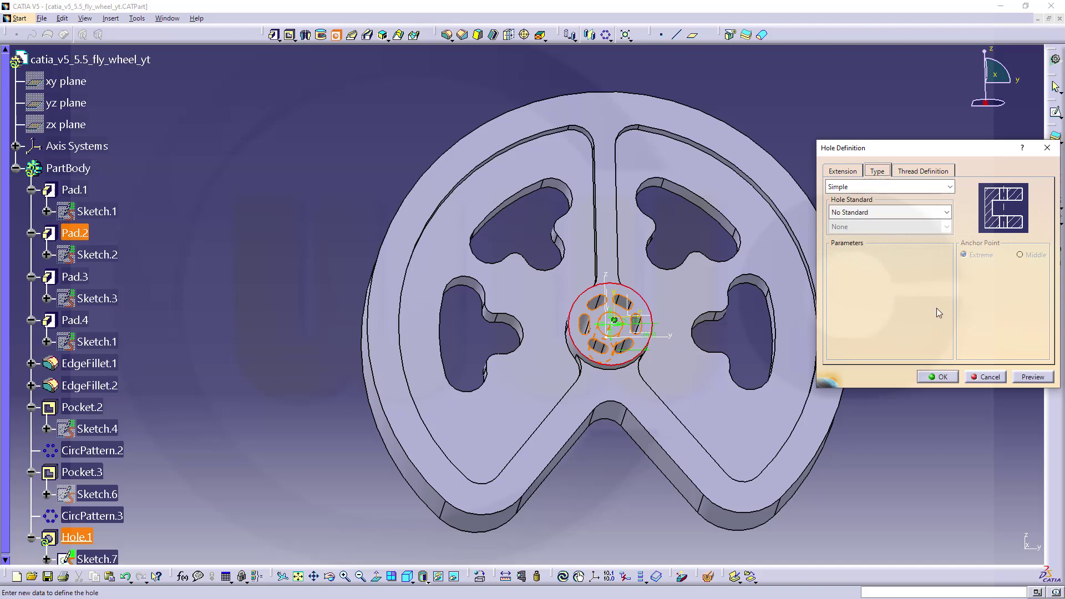
{"action": "left_click", "coordinate": [941, 378]}
{"action": "middle_click_drag", "start_coordinate": [940, 376], "coordinate": [810, 430]}
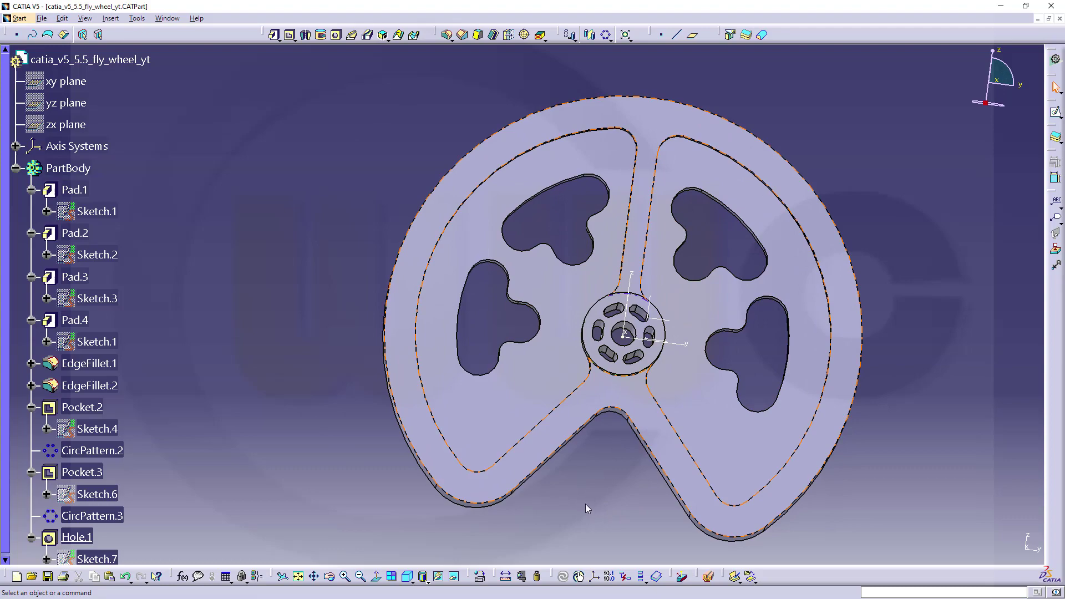
{"action": "middle_click_drag", "start_coordinate": [586, 503], "coordinate": [591, 382]}
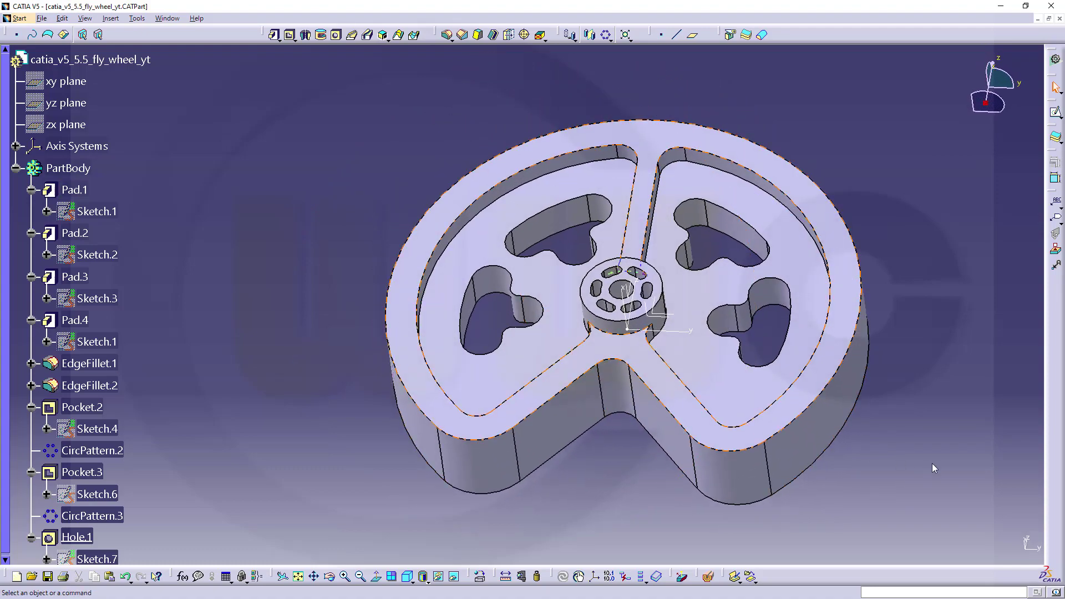